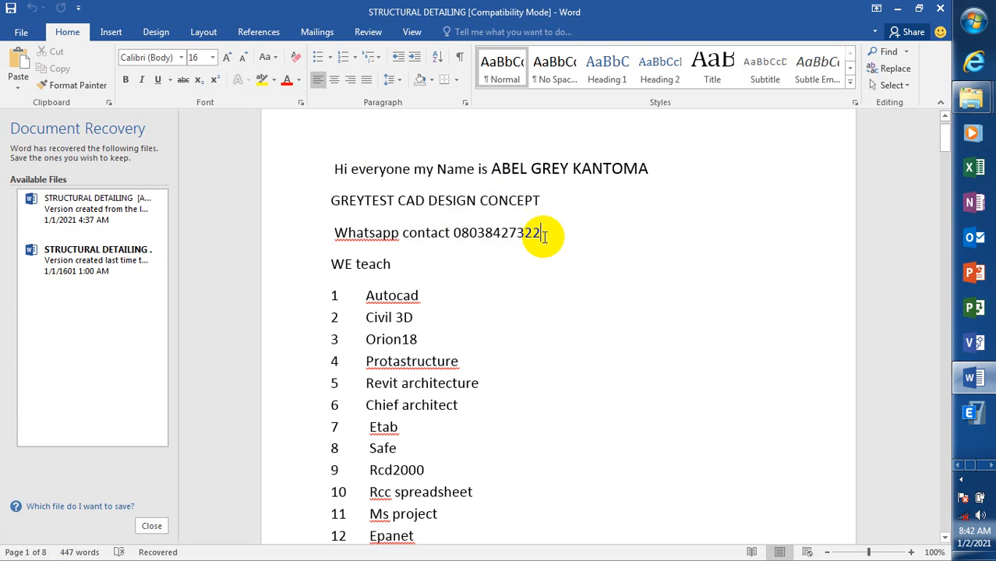
scroll(544, 236, "down", 5)
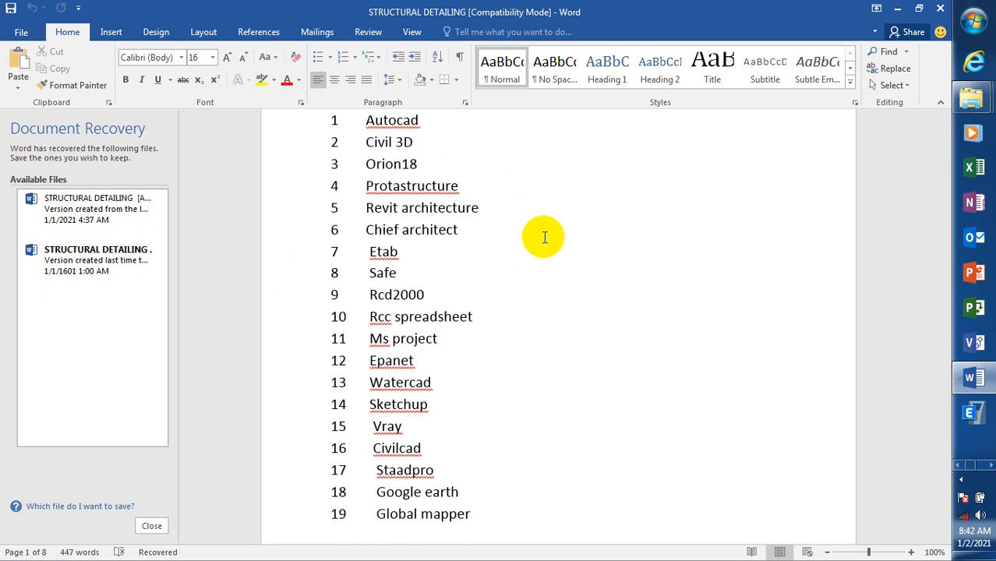
scroll(544, 236, "up", 2)
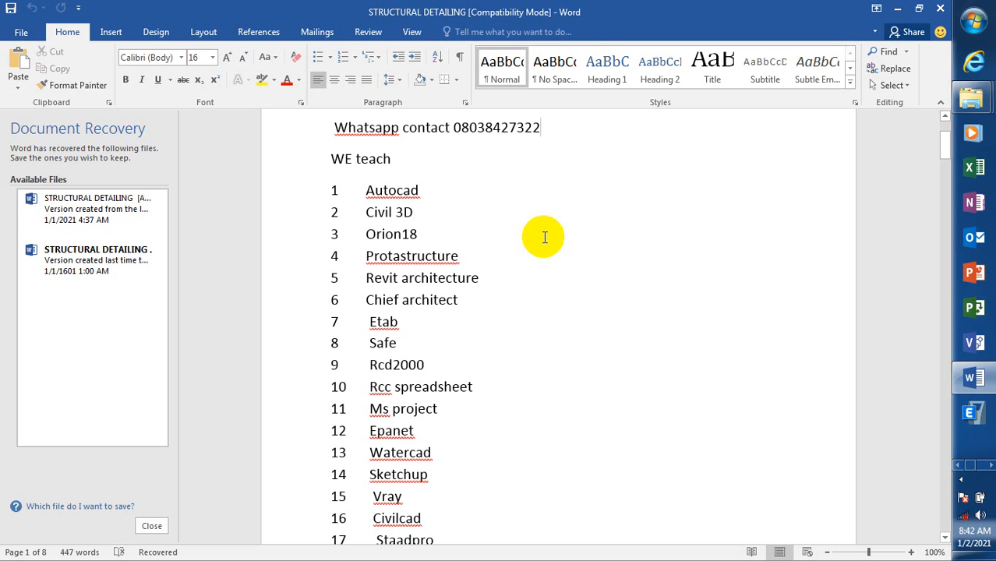
scroll(543, 236, "up", 1)
scroll(536, 232, "down", 3)
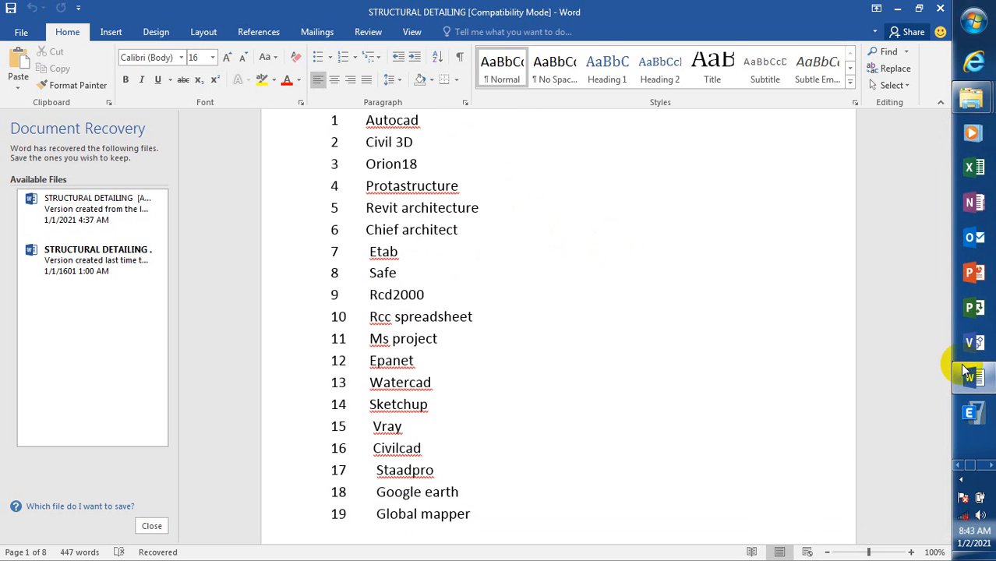
Switch to the STAAD.Pro window holding the 3d portal frame model
mouse_move(968, 399)
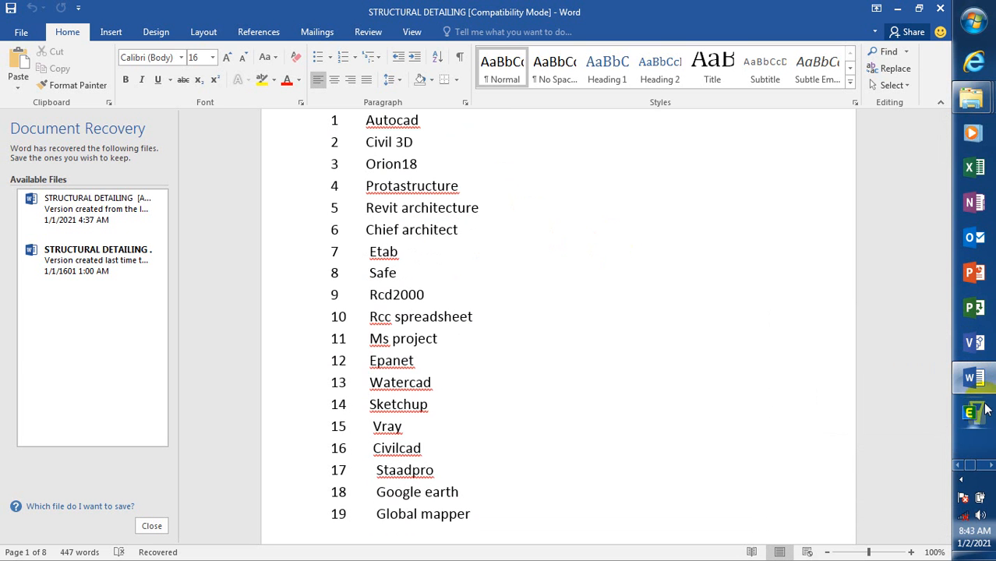
left_click(990, 465)
left_click(973, 168)
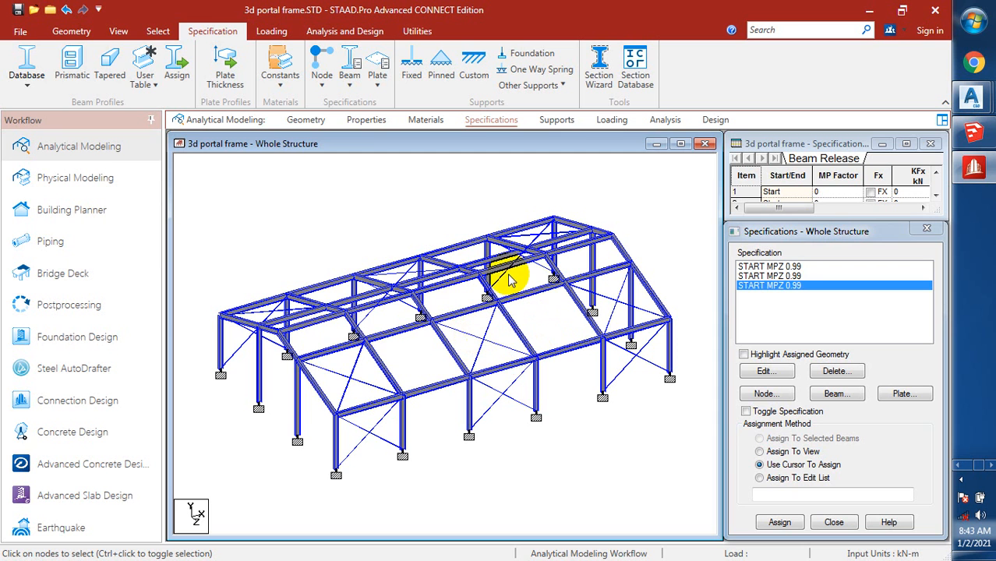
Create a new analytical model in metric units with the file name PORTAL FRAME DESIGN2 in the staadpro training folder
left_click(25, 34)
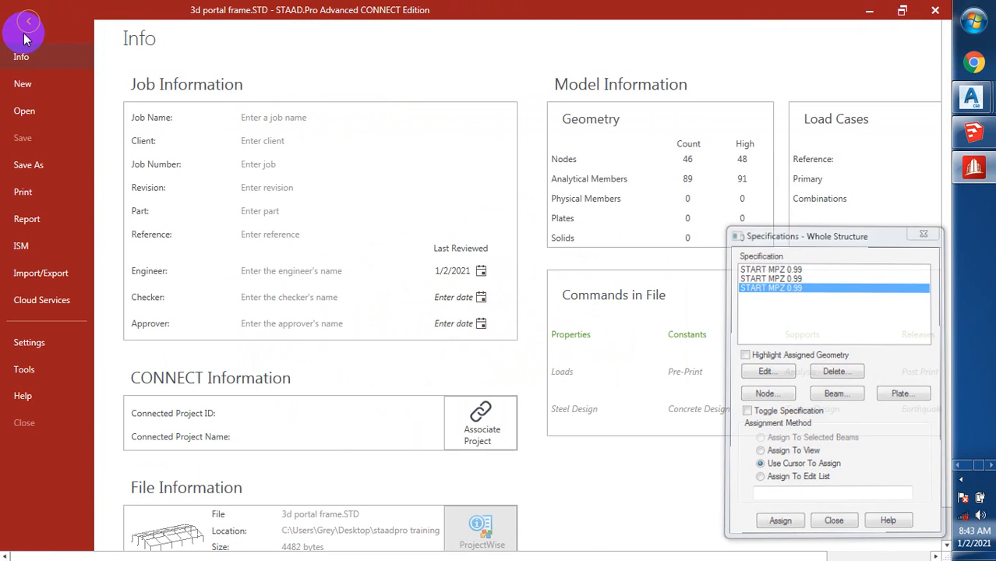
left_click(34, 86)
left_click(455, 127)
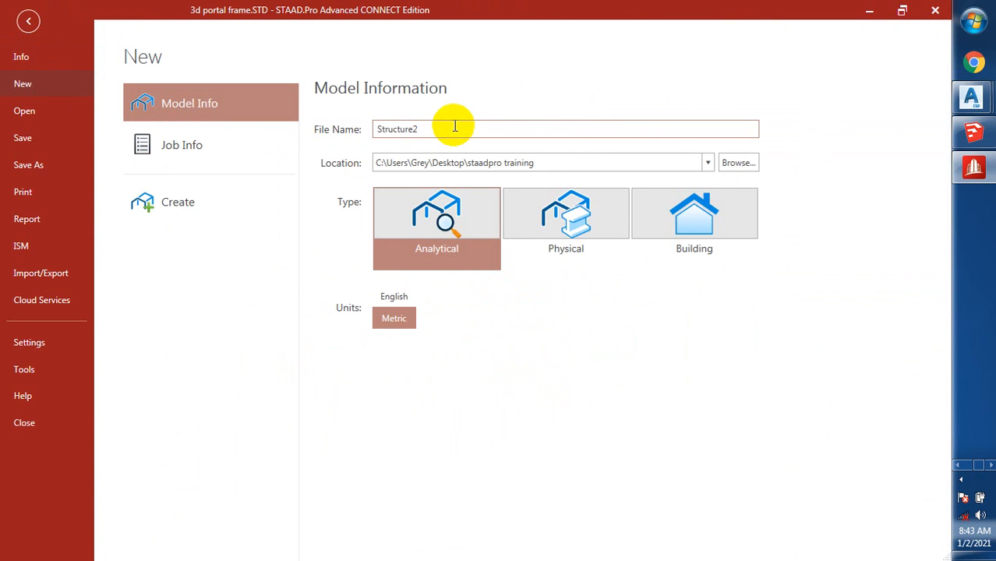
left_click(336, 135)
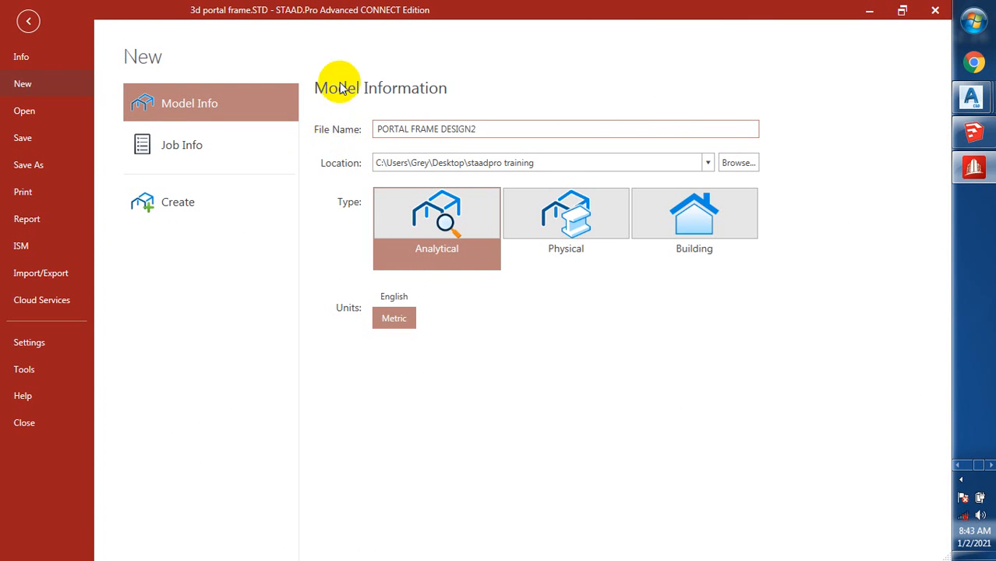
left_click(199, 214)
left_click(434, 322)
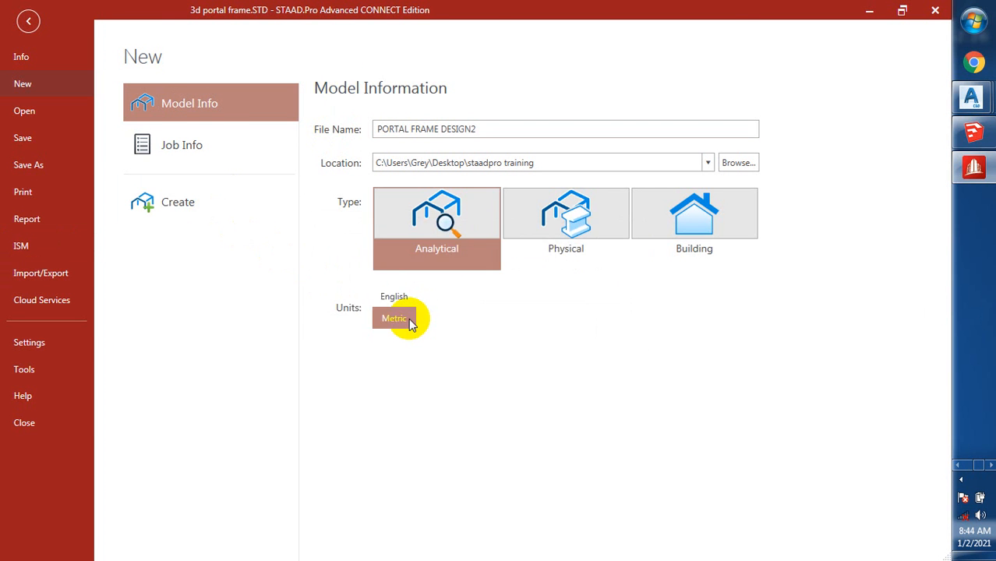
left_click(406, 319)
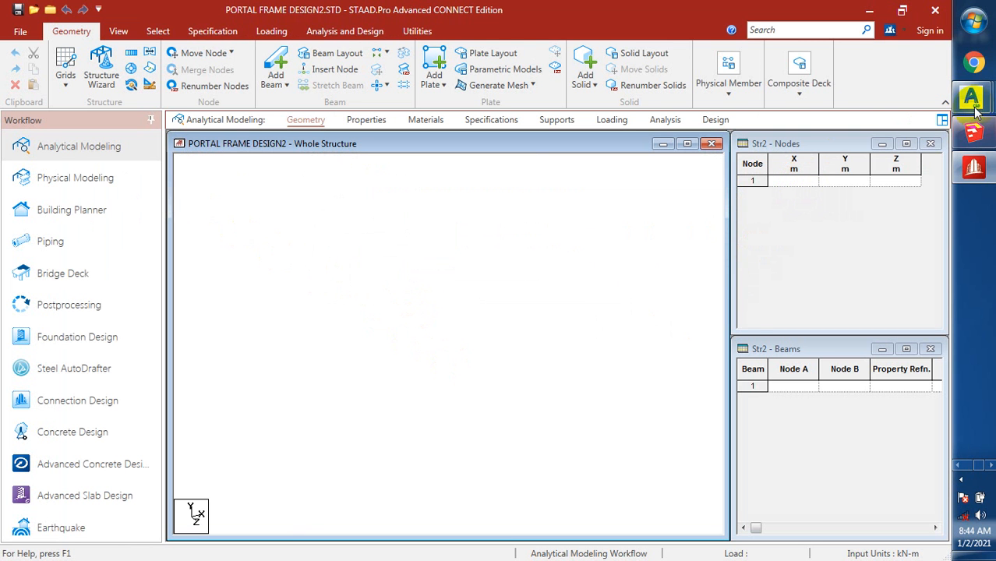
Switch to the STORE drawing in AutoCAD Civil 3D and examine the grid and spacings of the roof trusses plan
mouse_move(969, 102)
left_click(883, 348)
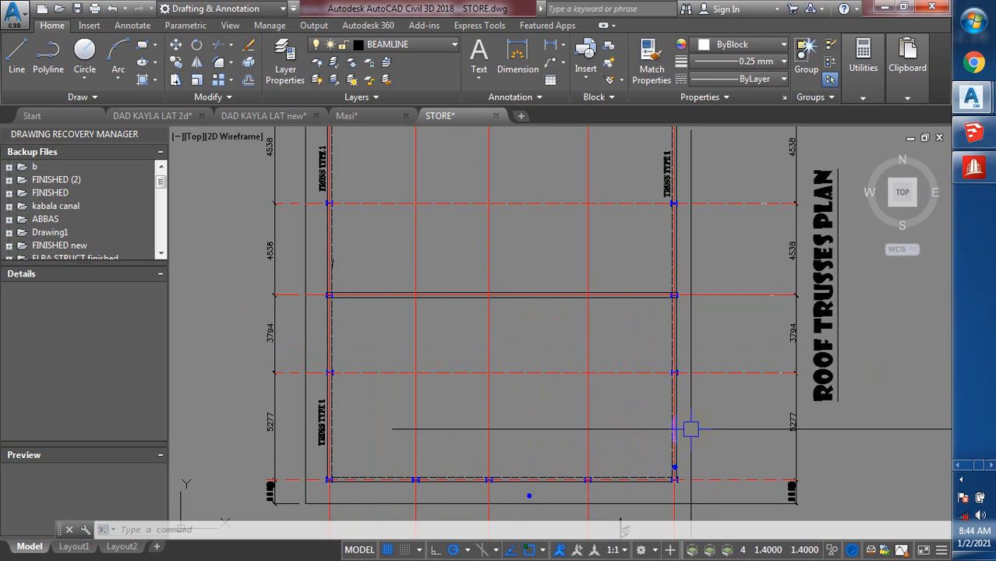
scroll(405, 469, "down", 2)
scroll(405, 470, "up", 2)
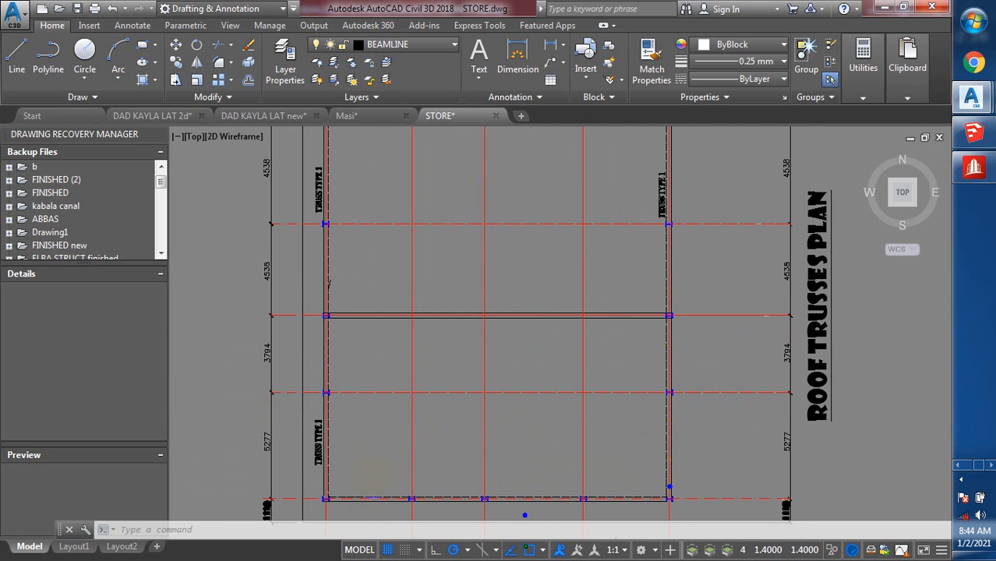
scroll(389, 454, "down", 2)
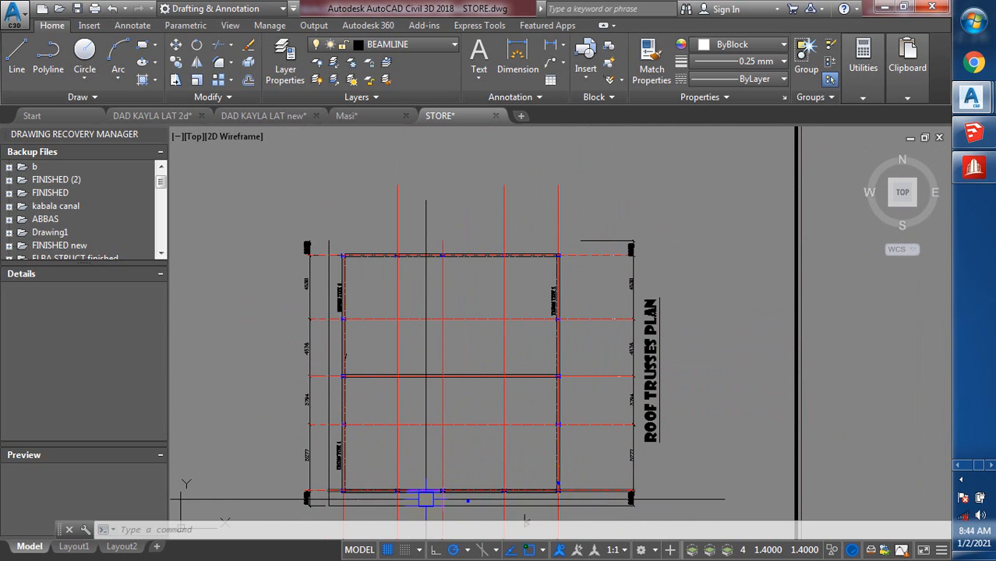
scroll(419, 499, "up", 2)
scroll(351, 506, "down", 2)
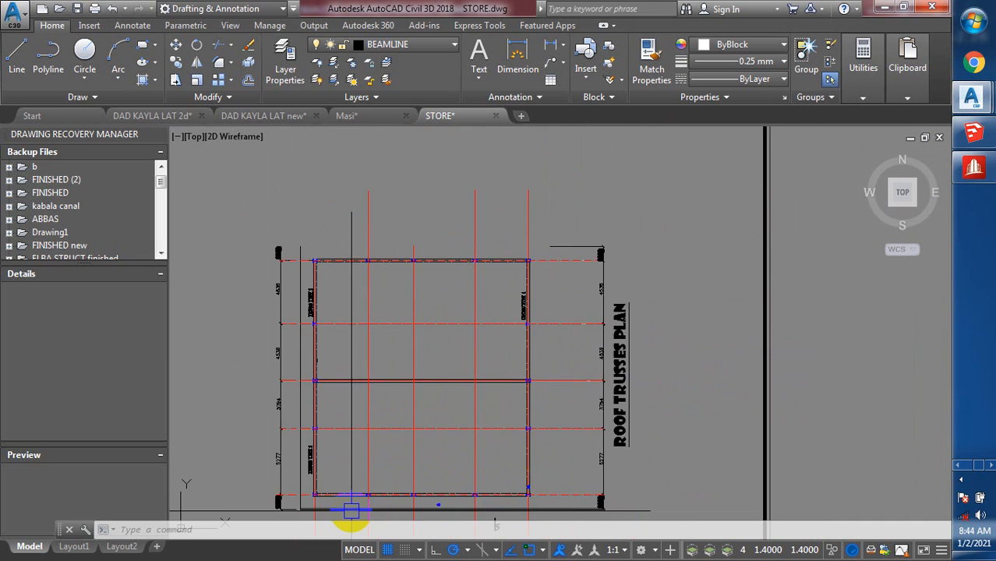
scroll(250, 460, "up", 2)
scroll(243, 425, "down", 2)
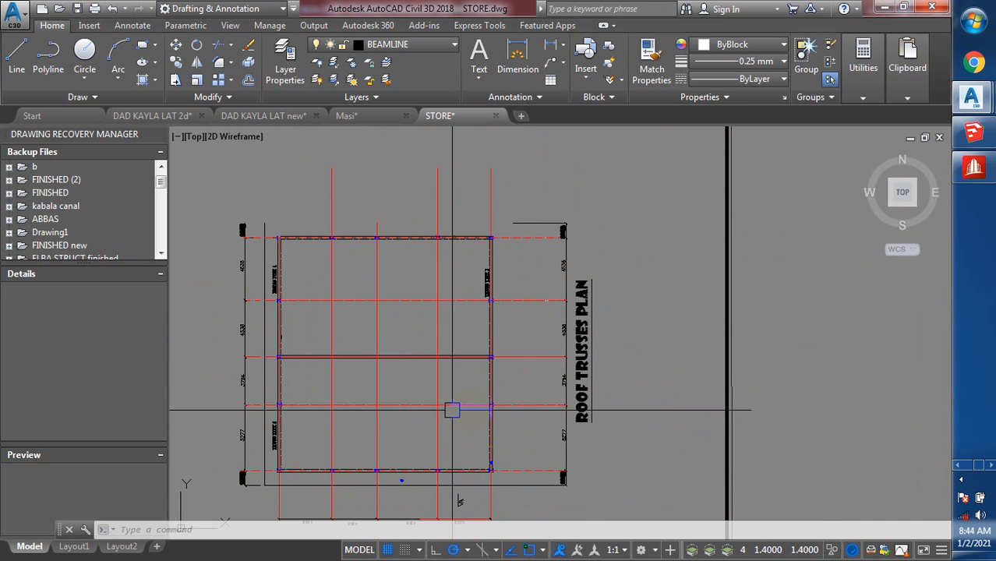
scroll(217, 255, "up", 1)
scroll(318, 275, "down", 3)
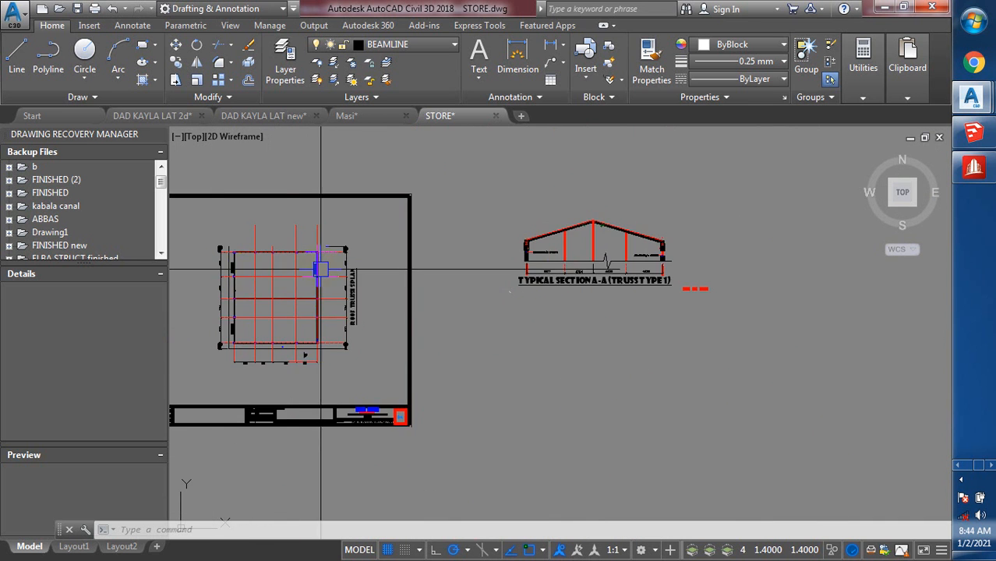
Examine the typical section A-A of truss type 1, including its stanchions, rafters and grid spacings
scroll(449, 192, "up", 1)
scroll(594, 183, "down", 1)
scroll(594, 183, "up", 6)
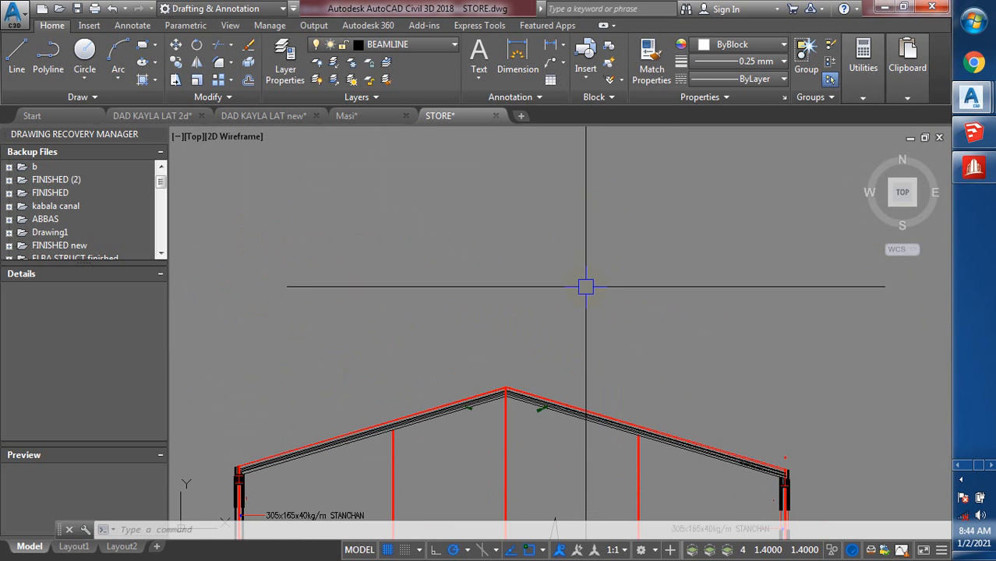
scroll(542, 393, "down", 1)
scroll(480, 420, "up", 1)
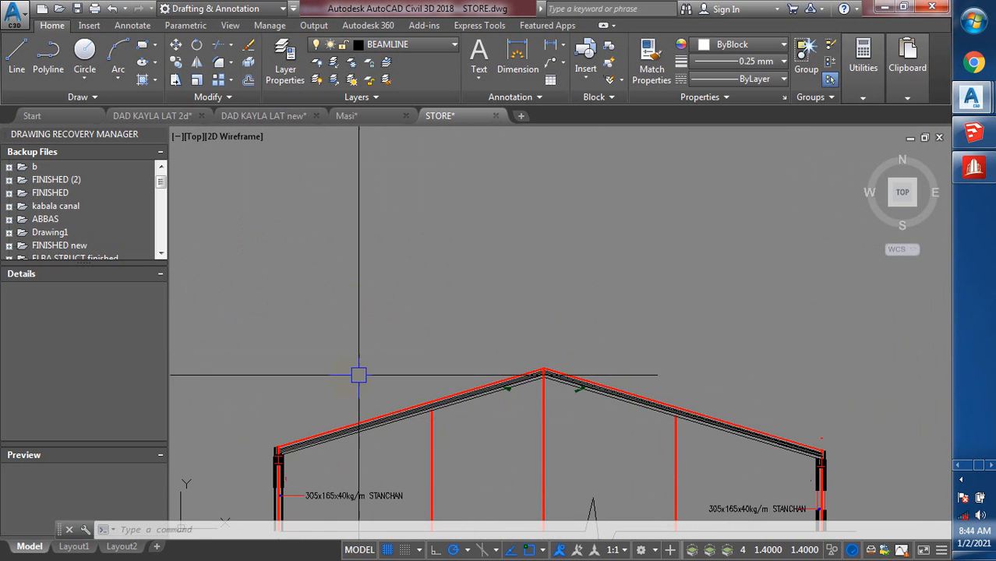
scroll(474, 360, "down", 1)
scroll(467, 360, "up", 1)
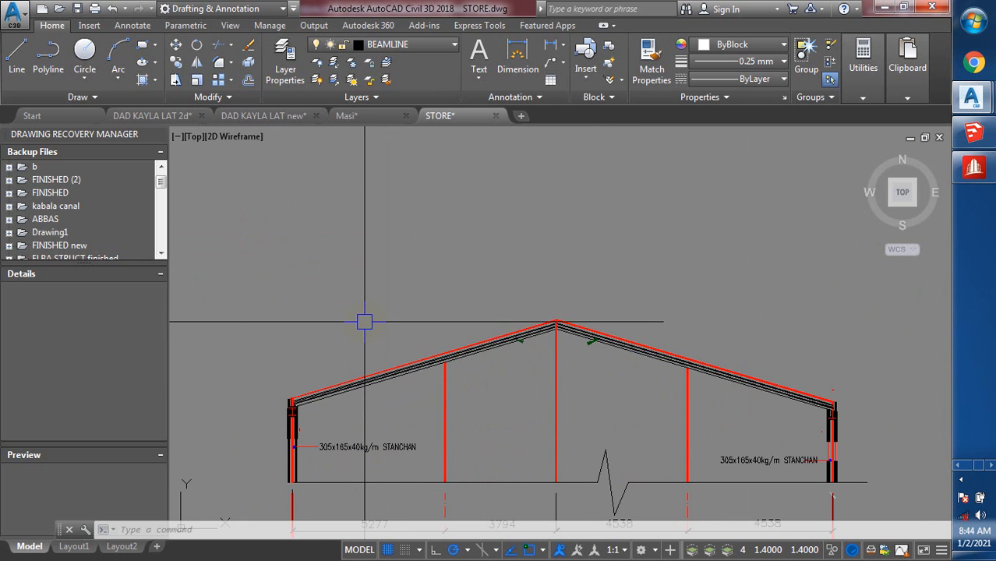
Switch back to STAAD.Pro and define the first node at the origin (0, 0, 0) in the node table
left_click(973, 167)
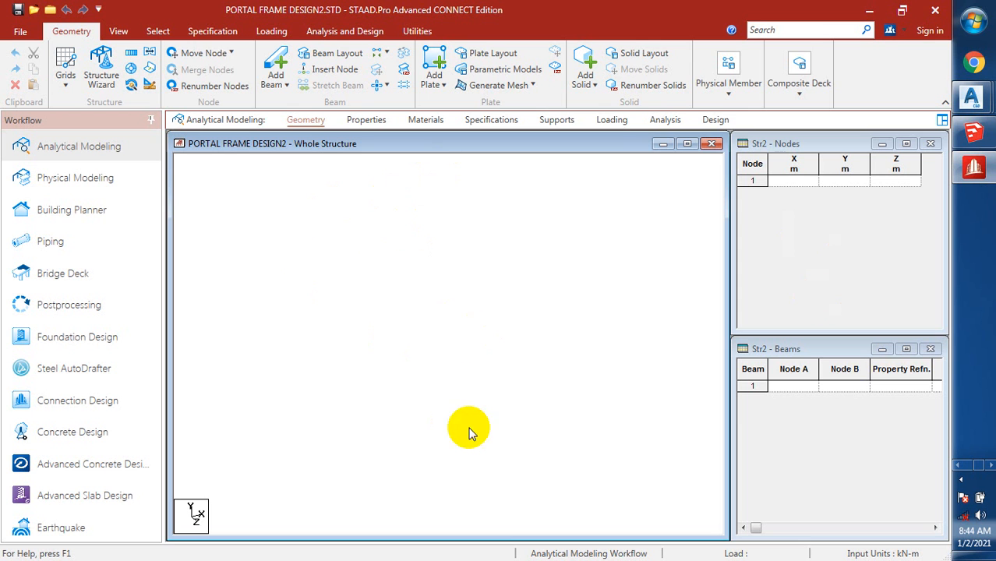
left_click(803, 182)
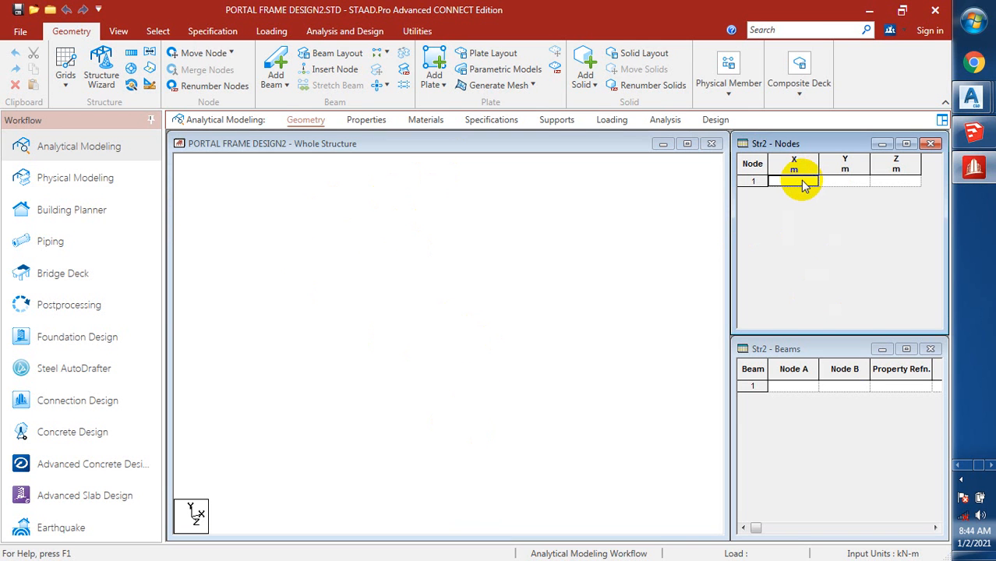
type("0")
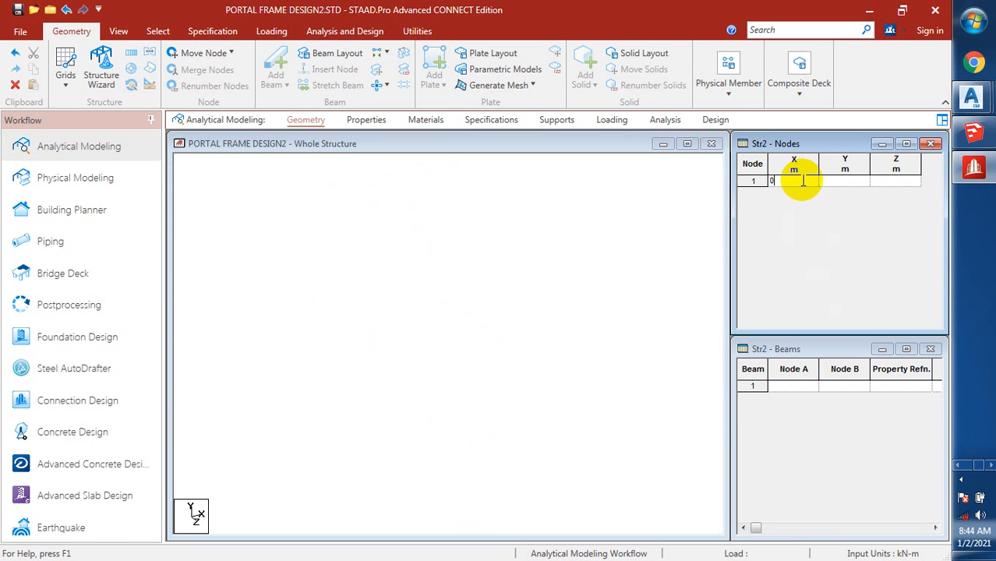
key("Tab")
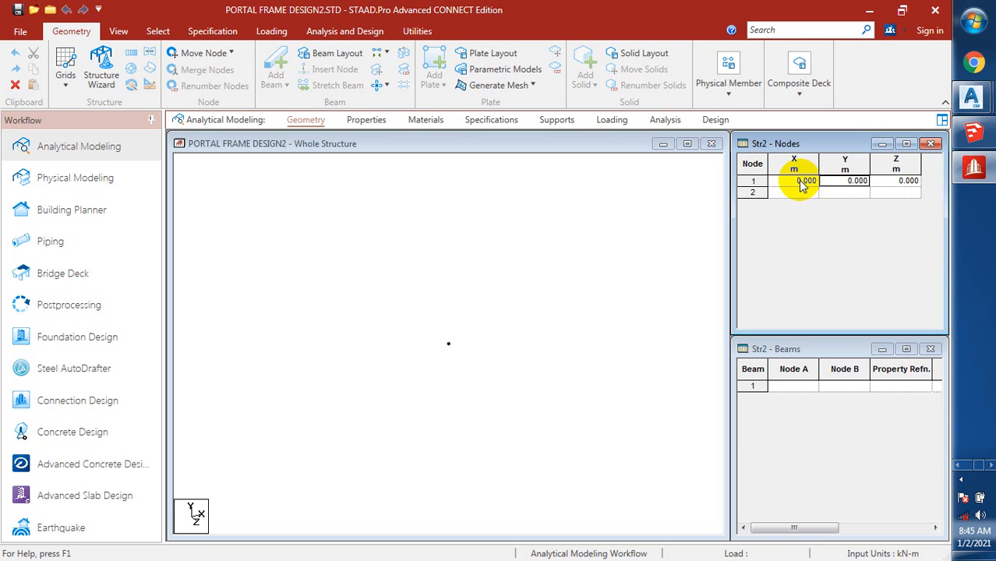
key("Tab")
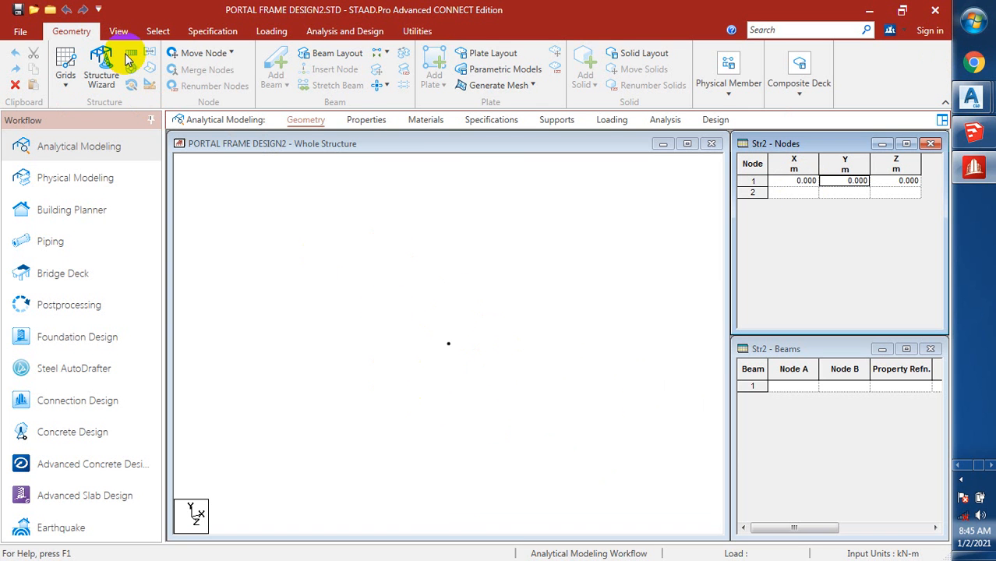
Select the origin node and copy it with a one-step Translational Repeat in the Y direction at 4 m spacing
left_click(456, 353)
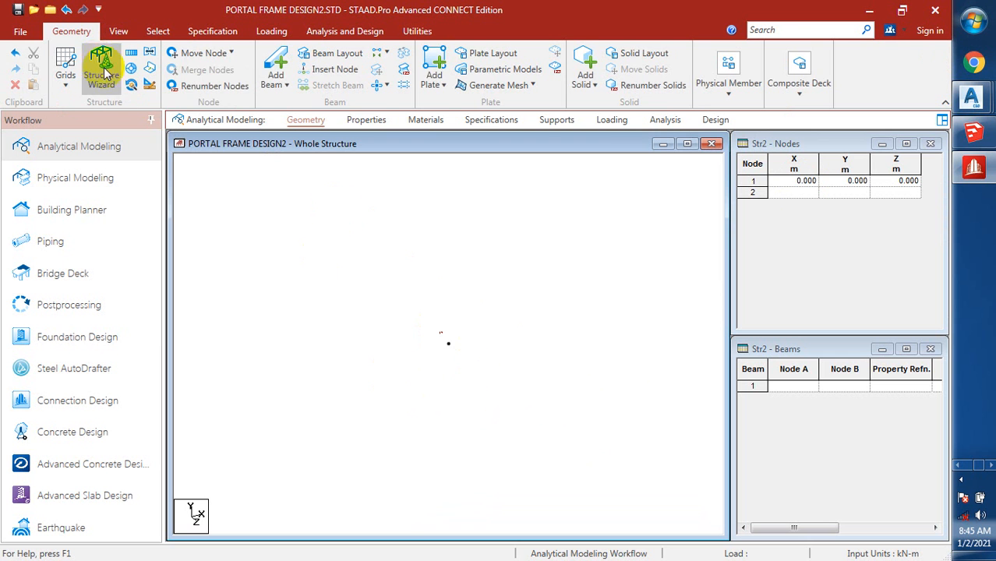
left_click(159, 34)
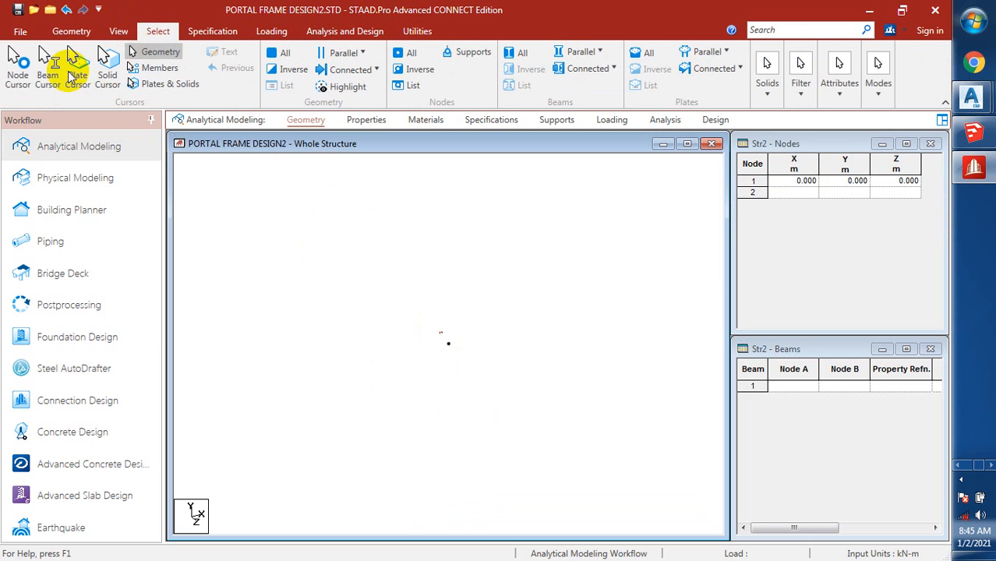
left_click(18, 63)
left_click_drag(422, 312, 493, 385)
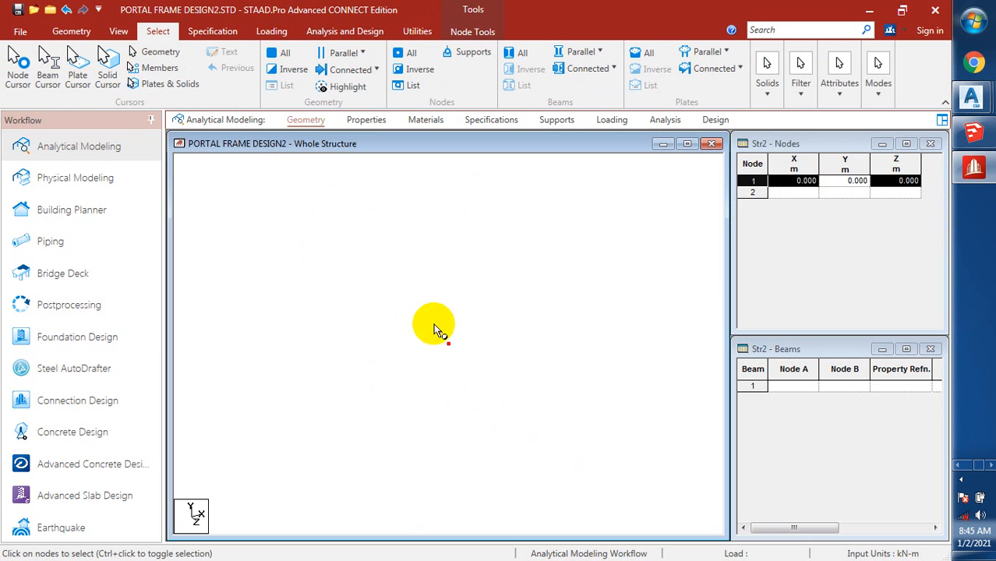
left_click(71, 32)
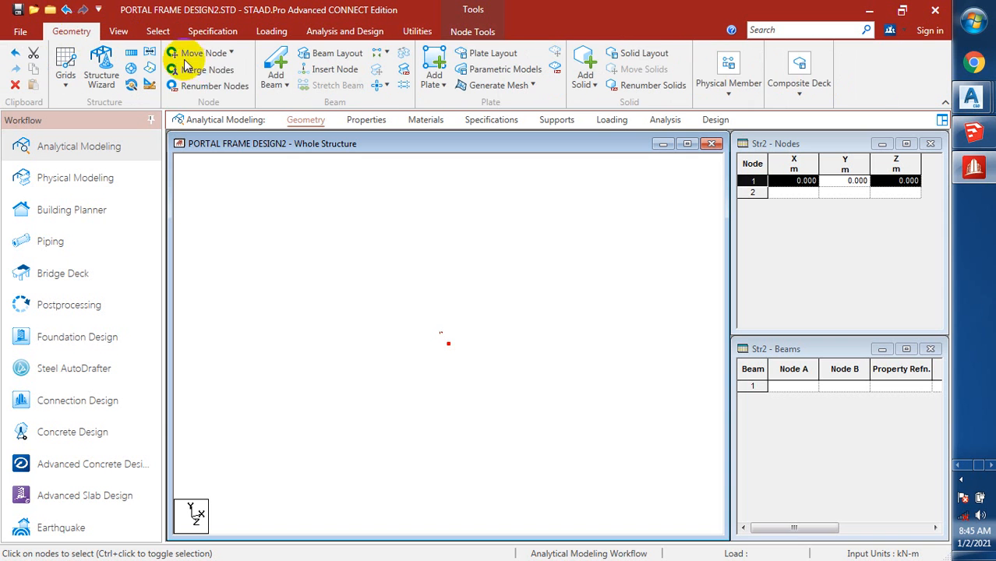
left_click(133, 55)
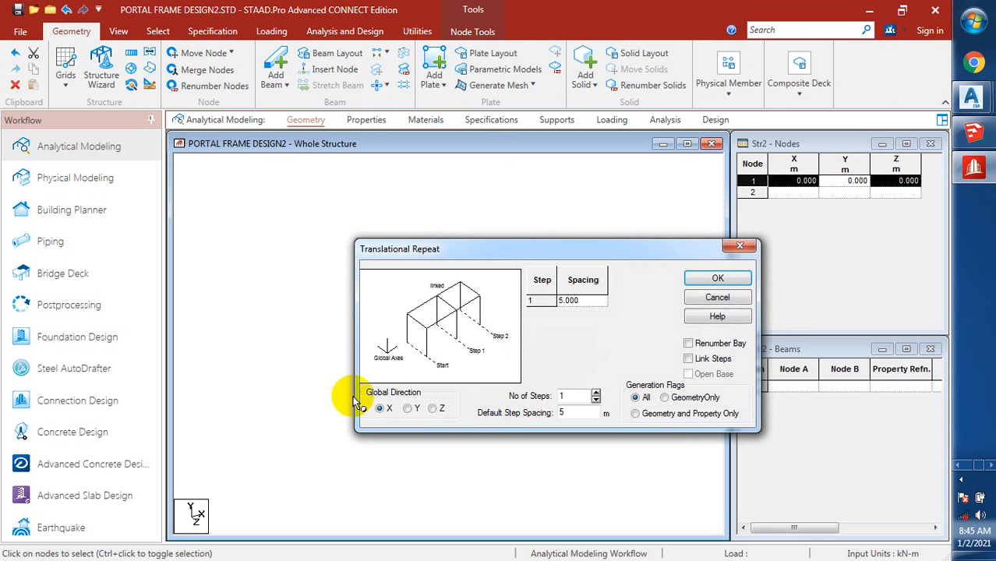
left_click(407, 411)
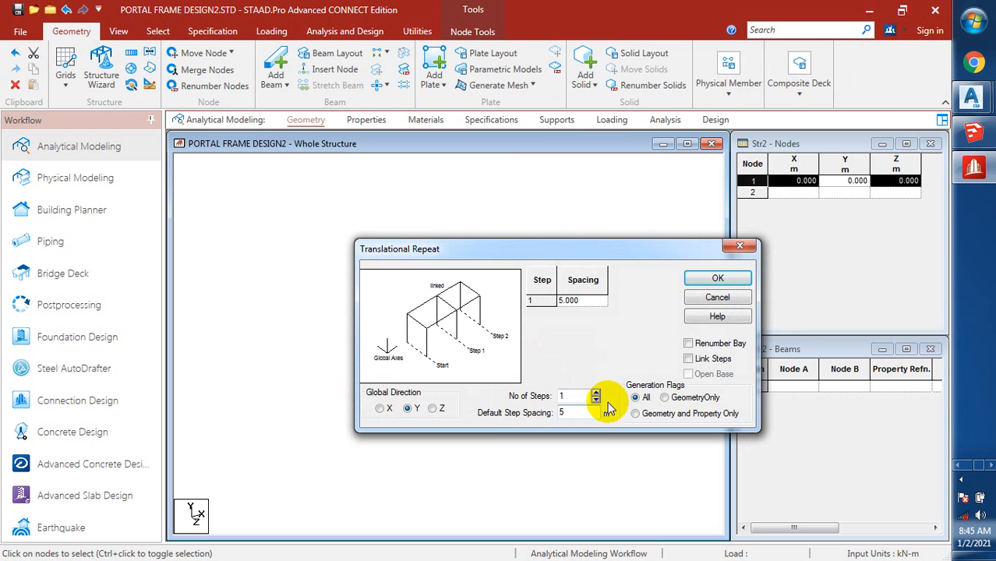
left_click_drag(595, 413, 539, 418)
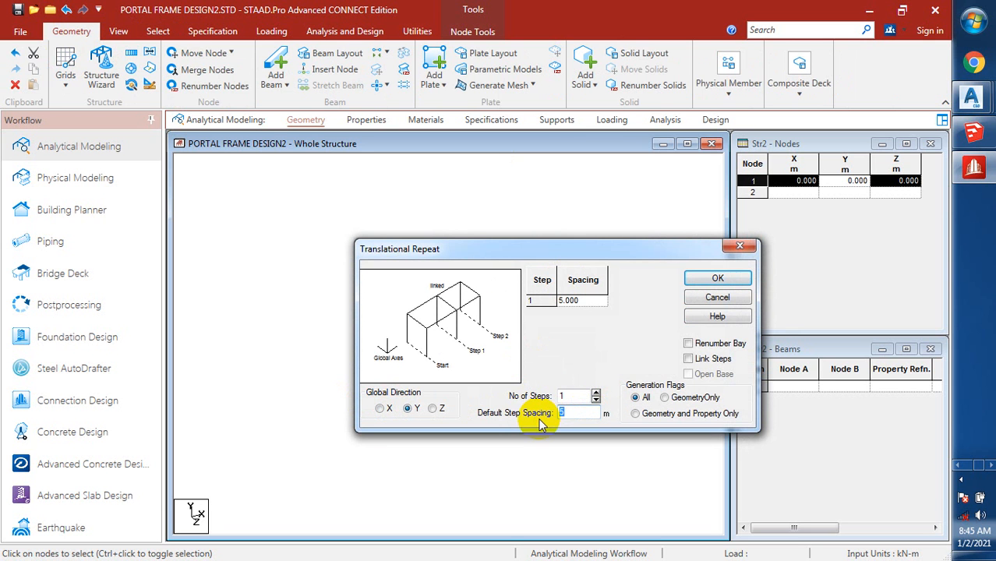
type("4")
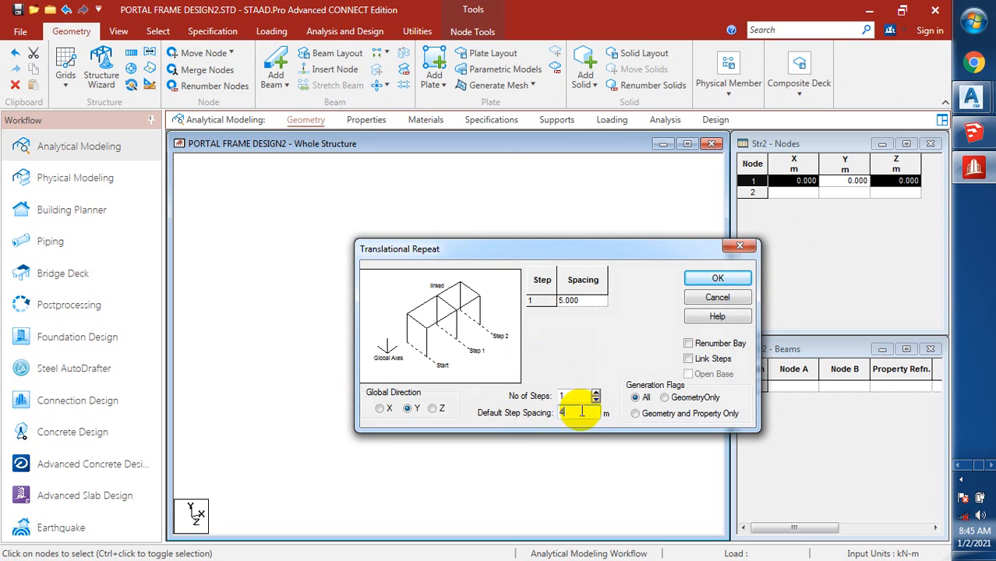
left_click(725, 279)
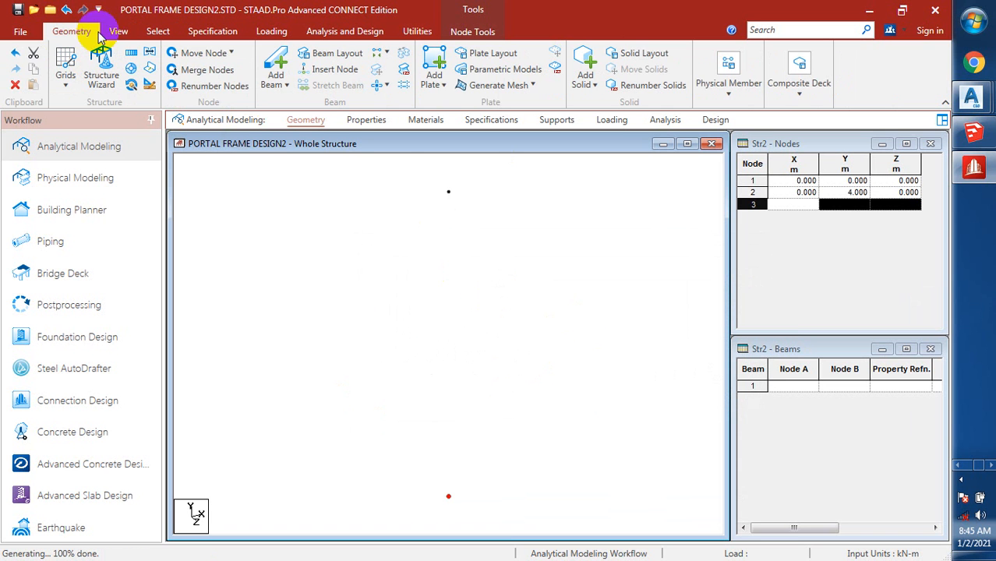
Add a vertical beam member from the upper node down to the origin node as the first column
left_click(272, 64)
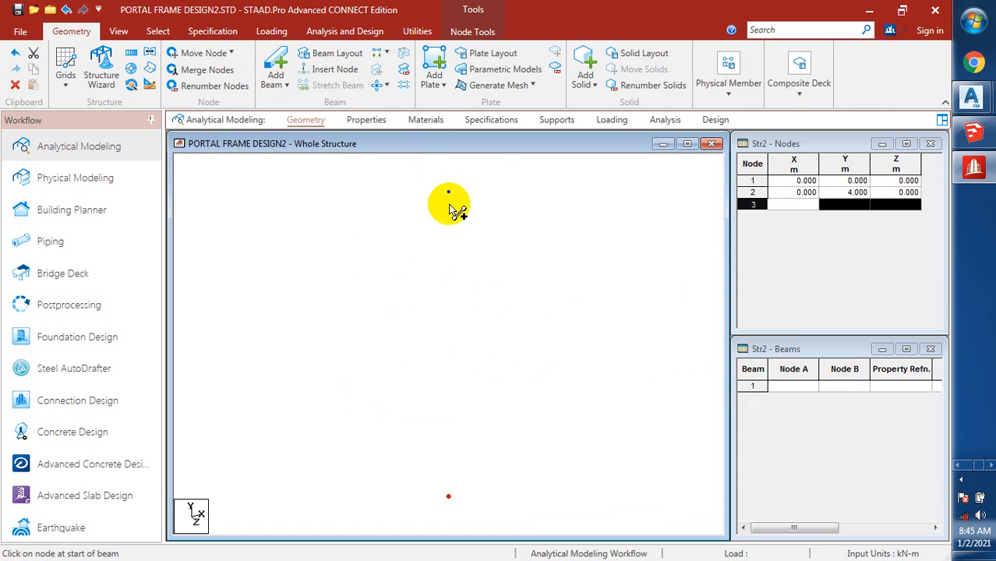
left_click_drag(448, 193, 449, 500)
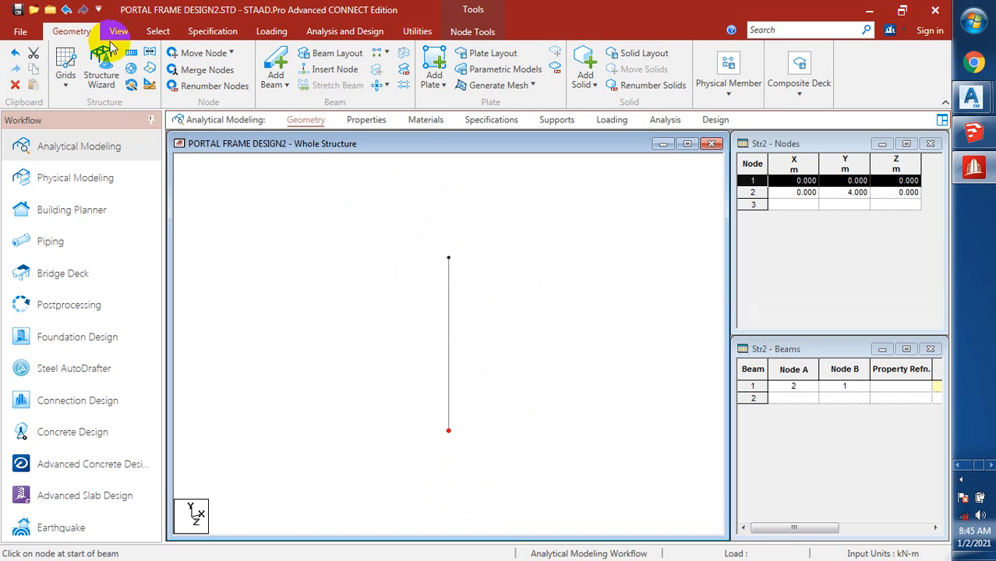
Select the column member and start a Translational Repeat on it
left_click(158, 32)
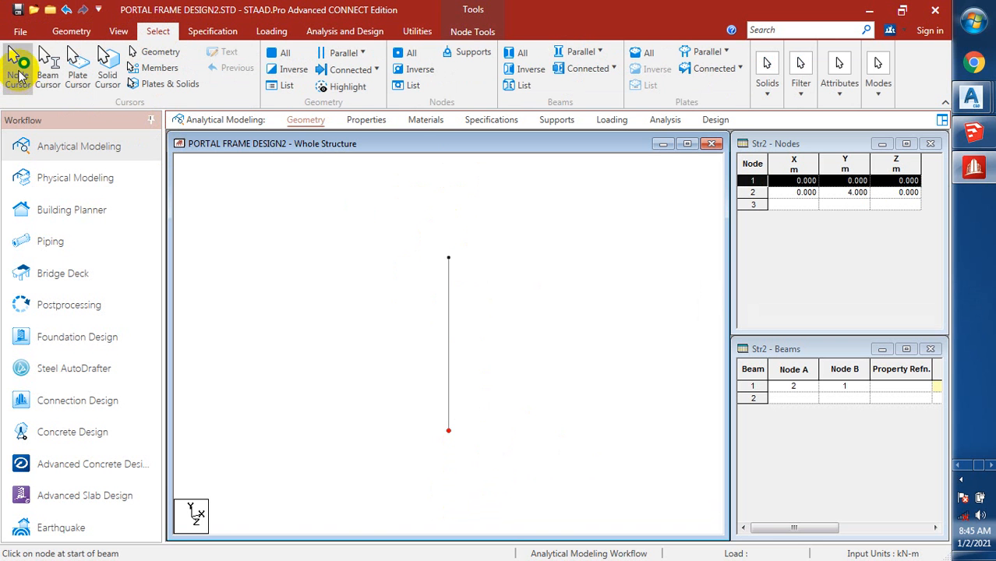
left_click(460, 399)
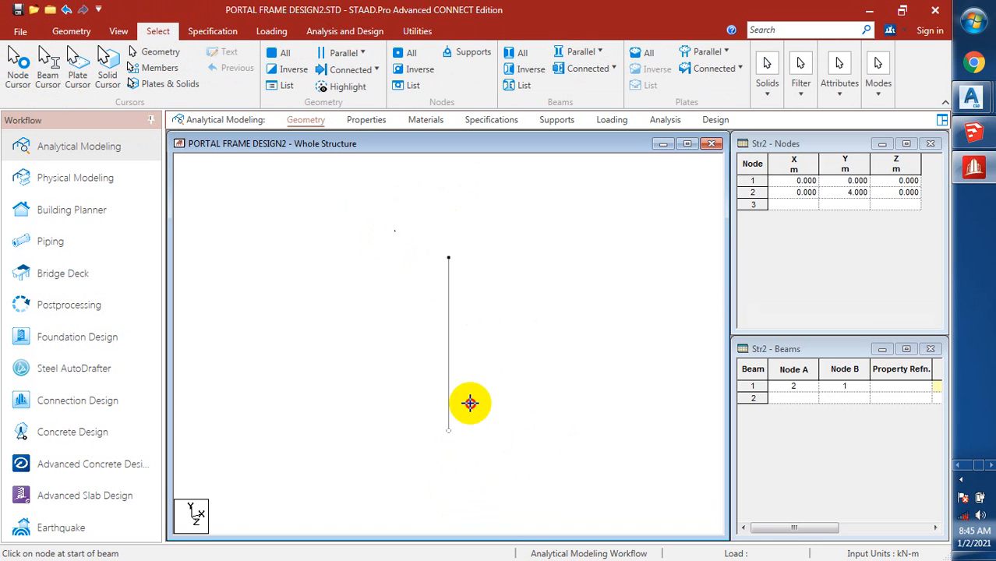
left_click(184, 38)
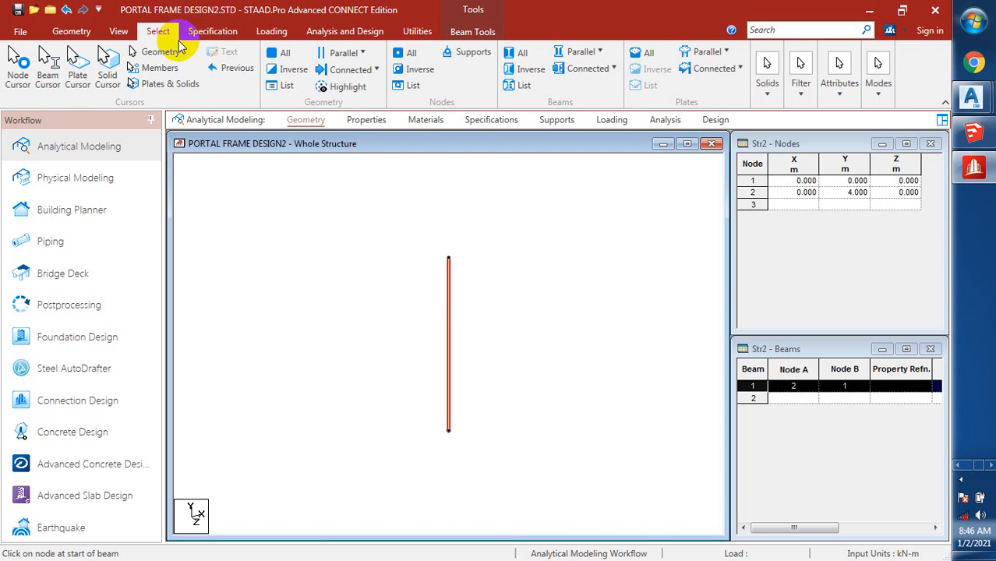
left_click(71, 31)
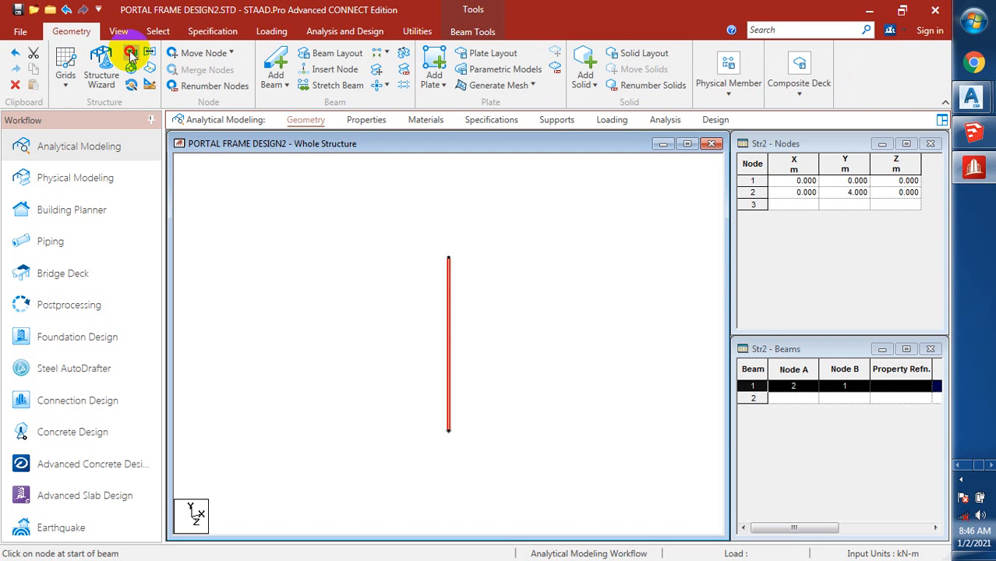
left_click(131, 53)
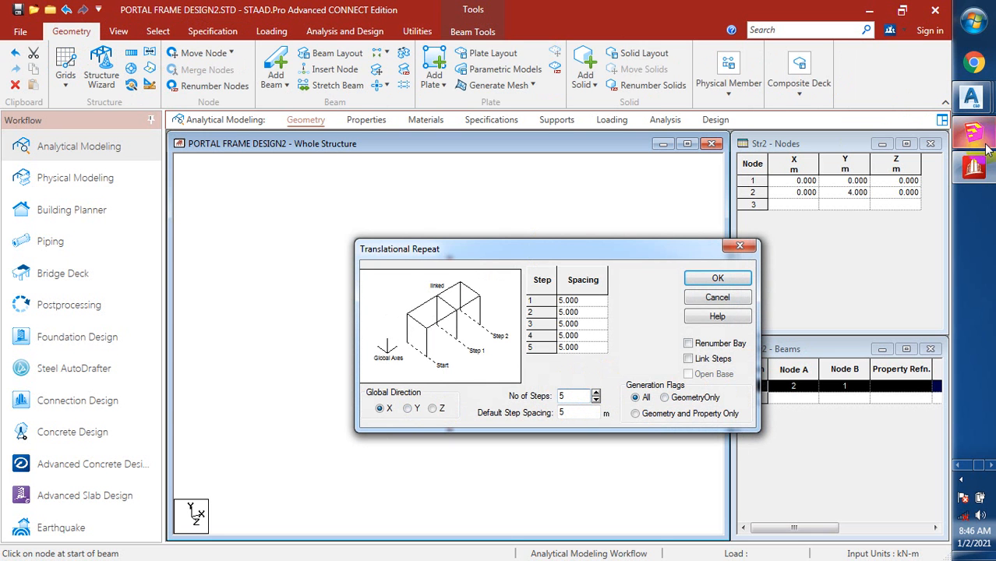
Switch to the STORE drawing in AutoCAD and examine the column grid spacings on the roof trusses plan
mouse_move(980, 146)
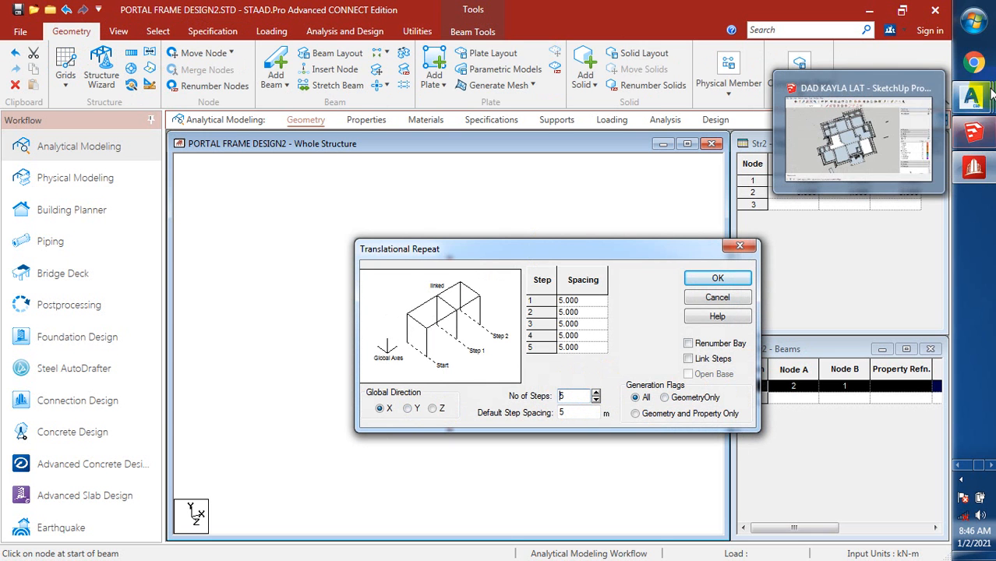
mouse_move(973, 96)
left_click(875, 324)
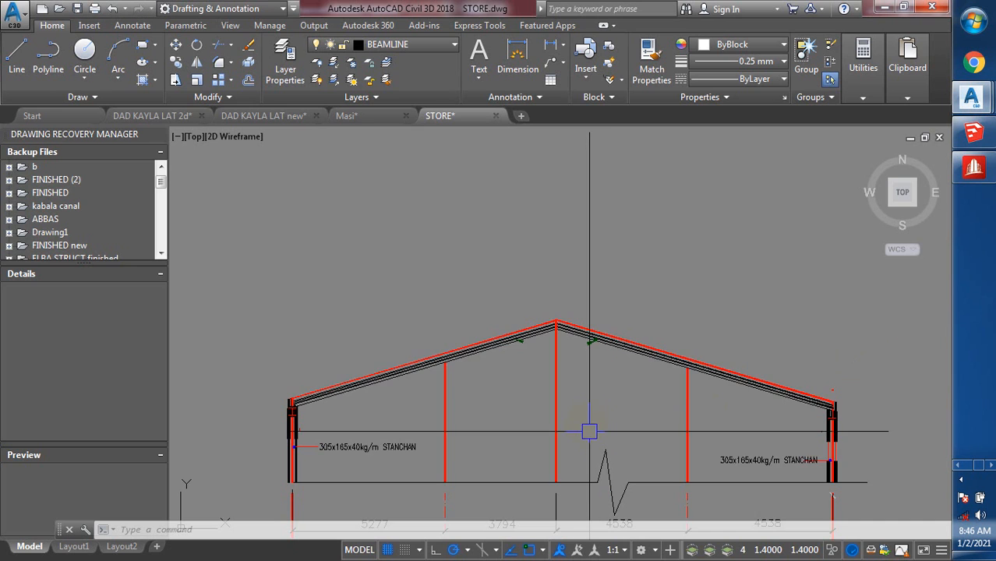
scroll(782, 306, "down", 5)
scroll(637, 373, "up", 8)
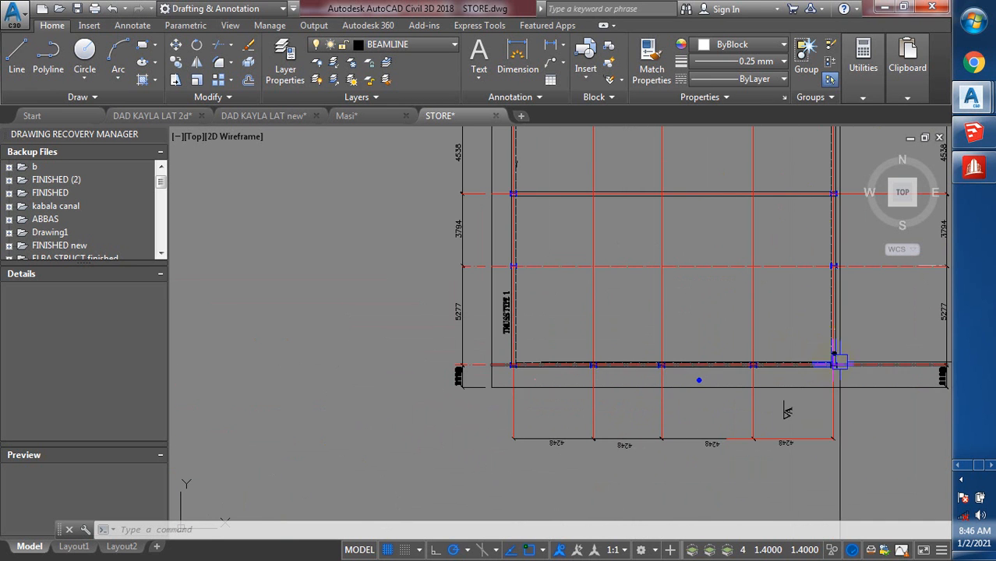
scroll(789, 355, "down", 3)
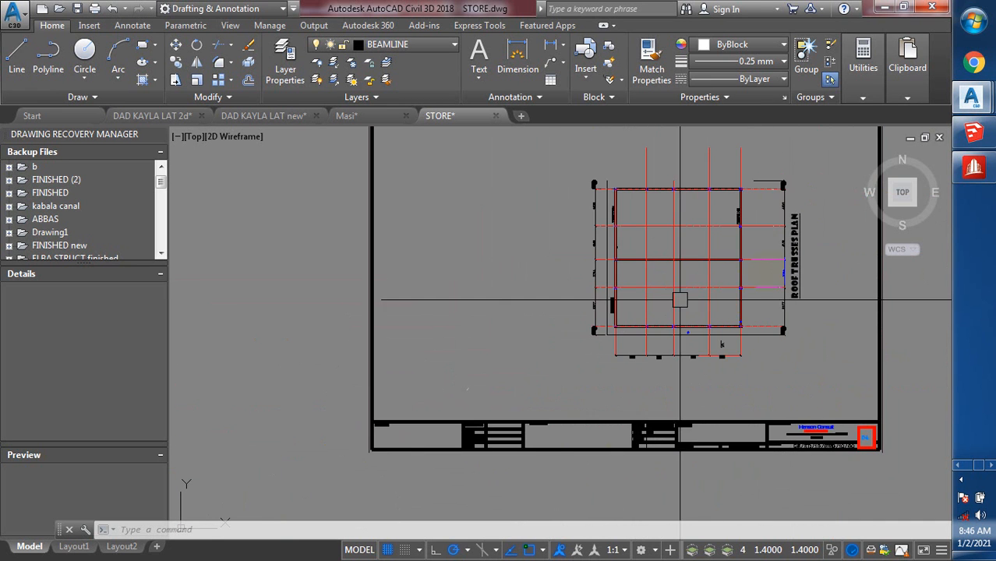
Switch back to STAAD.Pro and copy the column in the X direction with five steps at 5 m spacing
left_click(973, 168)
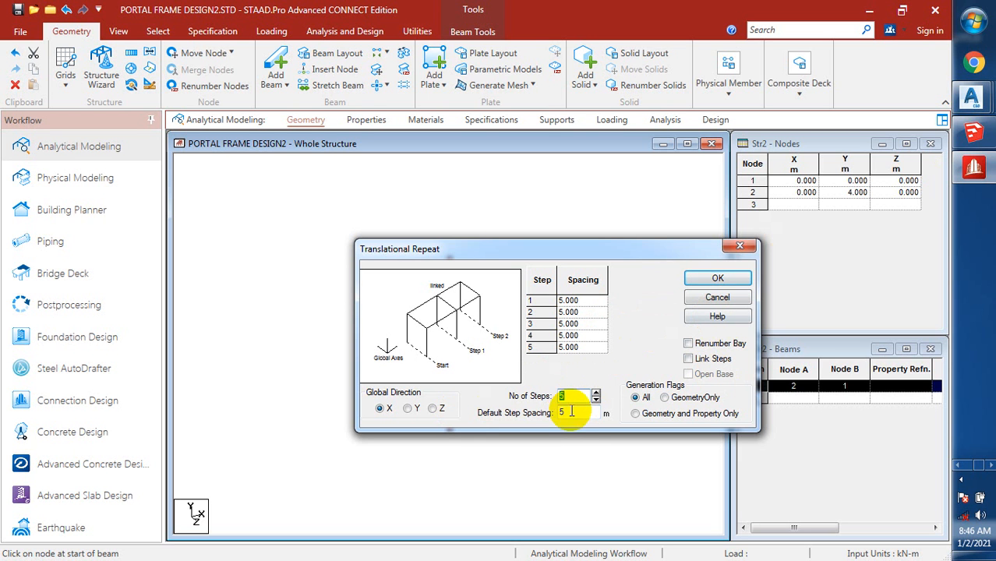
left_click(718, 280)
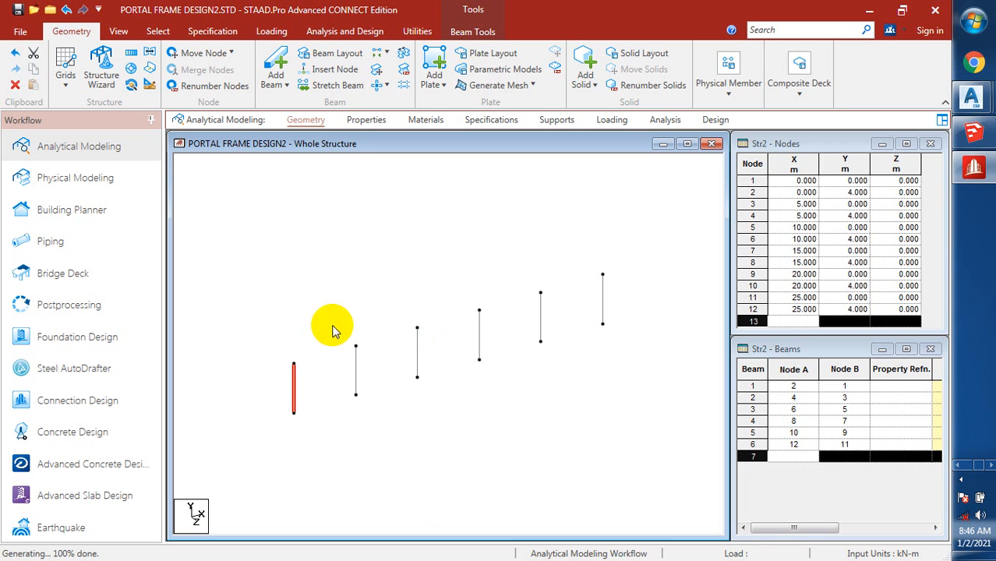
Delete the five columns copied along X, together with the nodes left without a structural element
left_click_drag(334, 327, 584, 404)
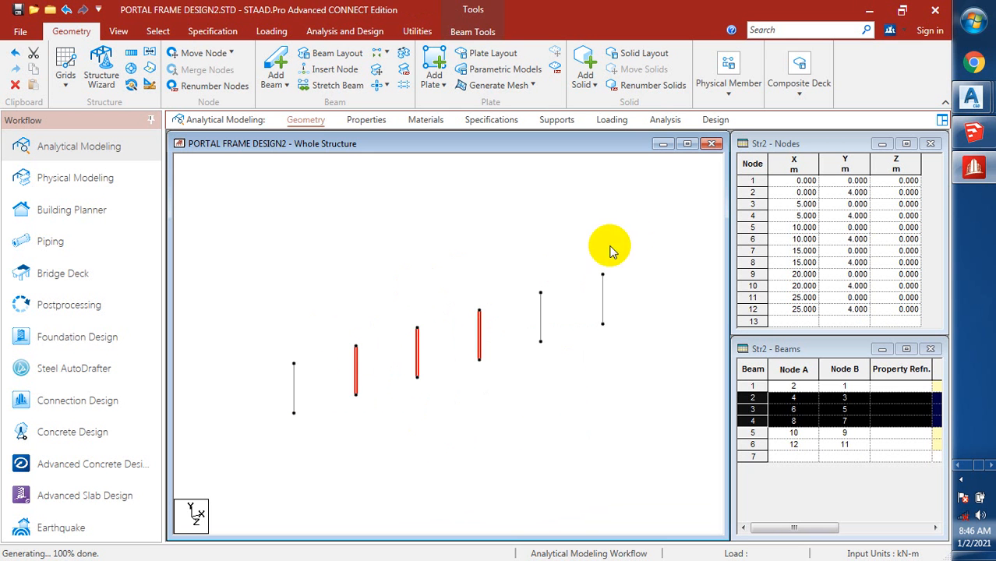
left_click(635, 265)
left_click_drag(479, 457, 341, 425)
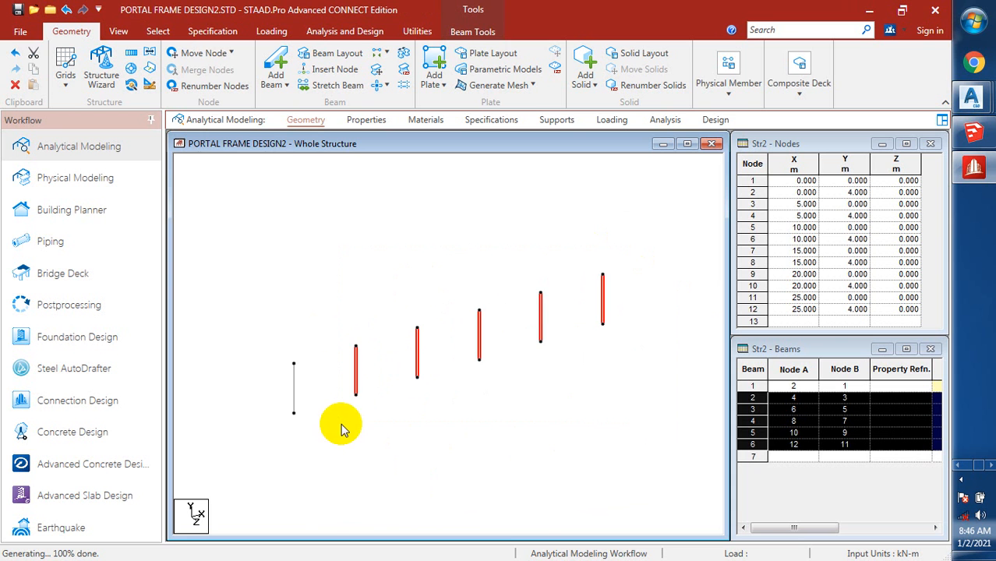
key("Delete")
left_click(525, 318)
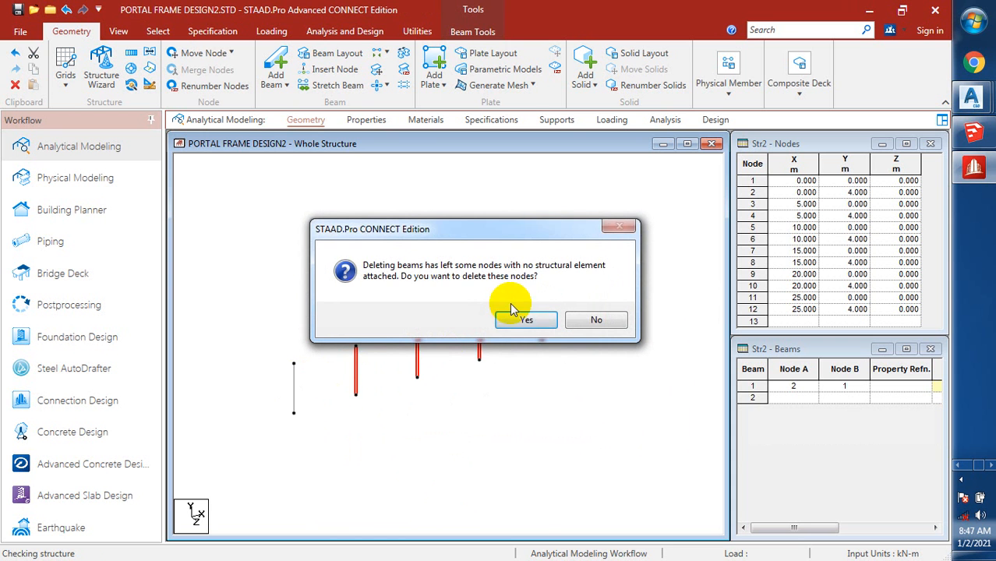
left_click(532, 319)
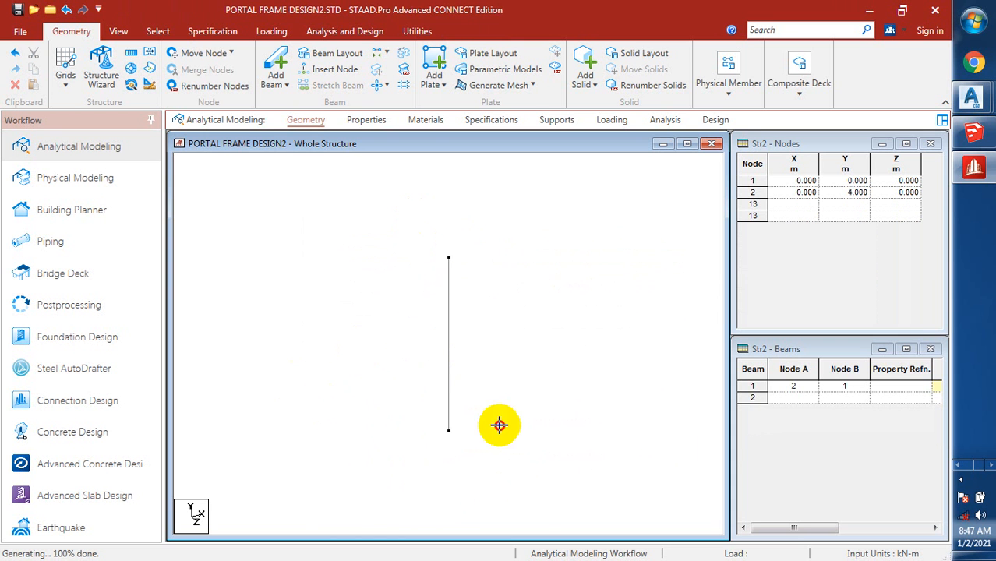
Copy the column with a Translational Repeat in the Z direction, using four steps at 5 m spacing
left_click(132, 59)
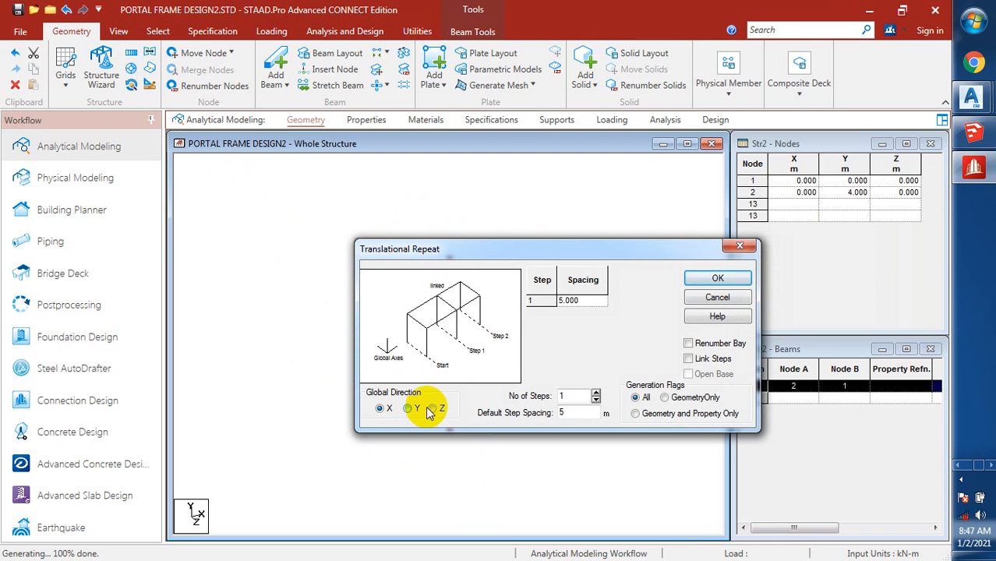
left_click(432, 409)
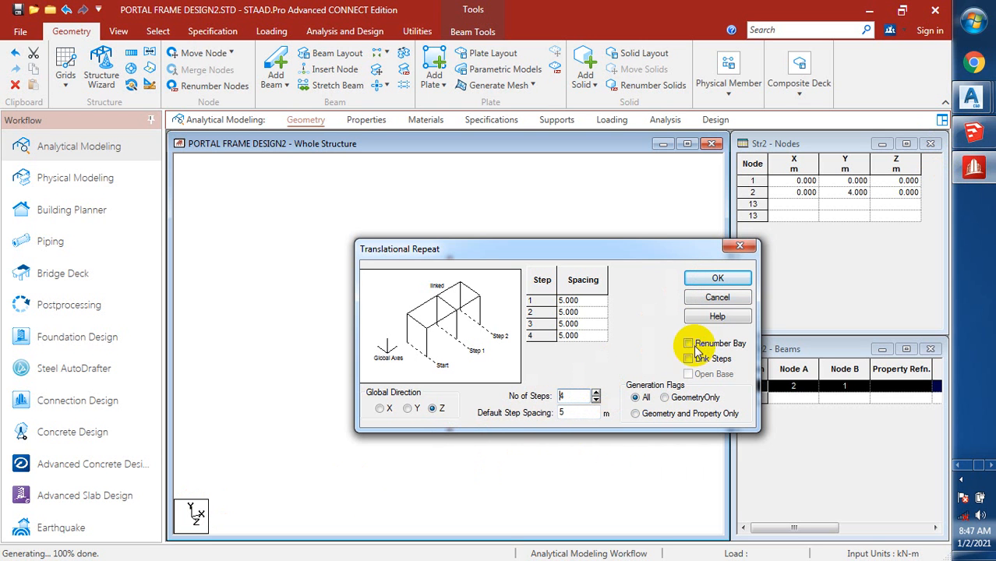
left_click(731, 279)
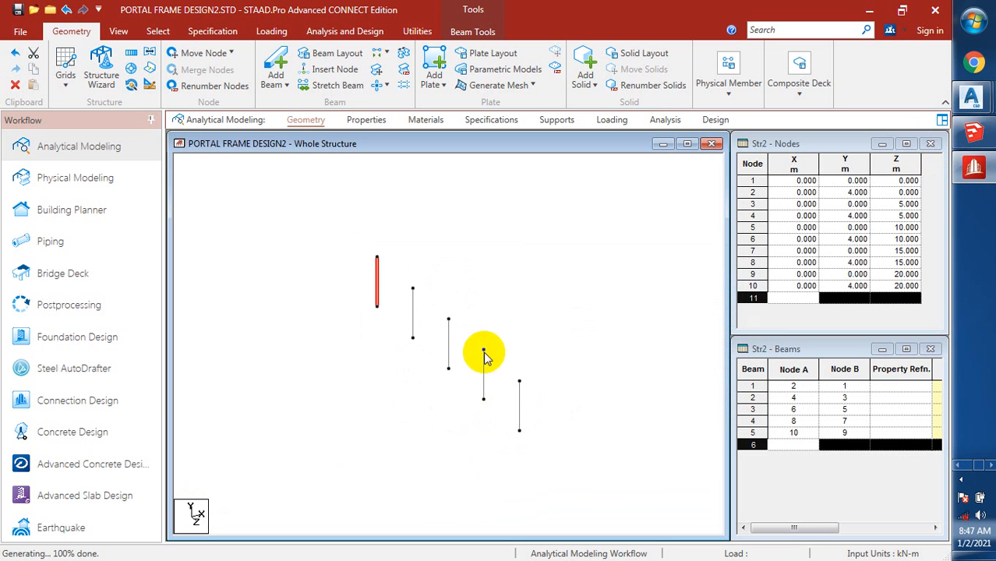
Add a beam running across the column tops from the first column's upper node to the last column's upper node
left_click(476, 282)
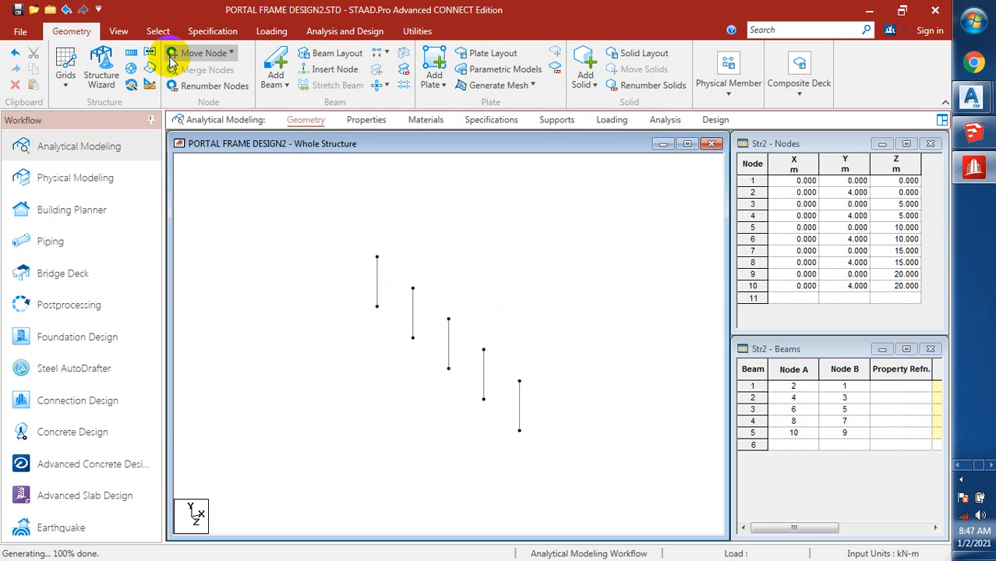
left_click(270, 65)
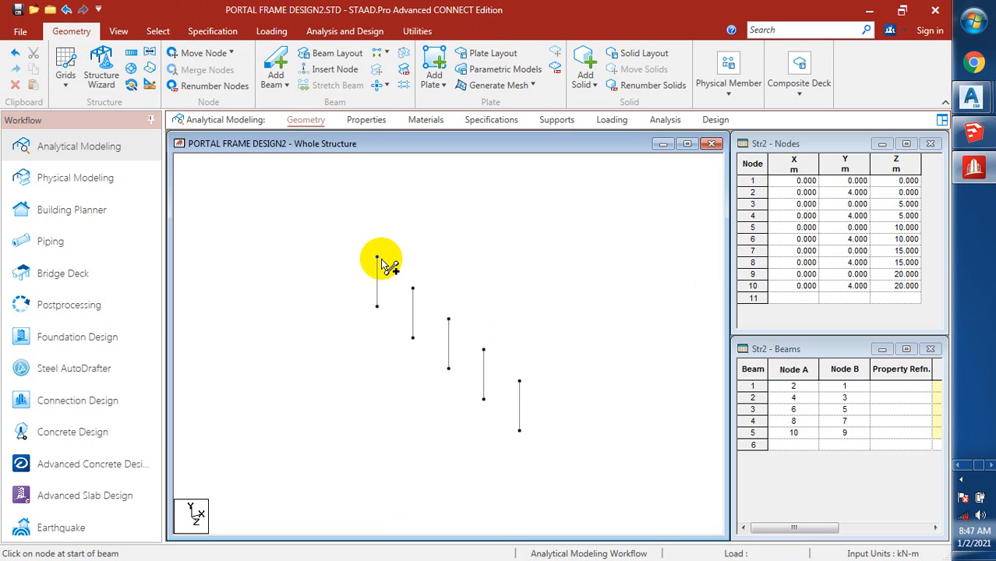
left_click_drag(377, 257, 519, 381)
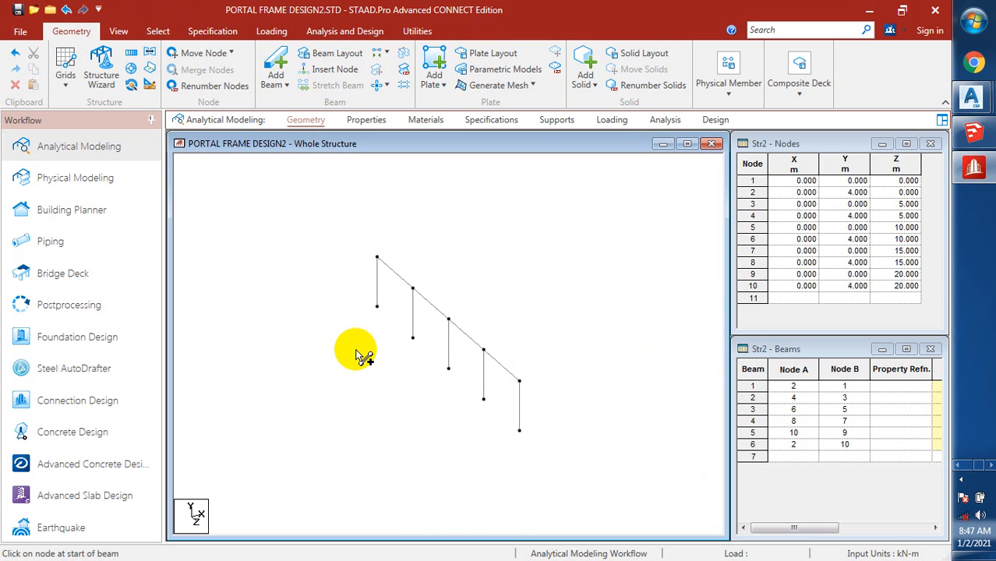
Show the whole structure in elevation on the Y-Z plane
left_click(119, 31)
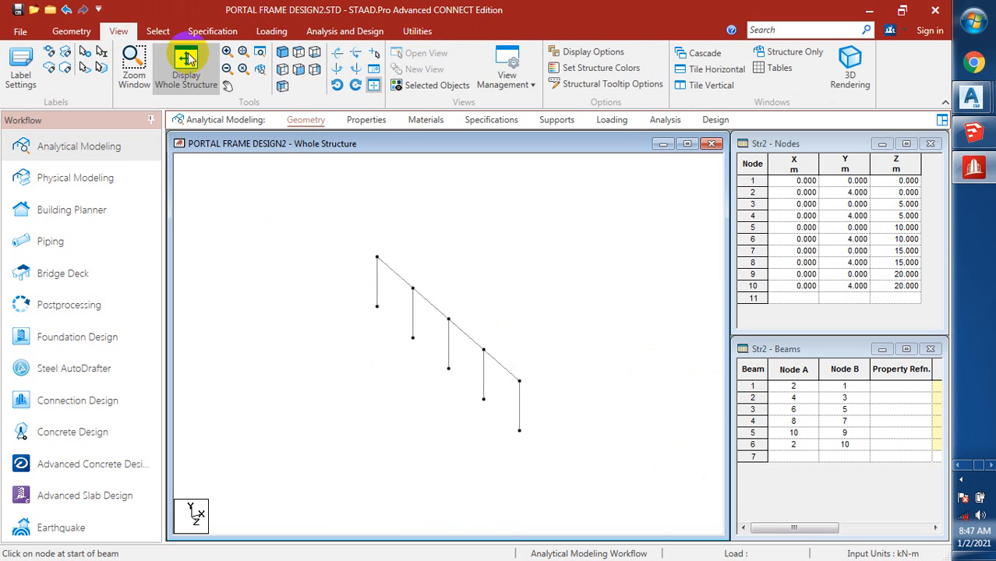
left_click(282, 71)
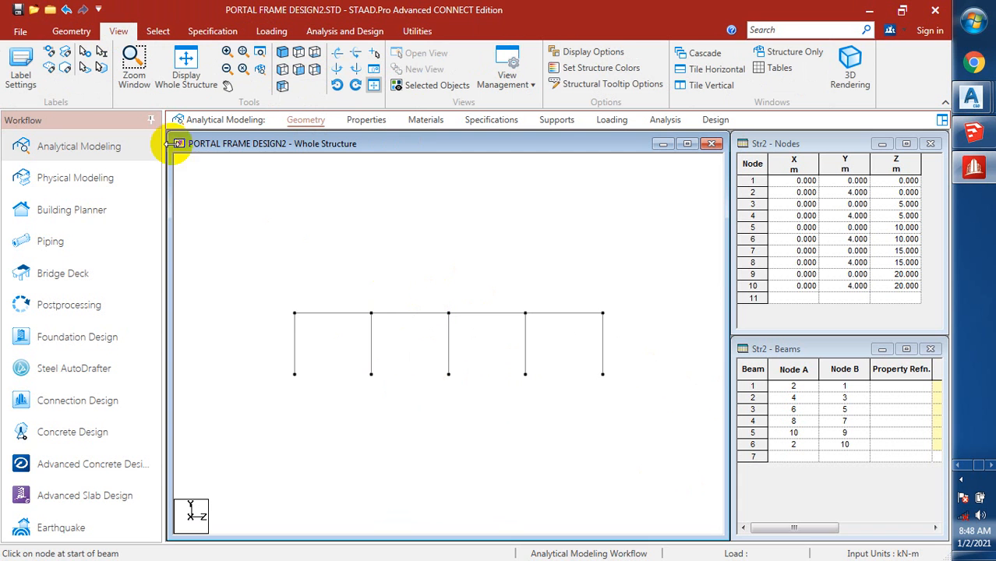
left_click(20, 31)
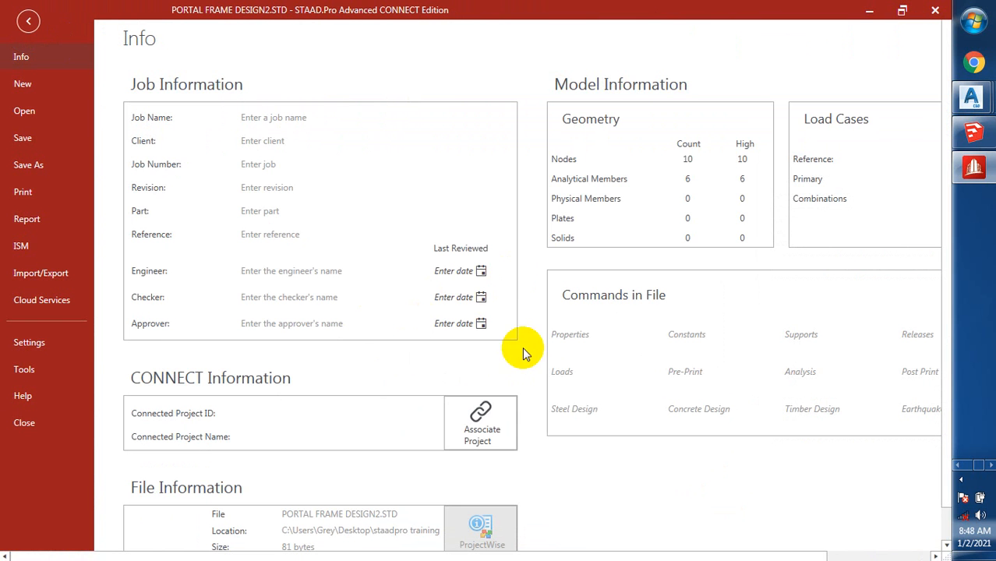
left_click(29, 21)
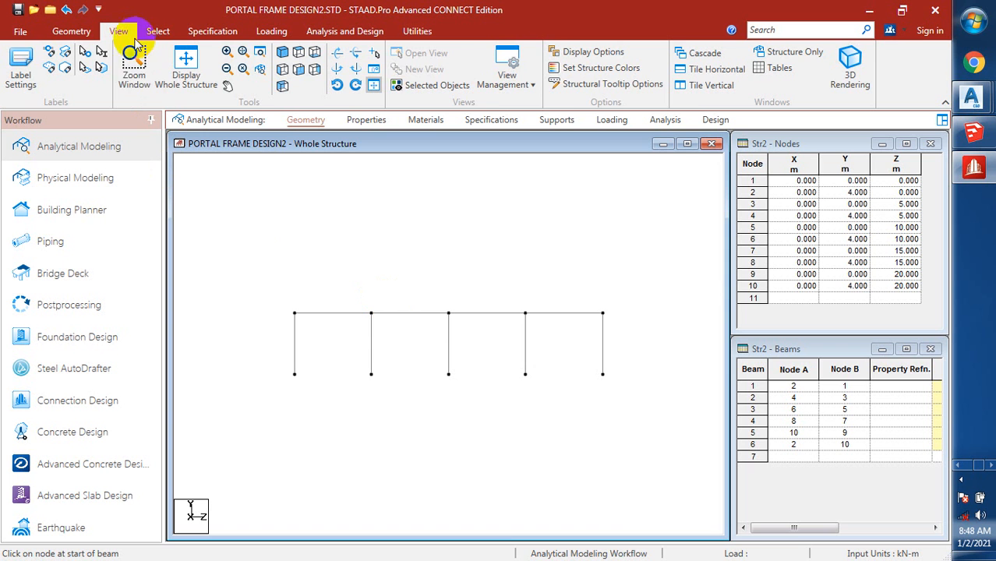
left_click(159, 31)
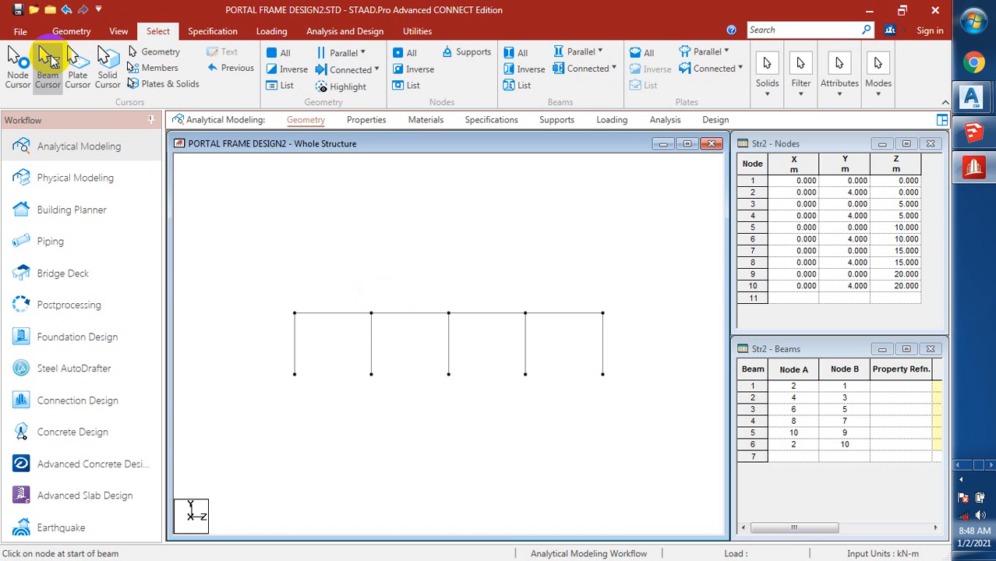
left_click(48, 59)
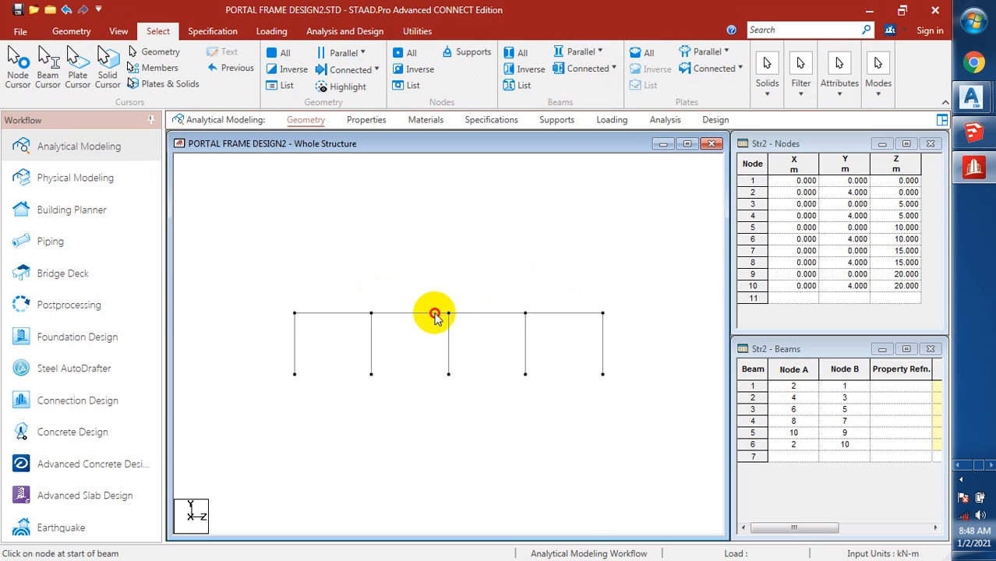
left_click(436, 314)
right_click(415, 271)
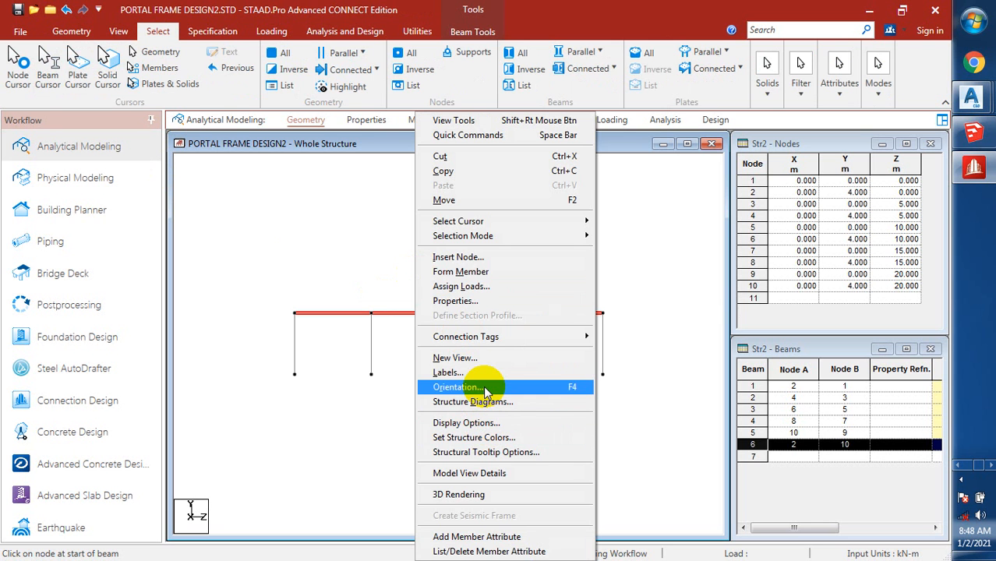
left_click(400, 367)
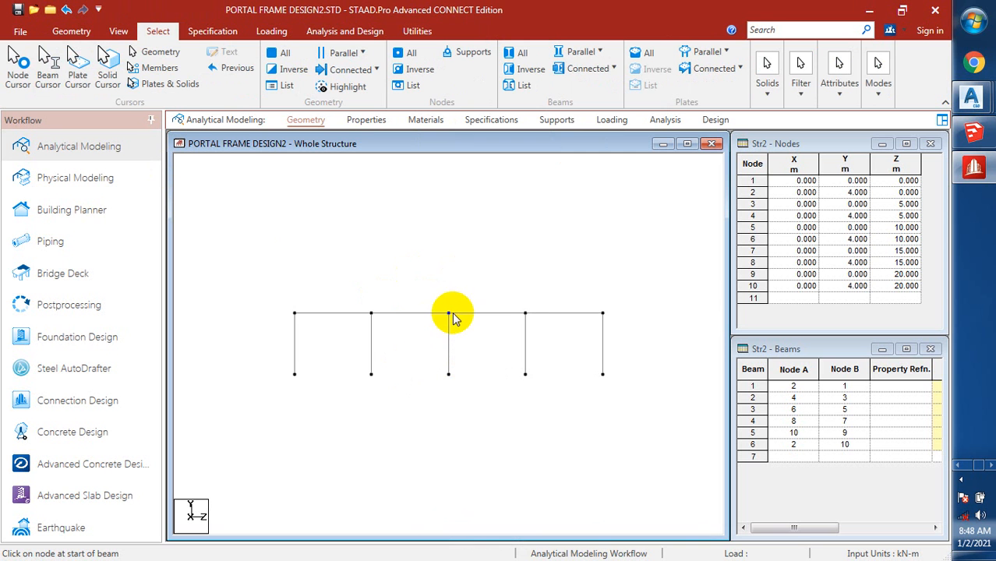
Move the middle column's upper node up 2.5 m in Y, allowing existing members to be split at the moved node
scroll(456, 317, "up", 1)
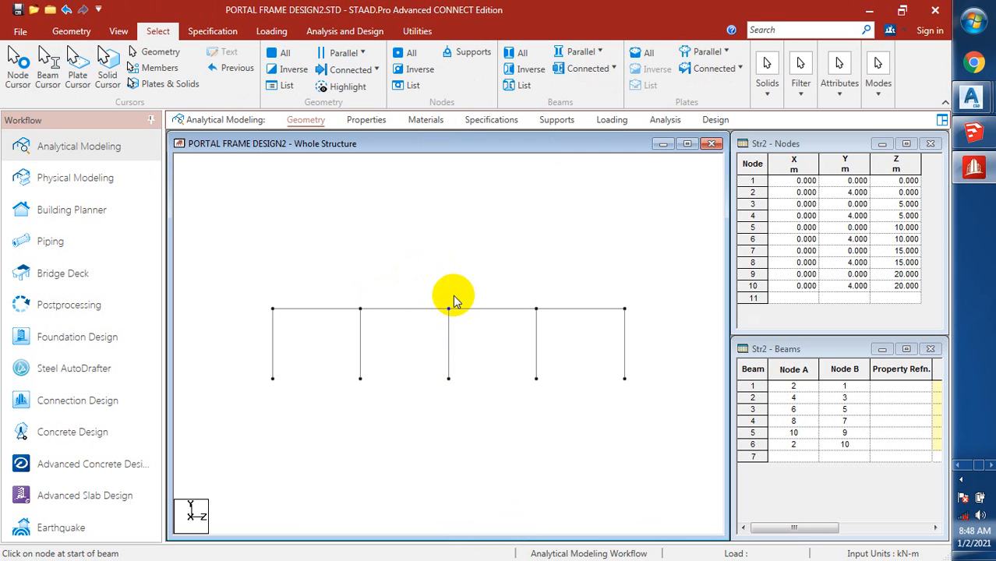
left_click(24, 70)
left_click_drag(430, 285, 472, 342)
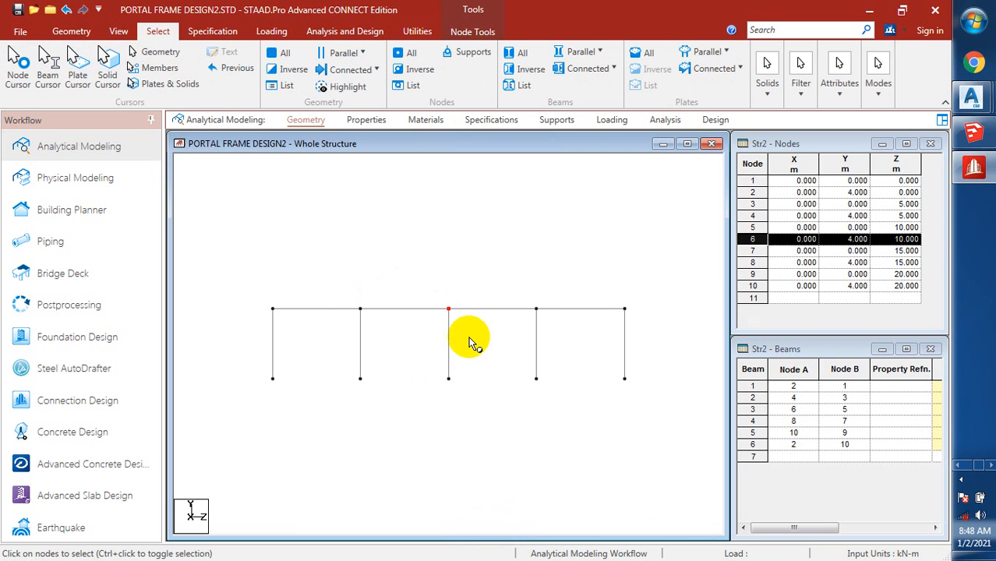
right_click(436, 255)
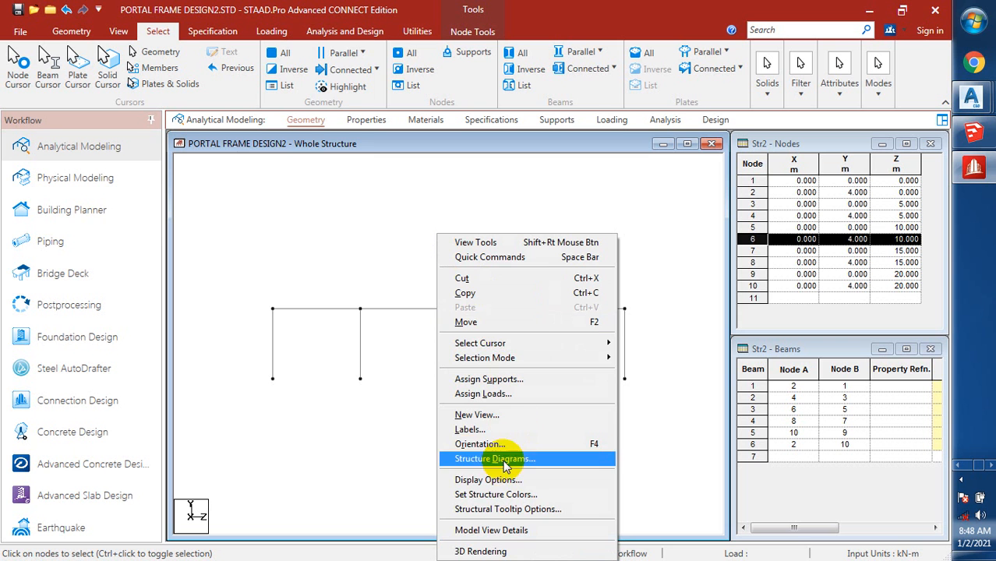
left_click(506, 321)
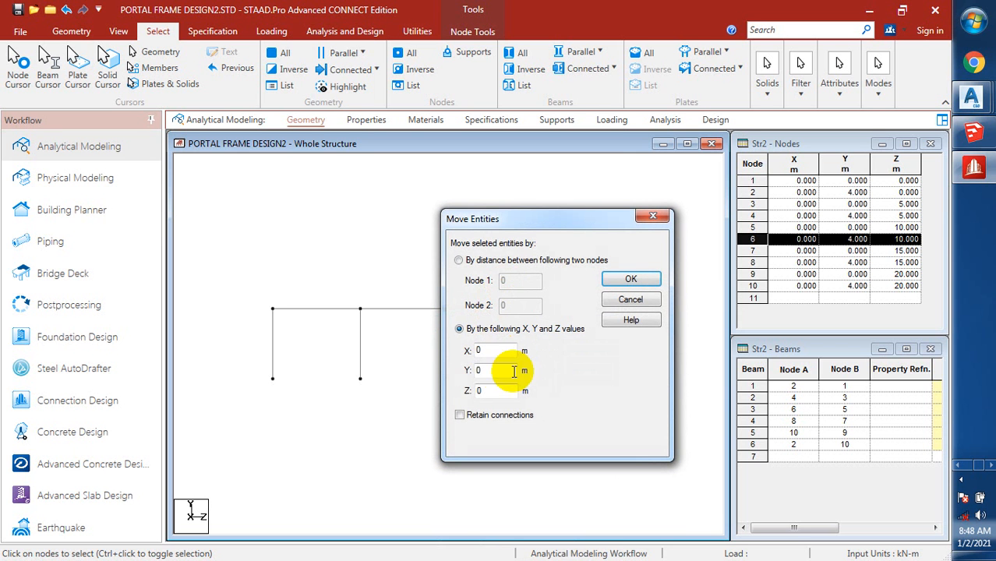
left_click_drag(493, 372, 459, 382)
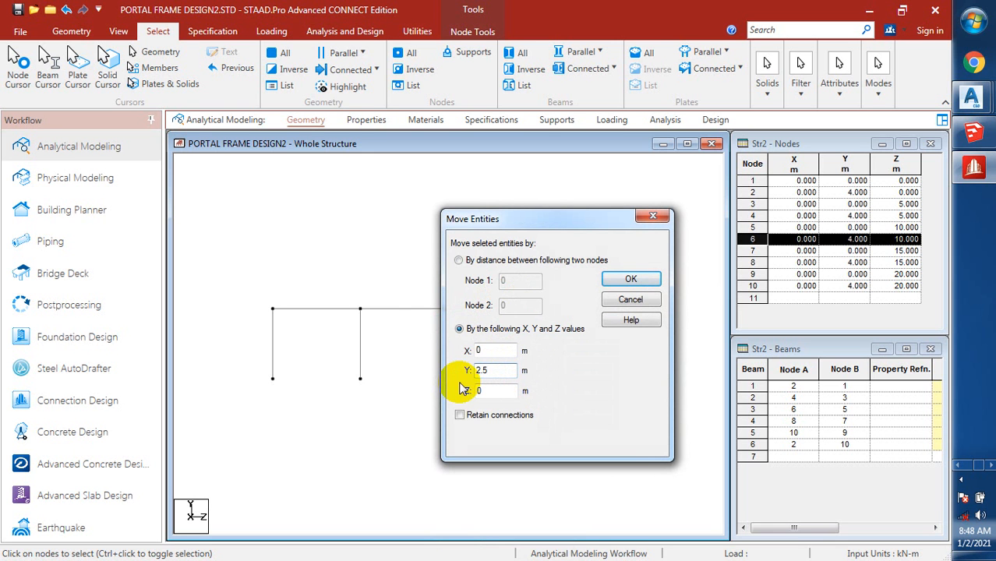
left_click(632, 278)
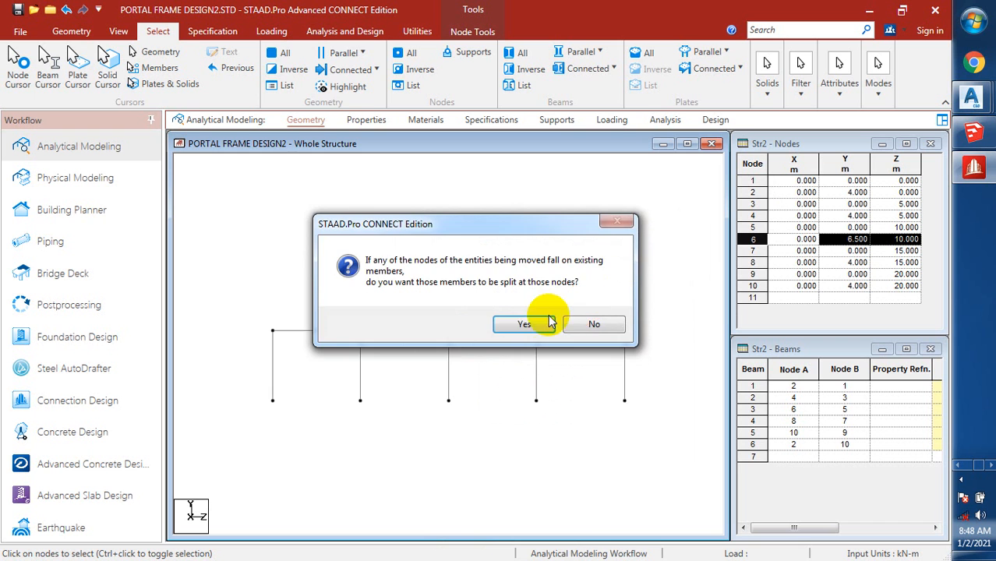
left_click(527, 324)
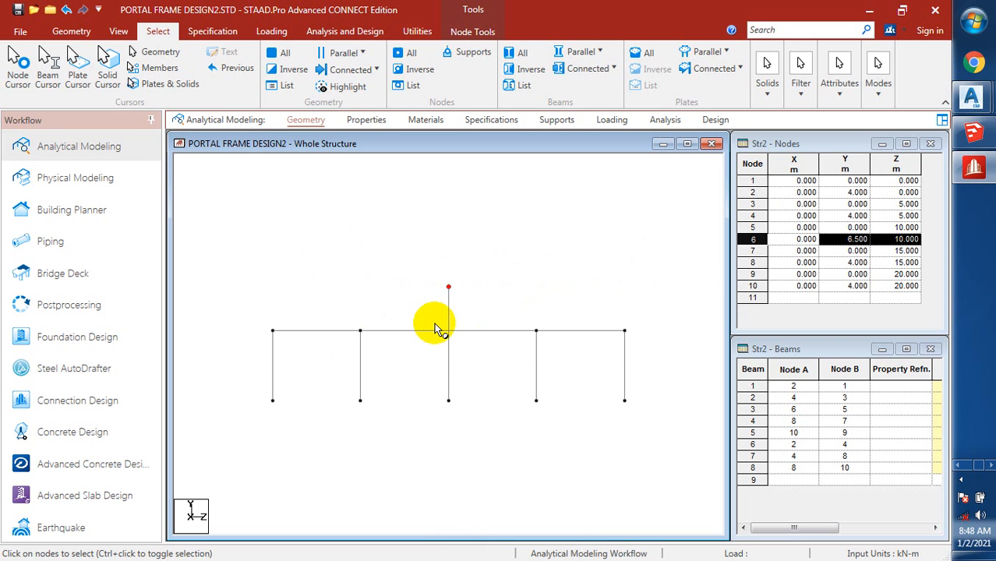
left_click(435, 333)
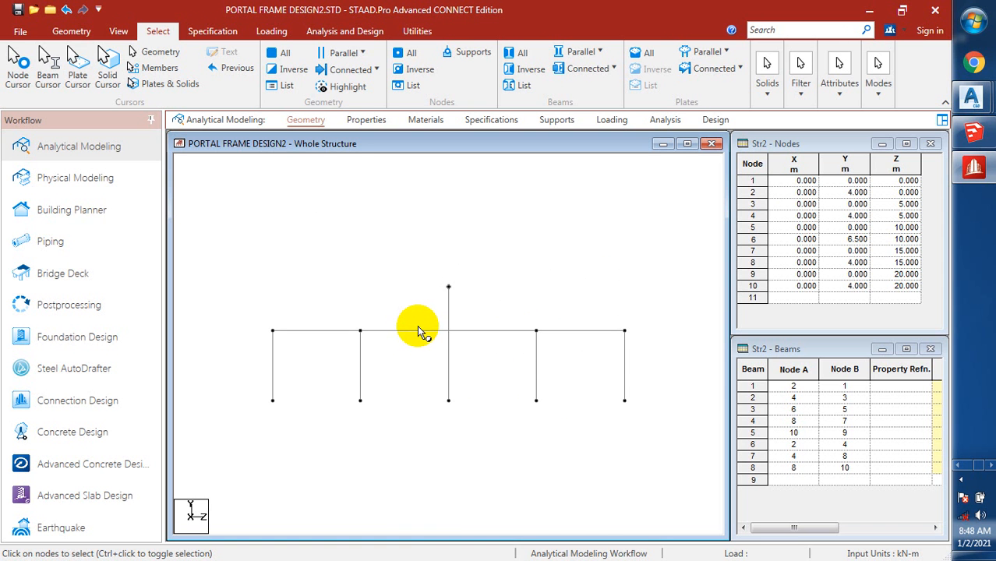
Delete the three horizontal beams running across the column tops
left_click(20, 31)
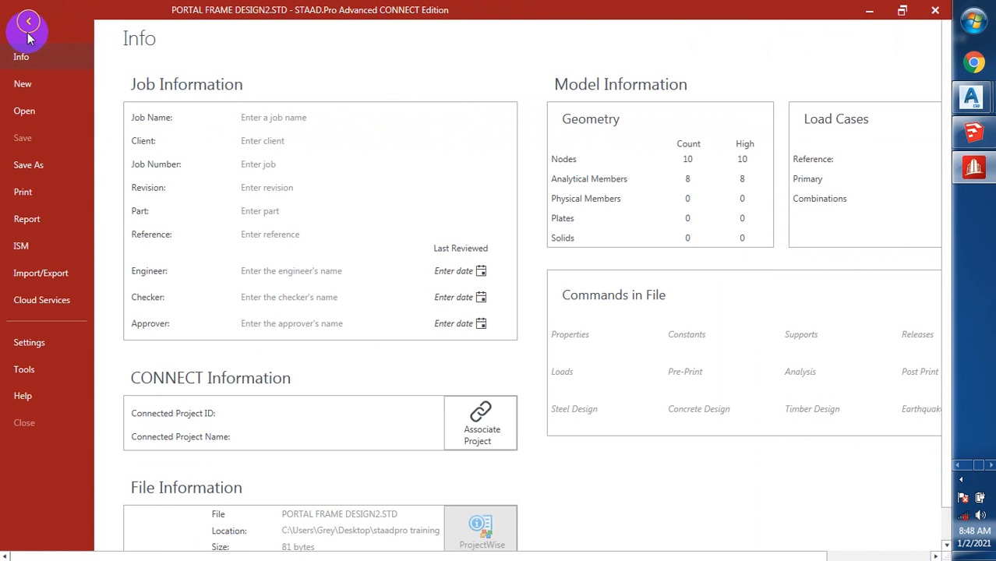
left_click(29, 26)
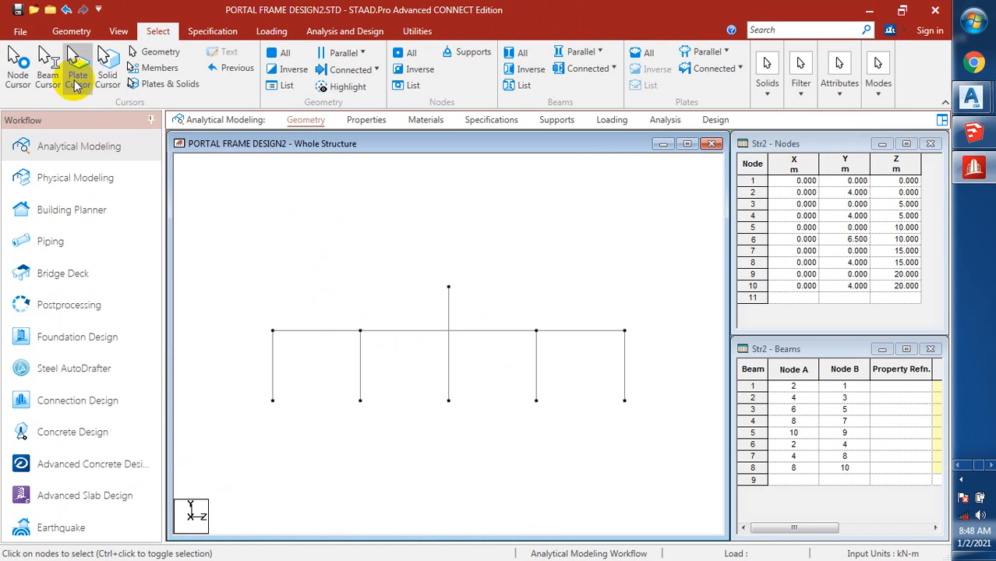
left_click(45, 69)
left_click(350, 331)
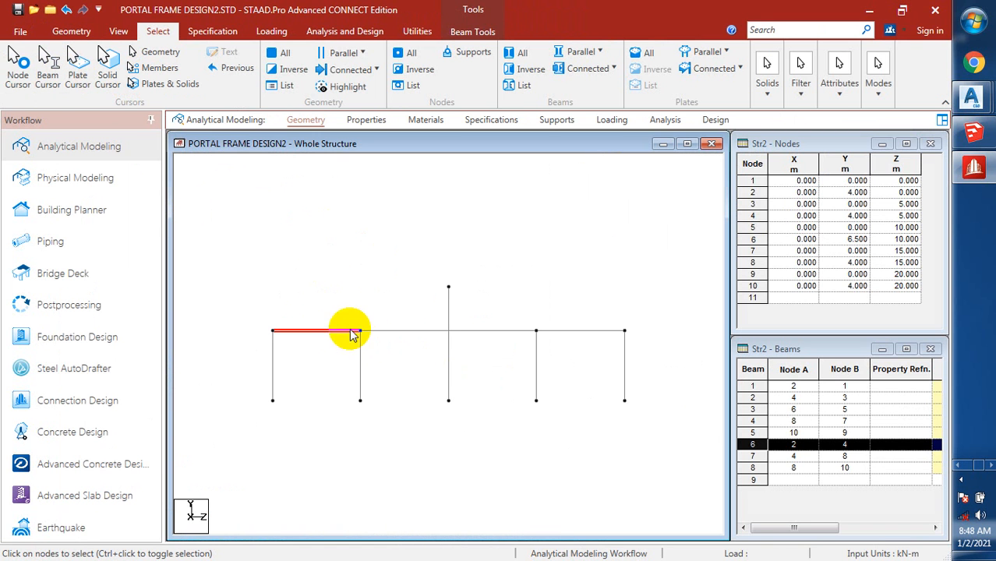
left_click(440, 331, "ctrl")
left_click(568, 331, "ctrl")
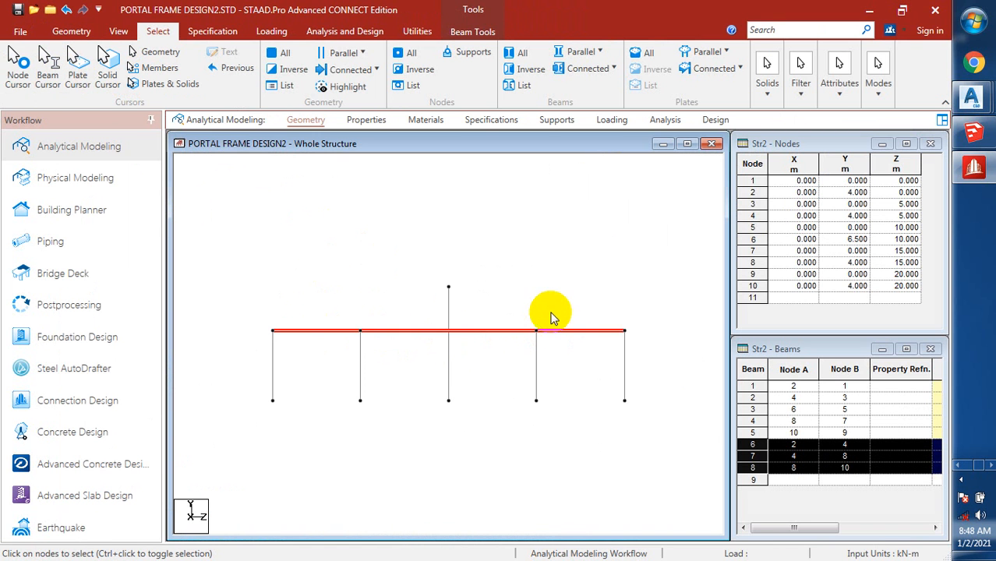
key("Delete")
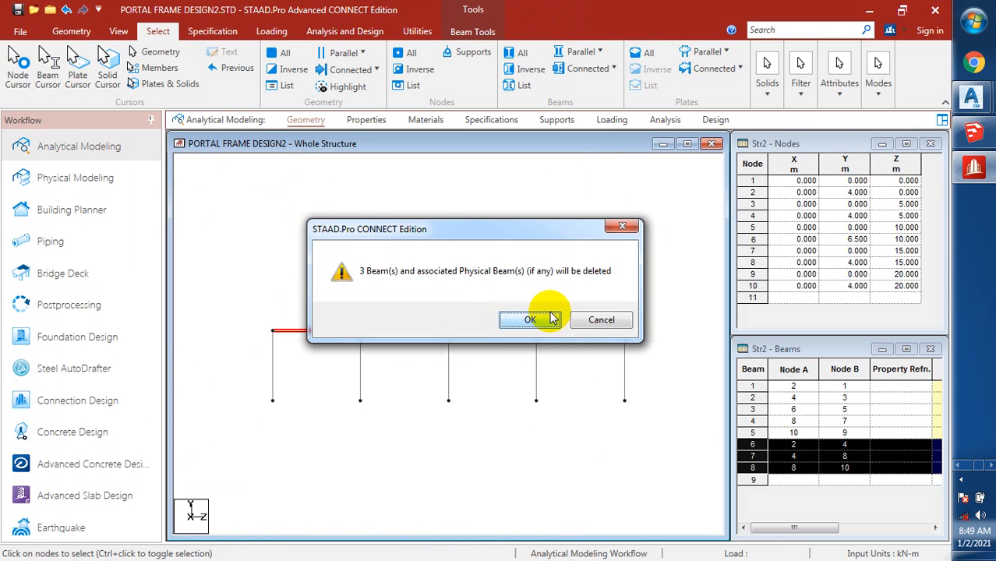
left_click(520, 319)
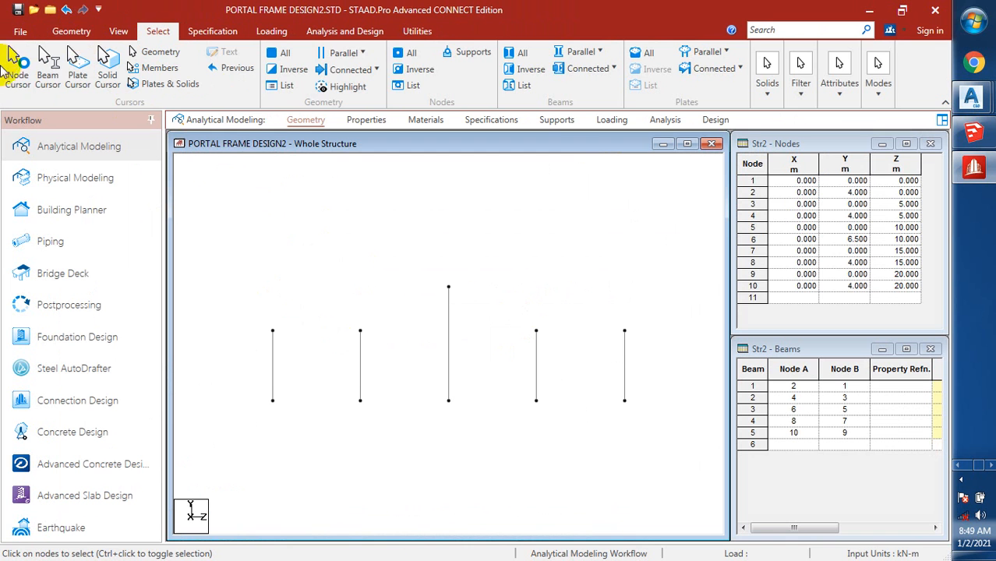
Add two sloping roof beams from the middle column's raised top node to the top nodes of the two outermost columns
left_click(71, 31)
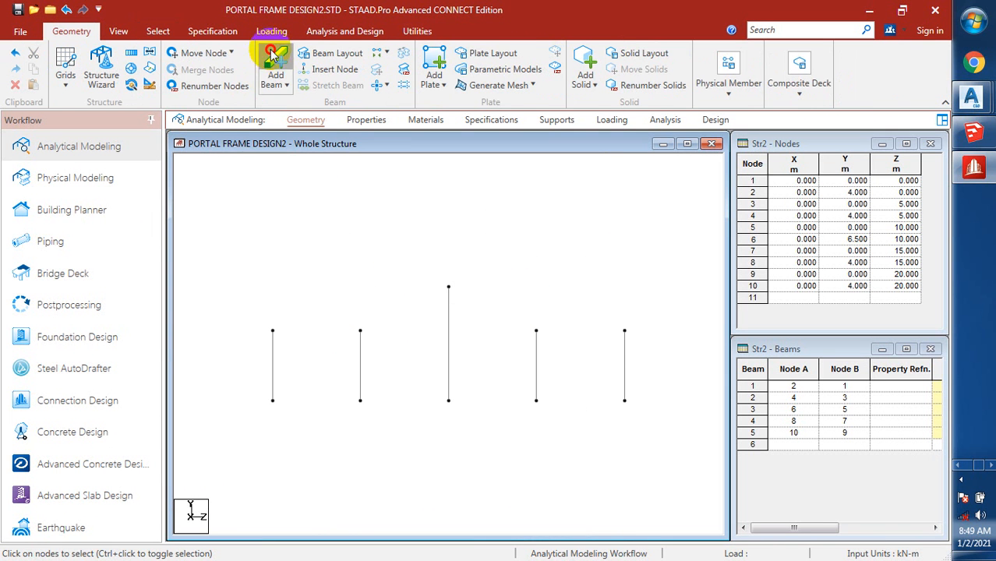
left_click(274, 58)
left_click_drag(448, 287, 273, 331)
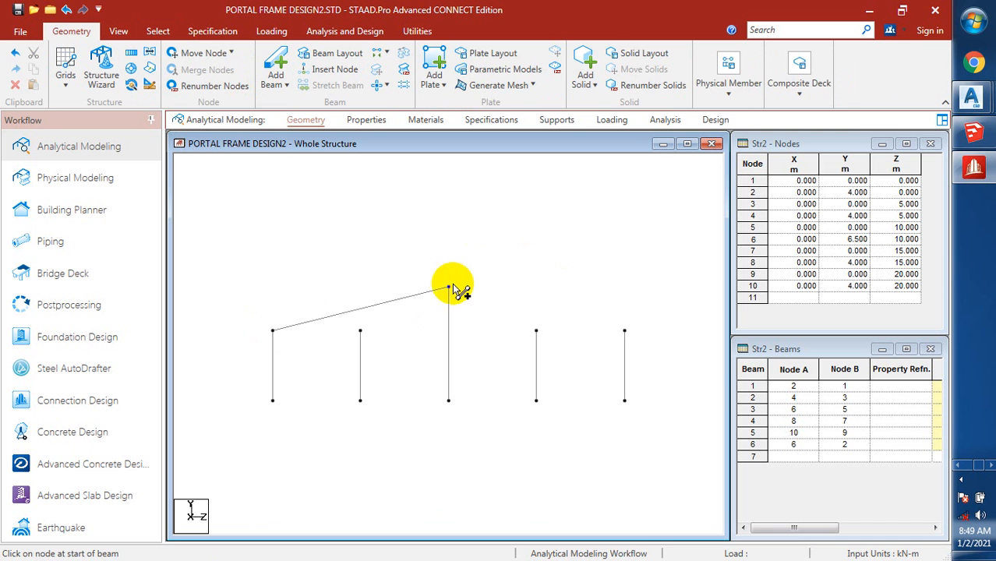
left_click_drag(638, 337, 625, 331)
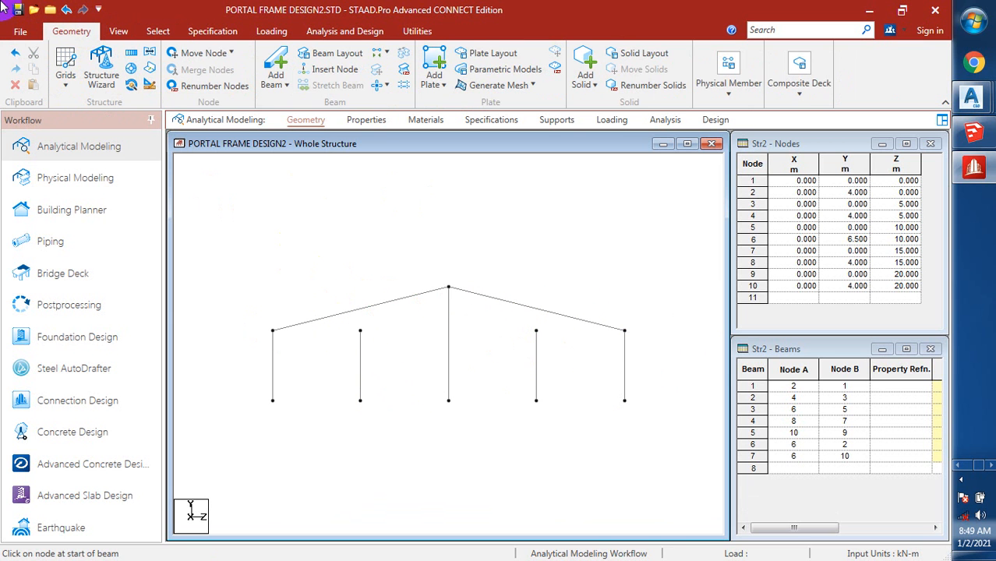
Move the upper nodes of the second and fourth columns up 2 m in Y, allowing existing members to be split
left_click(118, 33)
left_click(156, 32)
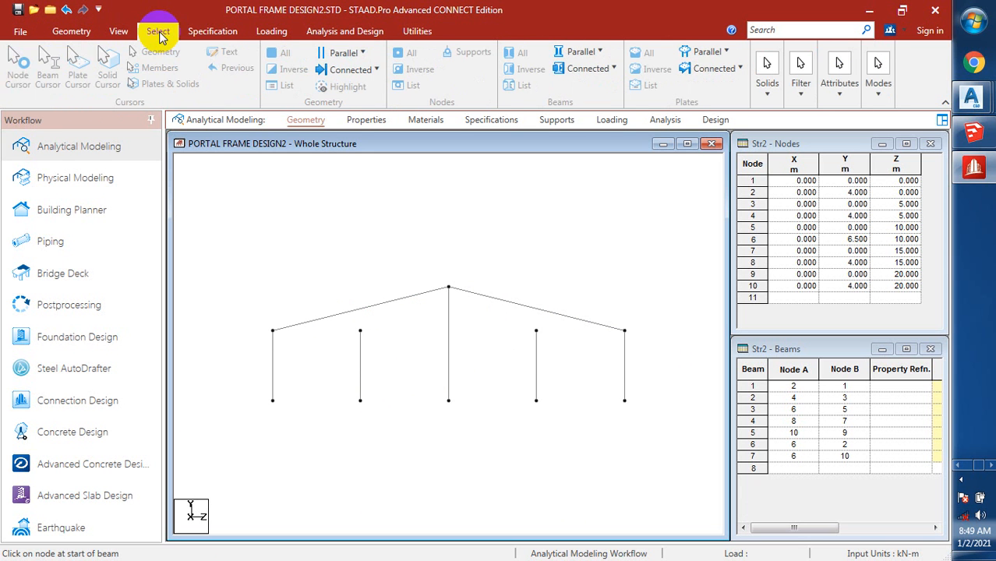
left_click(18, 66)
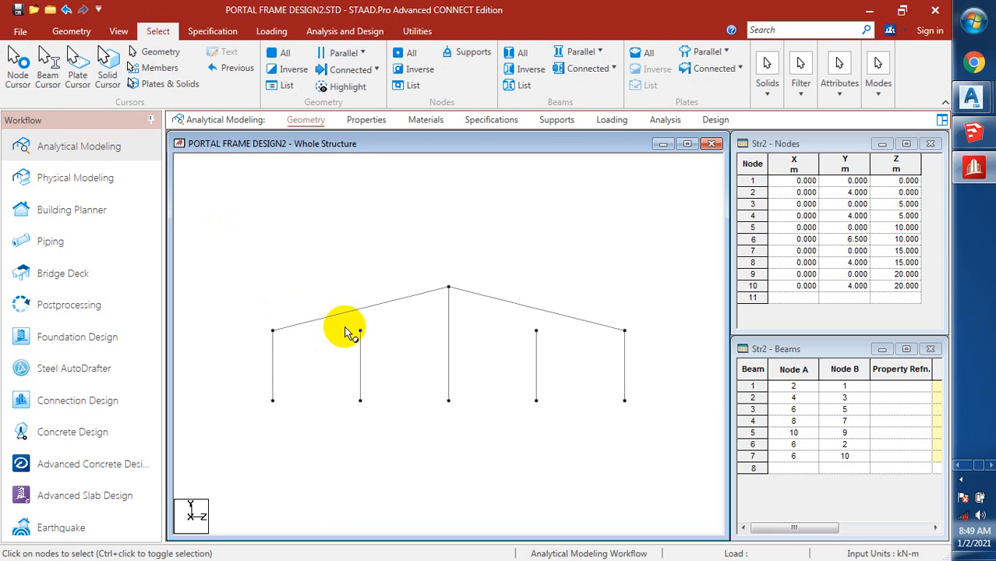
left_click_drag(344, 323, 411, 351)
left_click_drag(520, 317, 567, 366)
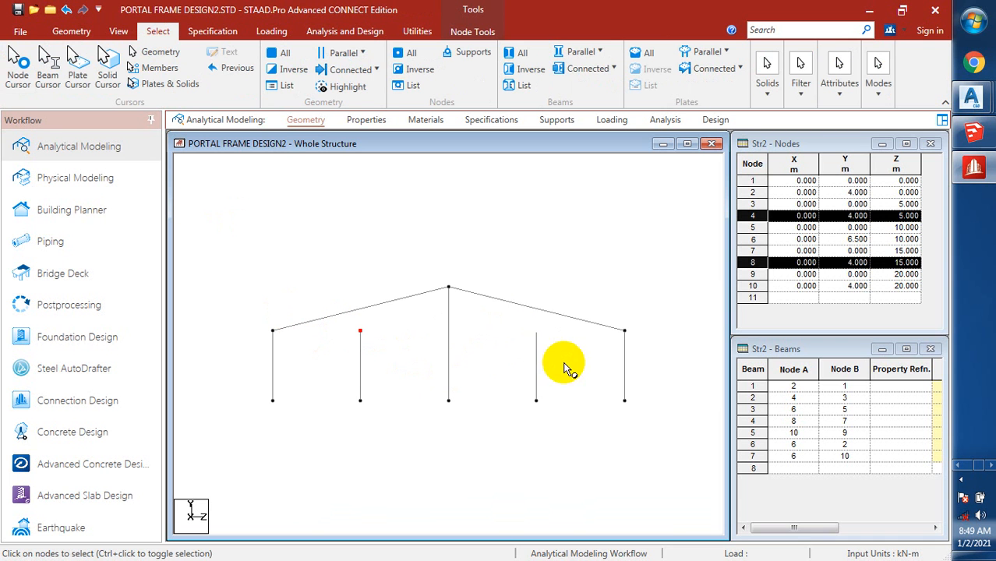
right_click(492, 329)
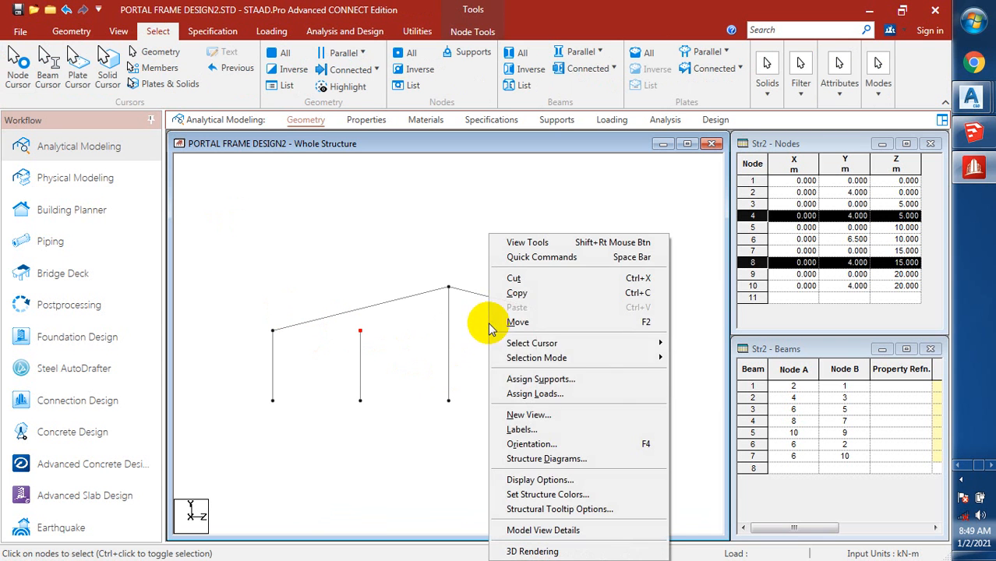
left_click(539, 327)
left_click_drag(482, 373, 467, 375)
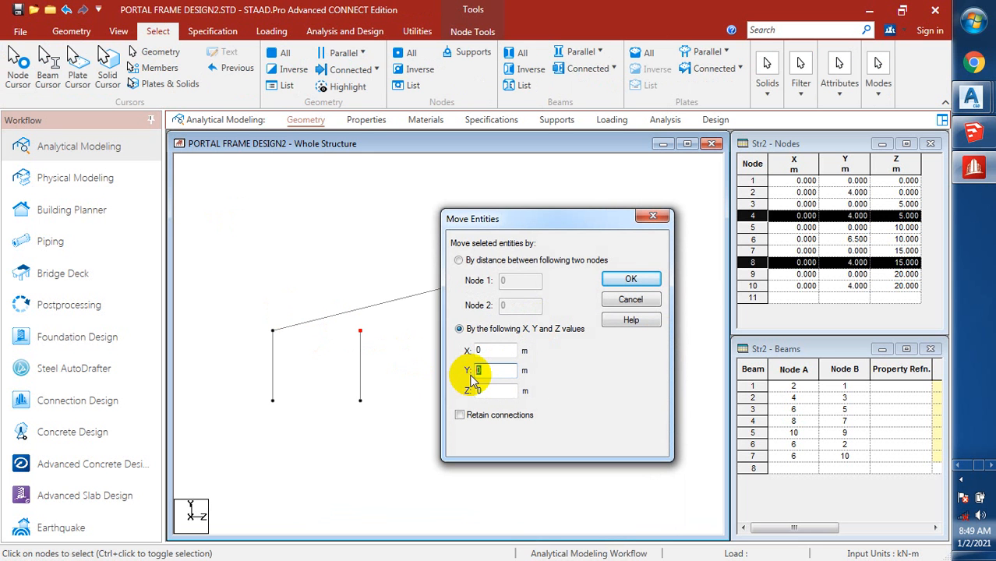
left_click(628, 285)
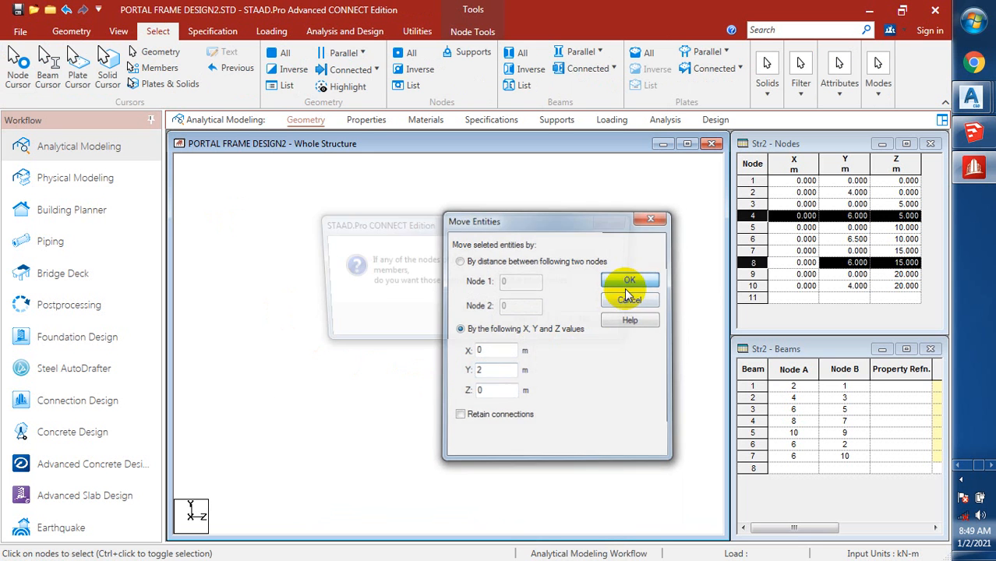
left_click(511, 318)
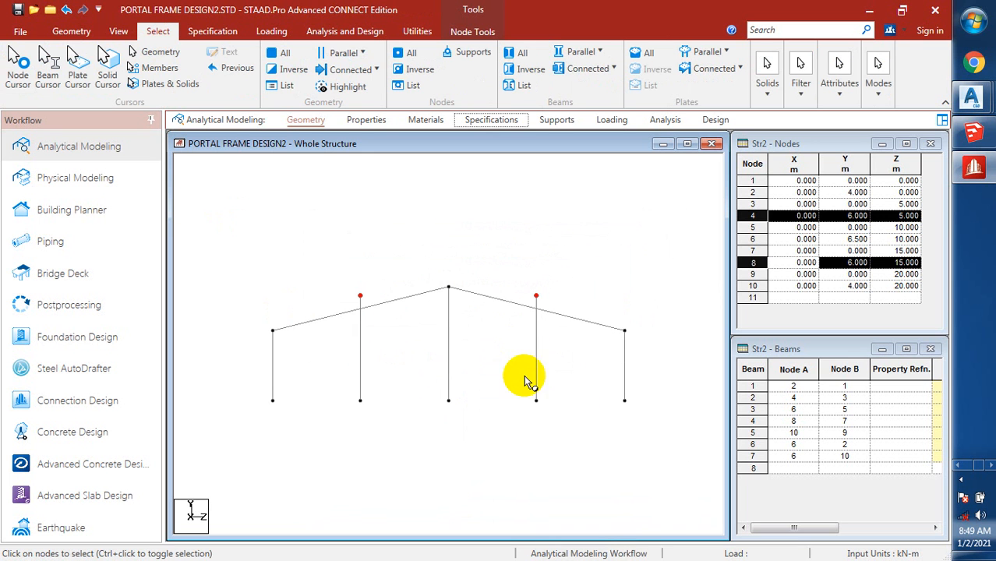
left_click(521, 319)
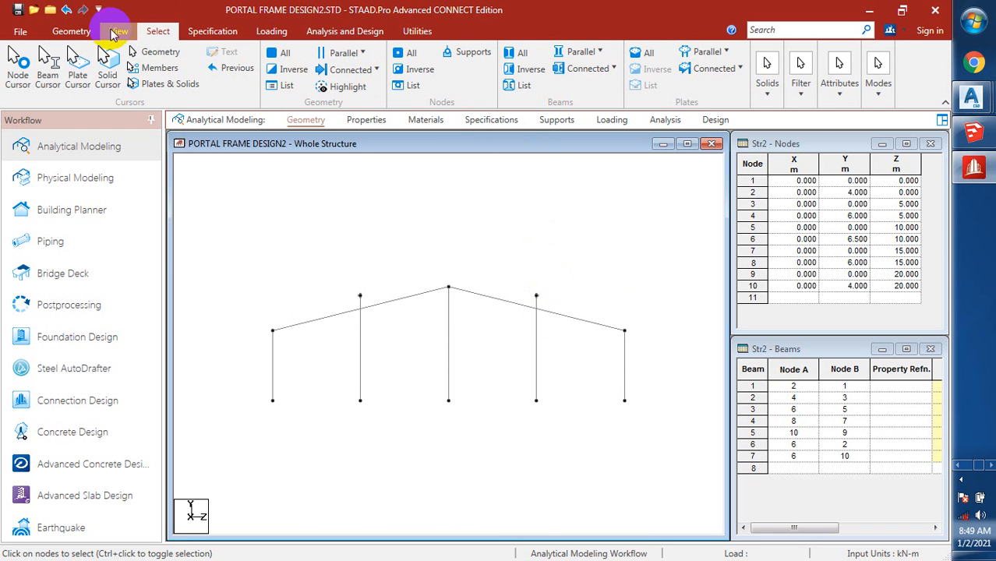
Intersect the two sloping roof beams with the second and fourth columns, using a tolerance of 0.001 m
left_click(78, 32)
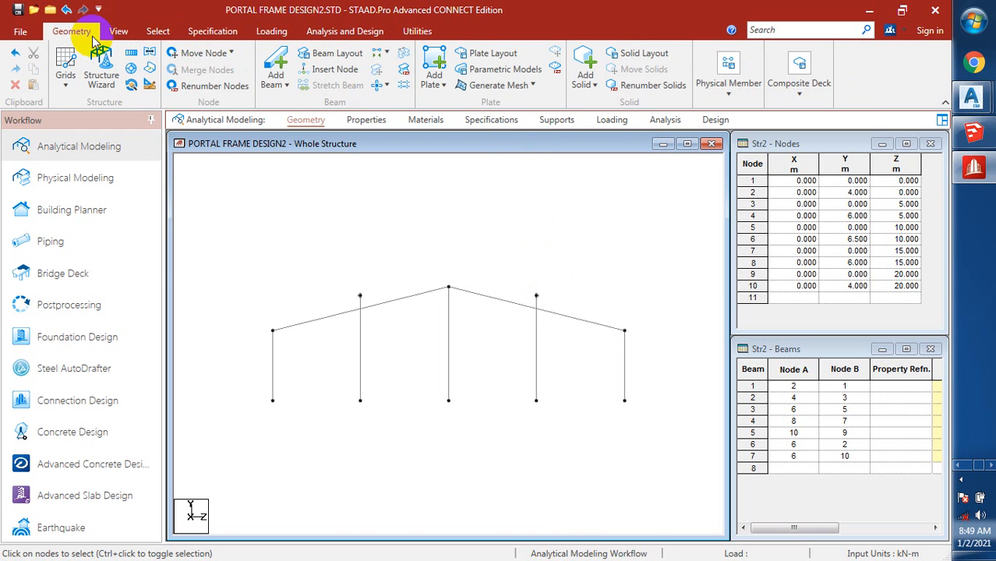
left_click(384, 87)
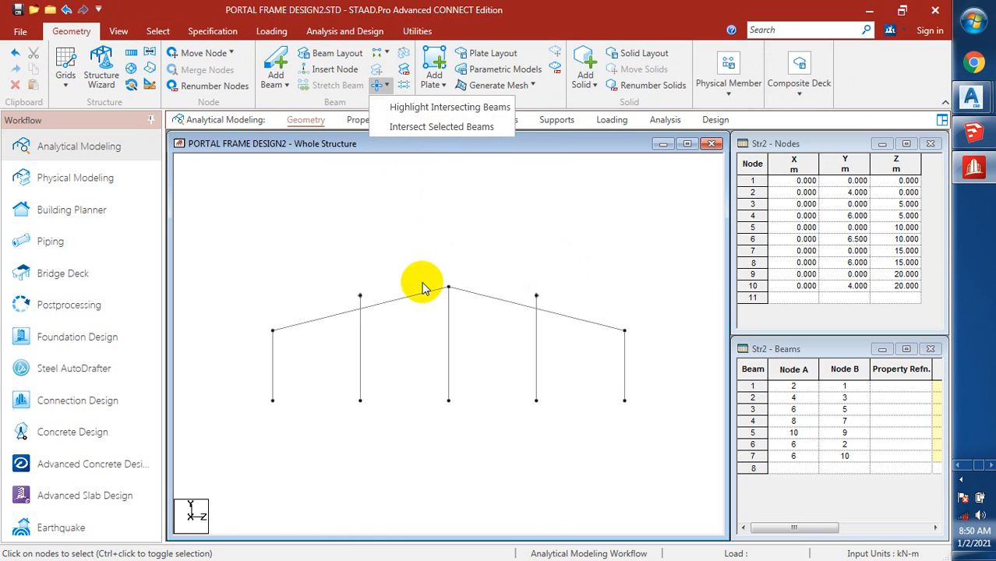
left_click(410, 302)
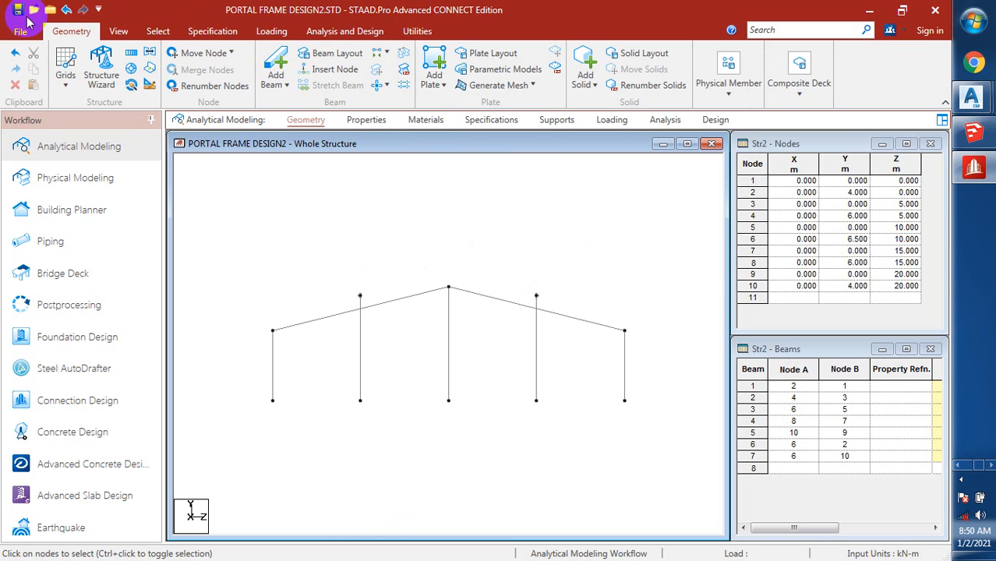
left_click(157, 33)
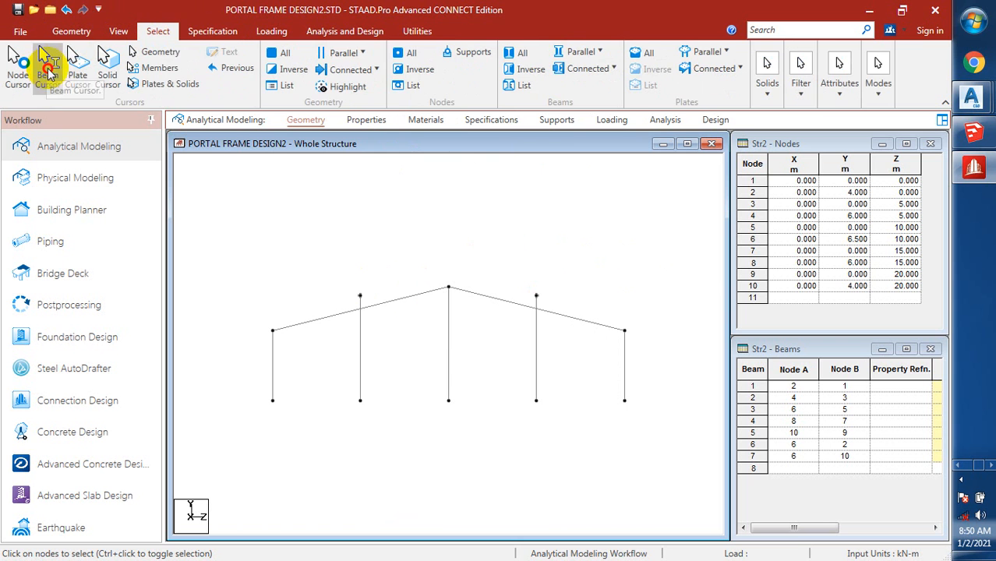
left_click(413, 297)
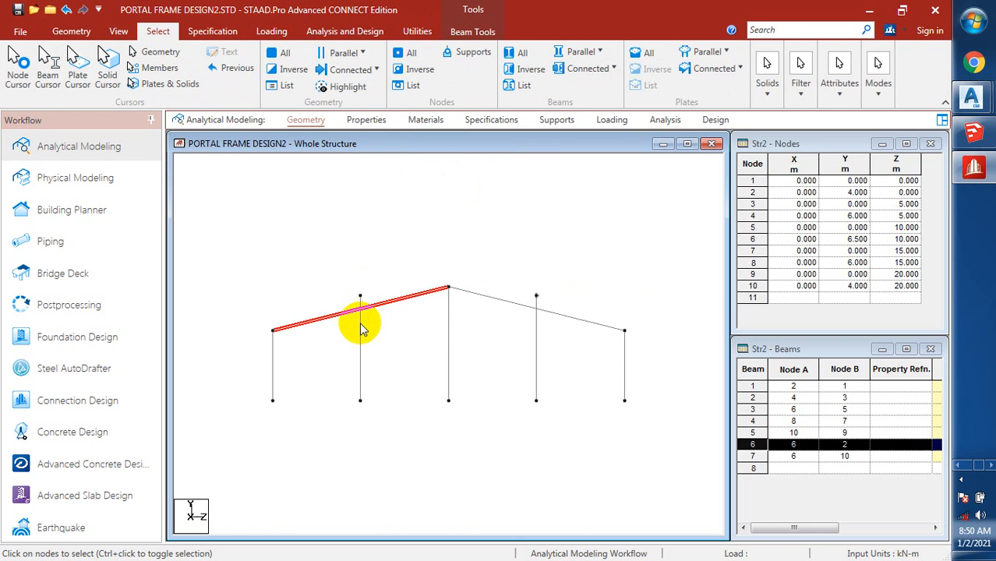
left_click(360, 327, "ctrl")
left_click(535, 329, "ctrl")
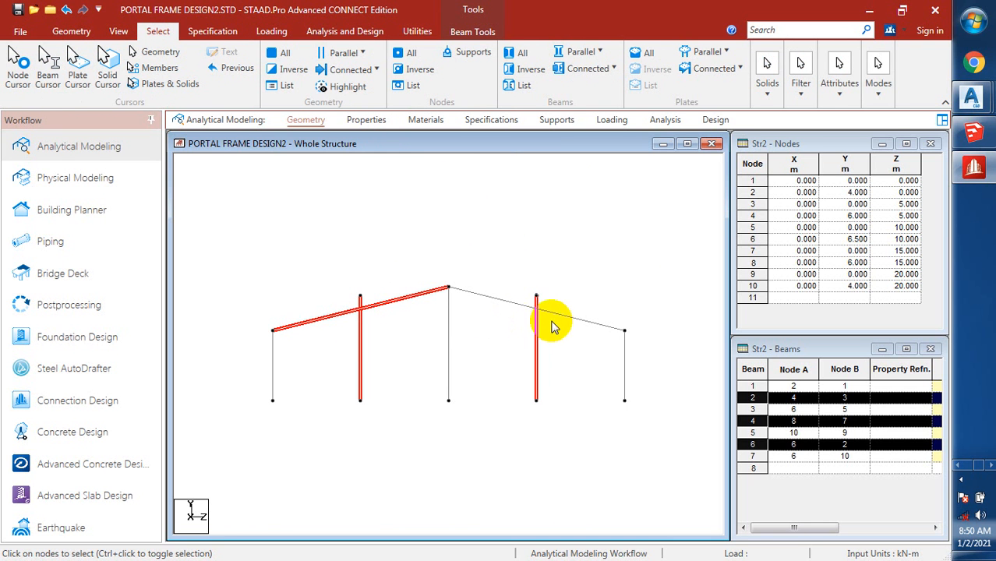
left_click(556, 313, "ctrl")
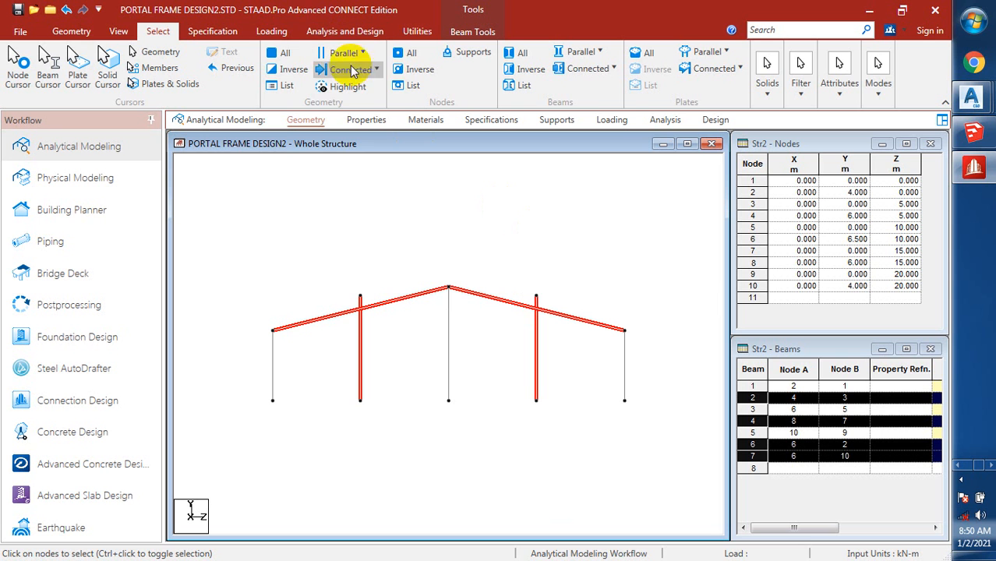
left_click(71, 31)
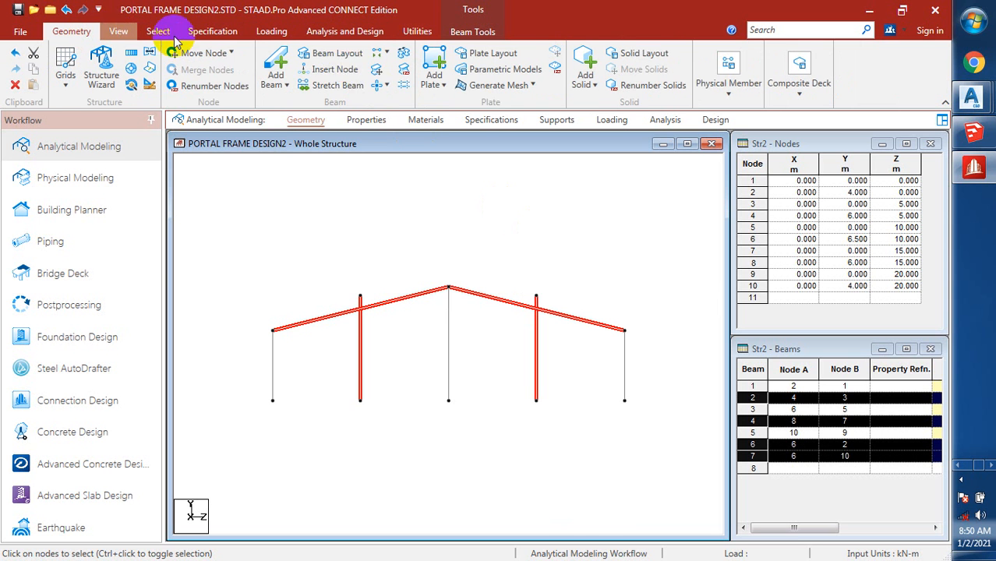
left_click(387, 87)
left_click(411, 130)
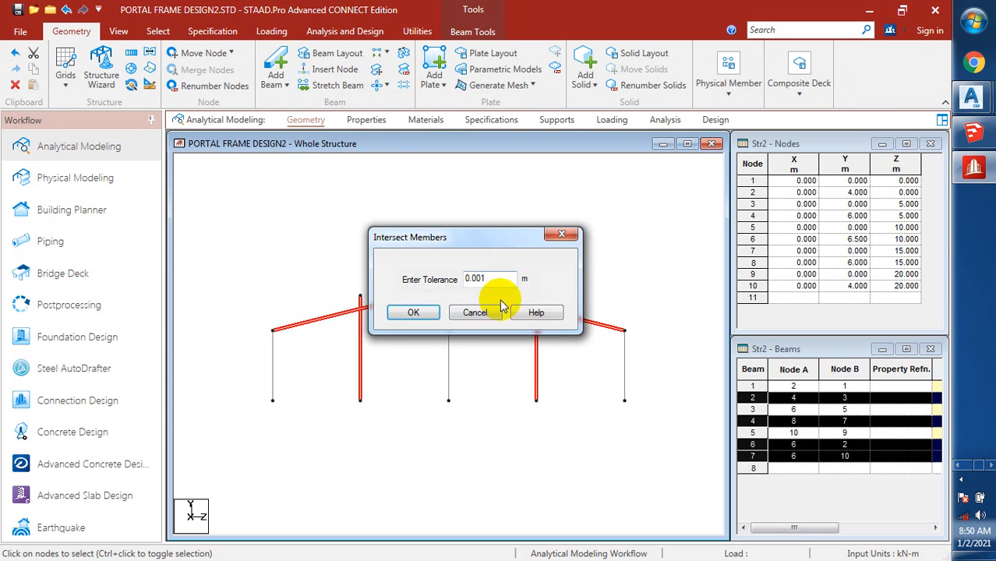
left_click(409, 312)
left_click(511, 320)
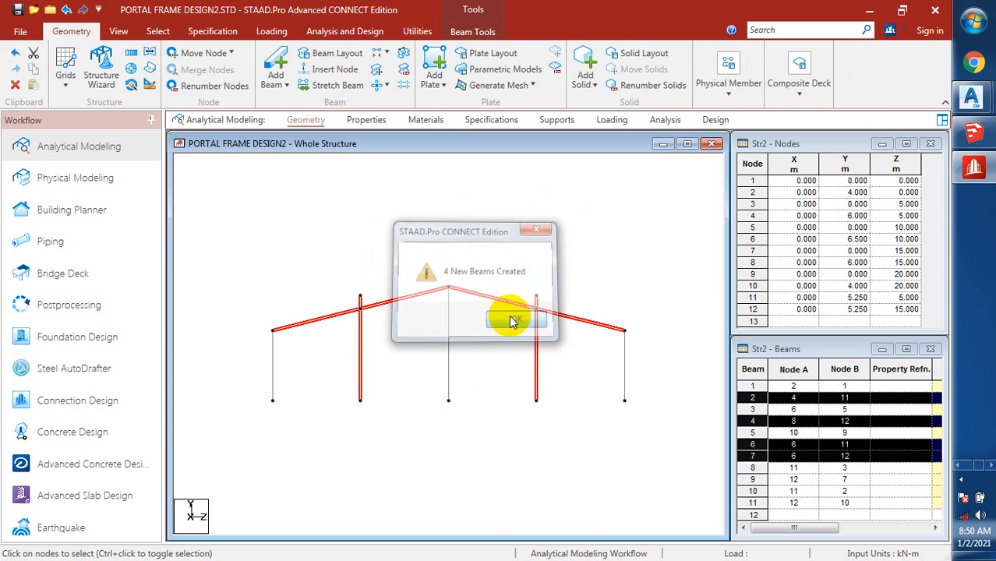
Delete the two short column stubs projecting above the sloping roof beams, along with the nodes they leave unattached
left_click(536, 280)
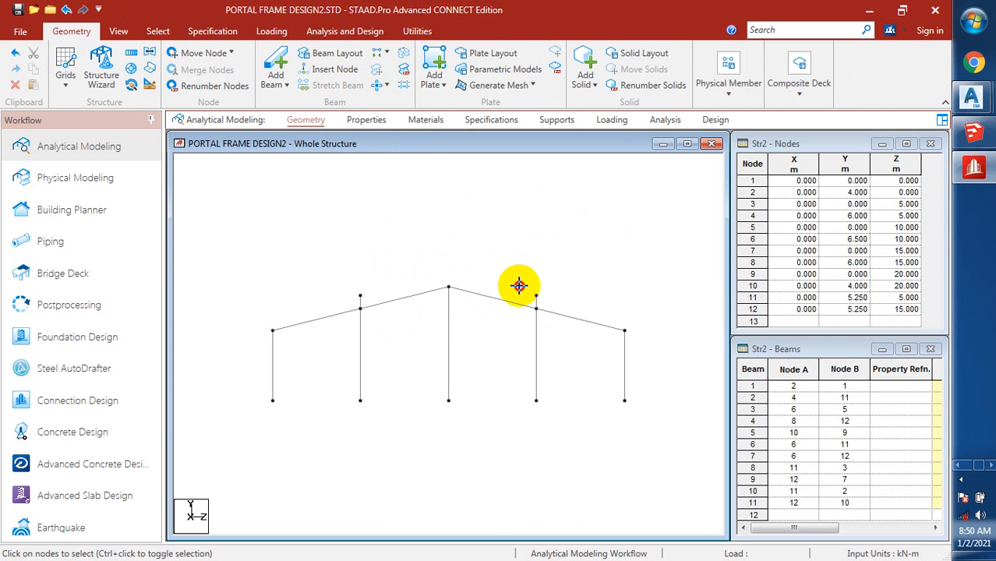
left_click_drag(519, 286, 560, 306)
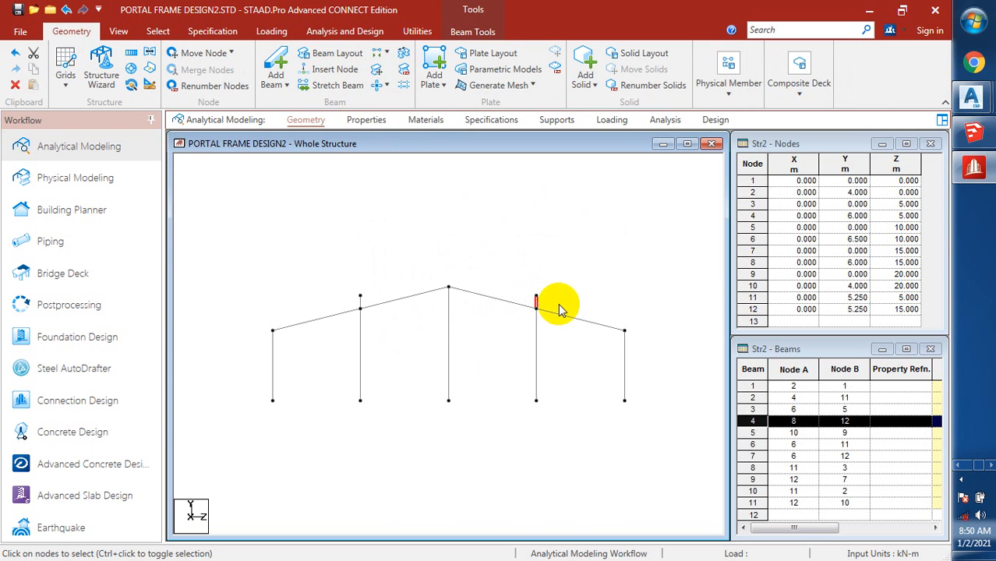
left_click_drag(327, 276, 390, 314, "ctrl")
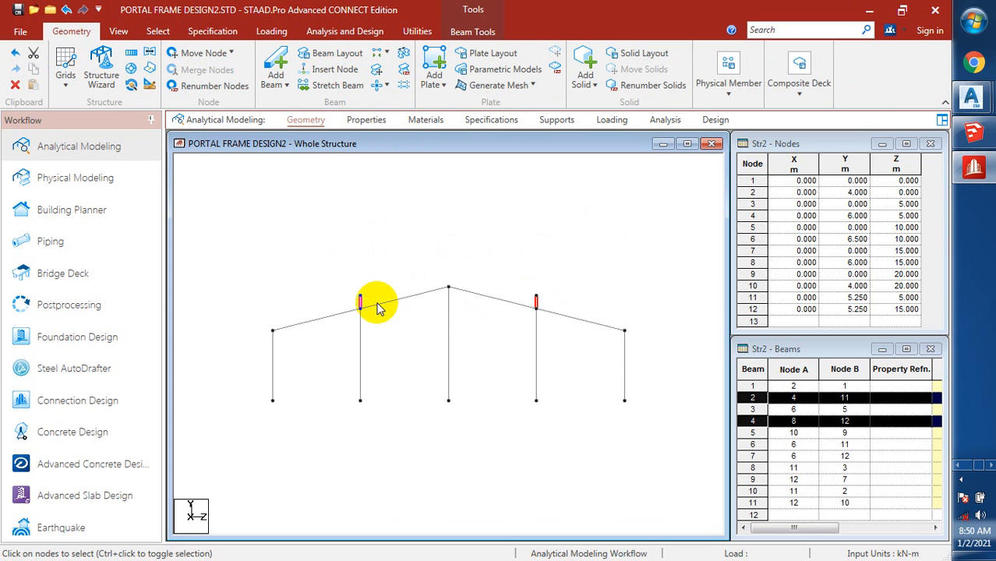
key("Delete")
key("Return")
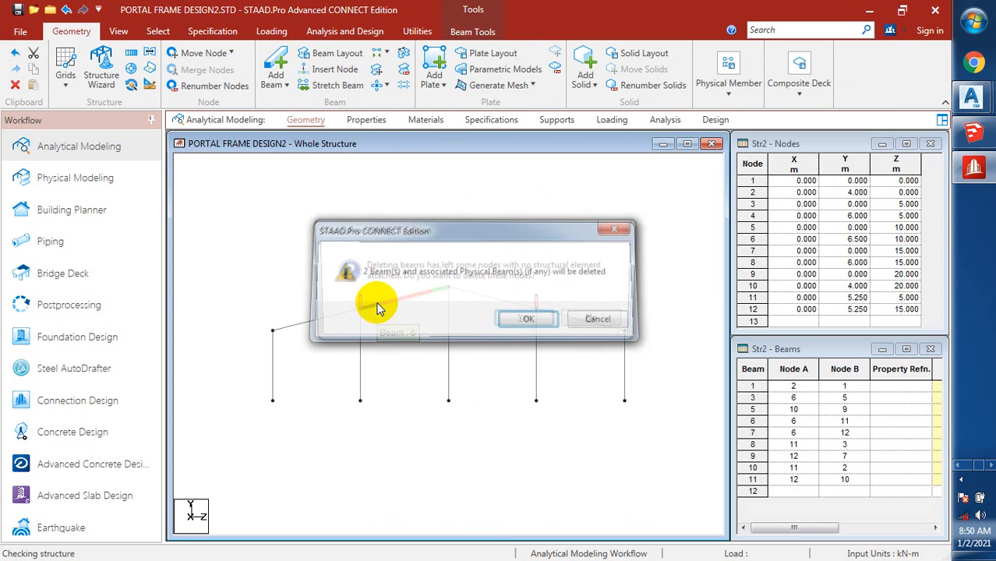
key("Return")
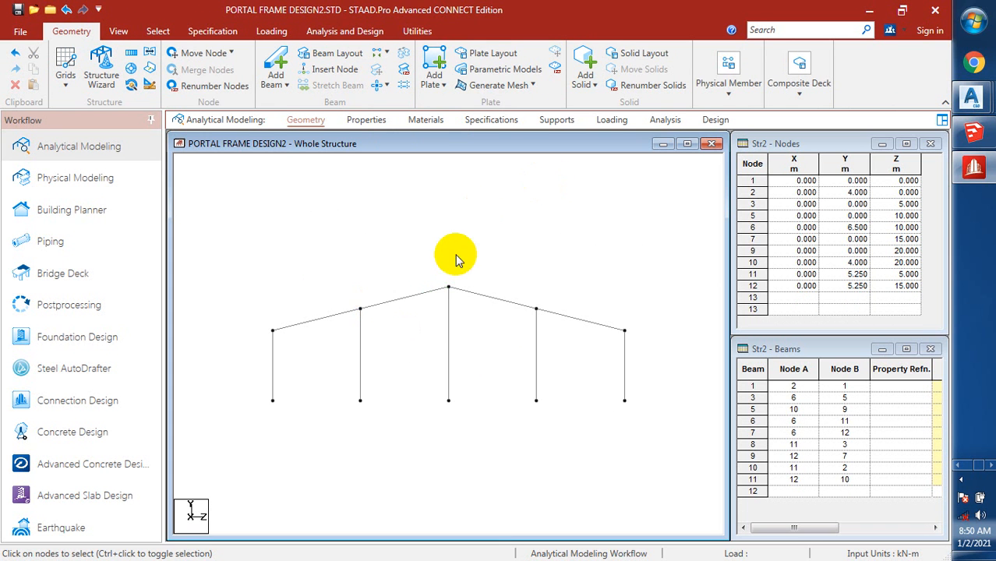
Merge the two collinear roof segments between the apex and the eave column at Z = 20 m into one beam, accepting the loss of connectivity
left_click(567, 320)
left_click(517, 306, "ctrl")
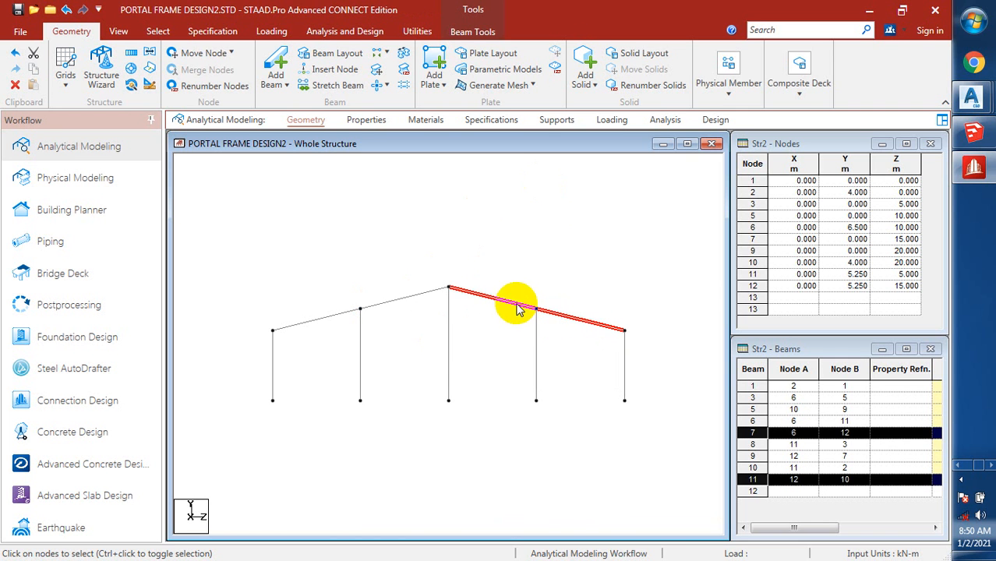
left_click(462, 34)
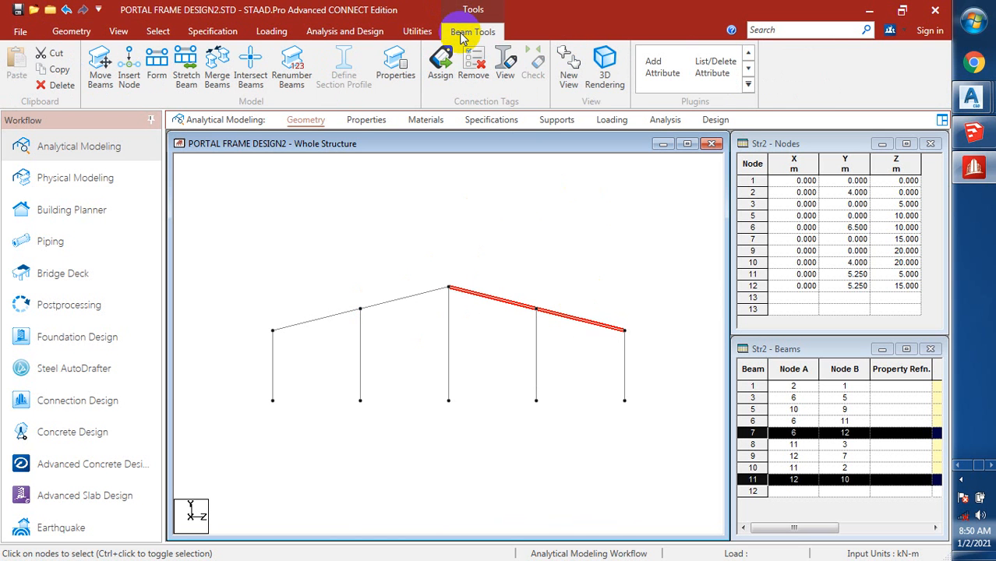
left_click(218, 64)
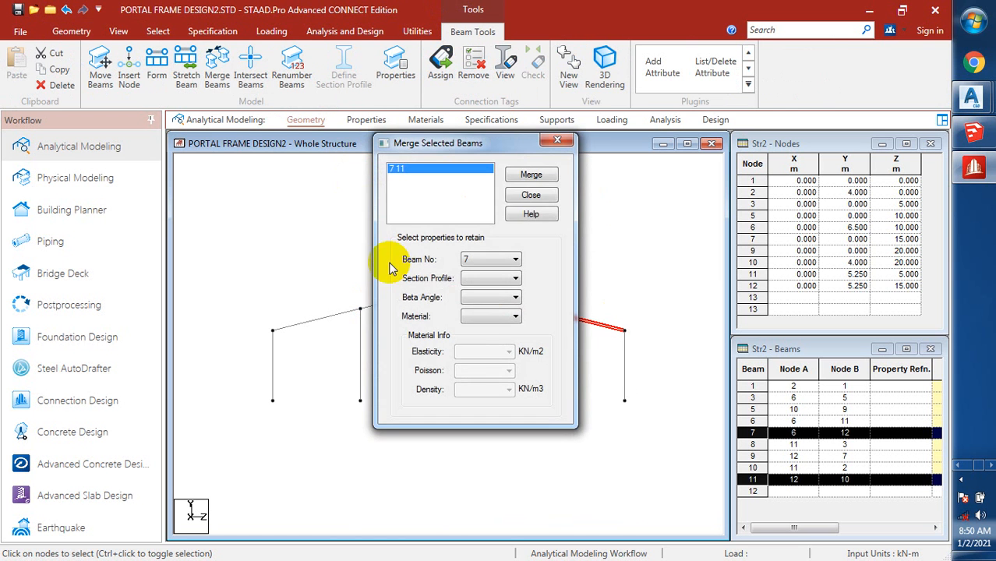
left_click(533, 176)
left_click(523, 324)
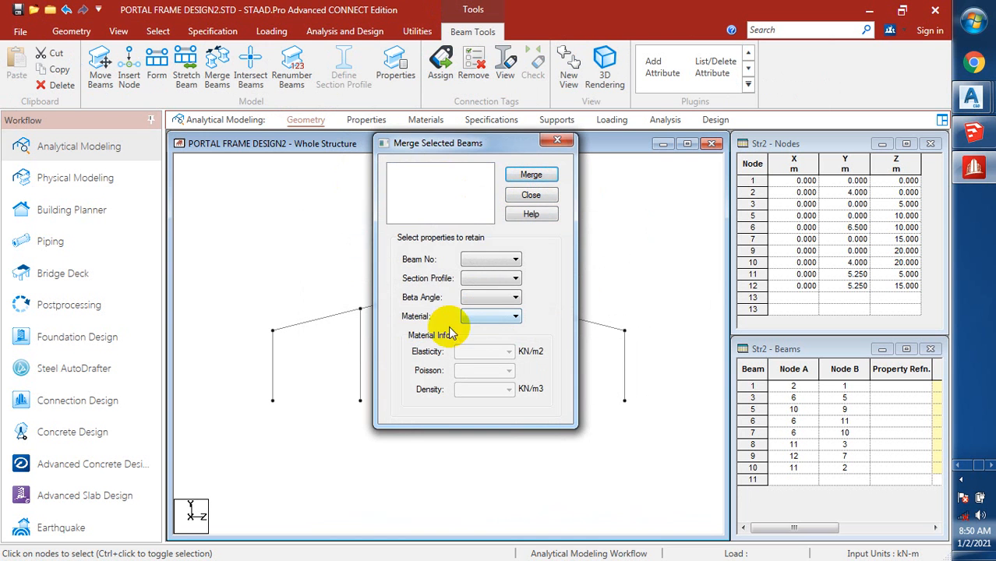
left_click(531, 195)
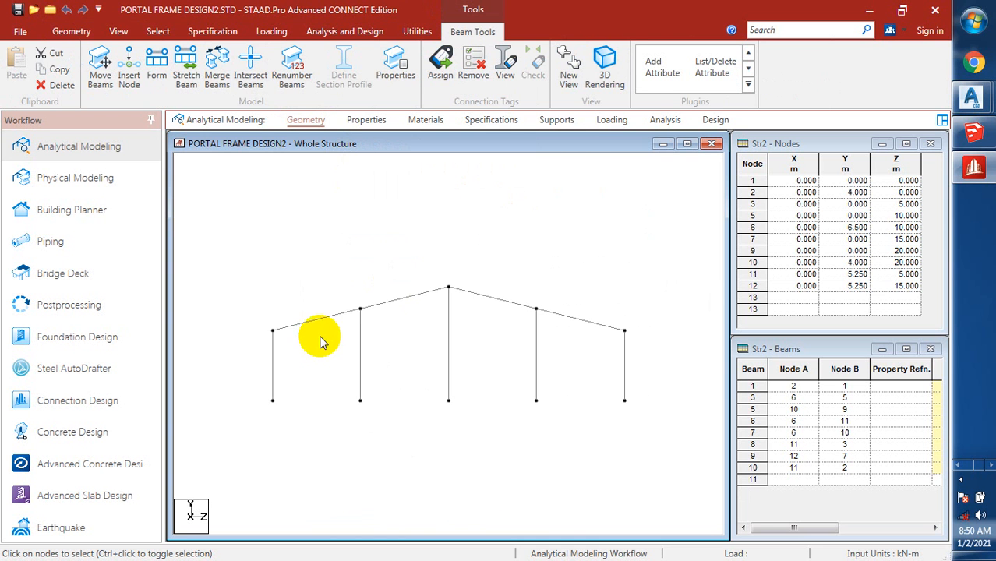
Merge the two collinear roof segments between the apex and the eave column at Z = 0 into one beam, accepting the loss of connectivity
left_click(355, 312)
left_click(382, 305, "ctrl")
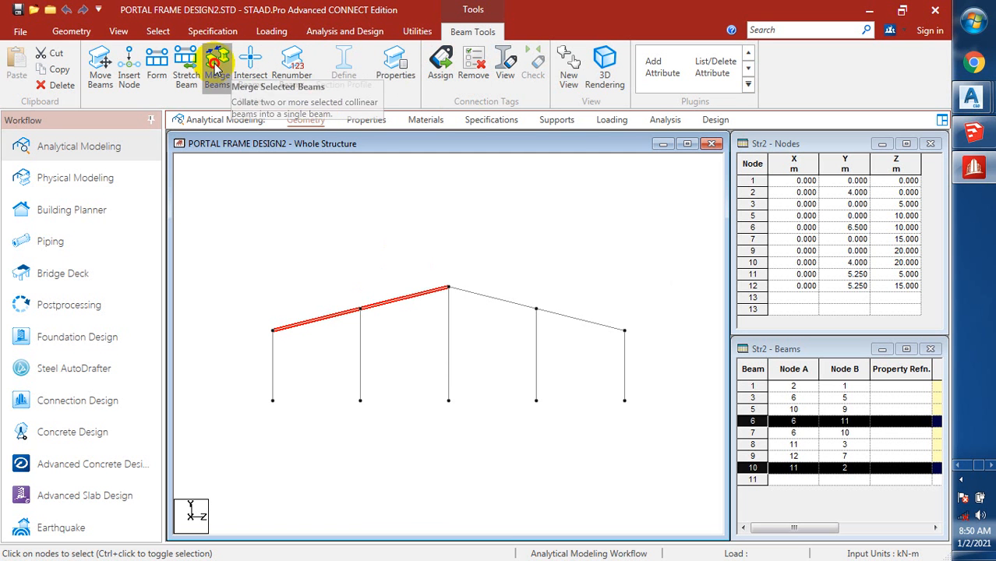
left_click(214, 64)
left_click(533, 177)
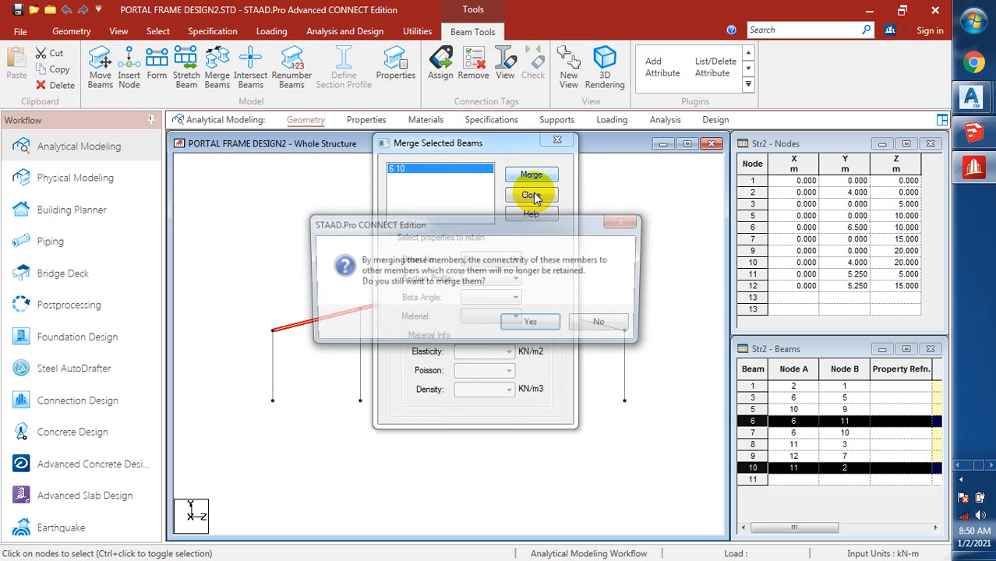
left_click(533, 325)
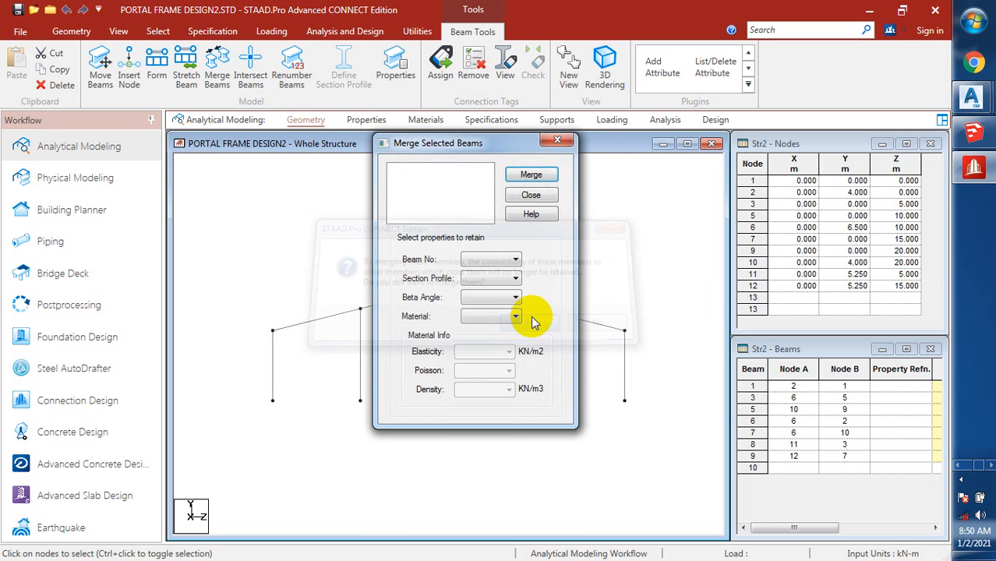
left_click(530, 197)
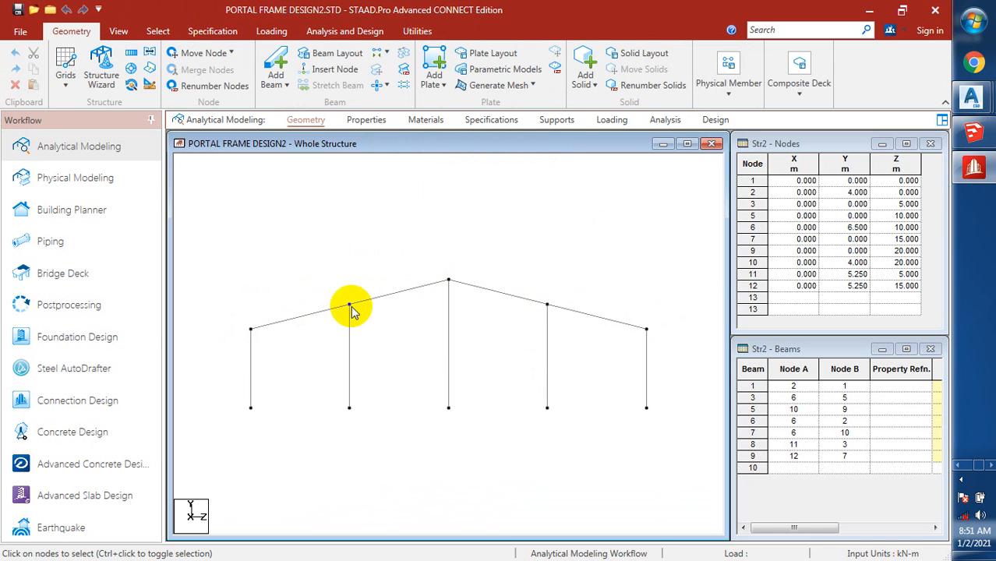
Check that the merged roof beam selects as a single member, and view the whole frame isometrically
left_click(512, 302)
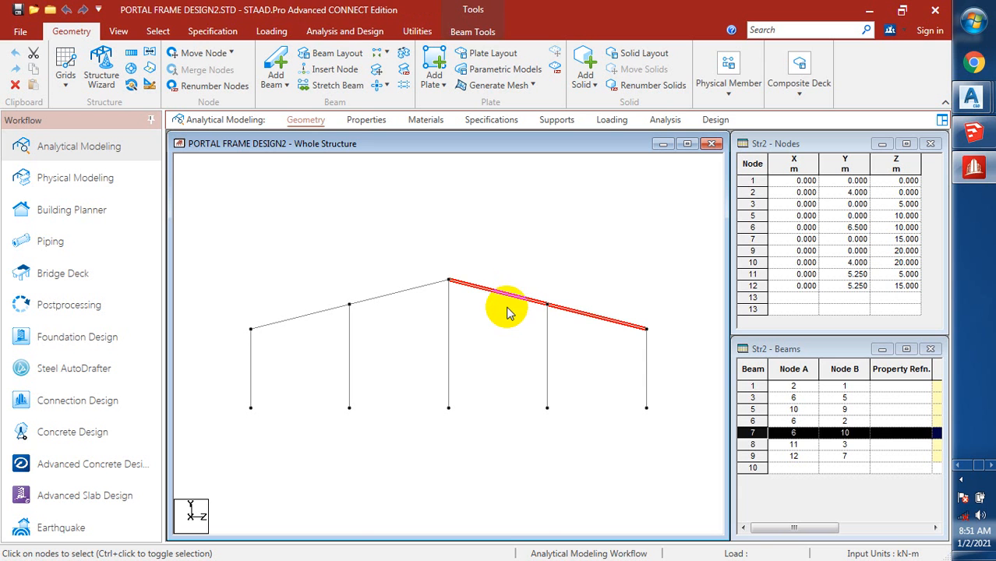
left_click(495, 327)
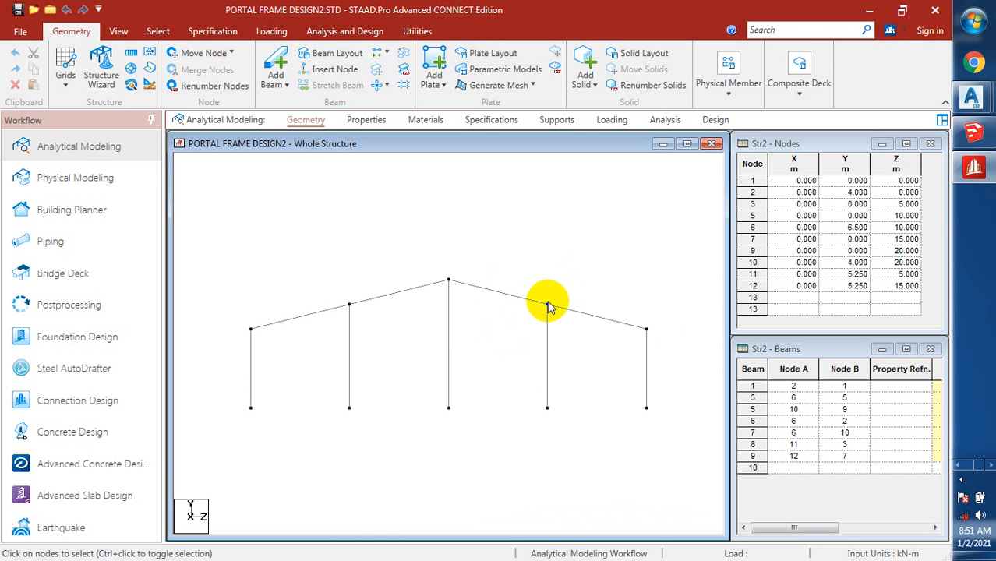
left_click(118, 33)
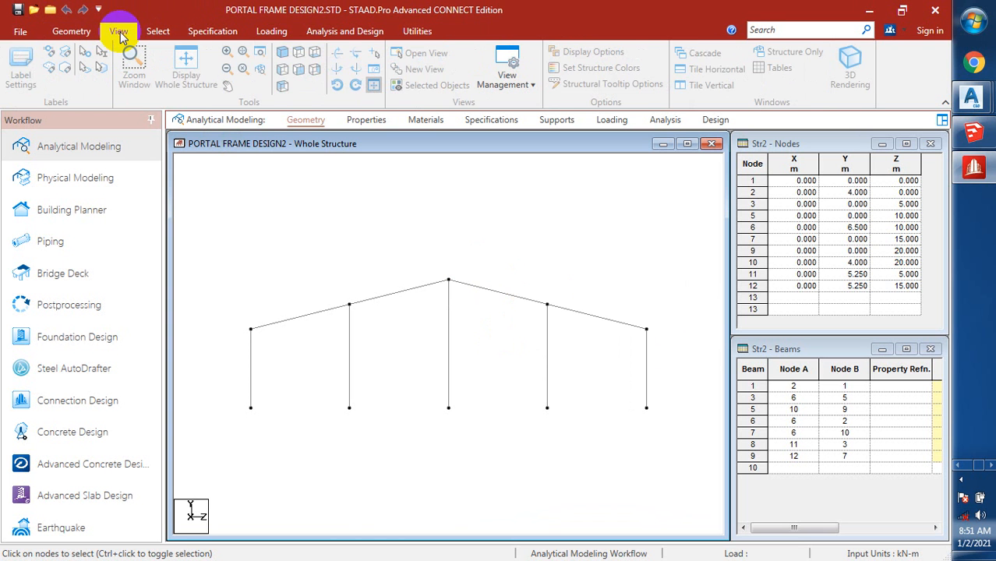
left_click(282, 52)
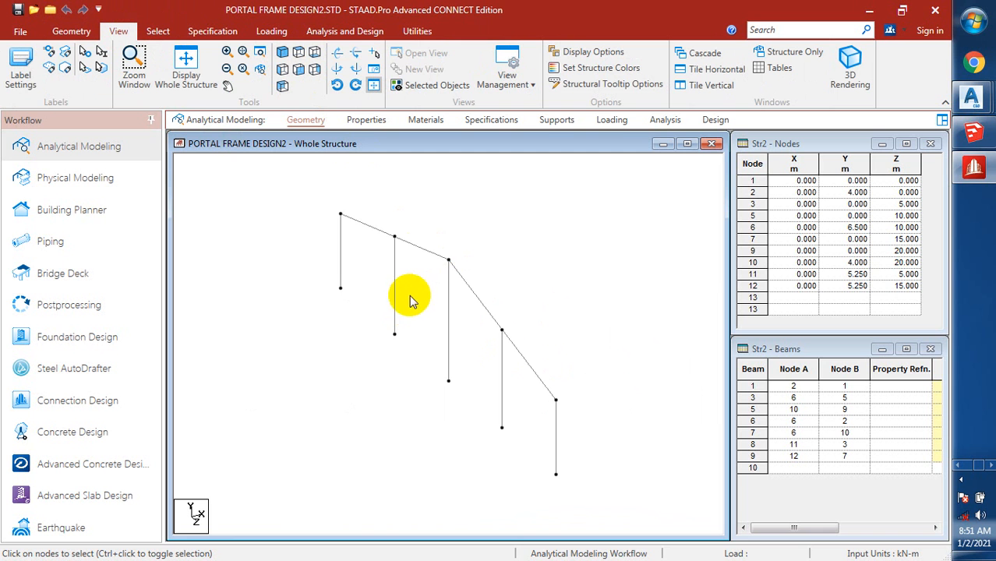
scroll(410, 281, "down", 3)
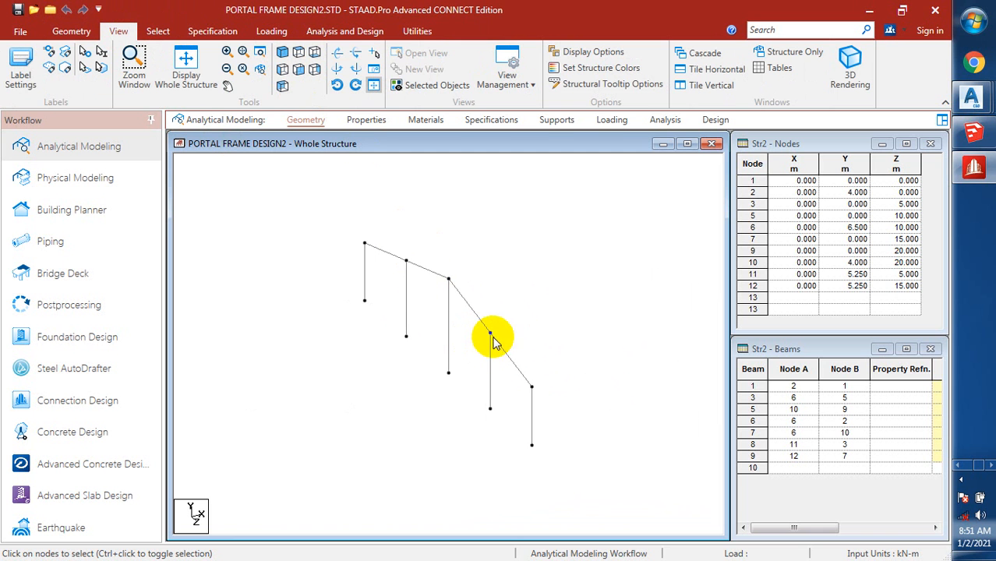
Open the steel section database for the member properties and browse the British UB shapes to the 305 mm sizes
left_click(364, 123)
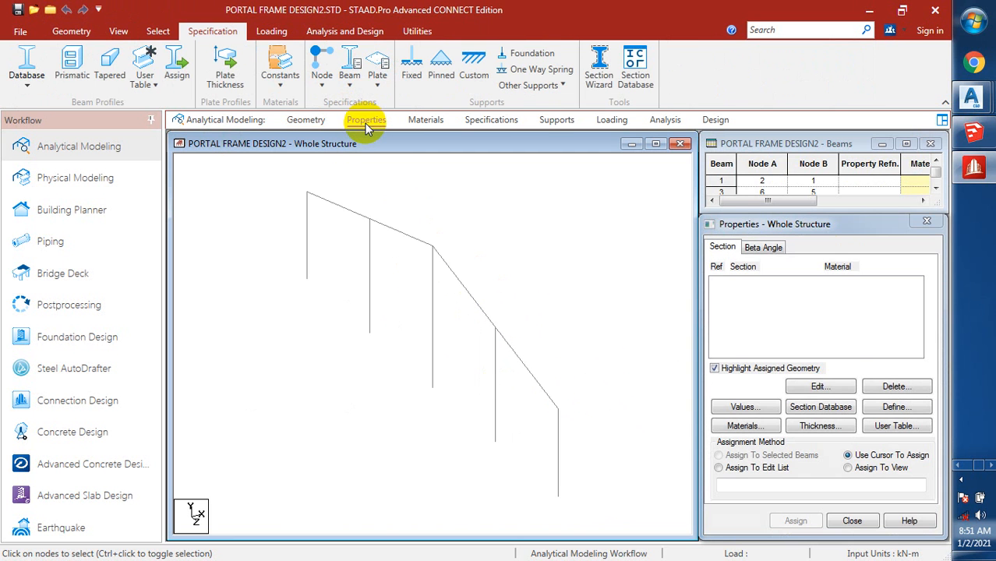
left_click(813, 410)
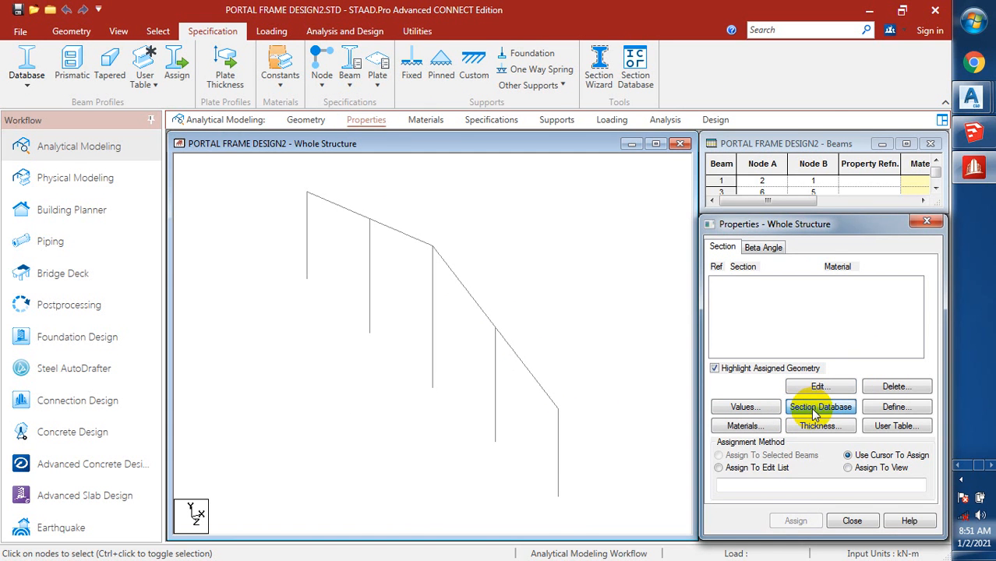
left_click(837, 407)
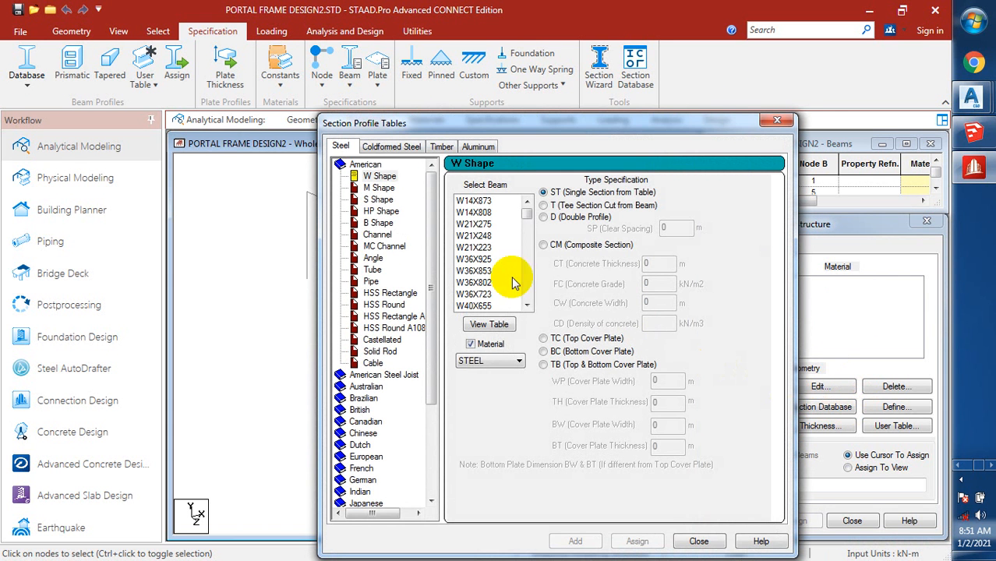
left_click(360, 410)
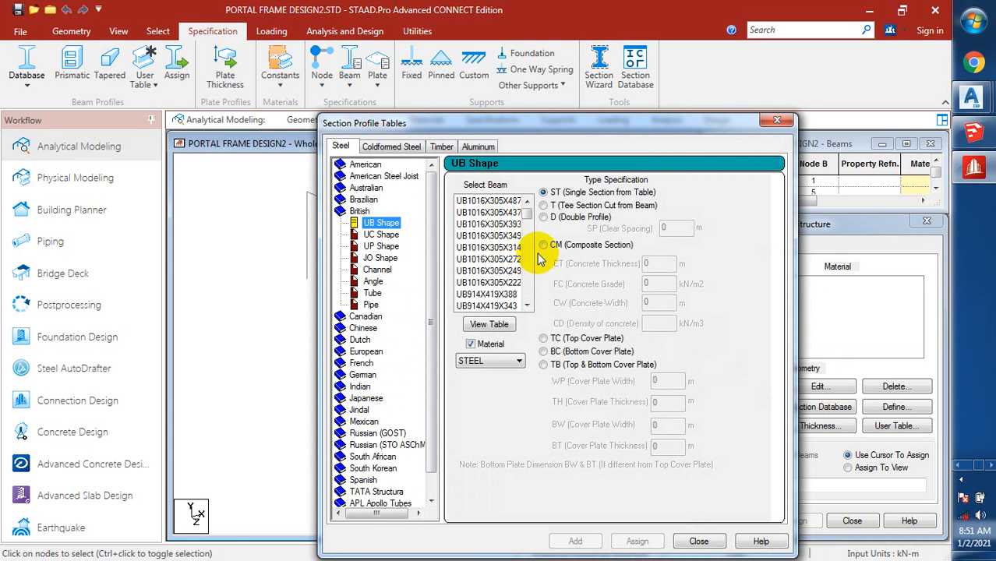
left_click_drag(528, 213, 527, 283)
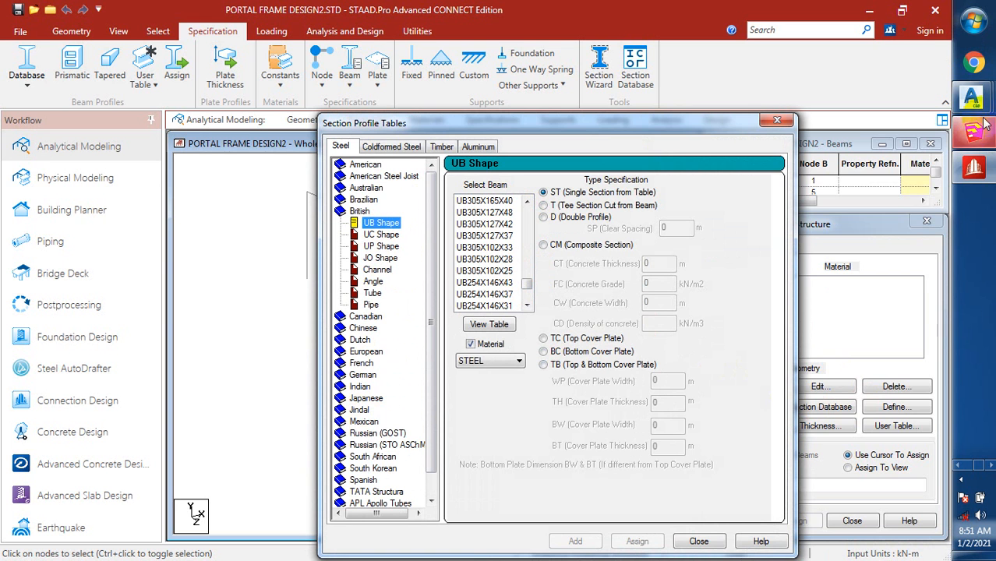
Switch to the STORE drawing in AutoCAD Civil 3D, read the stanchion's section size in section A-A, and return to STAAD.Pro
mouse_move(973, 102)
left_click(849, 377)
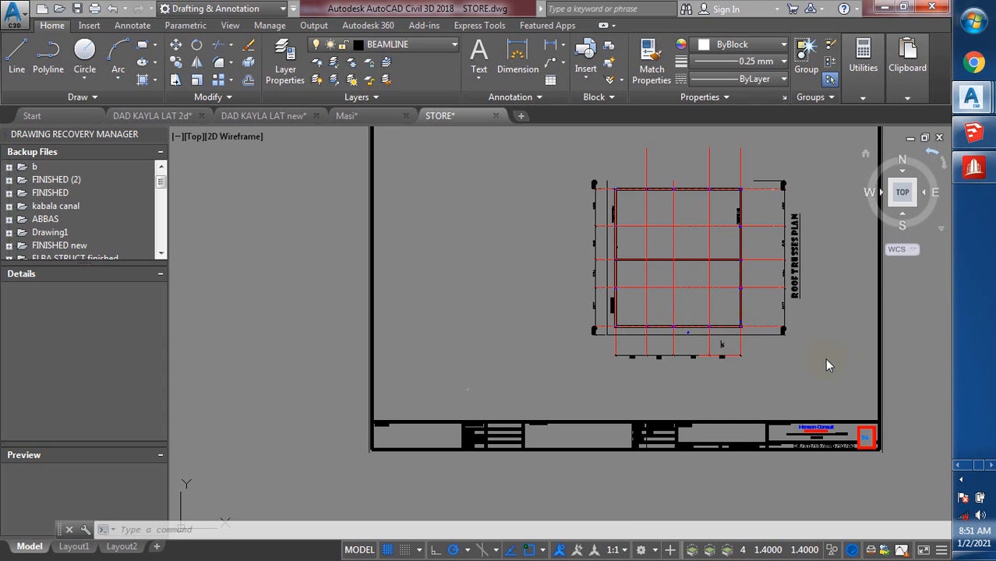
scroll(584, 292, "down", 10)
scroll(520, 292, "up", 10)
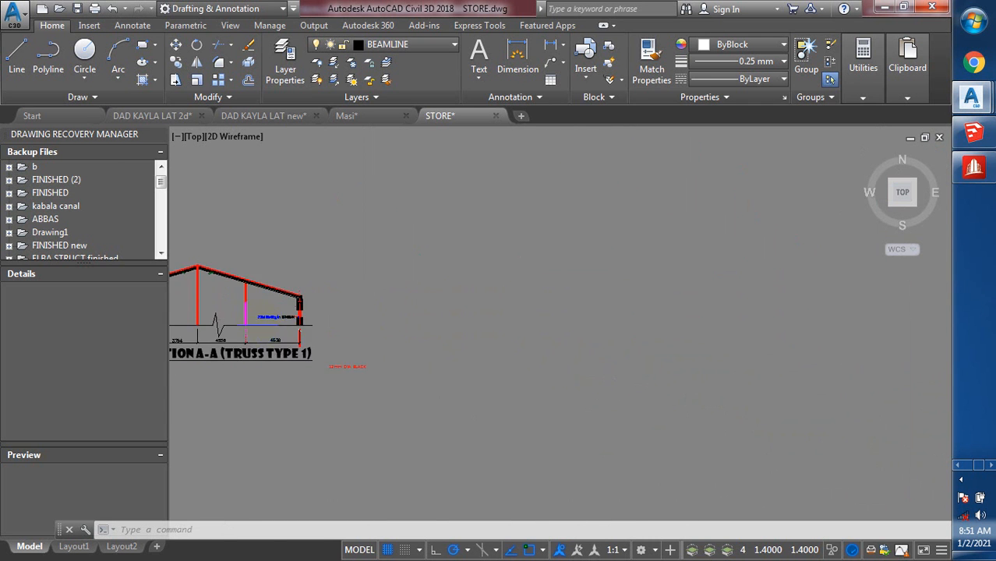
scroll(258, 316, "up", 5)
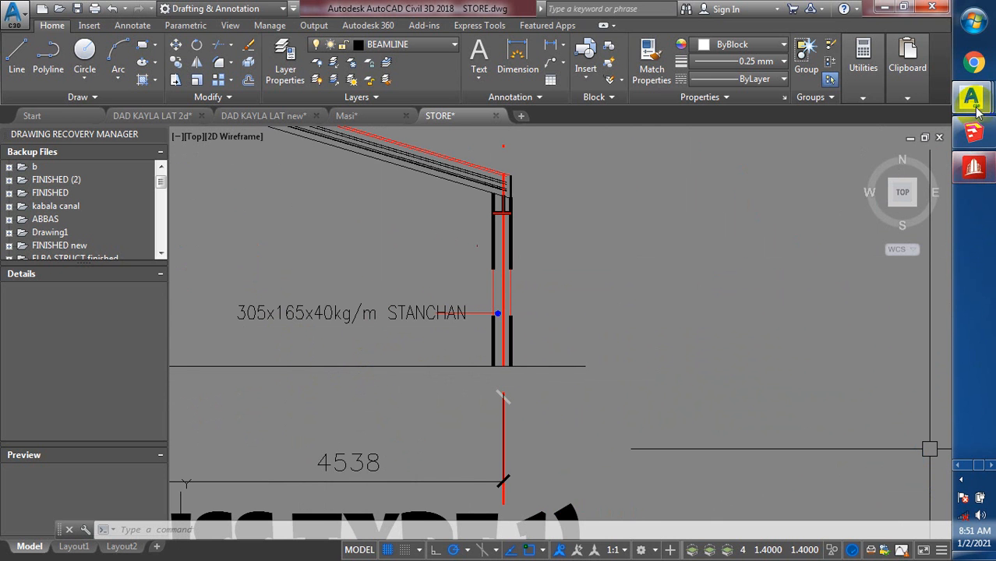
mouse_move(977, 108)
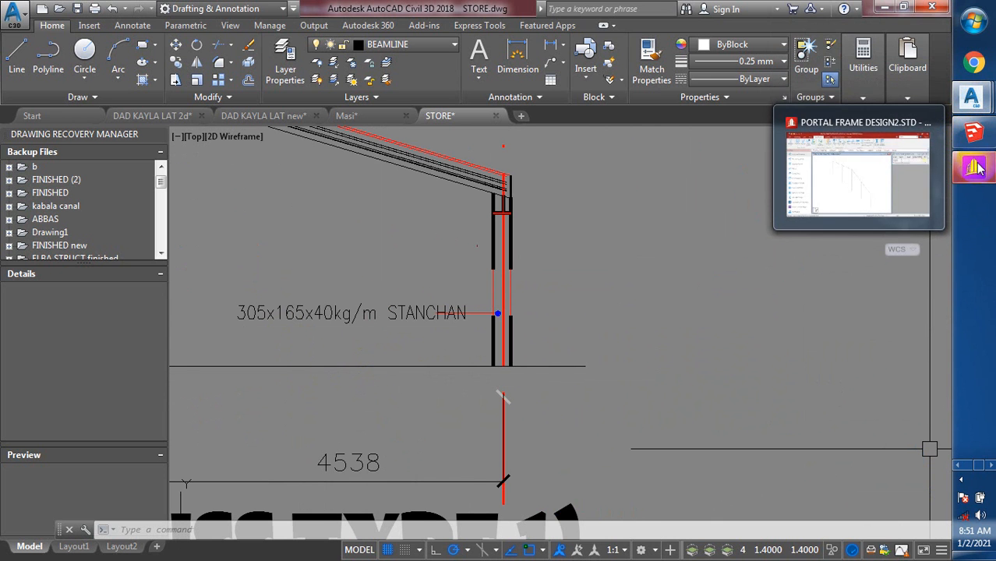
left_click(972, 160)
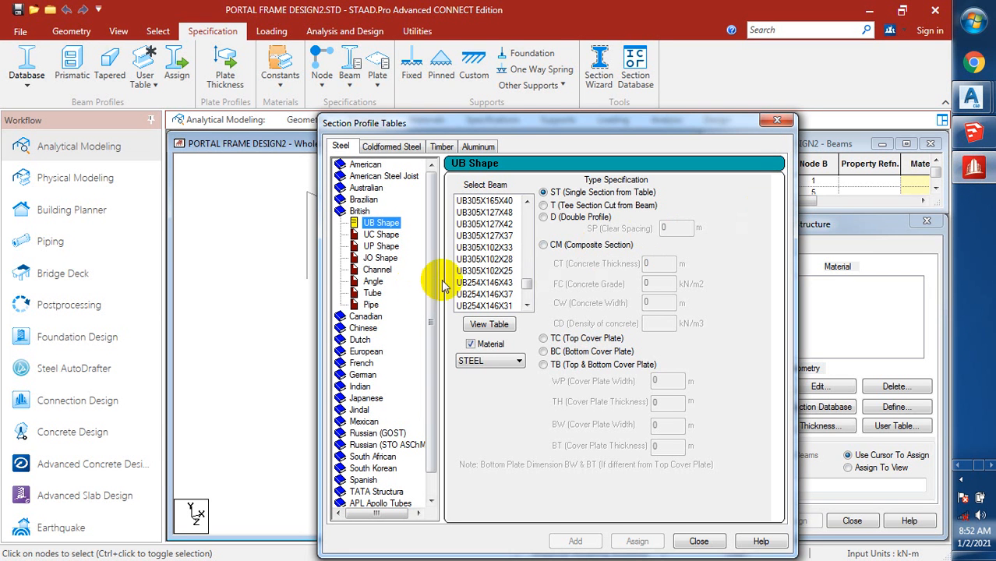
Add the British UB305X165X40 section as a single section with STEEL material to the property list
left_click(527, 201)
left_click(526, 201)
left_click(527, 202)
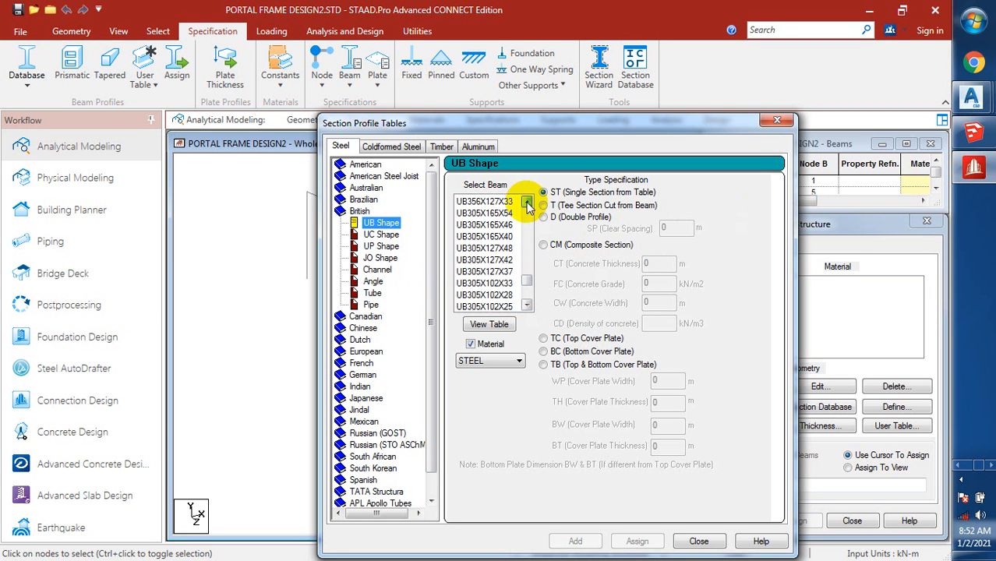
left_click(527, 202)
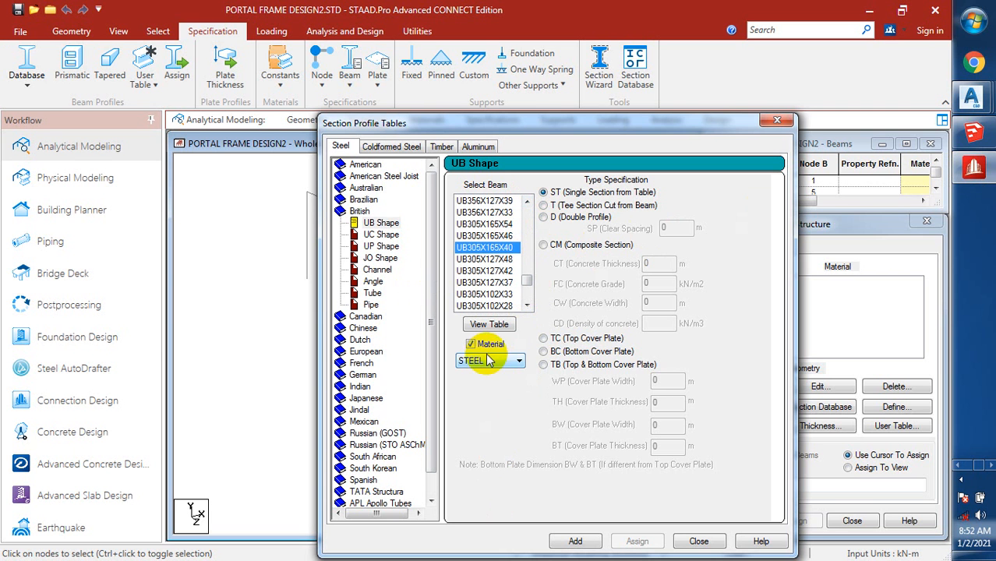
left_click(575, 542)
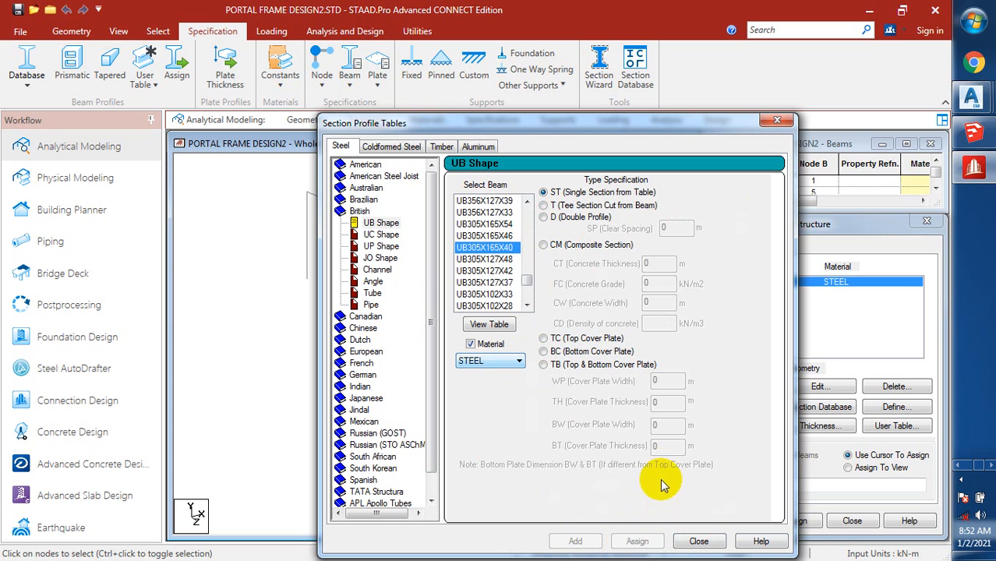
Add the British UB356X171X45 section with STEEL material to the property list
left_click(527, 203)
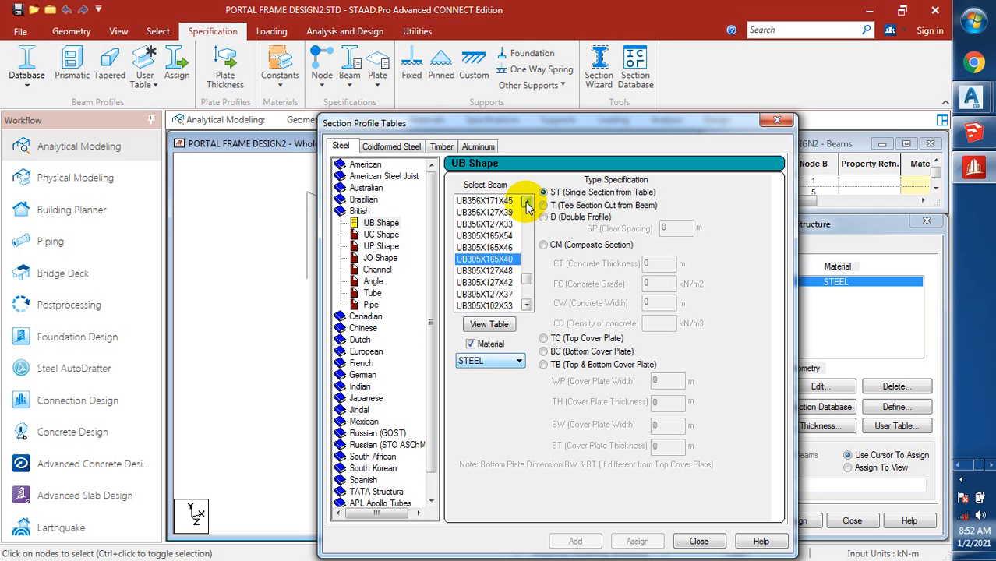
left_click(527, 202)
left_click(491, 213)
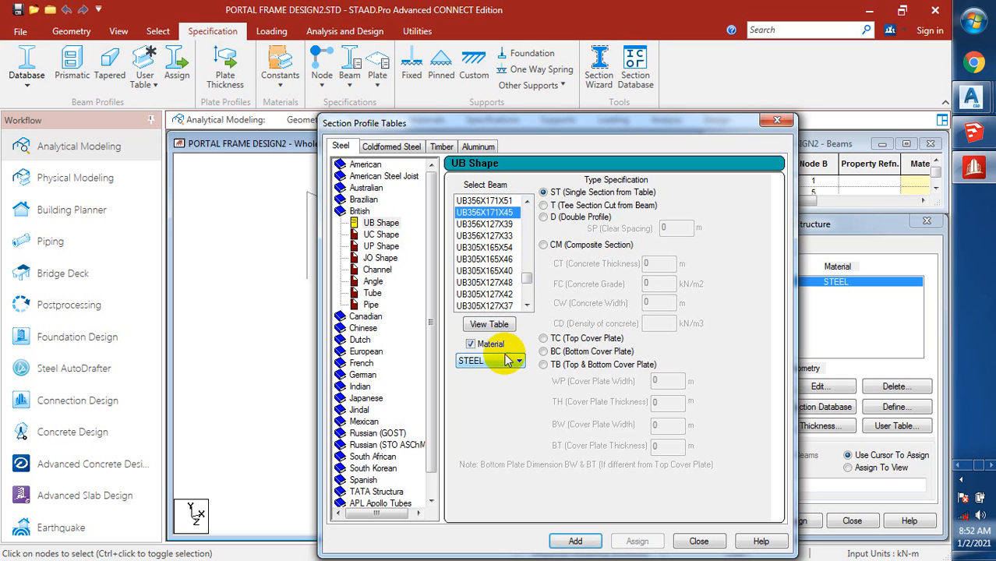
left_click(585, 540)
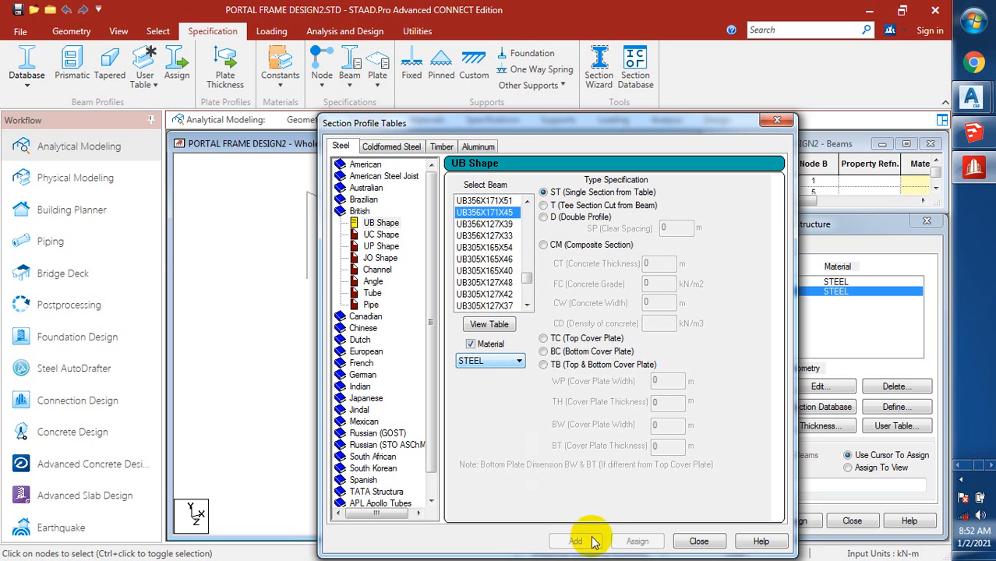
Close the section tables and assign the UB356X171X45 section to the two pitched roof beams as selected beams
left_click(699, 543)
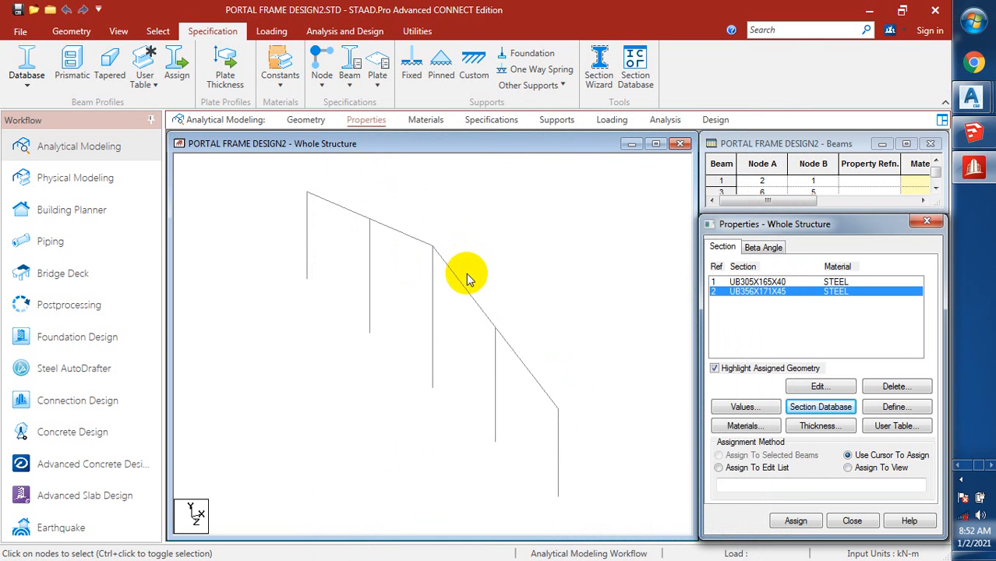
left_click(520, 362)
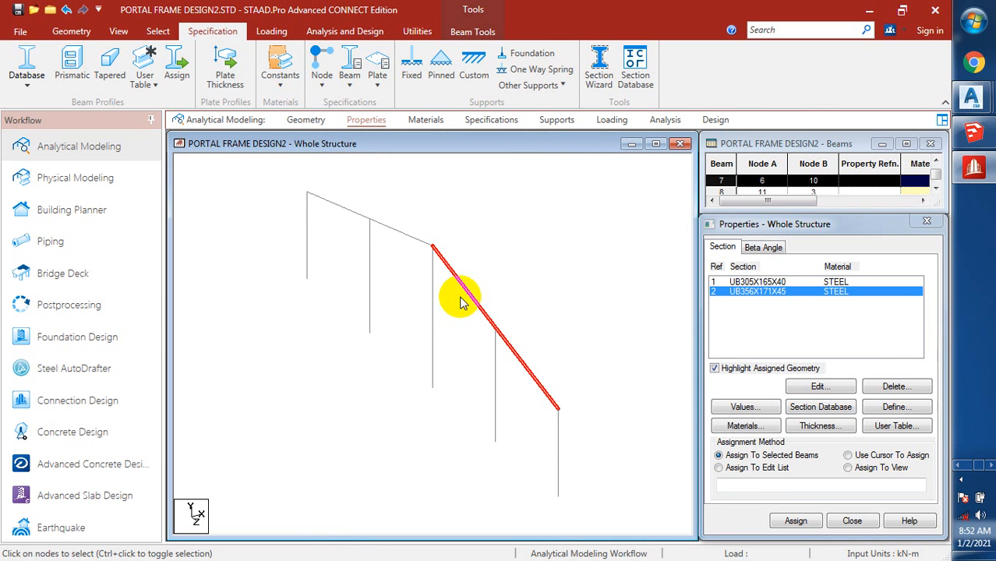
left_click(399, 231, "ctrl")
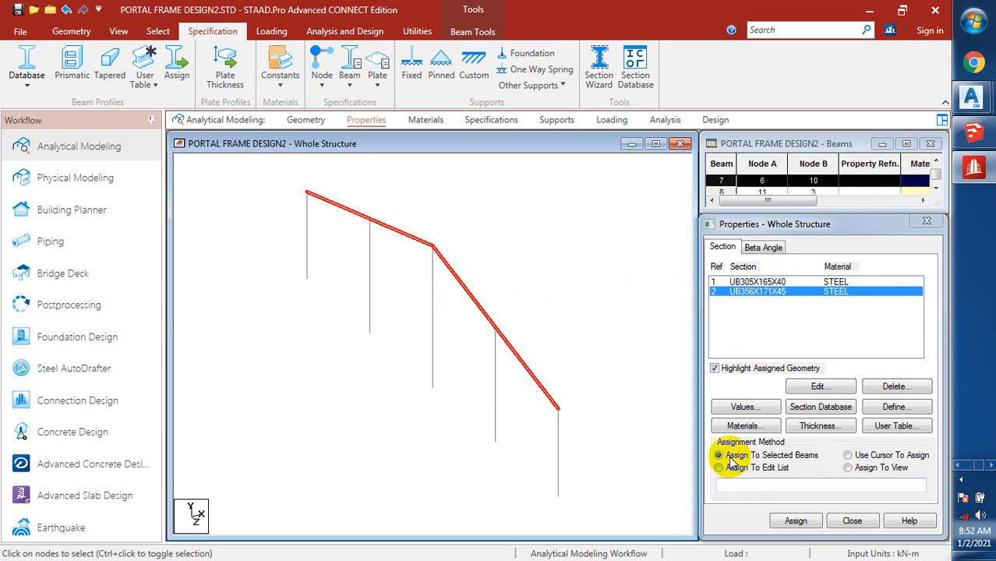
left_click(795, 521)
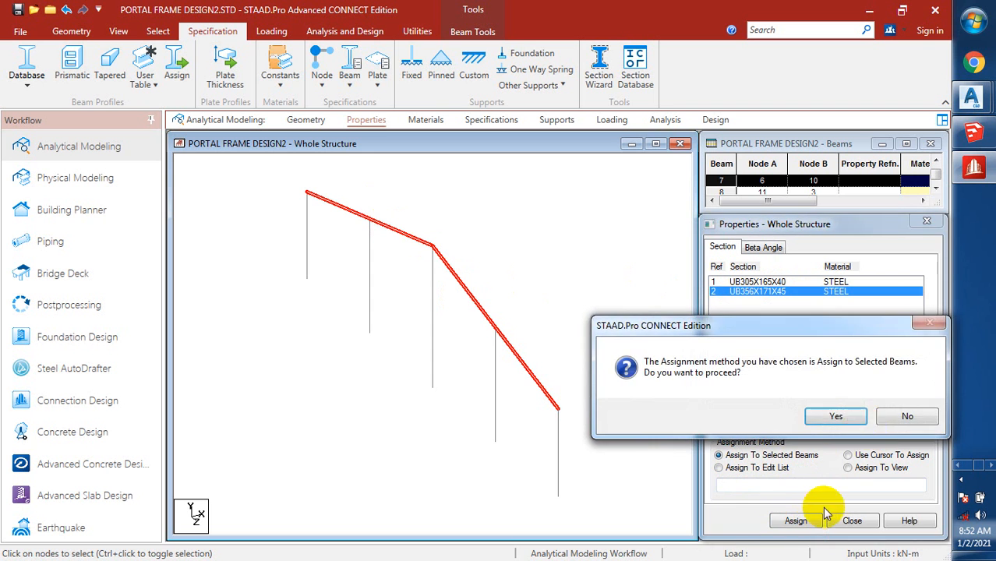
left_click(827, 416)
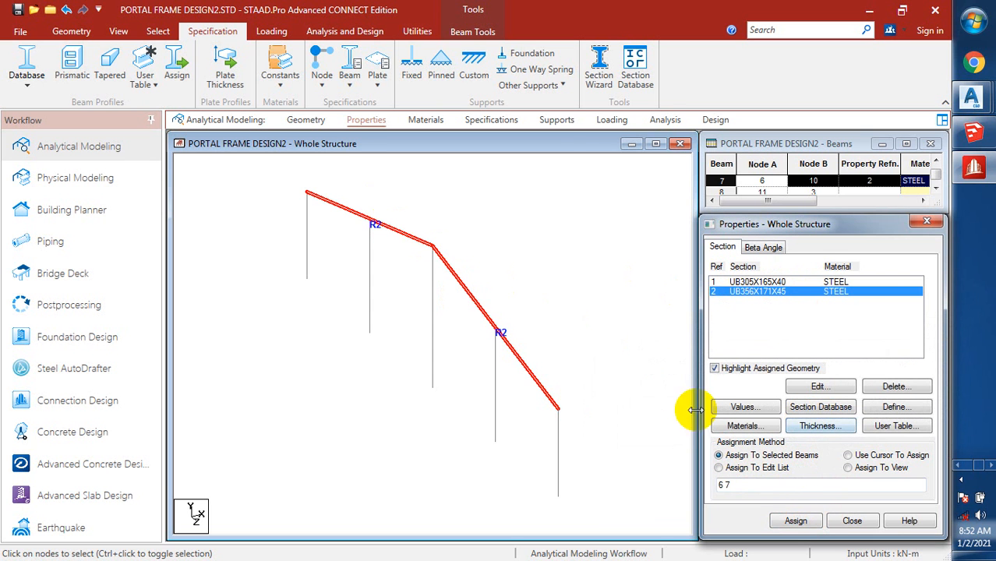
left_click(556, 440)
left_click(494, 391, "ctrl")
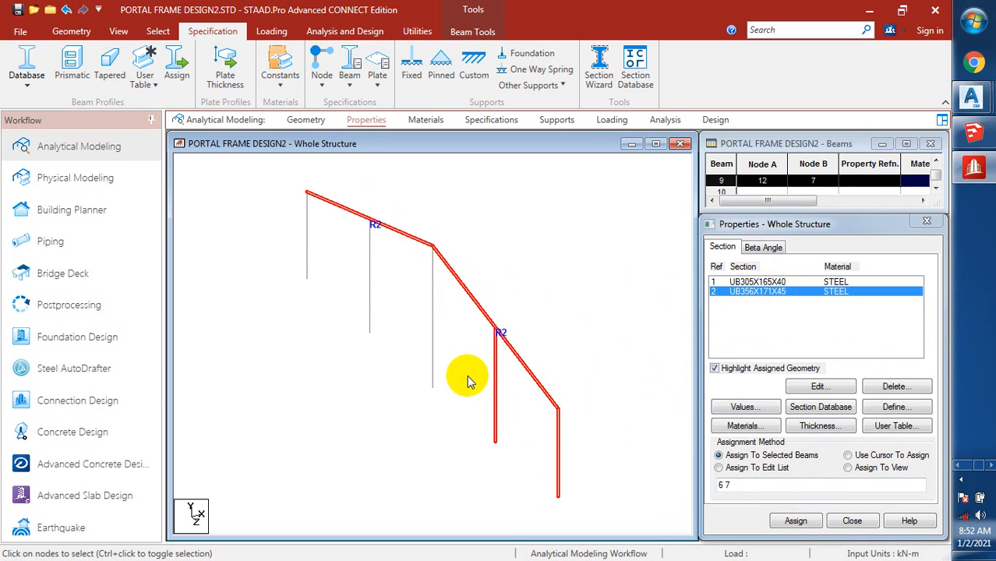
left_click(432, 325, "ctrl")
left_click(369, 285, "ctrl")
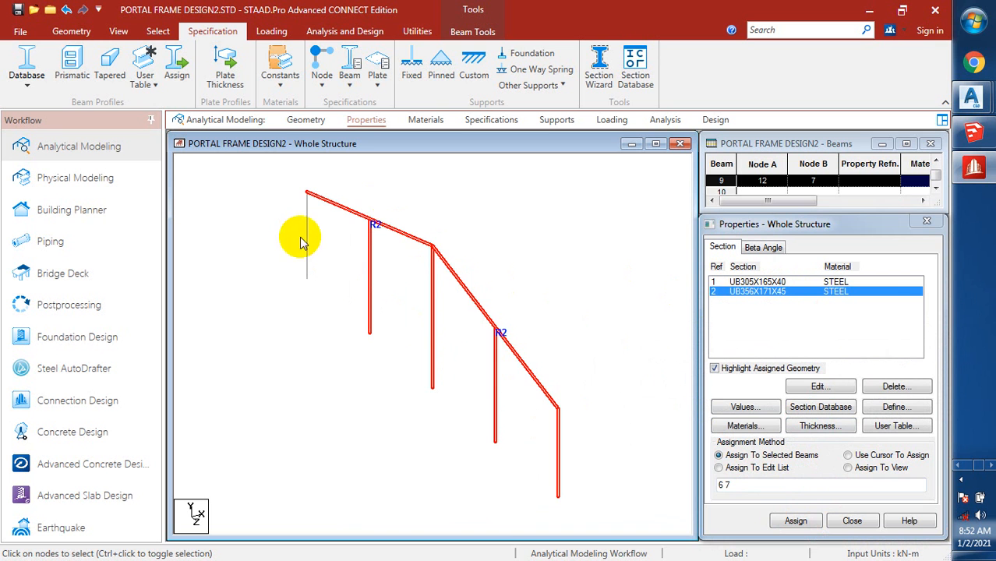
Assign the UB305X165X40 section to all five vertical columns as selected beams and clear the selection
left_click(783, 282)
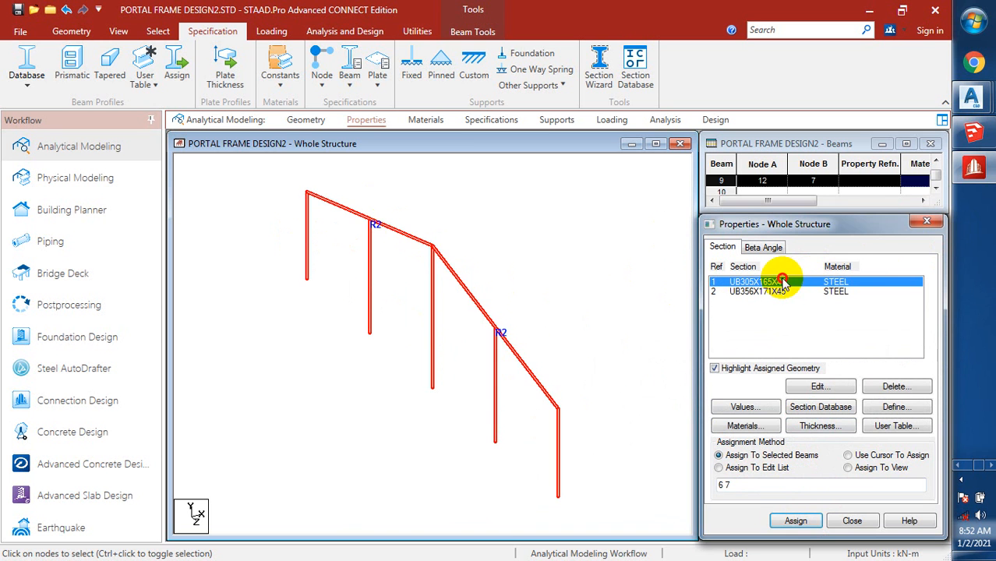
left_click(557, 444)
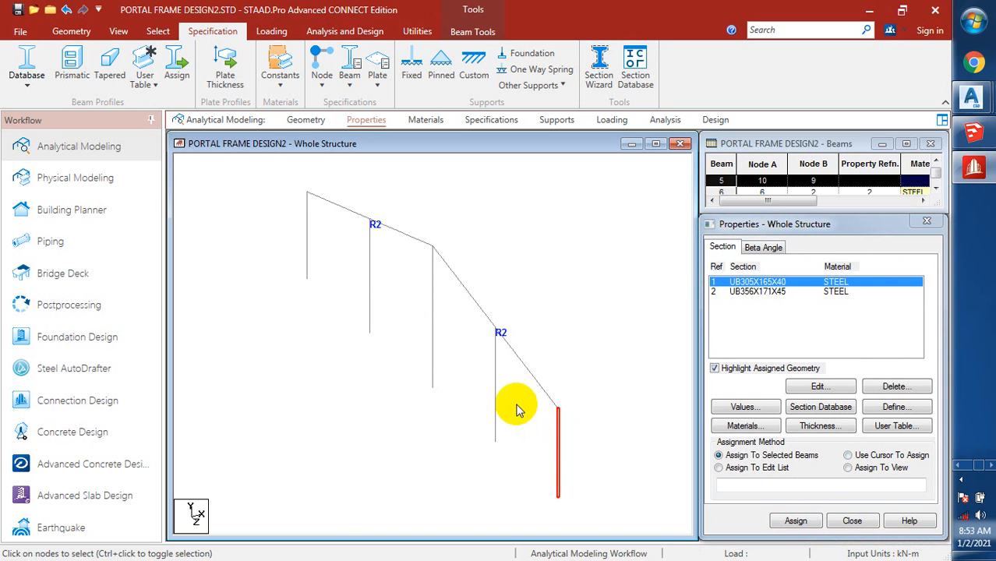
left_click(494, 381, "ctrl")
left_click(432, 311, "ctrl")
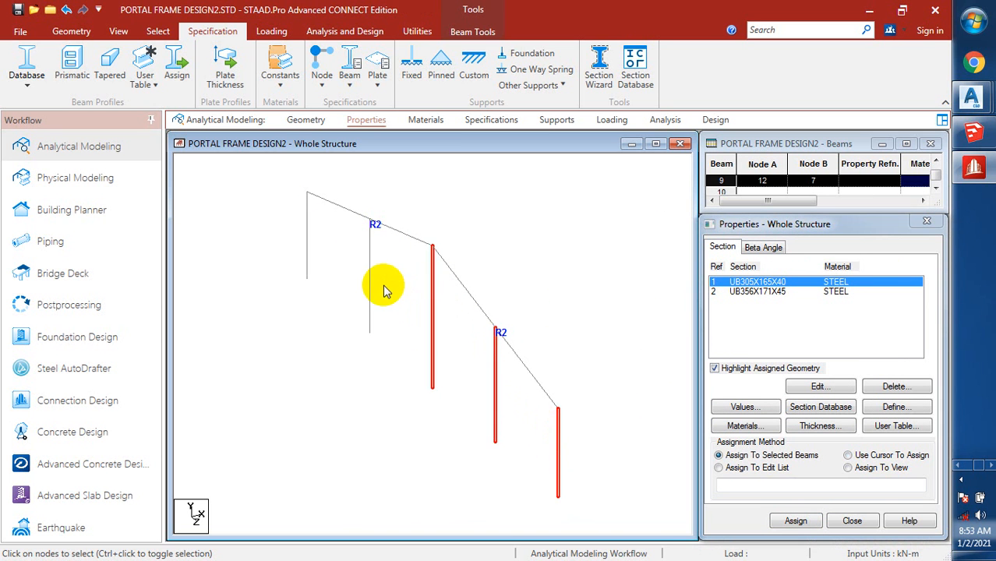
left_click(369, 274, "ctrl")
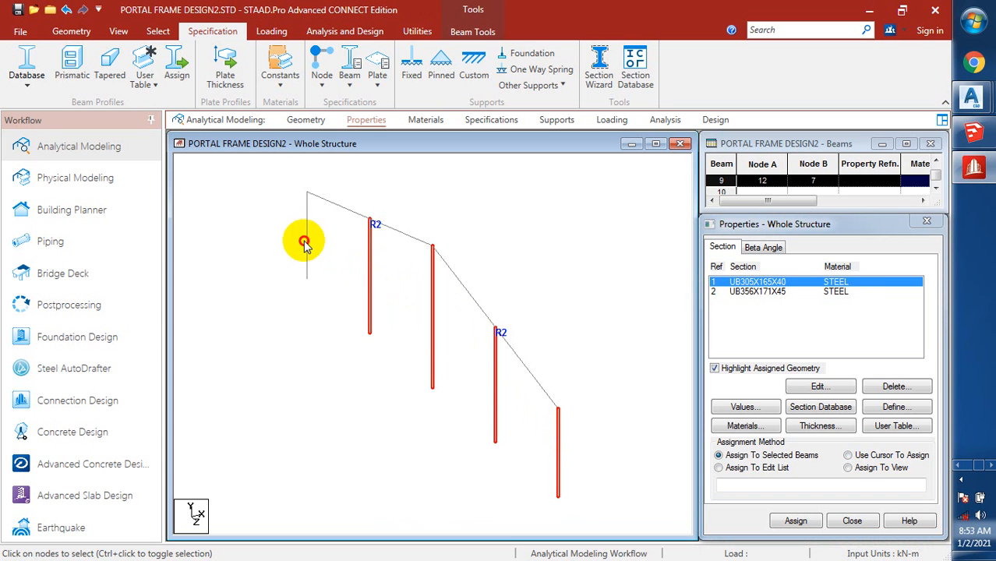
left_click(304, 242, "ctrl")
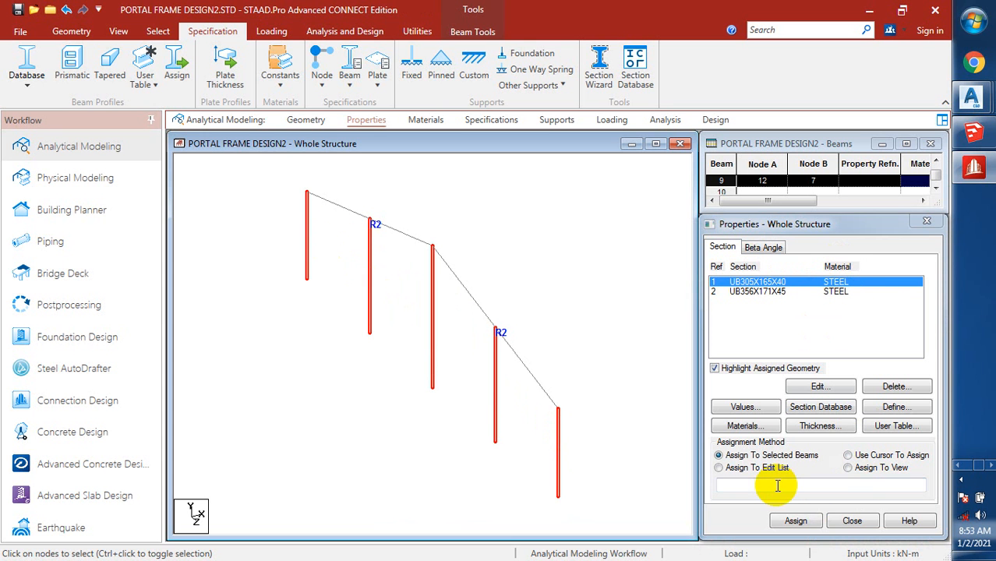
left_click(795, 522)
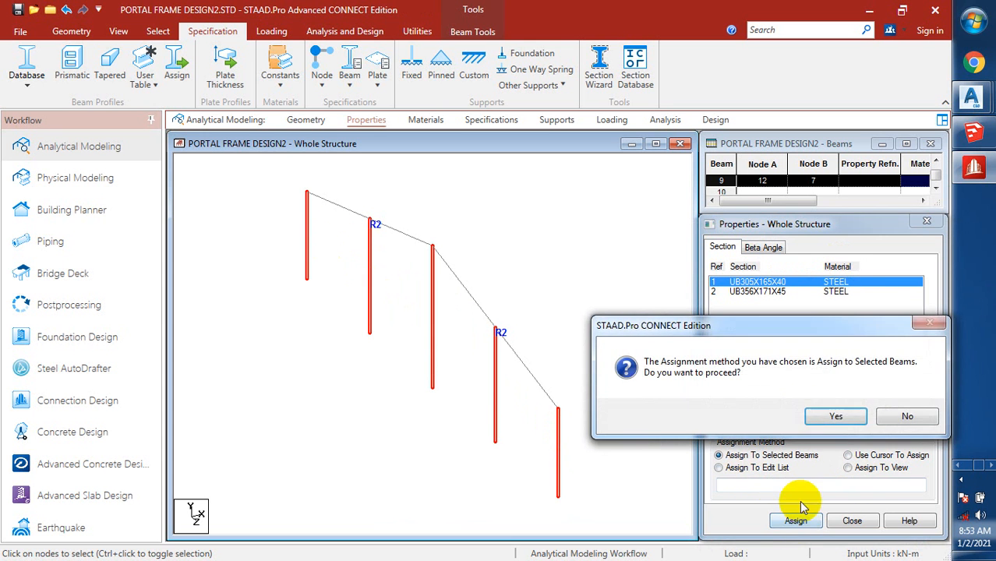
left_click(829, 414)
left_click(608, 366)
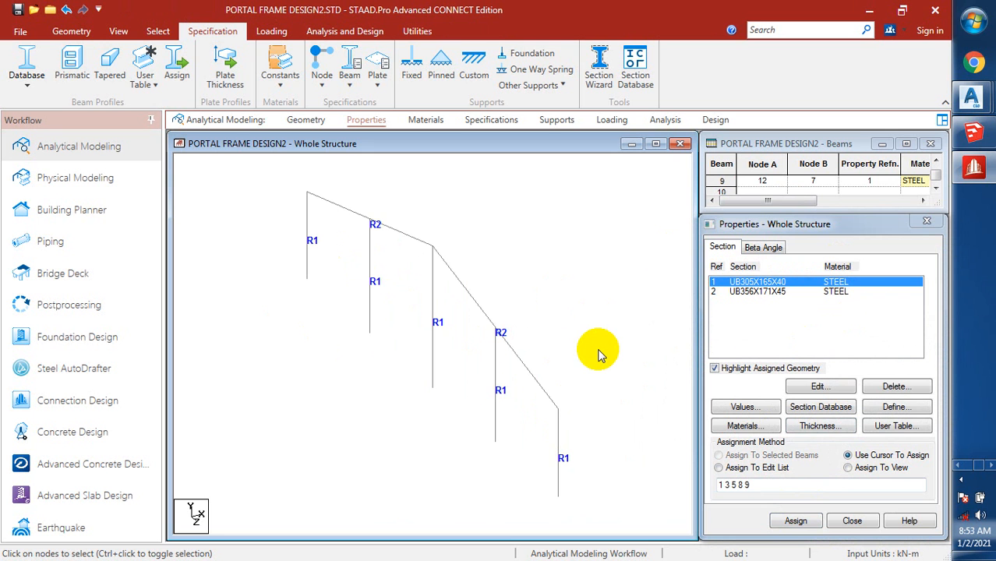
Set the structure diagram's 3D Sections display to Full Sections
right_click(497, 246)
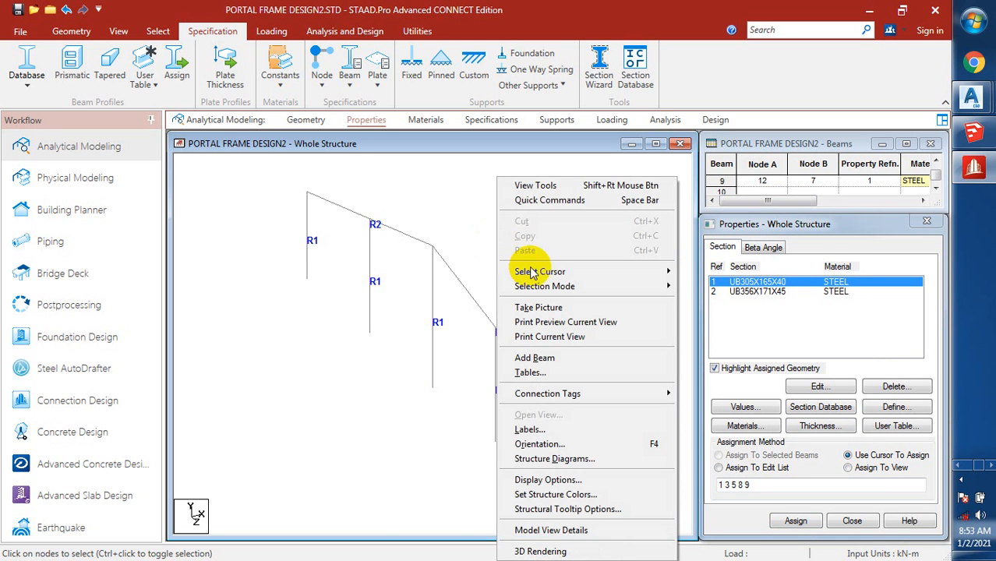
left_click(582, 460)
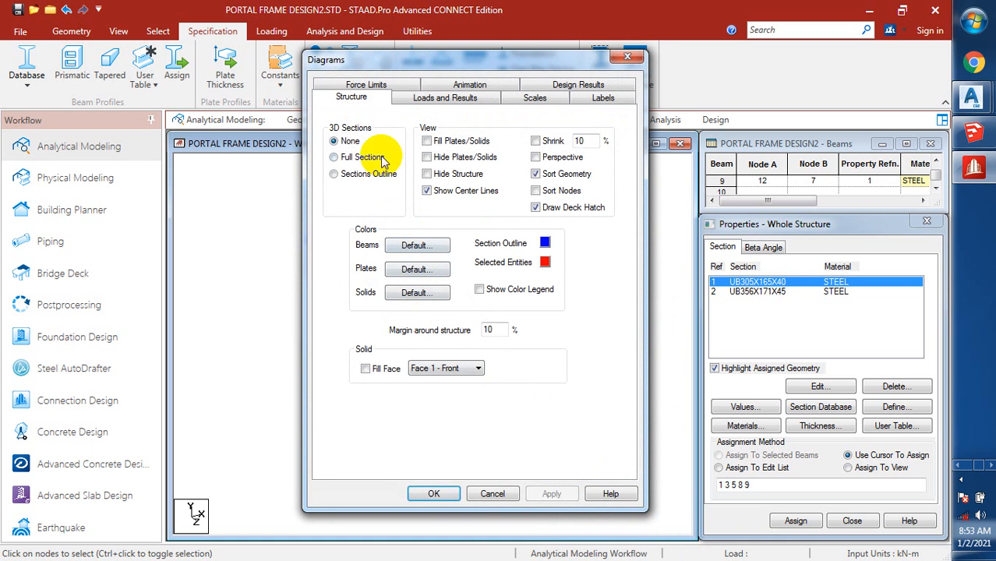
left_click(340, 159)
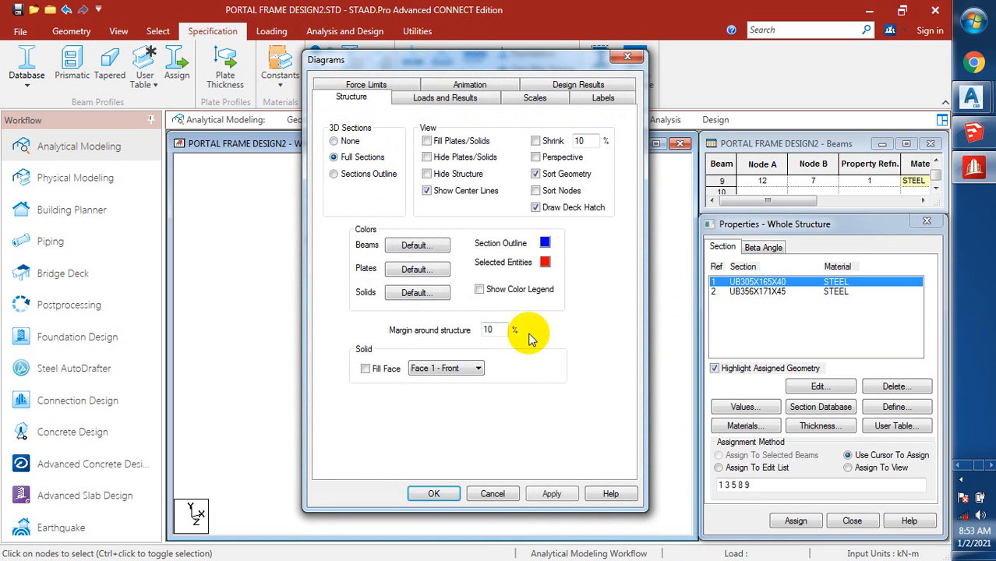
left_click(551, 493)
left_click(427, 494)
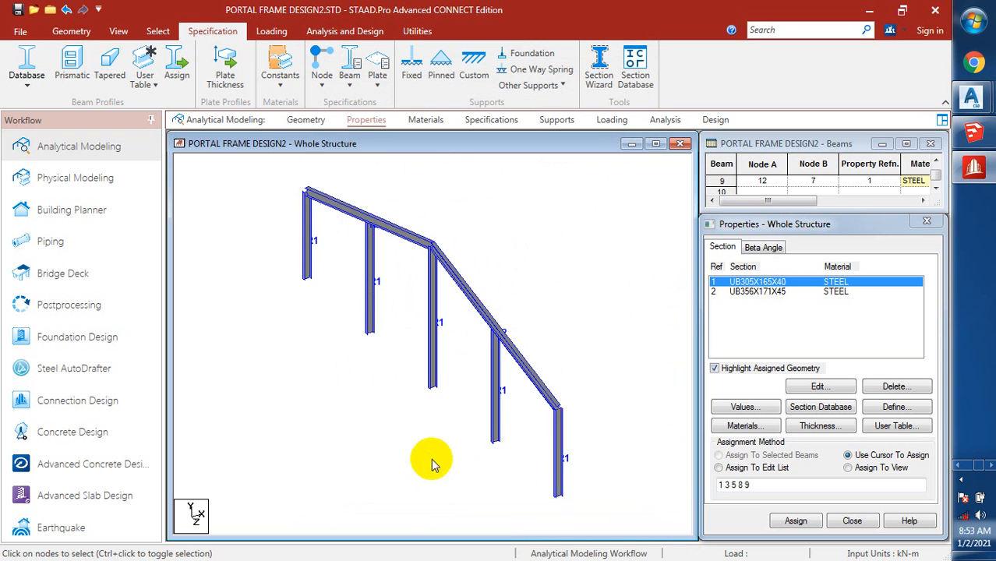
Switch to the STORE drawing in AutoCAD Civil 3D, examine the stanchions' orientation on the roof trusses plan, and return to STAAD.Pro
scroll(579, 442, "up", 5)
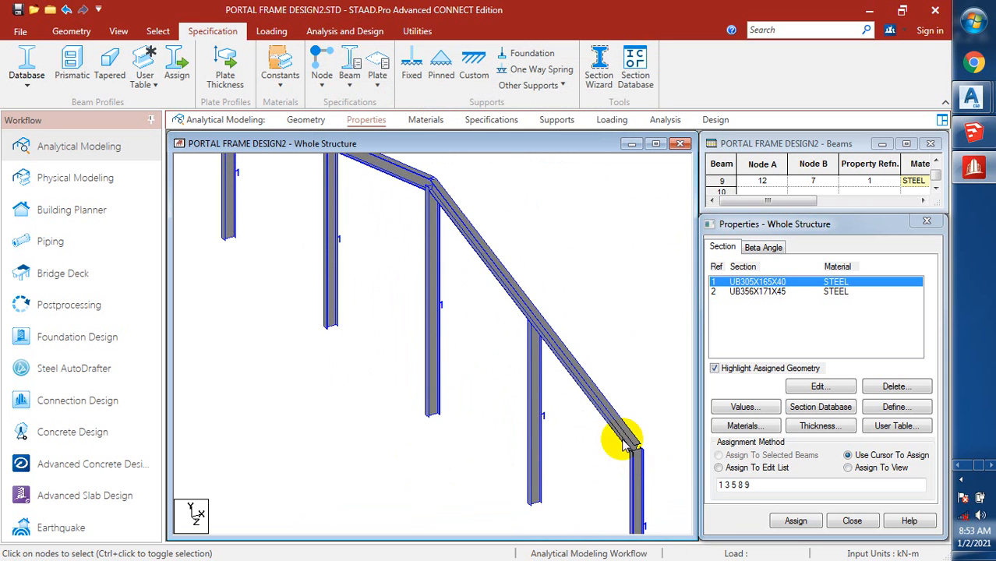
mouse_move(974, 131)
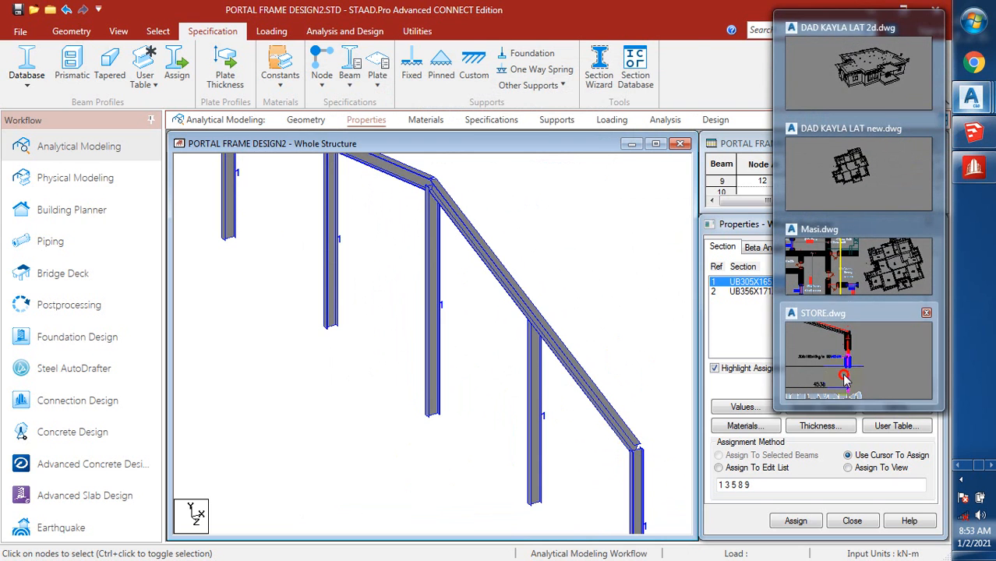
left_click(845, 380)
scroll(659, 333, "down", 5)
scroll(534, 366, "up", 5)
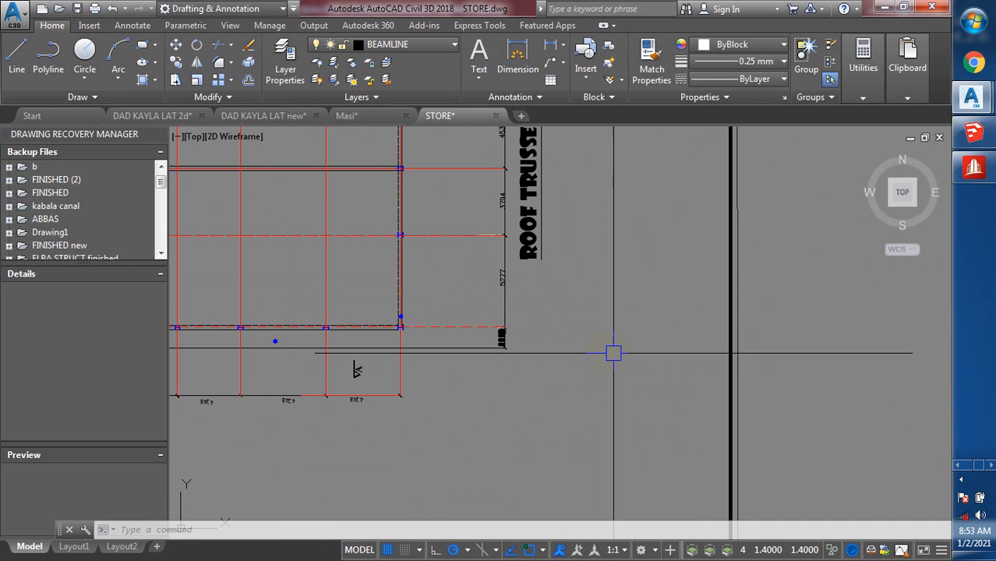
scroll(610, 351, "up", 2)
scroll(468, 365, "up", 1)
scroll(468, 366, "down", 3)
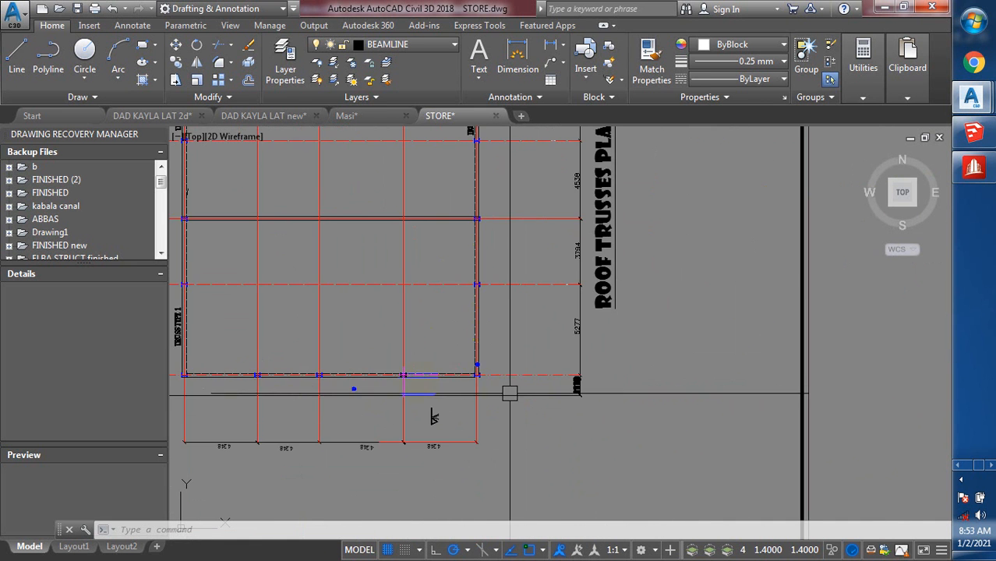
scroll(402, 389, "up", 2)
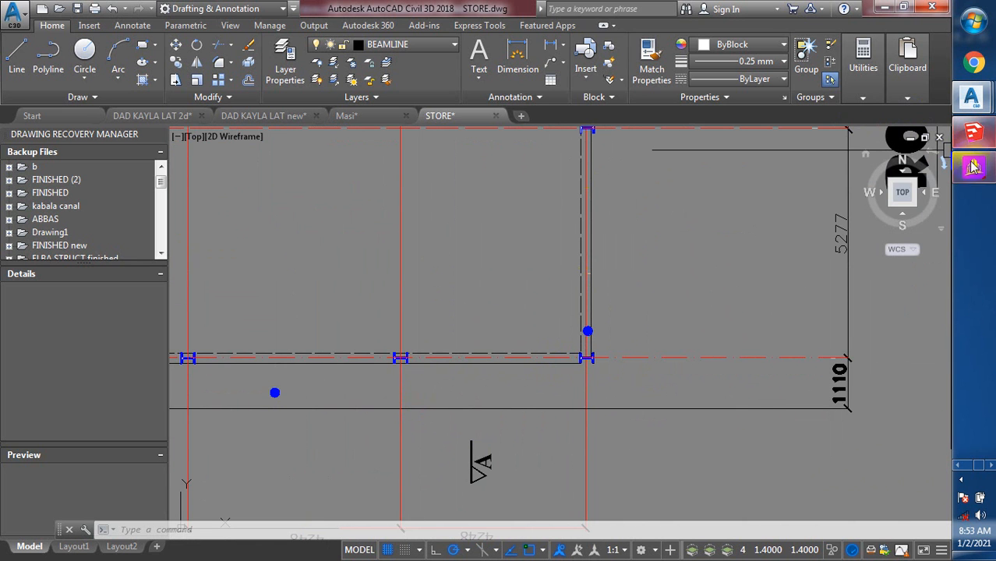
left_click(972, 167)
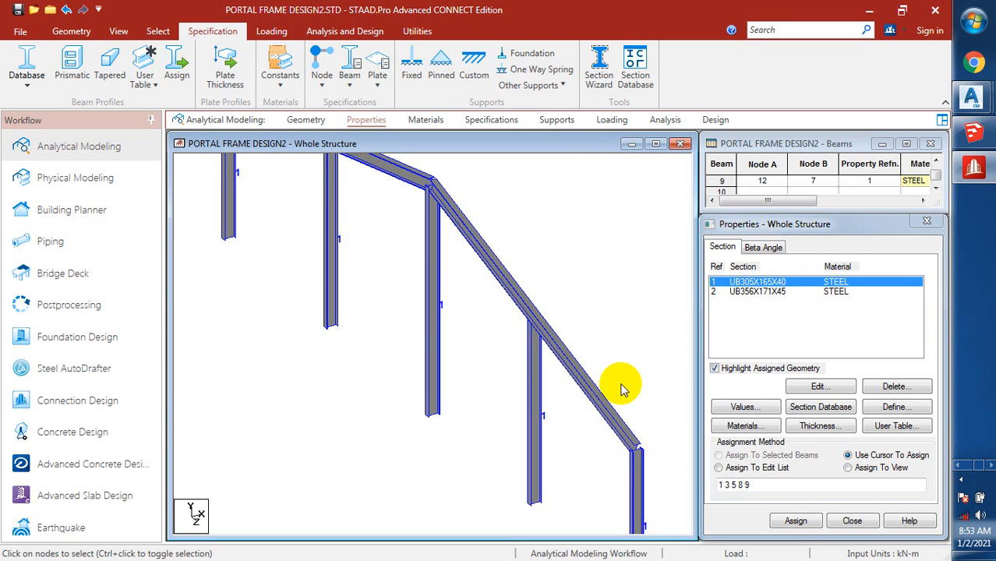
Compare the orientation of the rendered columns with the corner stanchion on the STORE plan in AutoCAD Civil 3D and return to STAAD.Pro
scroll(600, 335, "down", 1)
scroll(628, 397, "down", 1)
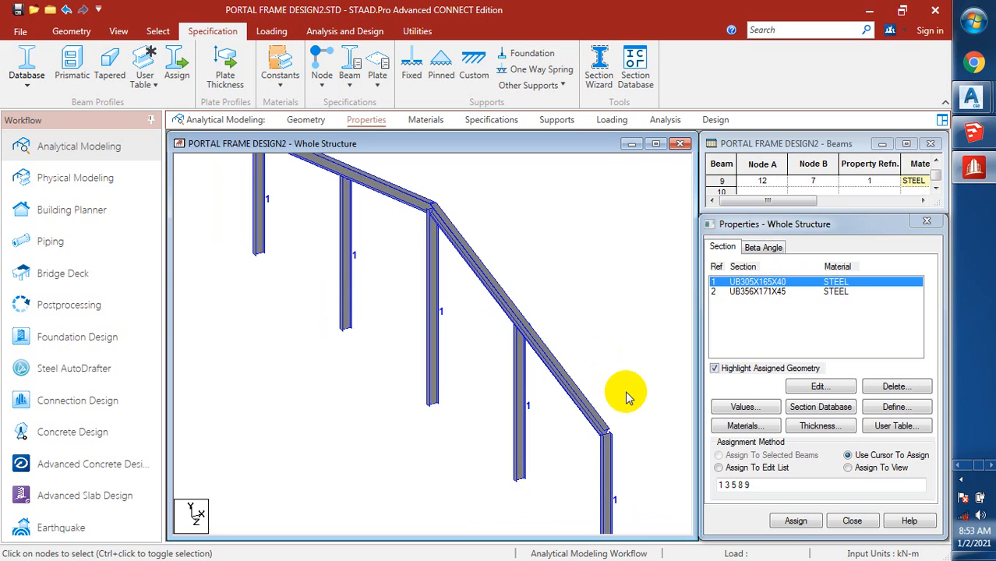
scroll(625, 393, "down", 1)
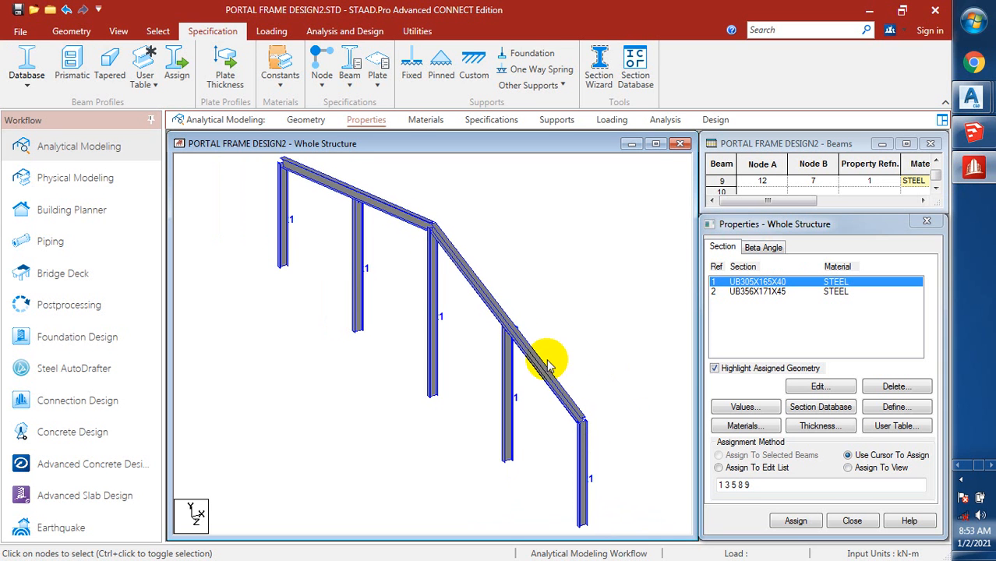
scroll(610, 481, "up", 1)
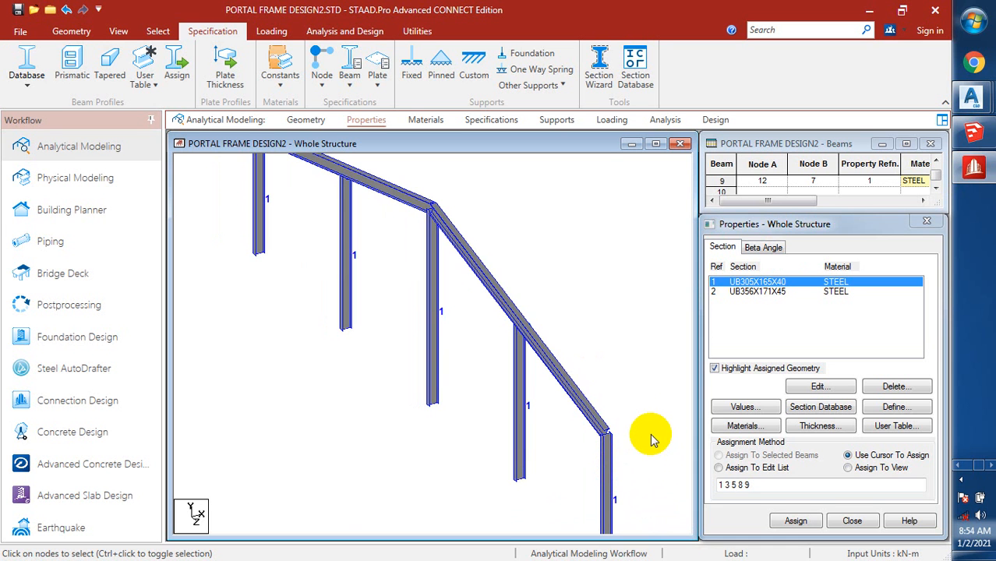
mouse_move(983, 122)
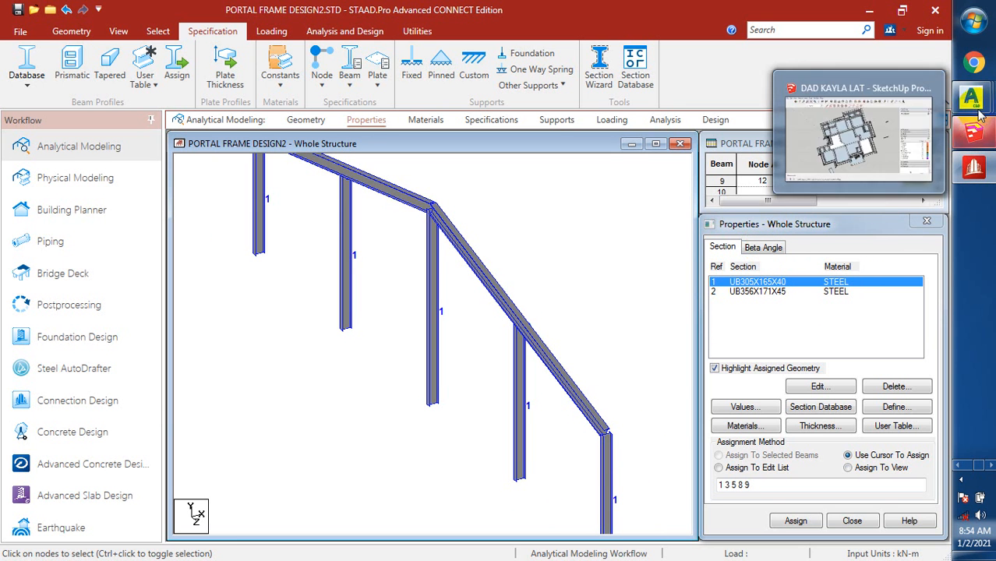
left_click(839, 366)
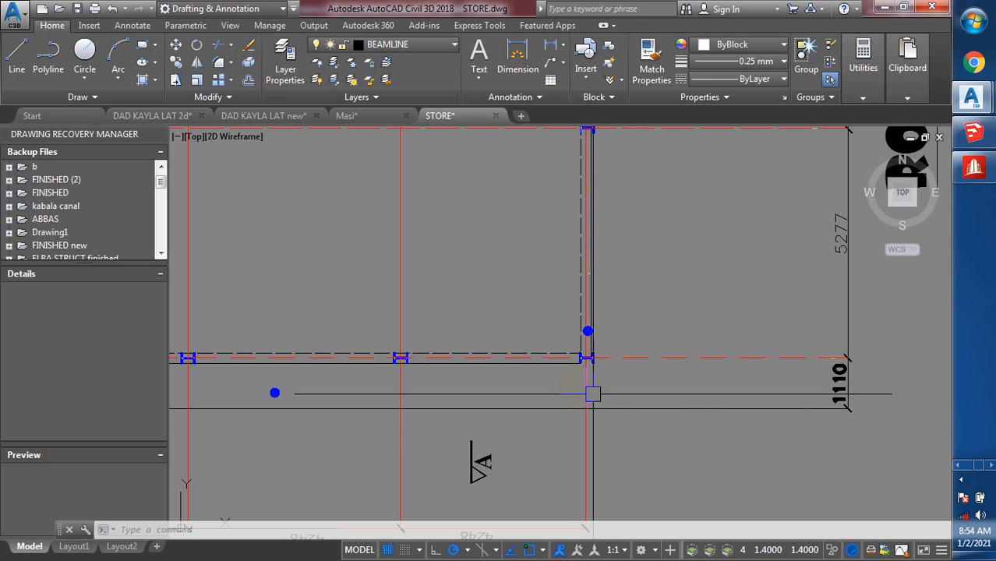
left_click(972, 170)
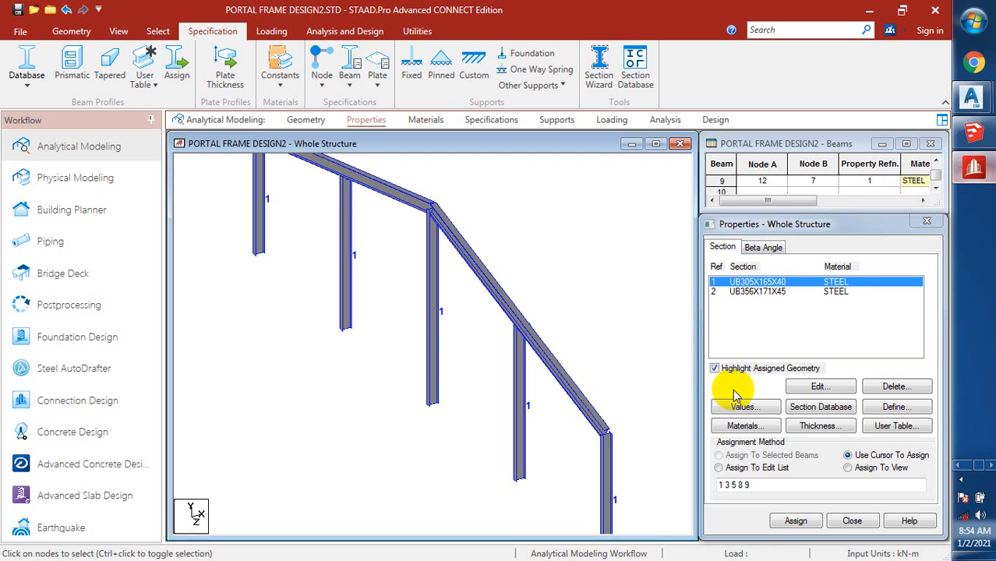
Create a beta angle of 0 degrees in the member properties
left_click(763, 248)
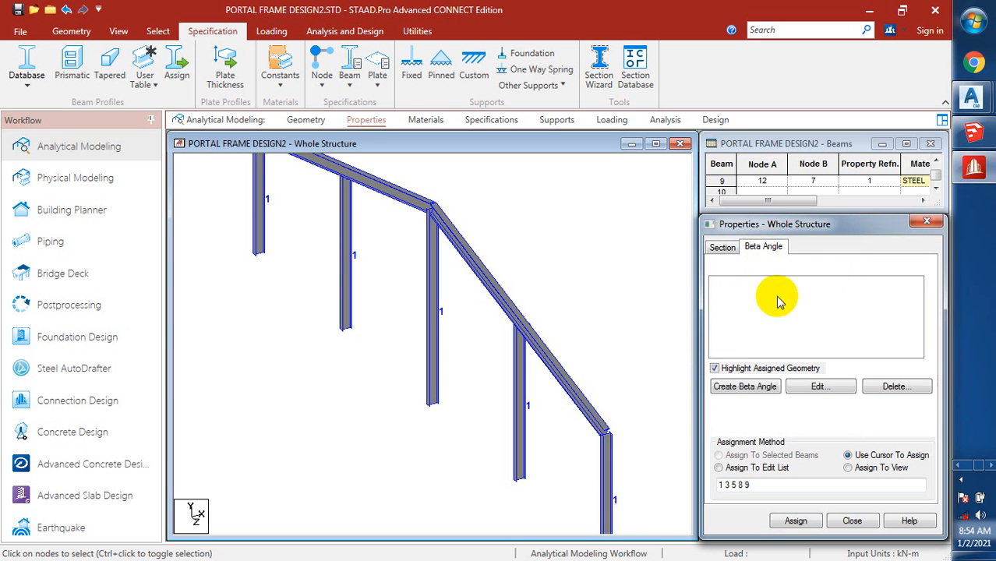
left_click(751, 381)
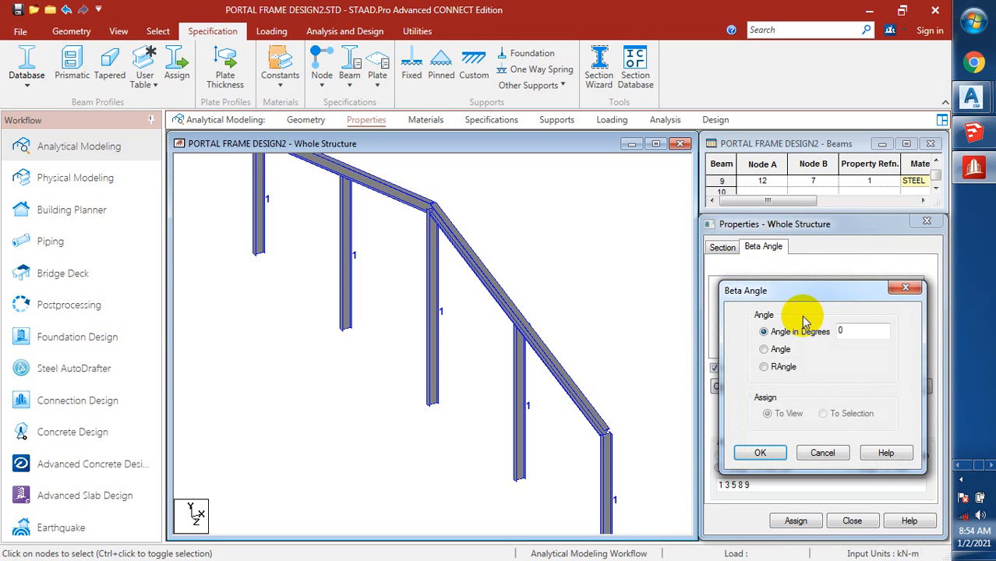
left_click(760, 454)
Assign the 0-degree beta angle to the five columns of the frame using Assign To Selected Beams
left_click(727, 284)
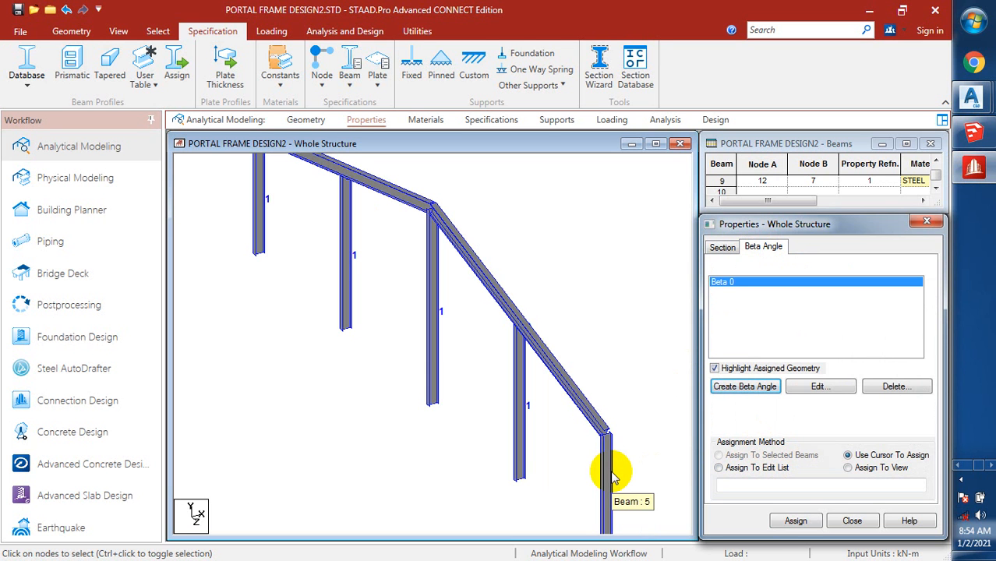
left_click(611, 475)
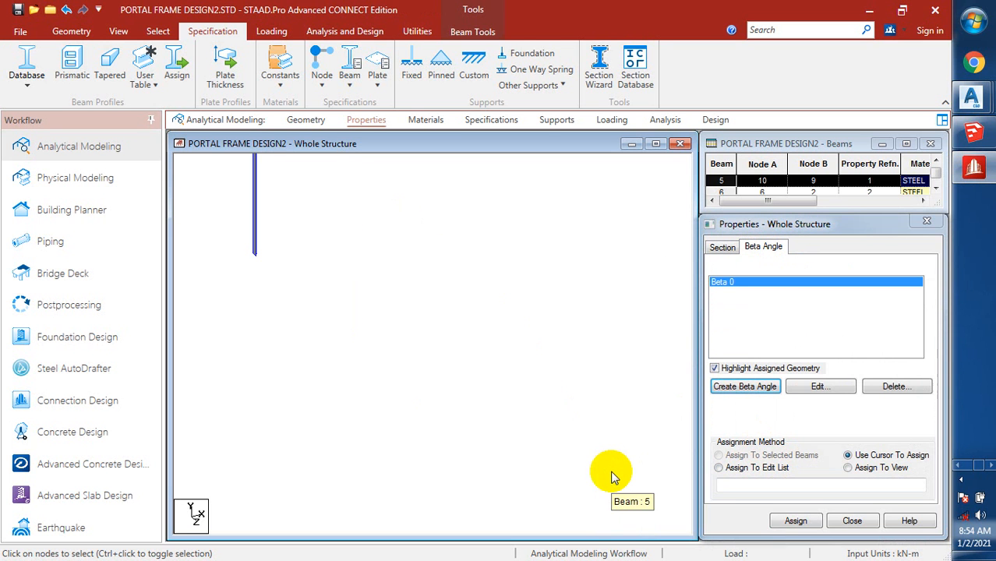
left_click(518, 405, "ctrl")
left_click(431, 331, "ctrl")
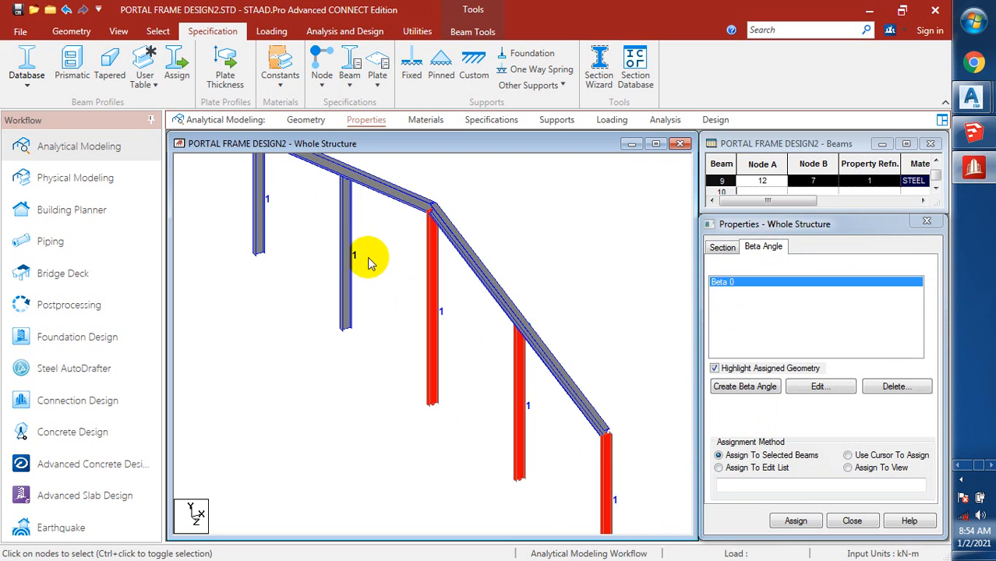
left_click(343, 257, "ctrl")
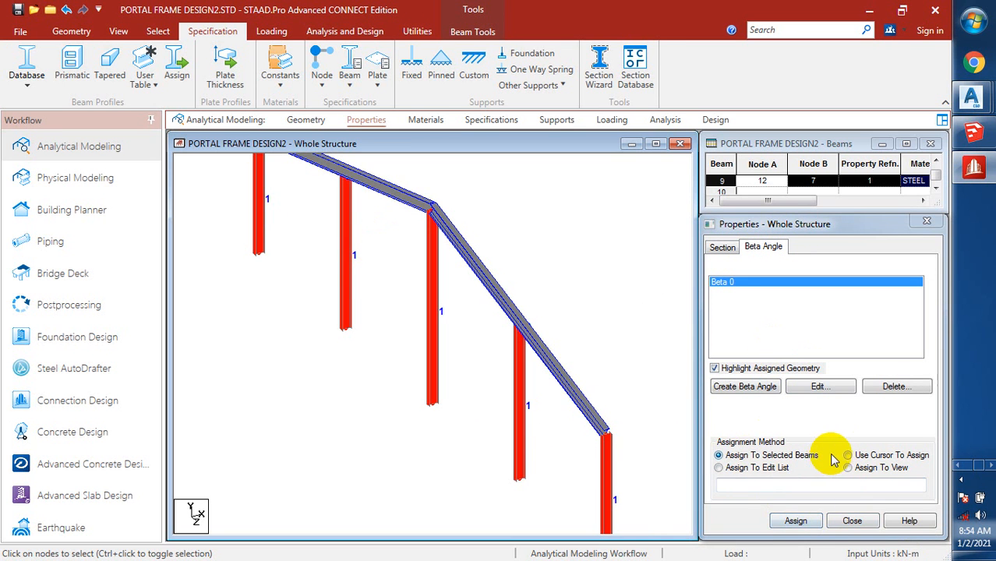
left_click(795, 521)
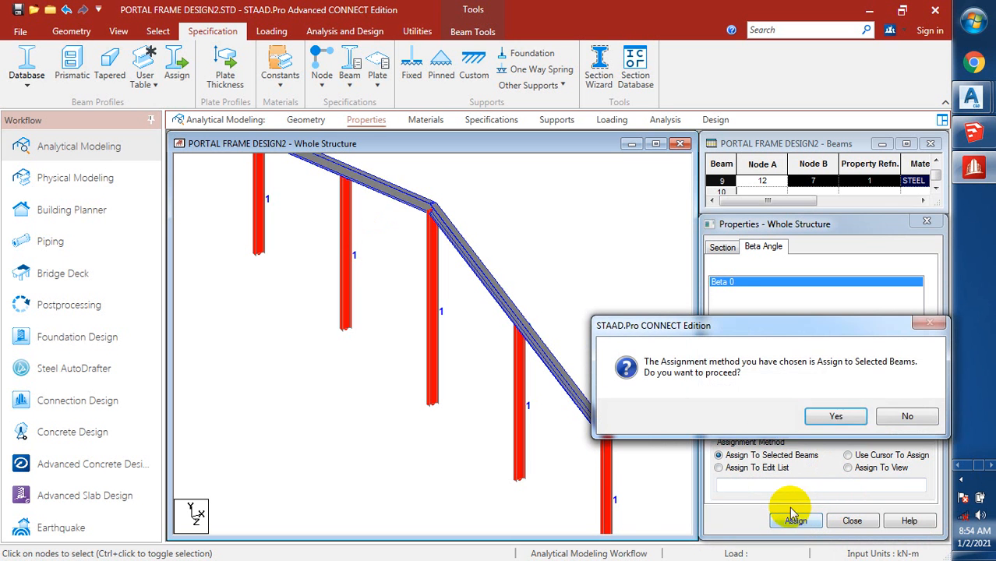
left_click(835, 416)
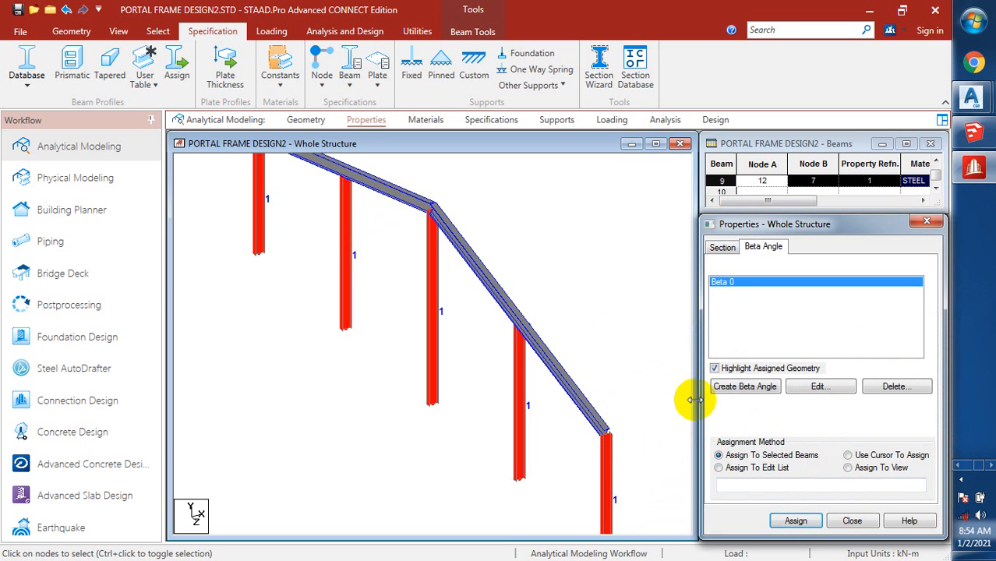
left_click(645, 409)
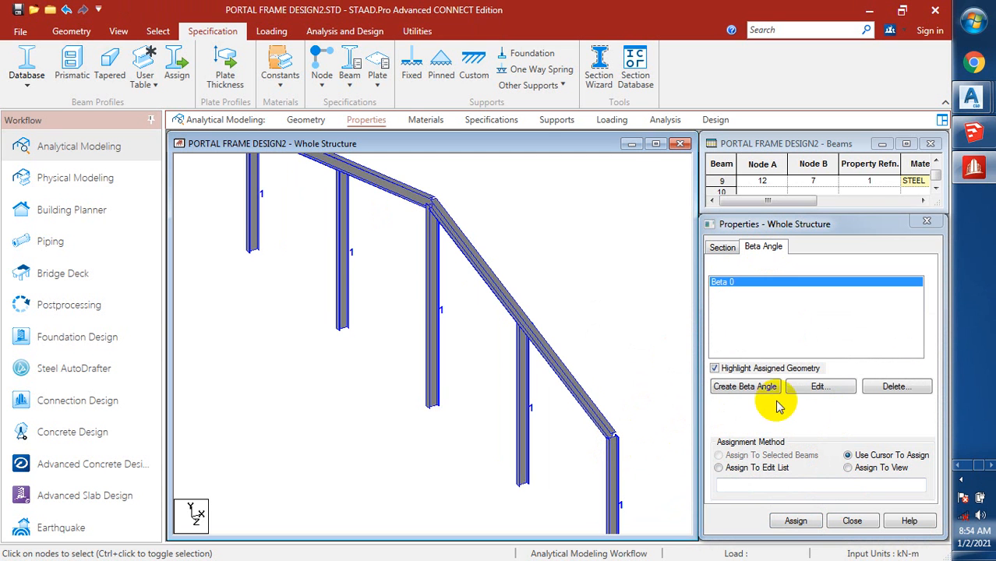
Create a second beta angle of 90 degrees in the member properties
left_click(744, 387)
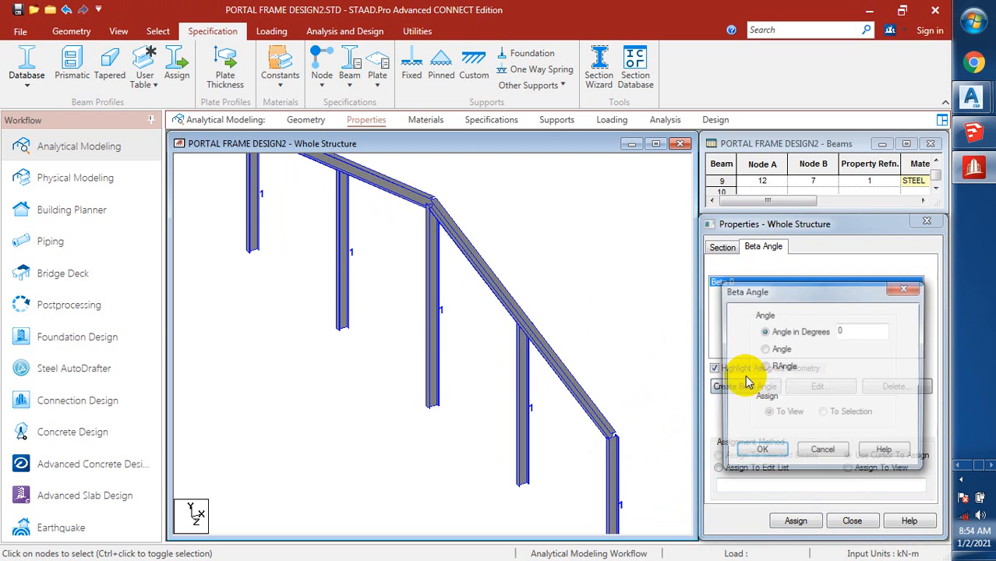
left_click_drag(852, 331, 829, 332)
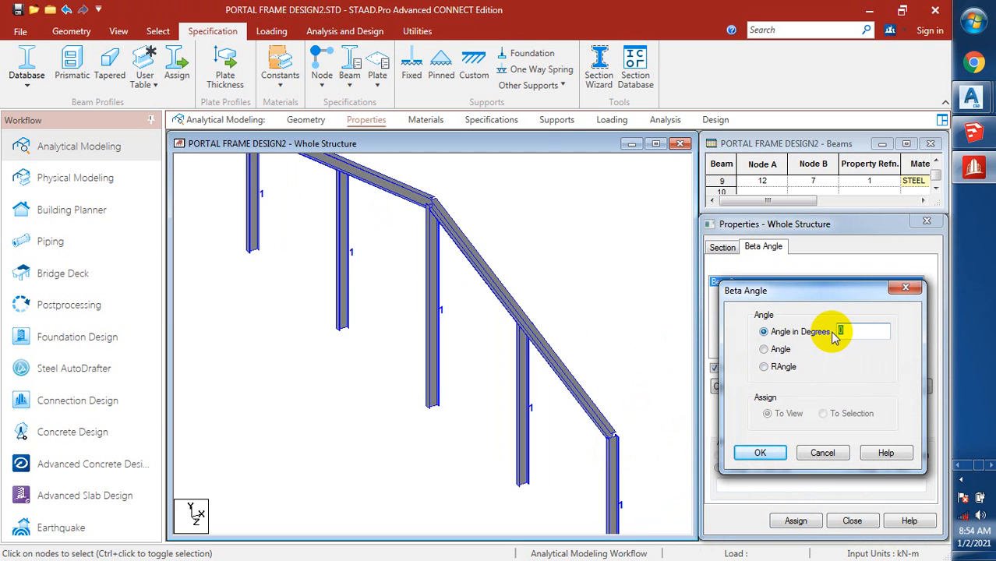
type("90")
left_click(760, 453)
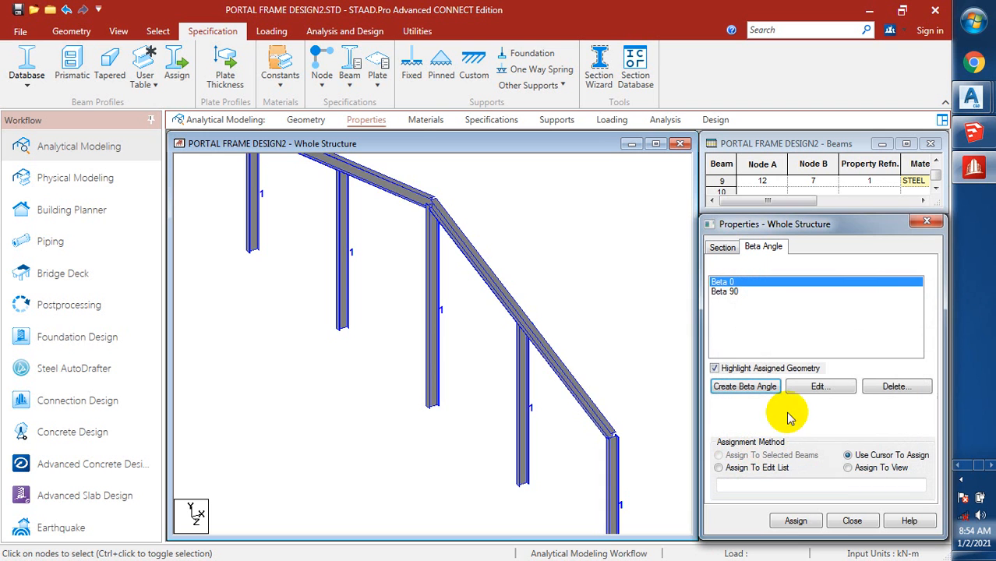
Assign the 90-degree beta angle to all five columns of the frame using Assign To Selected Beams
left_click(725, 290)
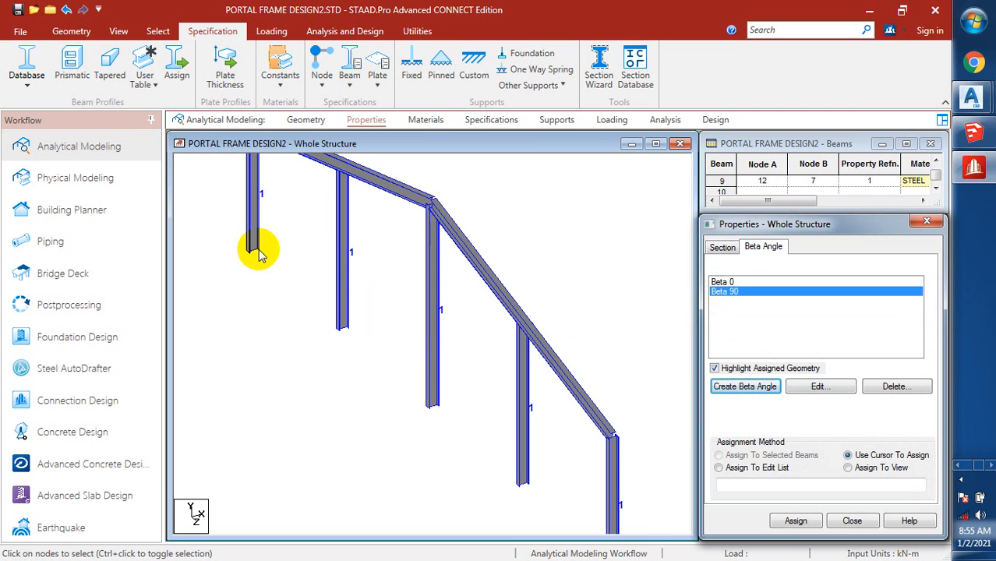
left_click(251, 222)
left_click(343, 282, "ctrl")
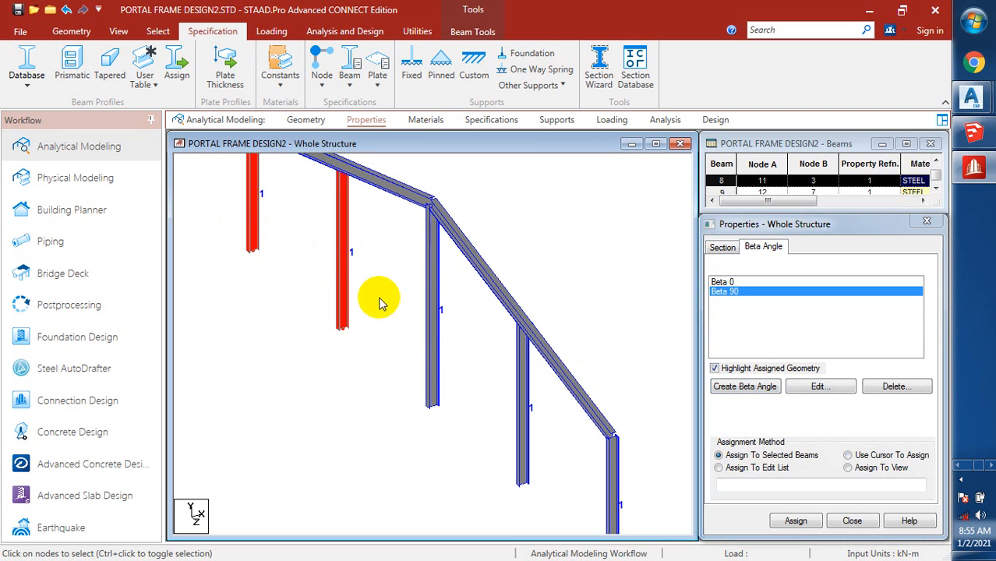
left_click(433, 359, "ctrl")
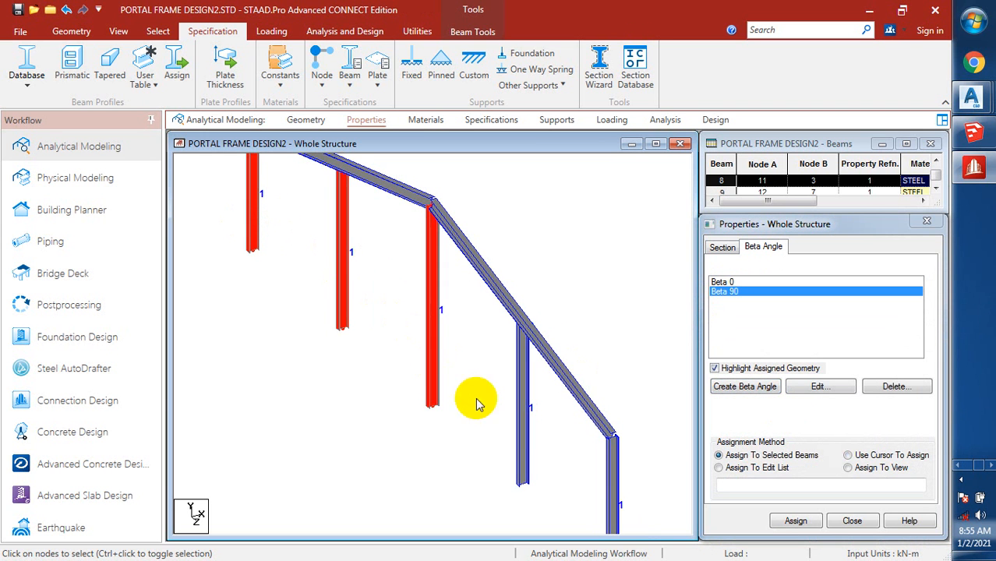
left_click(524, 443, "ctrl")
left_click(614, 477, "ctrl")
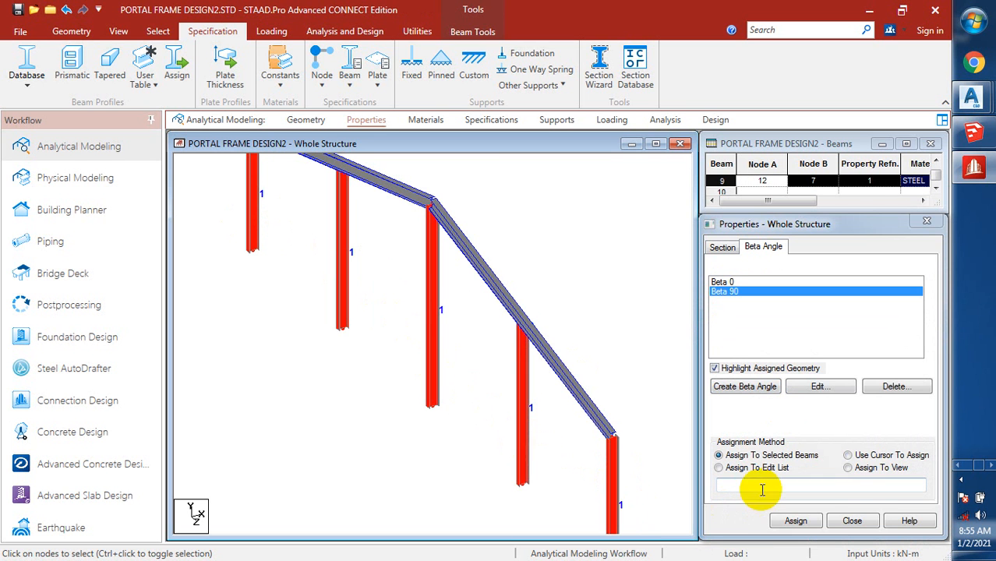
left_click(796, 521)
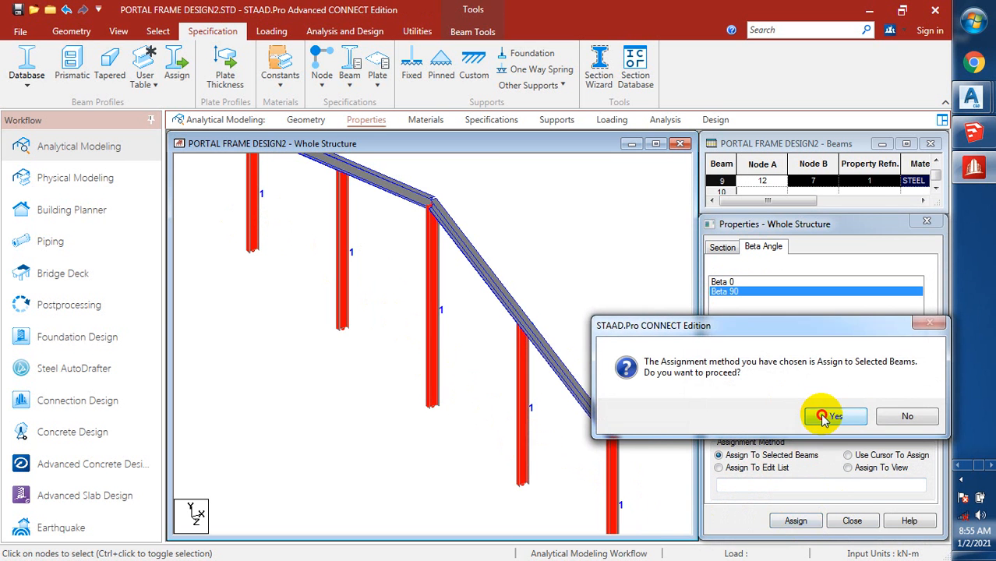
left_click(823, 414)
left_click(629, 450)
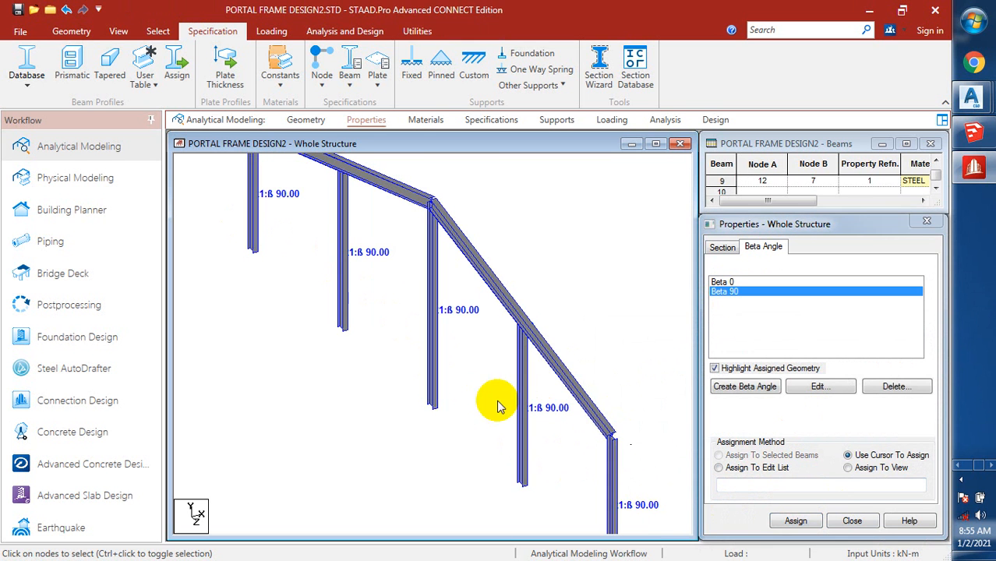
Set the structure diagram's 3D Sections display to None and apply it
scroll(585, 329, "down", 4)
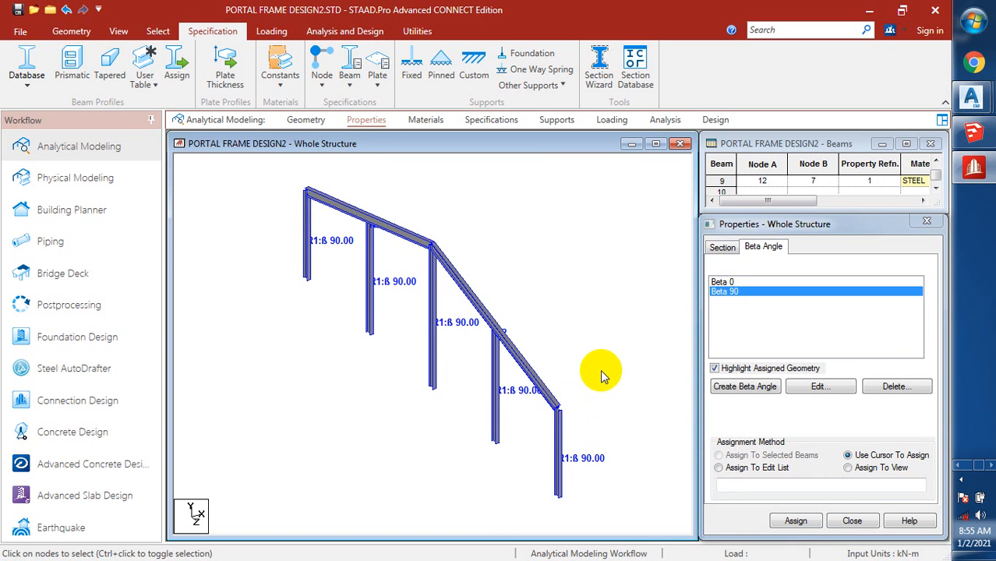
scroll(599, 374, "down", 1)
right_click(502, 260)
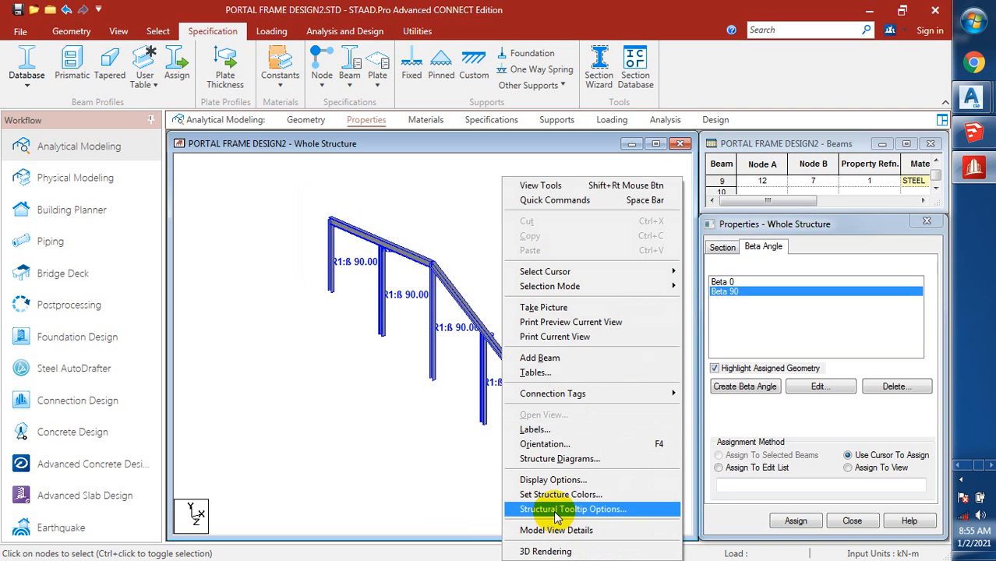
left_click(577, 465)
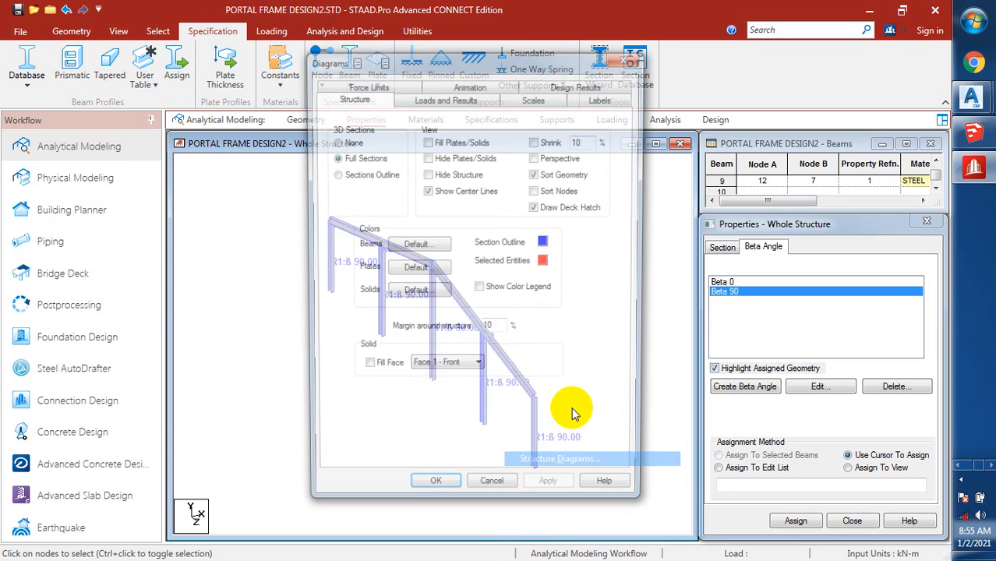
left_click(333, 141)
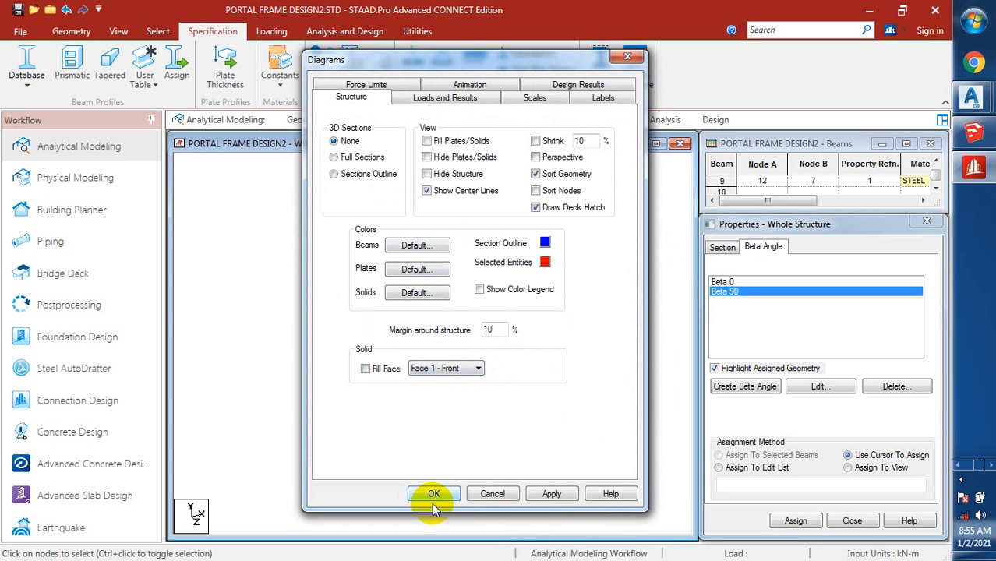
left_click(547, 491)
left_click(448, 495)
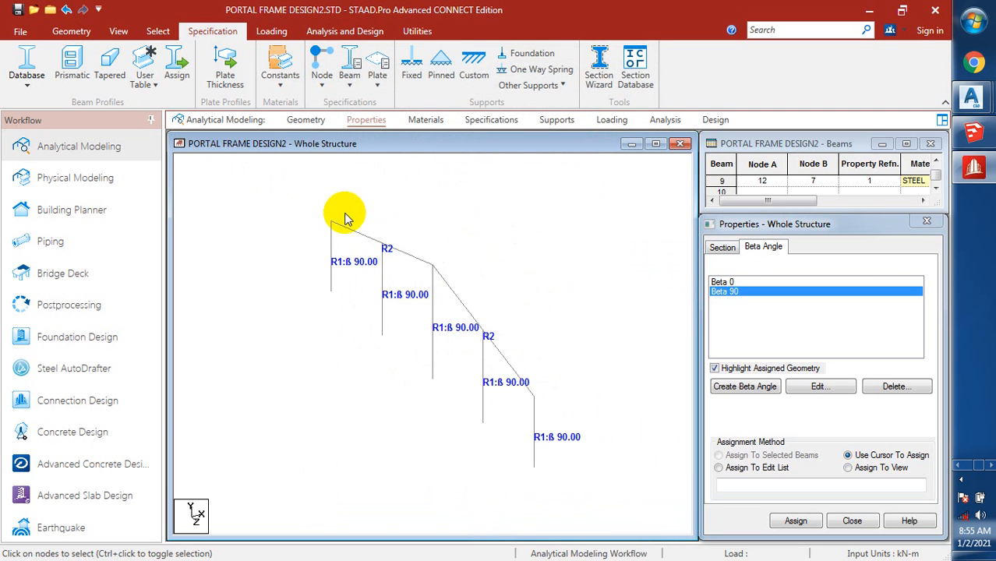
Select the frame's two outer columns and both rafters, leaving out the three intermediate columns
left_click_drag(347, 209, 305, 255)
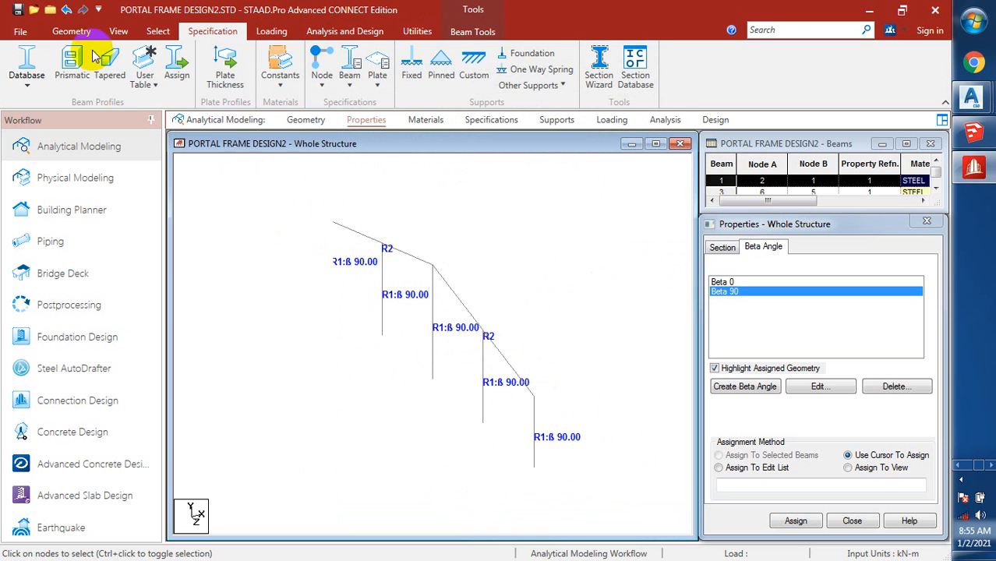
left_click(71, 31)
left_click(157, 31)
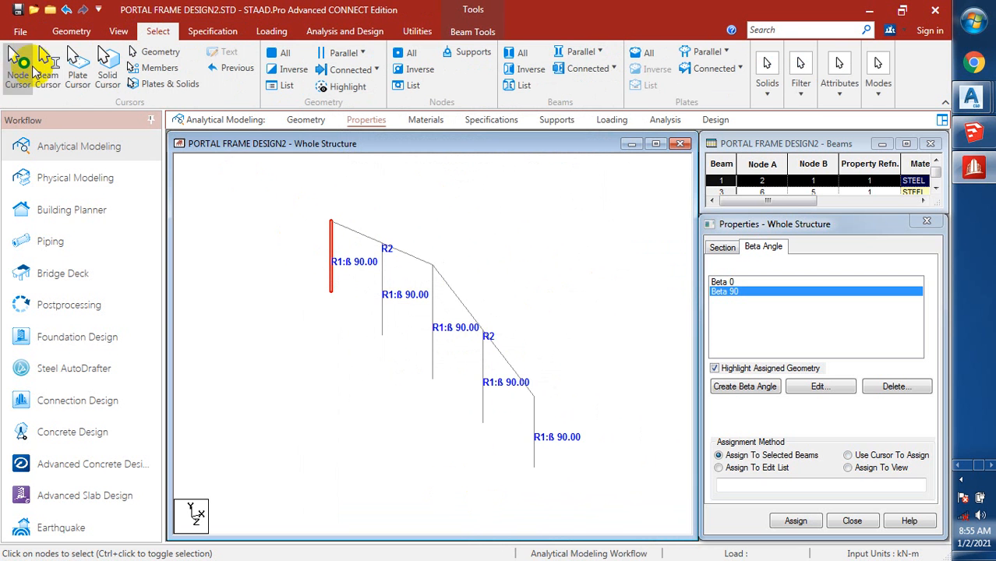
left_click_drag(381, 201, 333, 222)
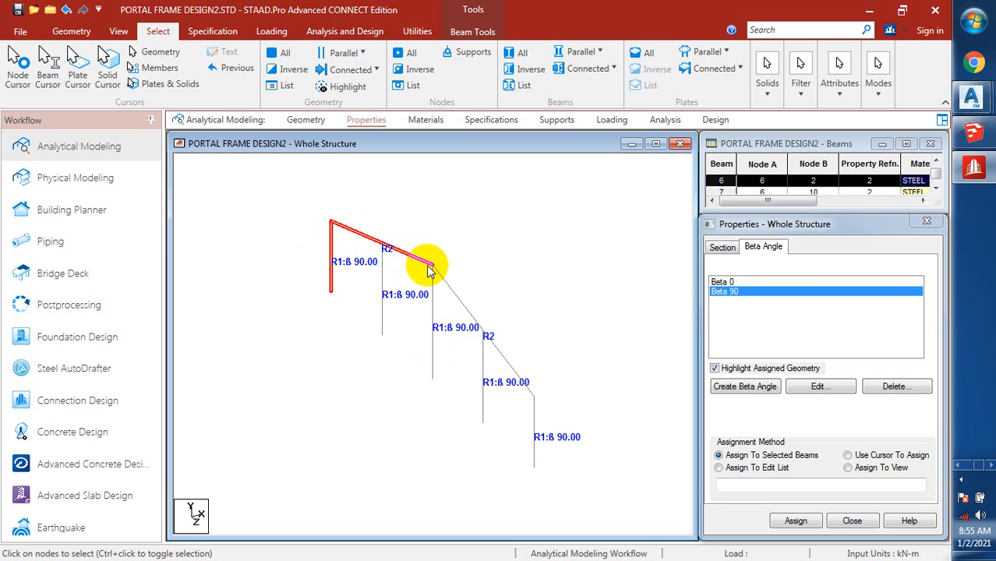
left_click(450, 286, "ctrl")
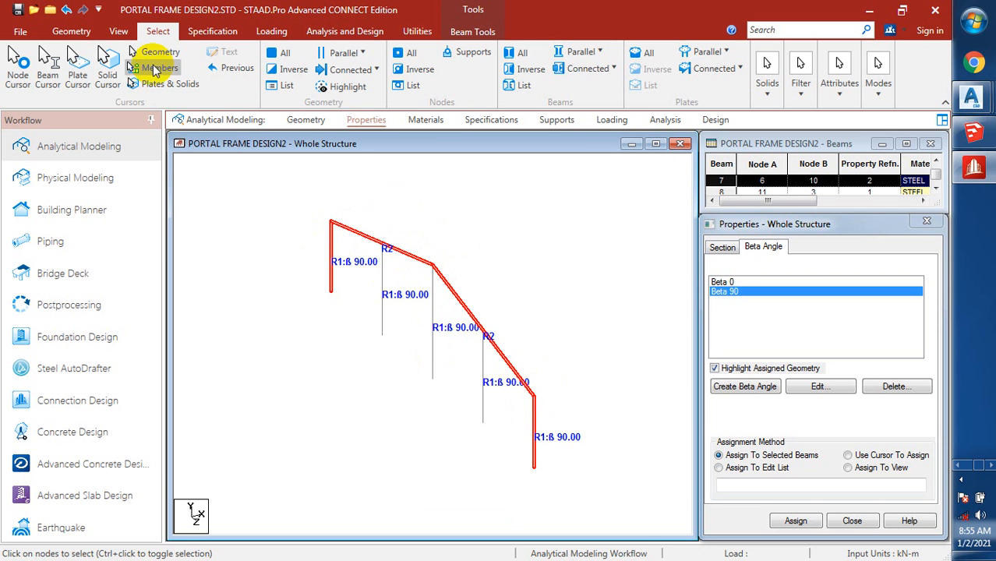
Check the bays on the roof trusses plan in AutoCAD Civil 3D, return to STAAD.Pro, and translationally repeat the selection in 3 steps of 5 m along X
left_click(70, 33)
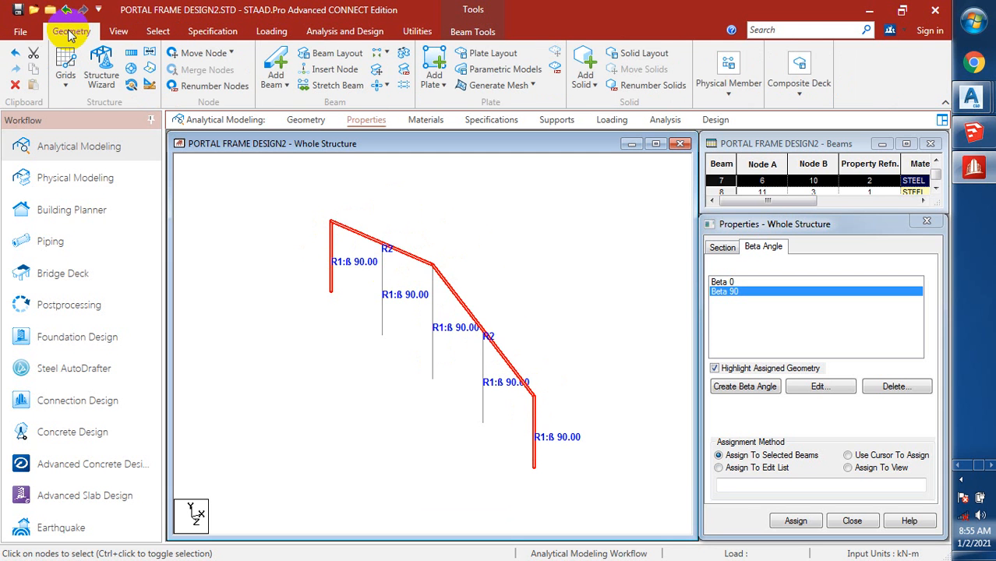
left_click(132, 53)
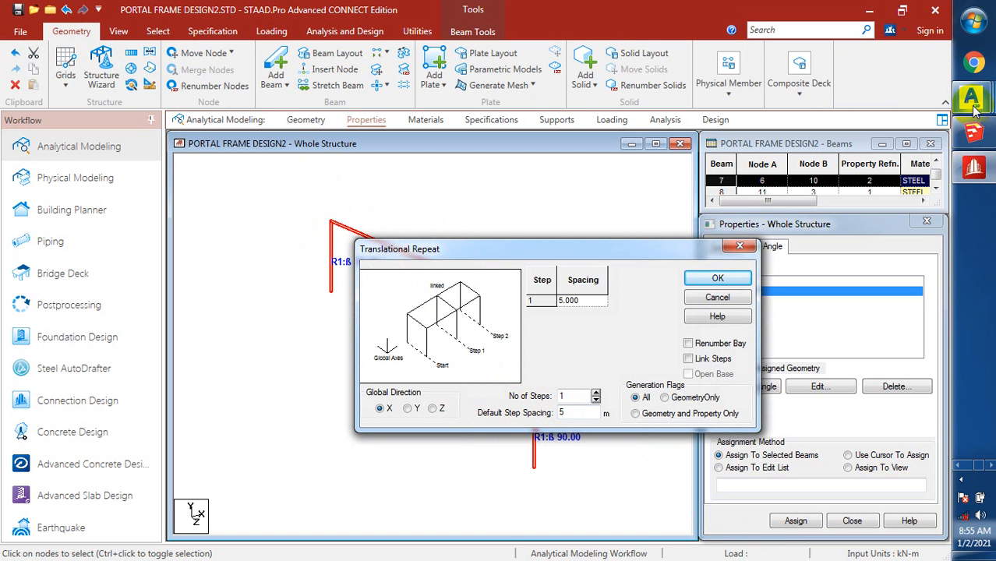
mouse_move(970, 98)
left_click(860, 384)
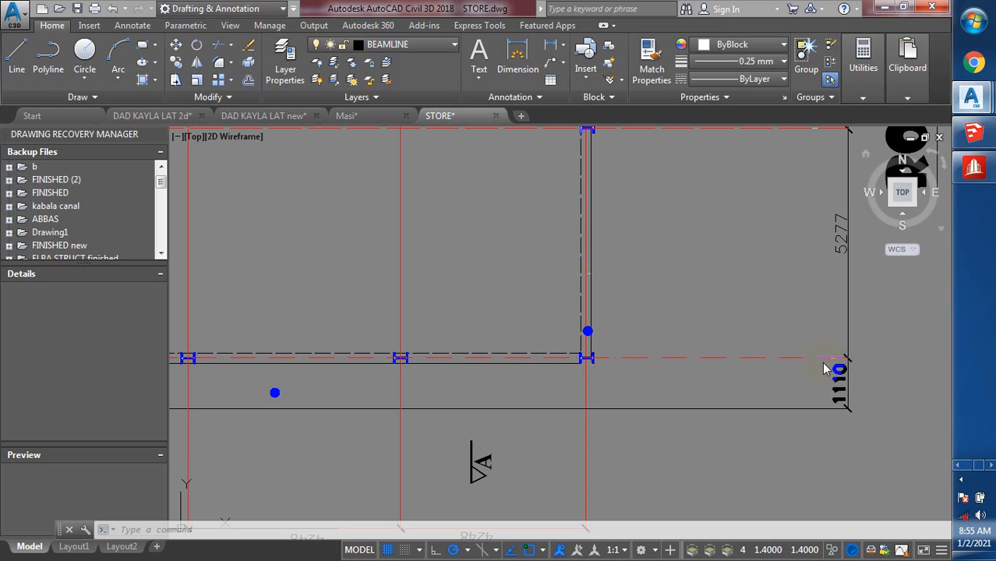
scroll(529, 354, "down", 5)
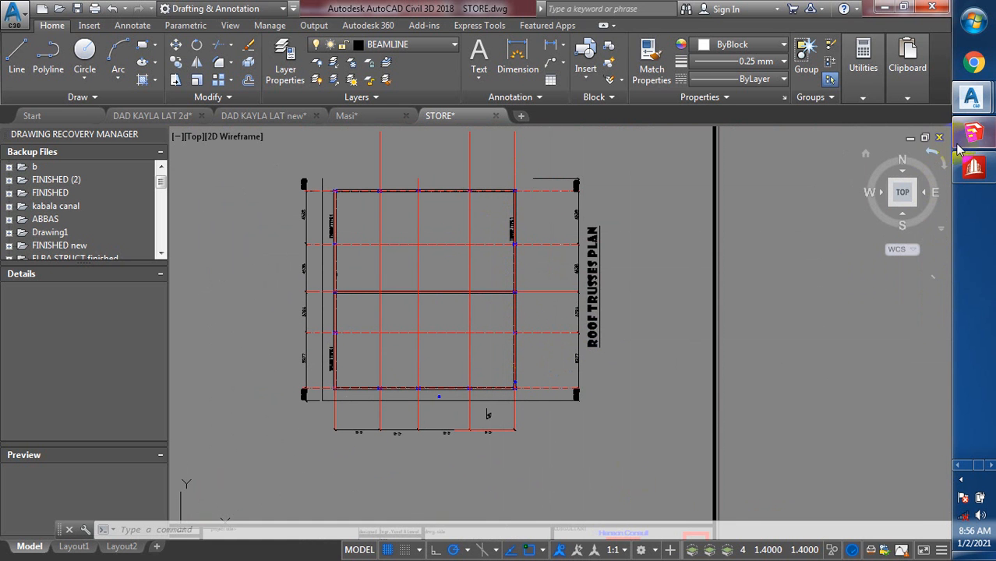
left_click(974, 168)
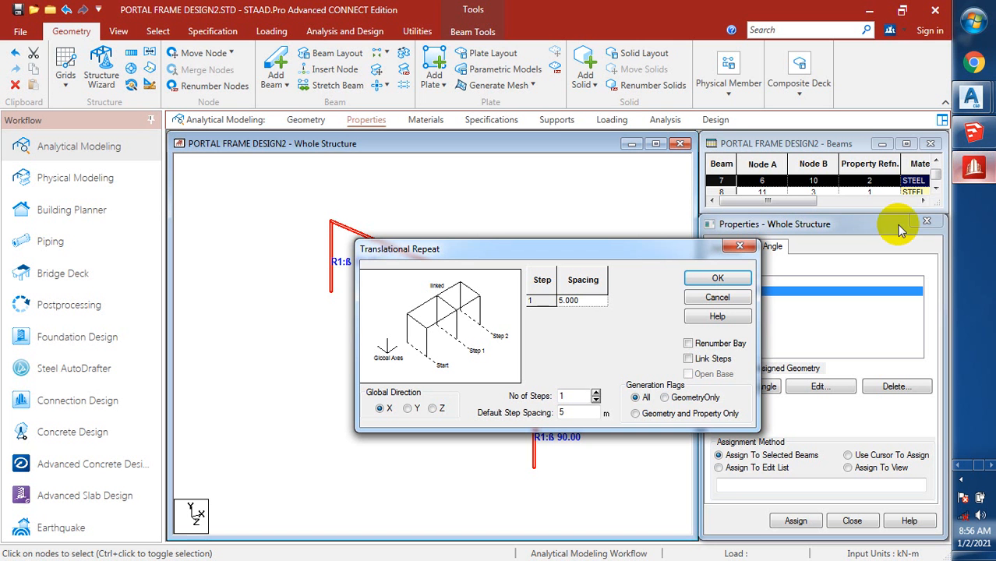
double_click(585, 414)
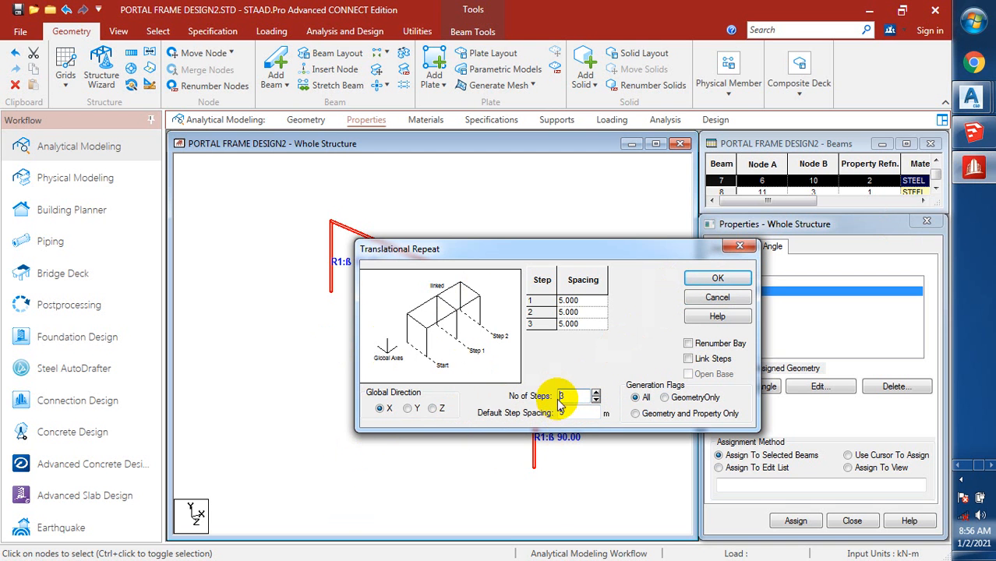
left_click(717, 281)
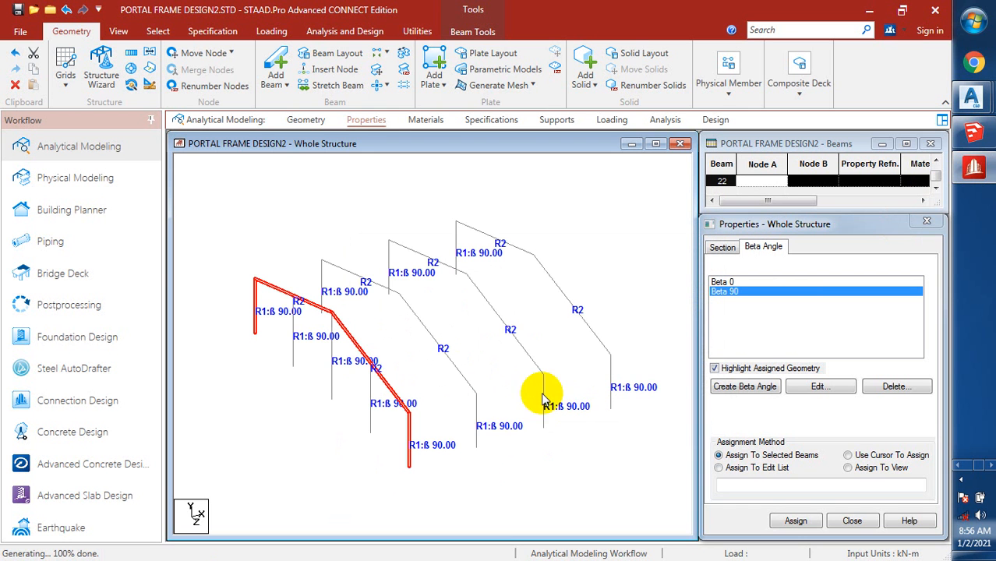
Add the first frame's three intermediate columns to the selected outer columns and rafters
left_click(293, 357)
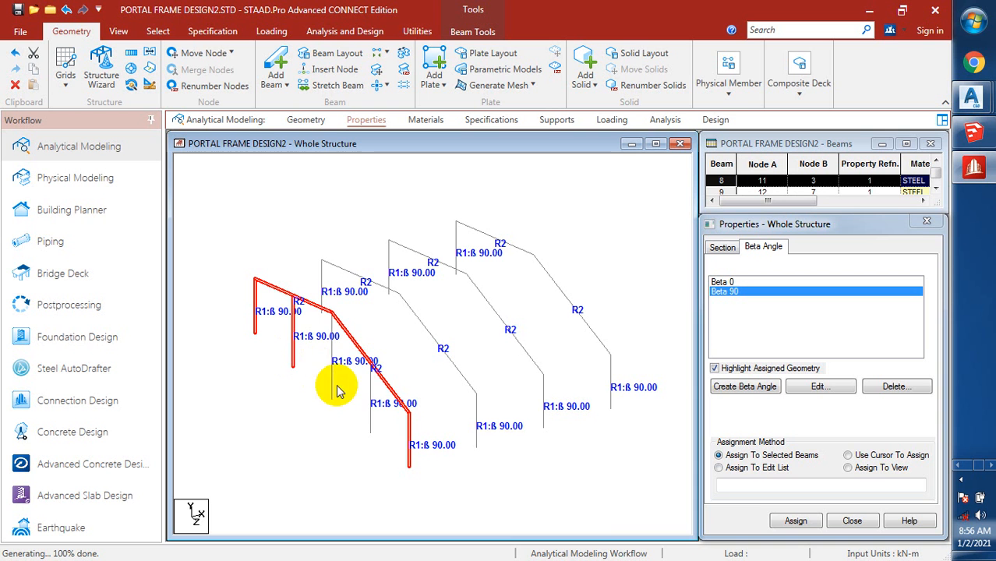
left_click(333, 386, "ctrl")
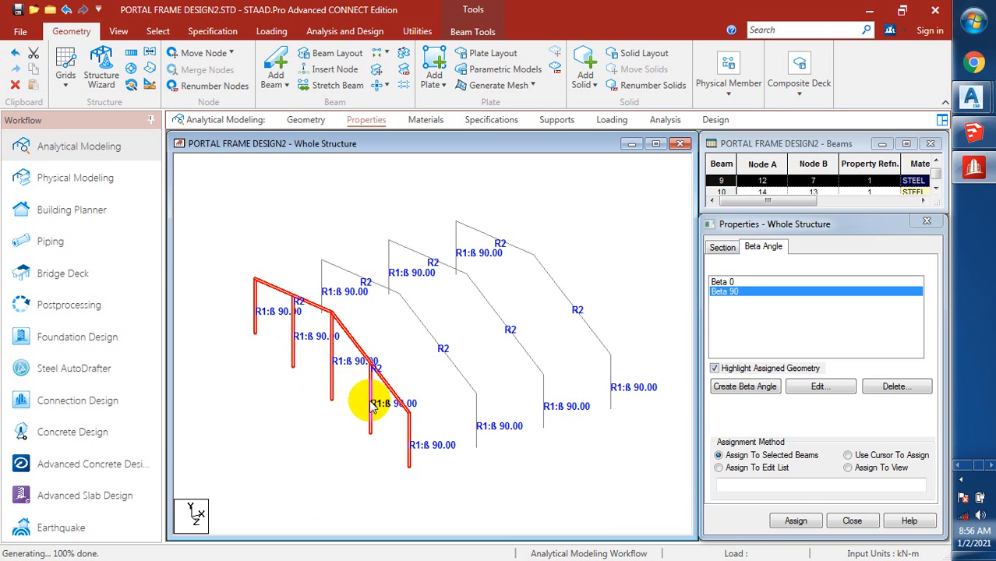
left_click(372, 407, "ctrl")
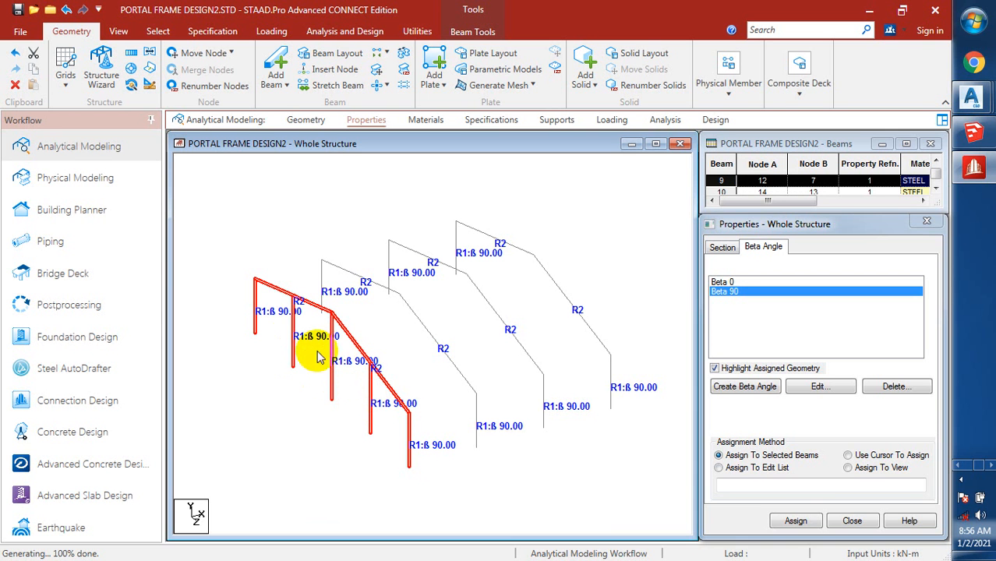
Translationally repeat the selected five-column frame once at 20 m along X, with all generation flags, and clear the selection
left_click(141, 56)
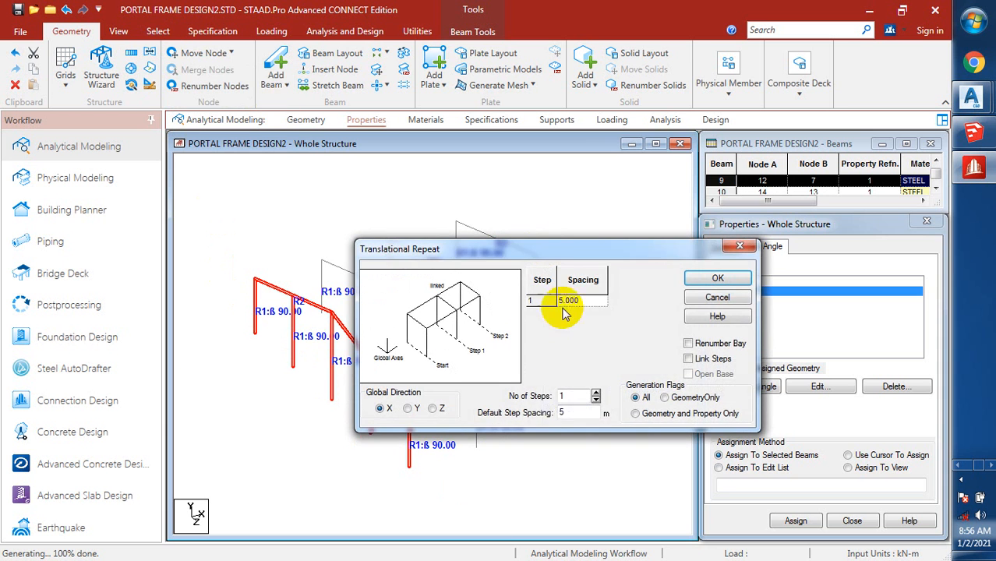
left_click_drag(553, 253, 844, 219)
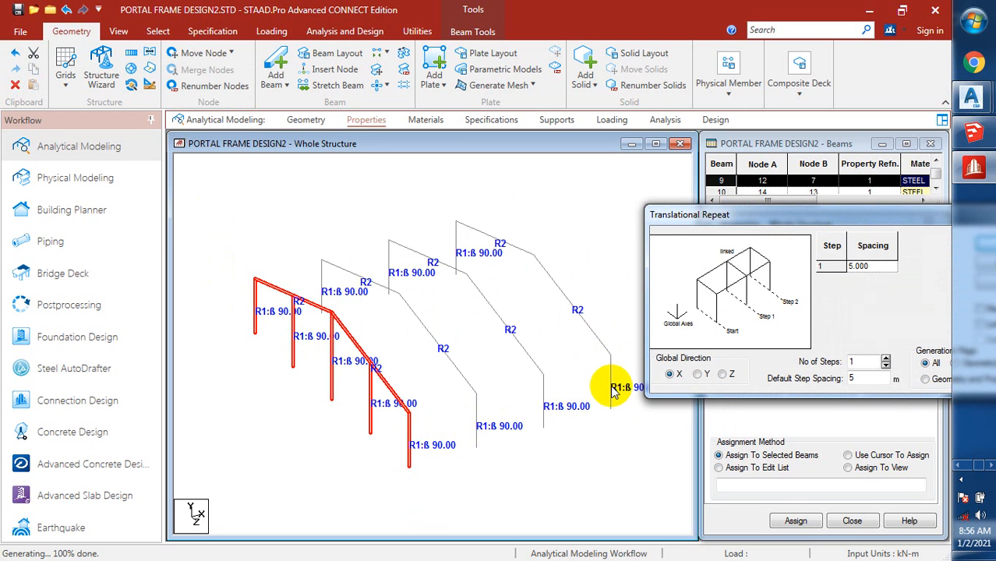
double_click(841, 375)
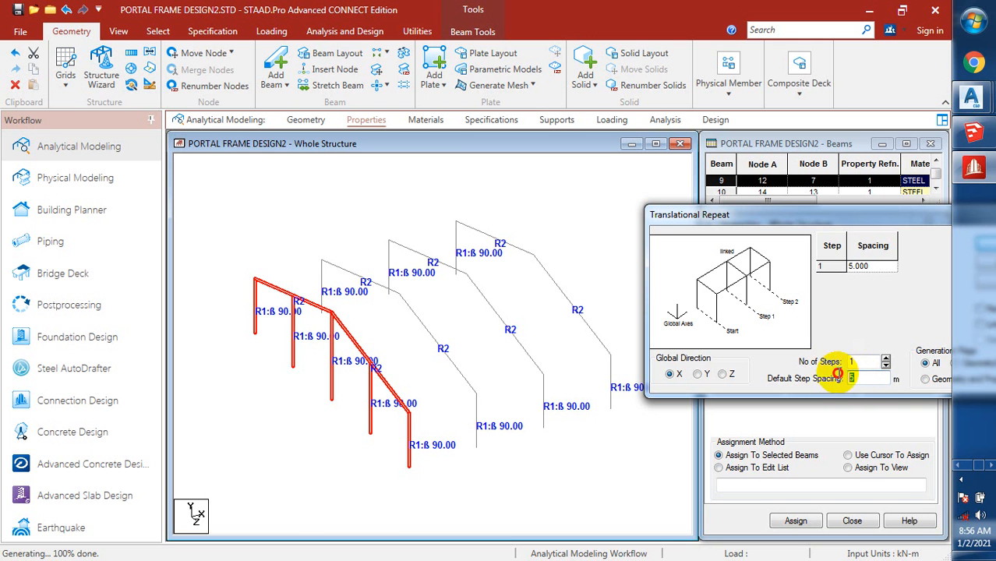
type("20")
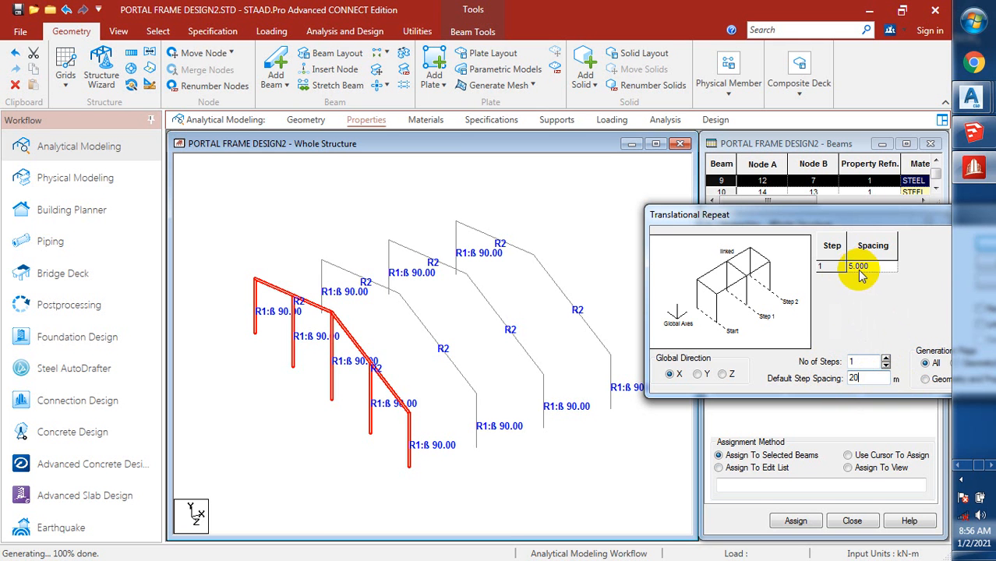
left_click_drag(855, 212, 657, 233)
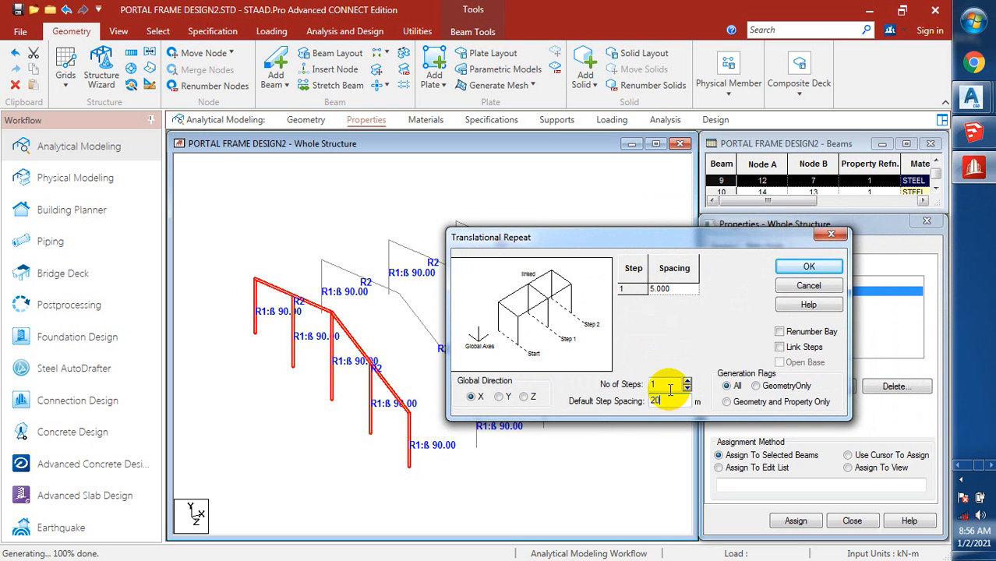
left_click(807, 264)
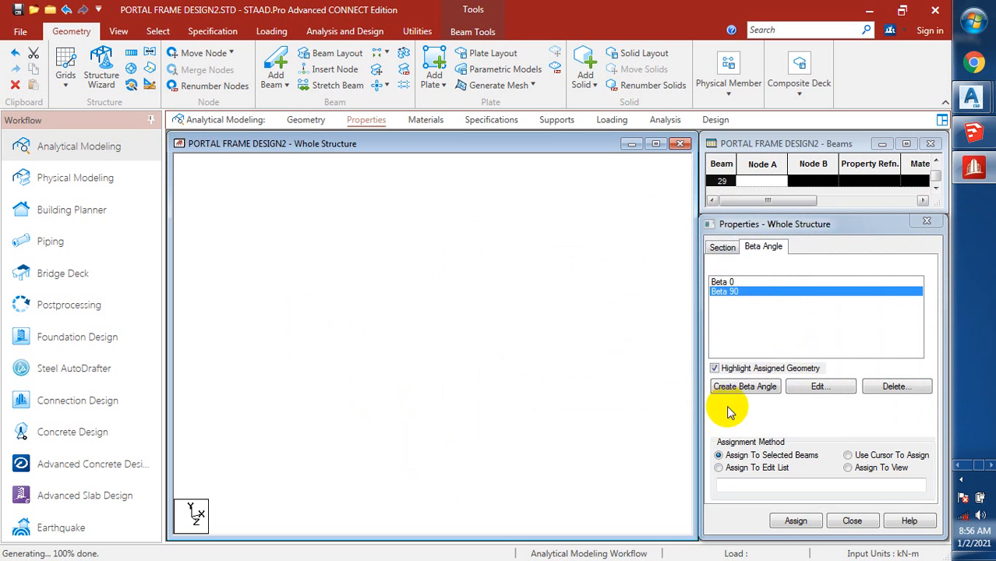
left_click(652, 304)
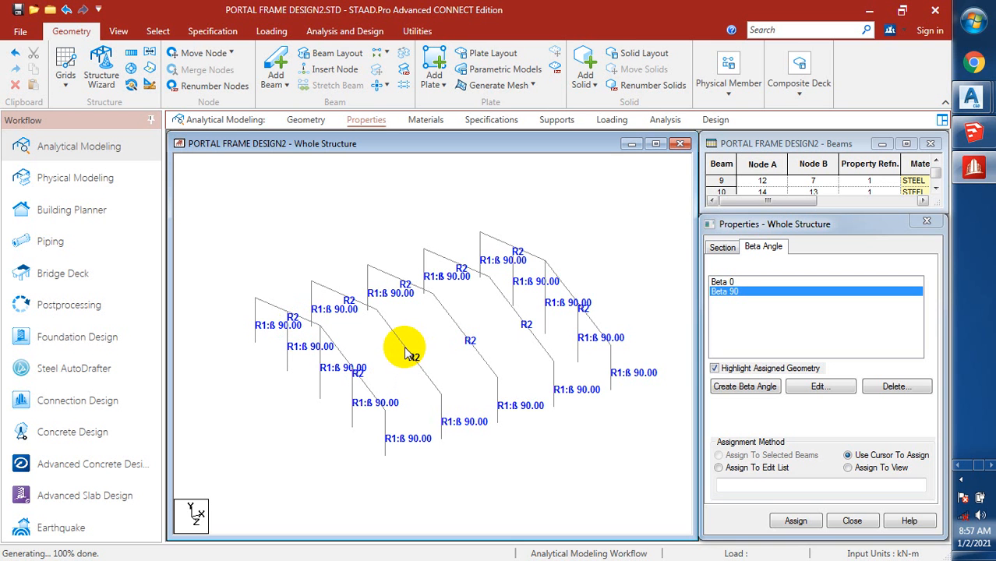
left_click(405, 353)
left_click(468, 339, "ctrl")
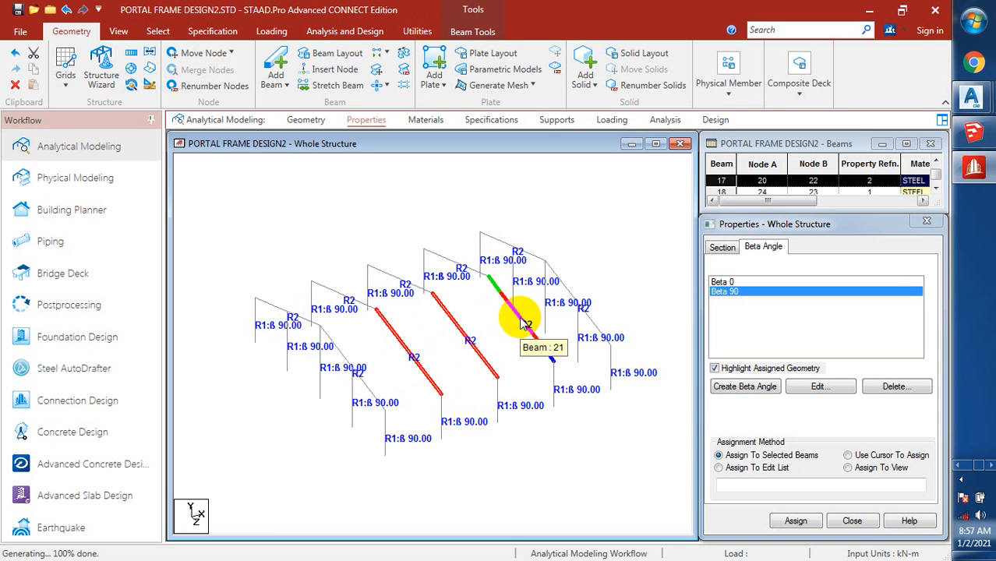
left_click(520, 322, "ctrl")
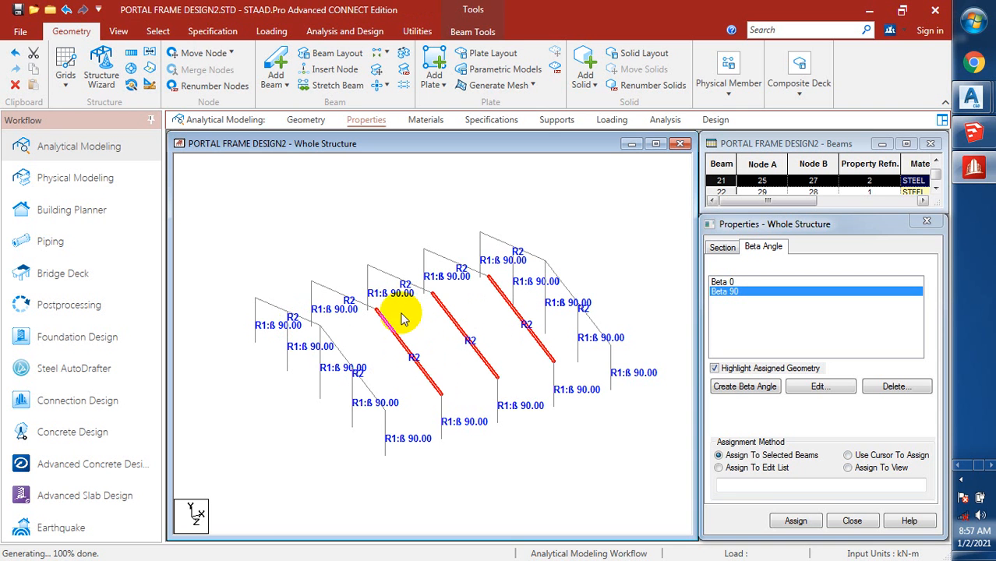
left_click(335, 294, "ctrl")
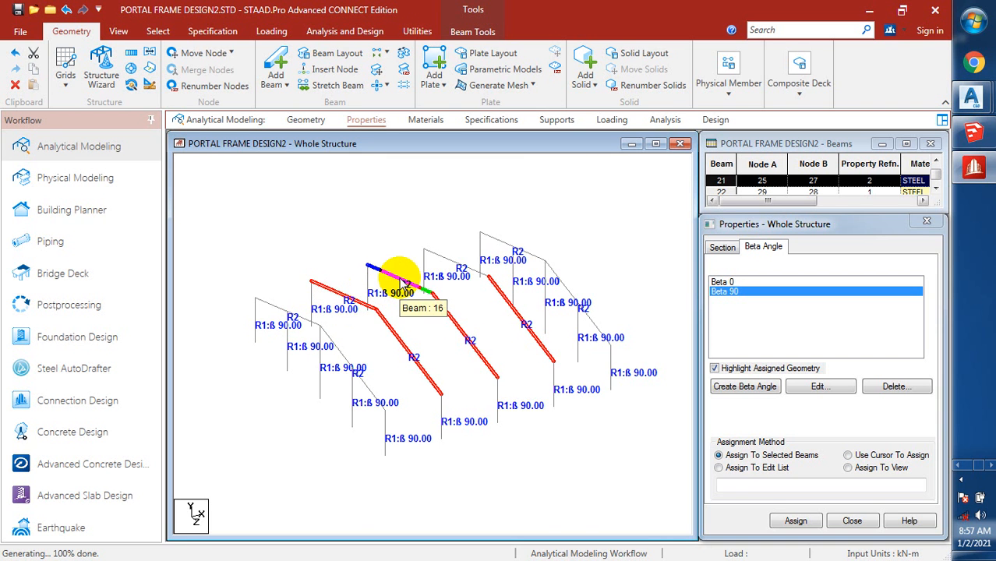
left_click(352, 261)
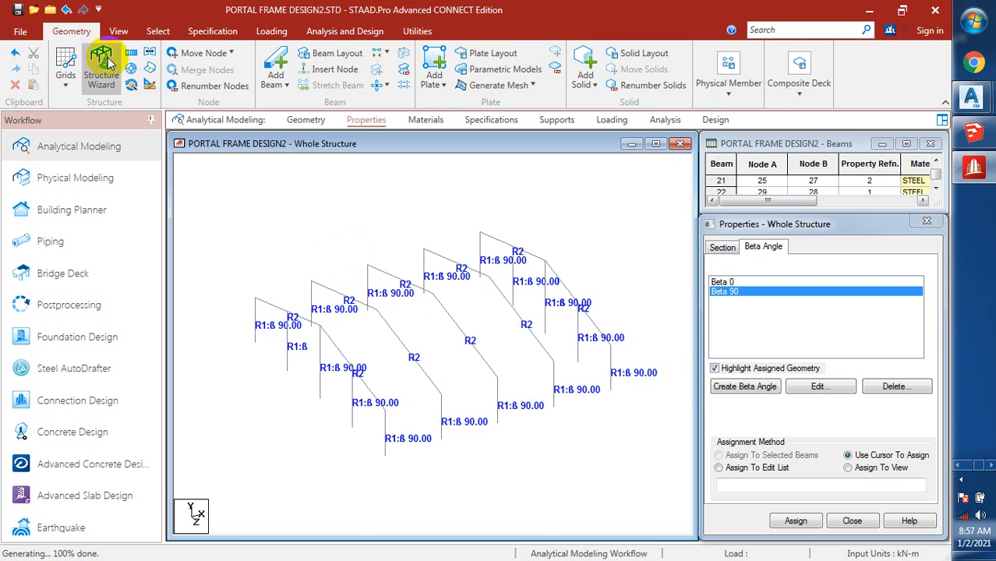
Show the frames in side elevation and select the nodes at the eaves, intermediate column tops and ridge
left_click(120, 35)
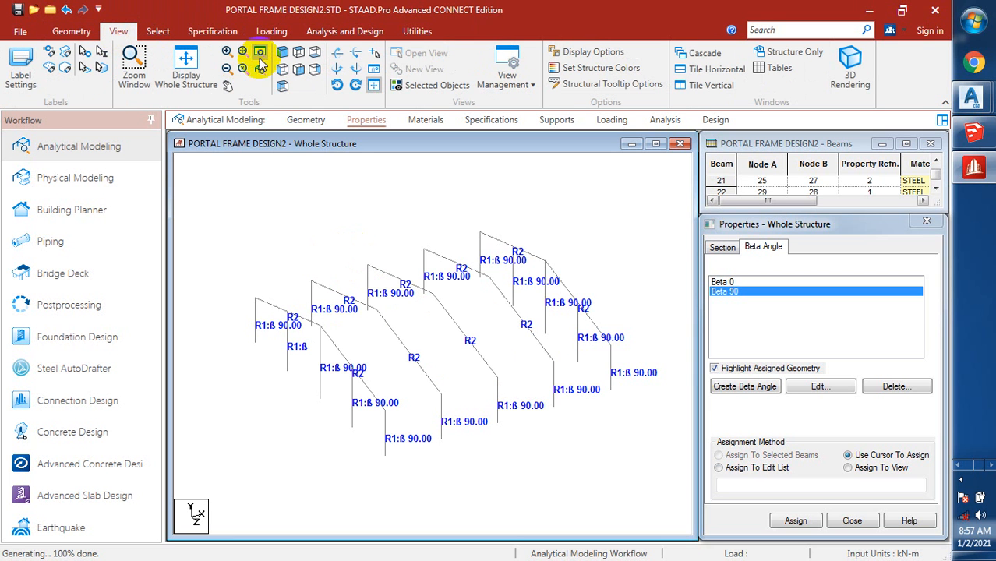
left_click(574, 304)
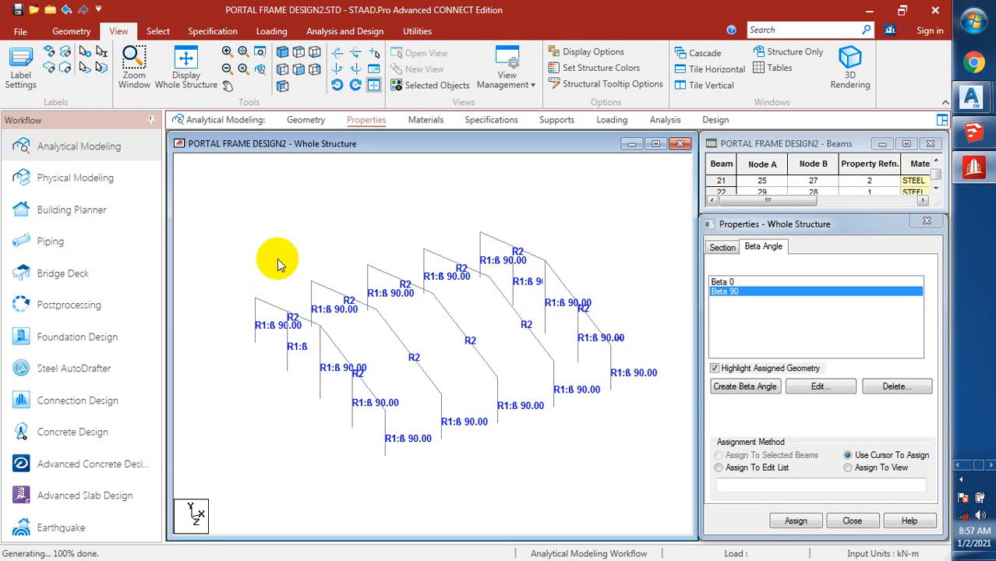
left_click(283, 71)
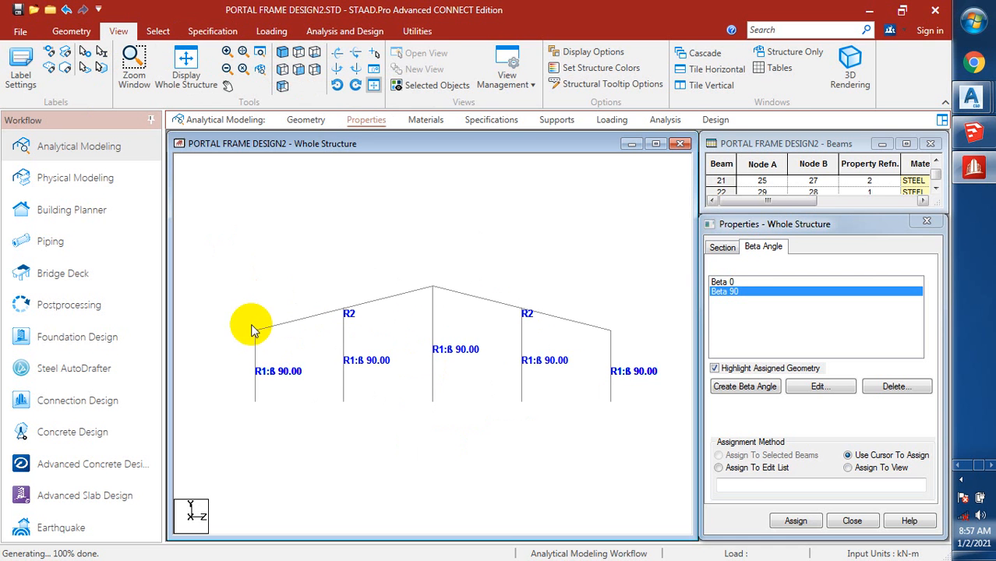
left_click(157, 31)
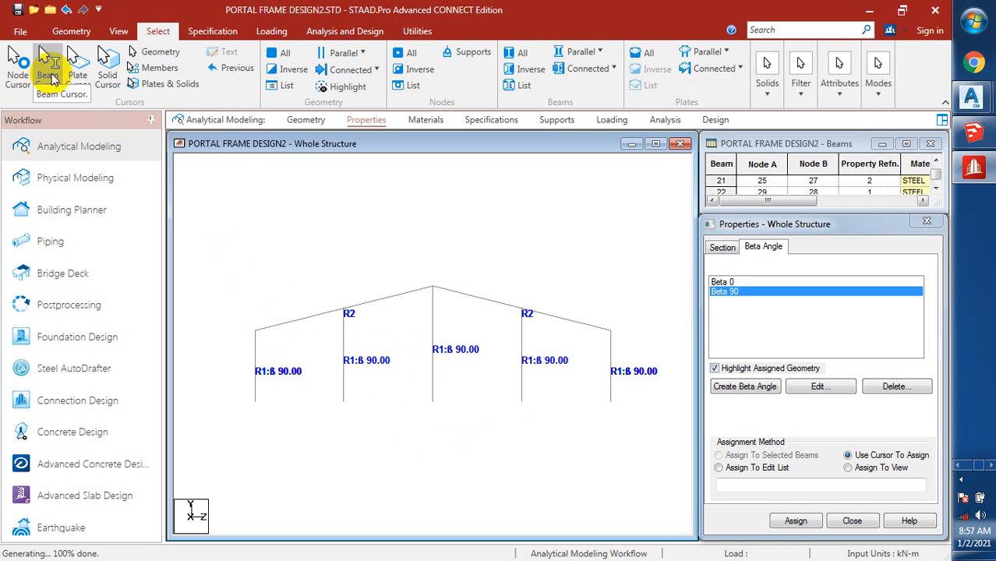
left_click(25, 75)
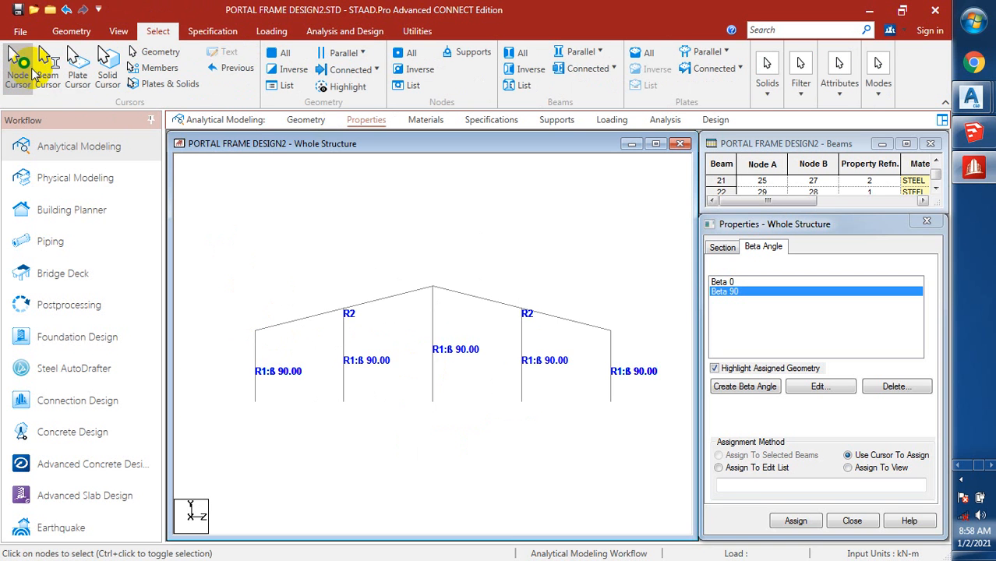
left_click_drag(243, 314, 285, 355)
left_click(343, 309, "ctrl")
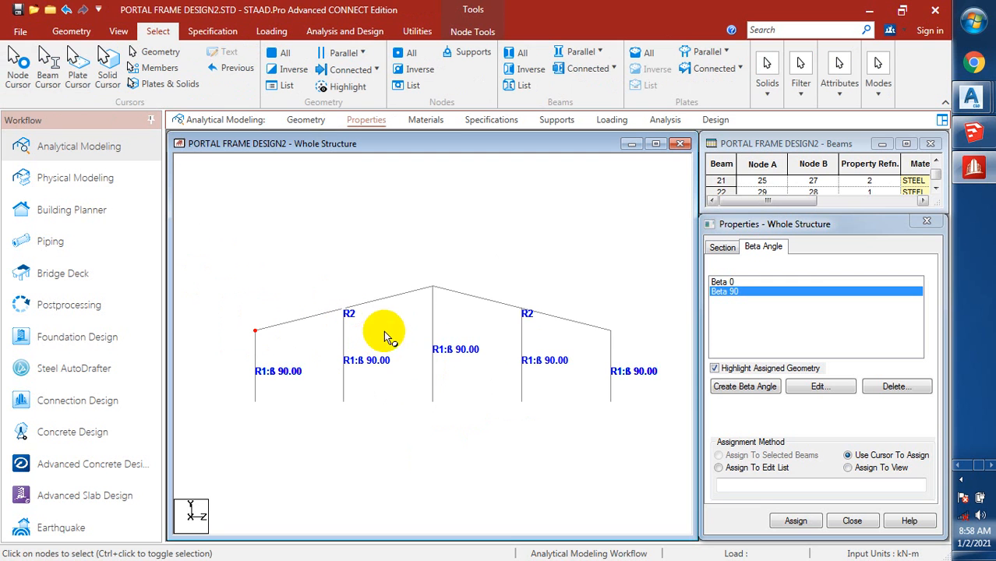
left_click(430, 286, "ctrl")
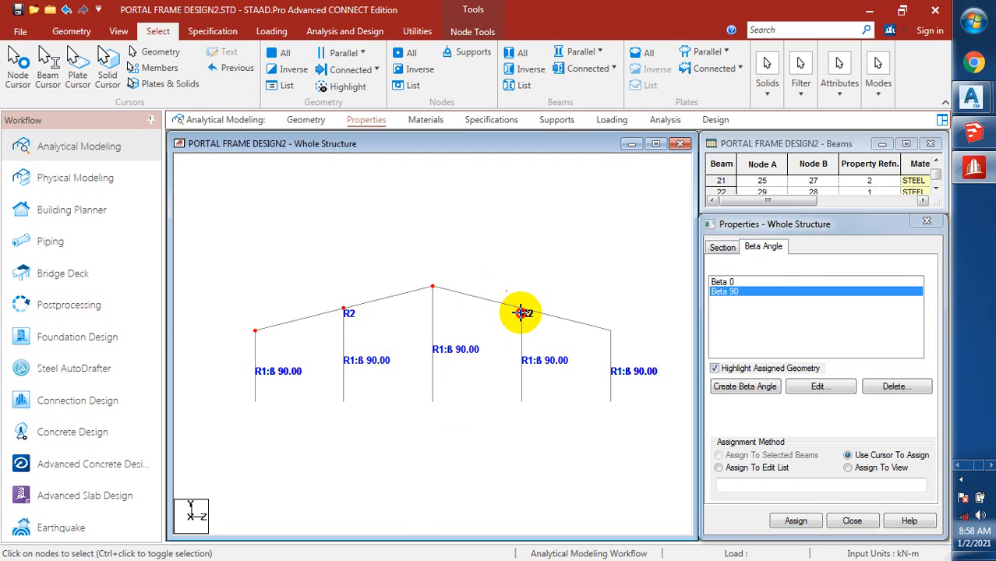
left_click(608, 331, "ctrl")
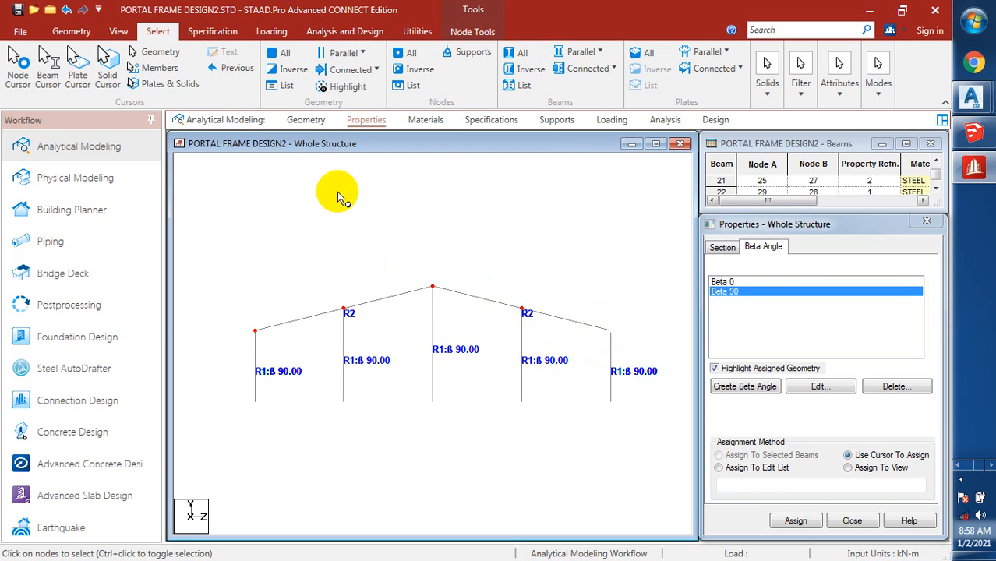
Return to the isometric view and connect the selected eaves, column-top and ridge nodes with beams along the X axis
left_click(118, 32)
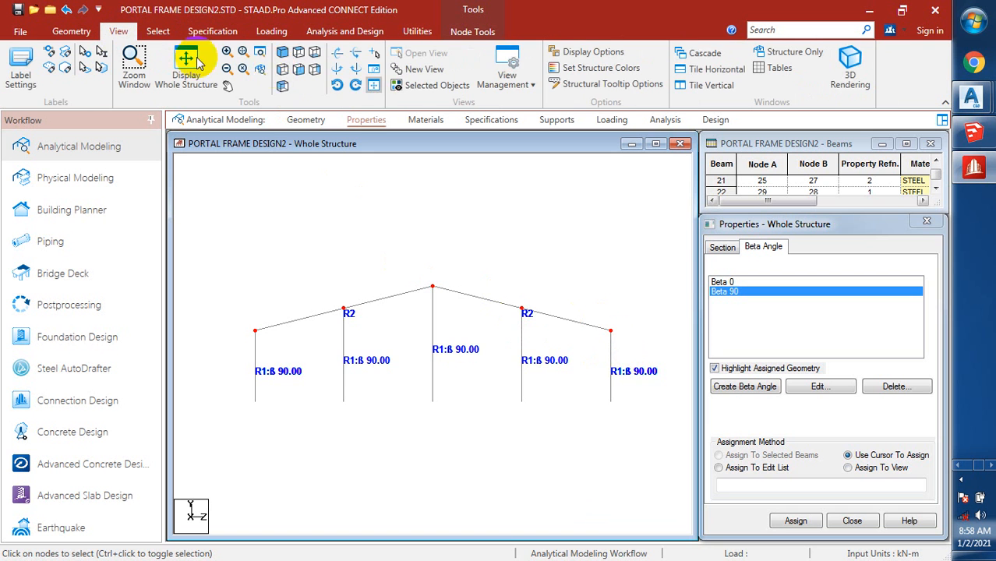
left_click(282, 84)
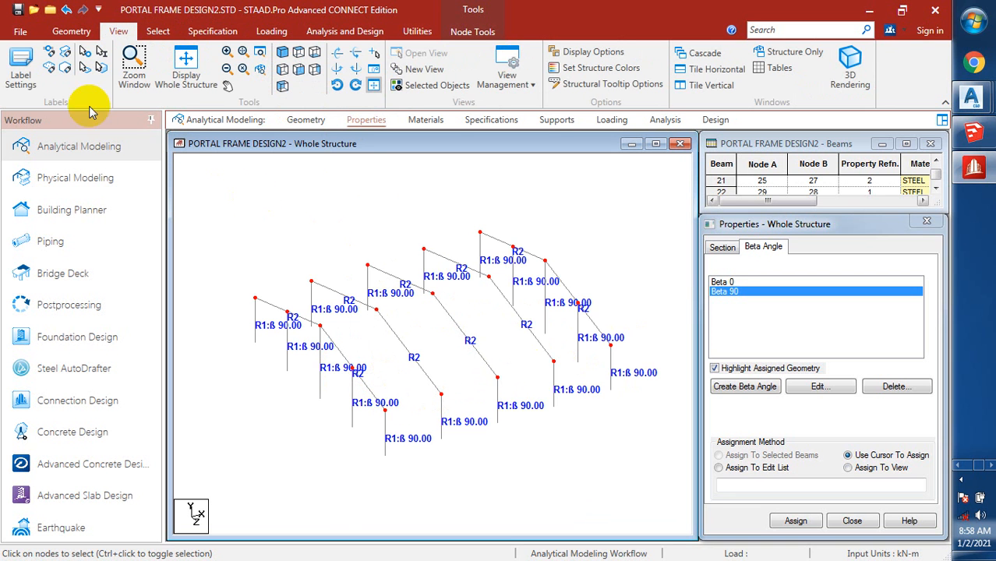
left_click(136, 66)
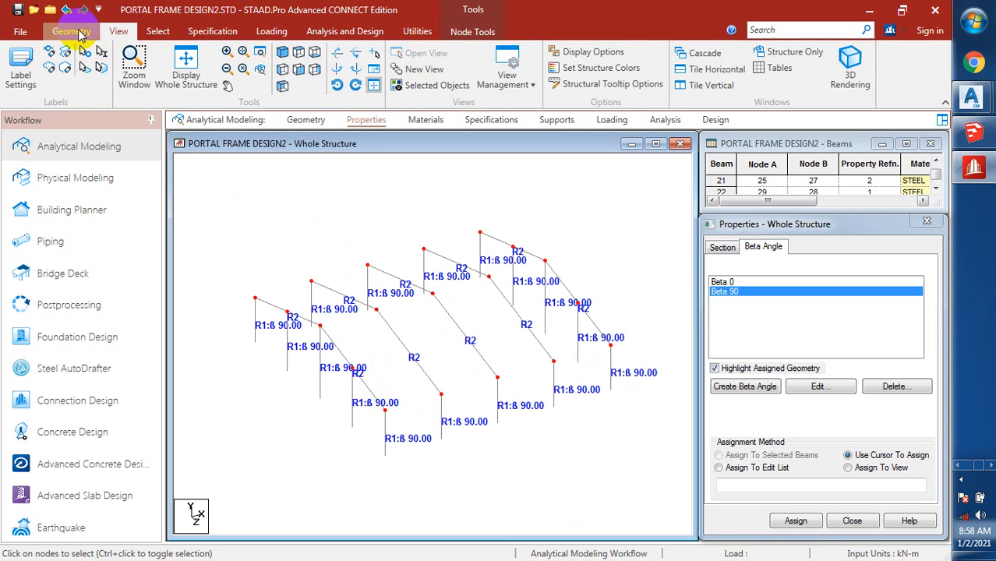
left_click(75, 33)
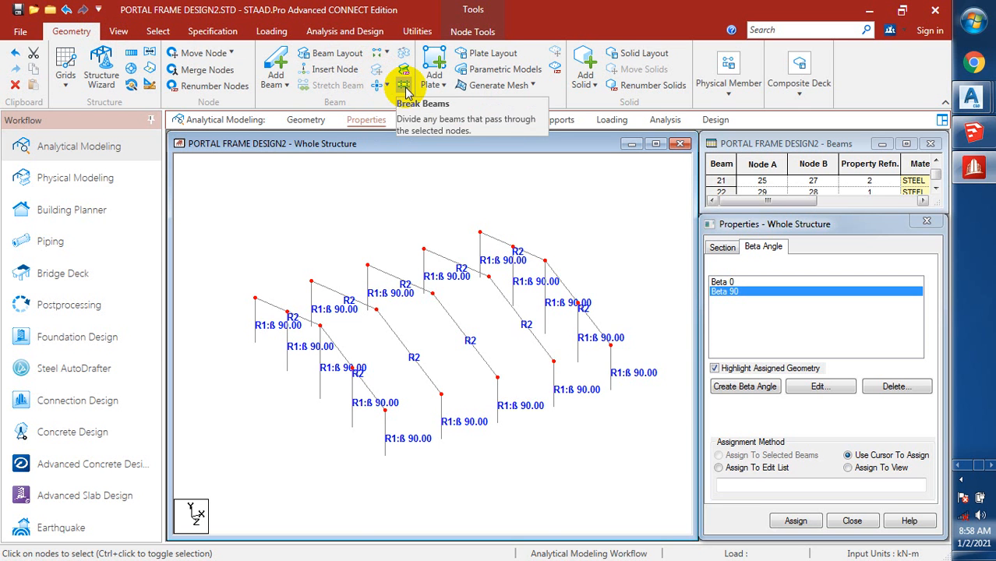
left_click(381, 53)
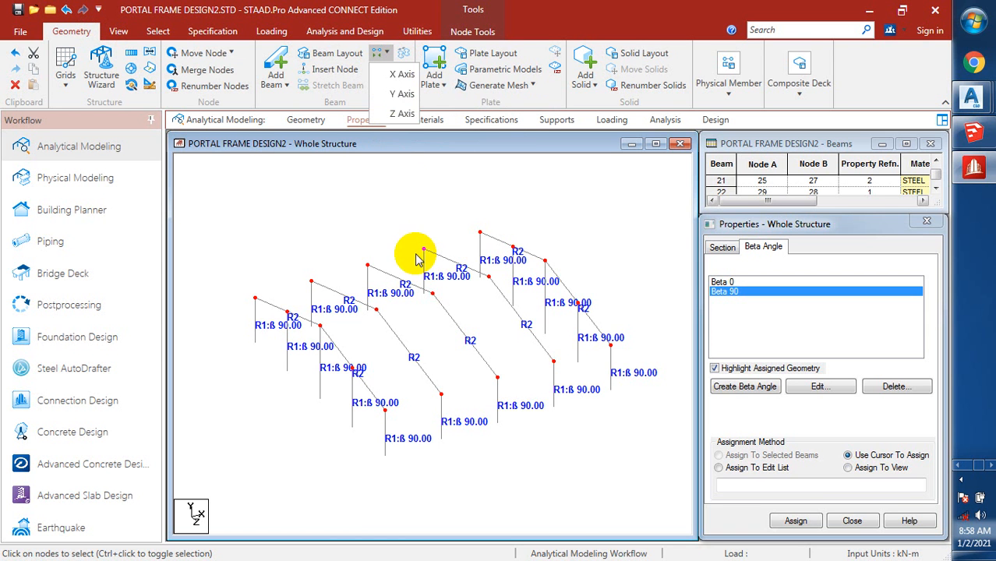
left_click(400, 76)
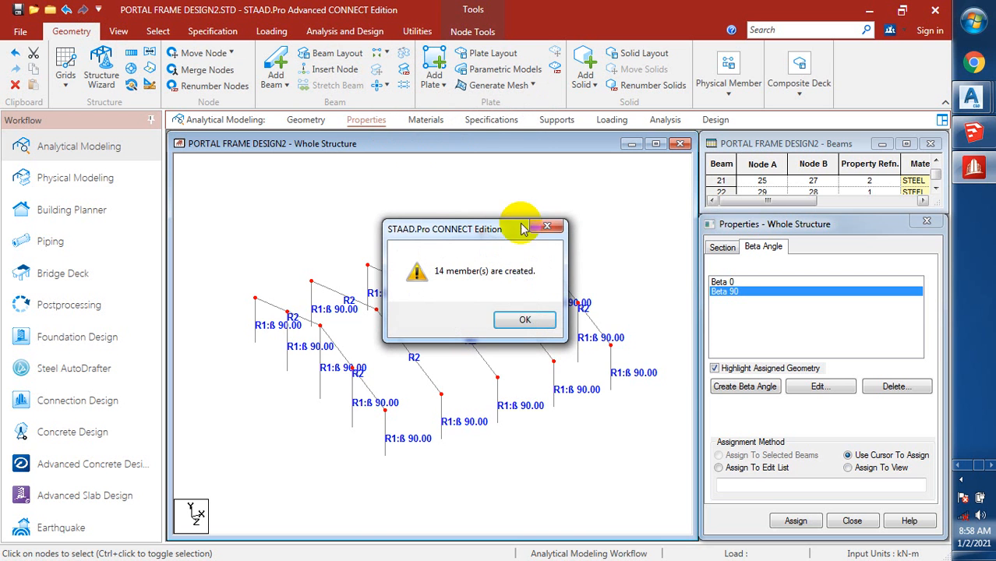
left_click(524, 321)
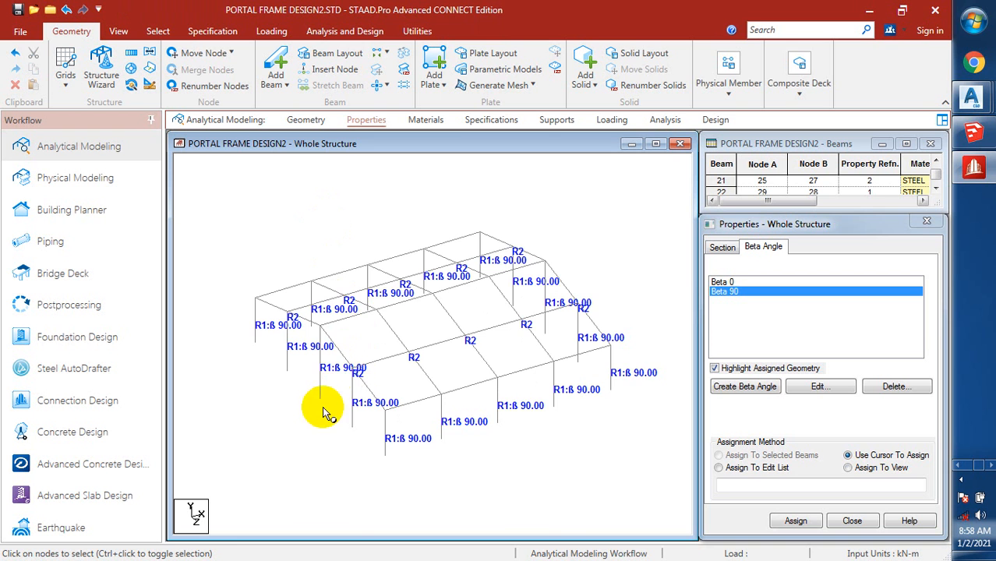
Reopen the section properties and highlight the members assigned UB356X171X45
scroll(362, 238, "down", 1)
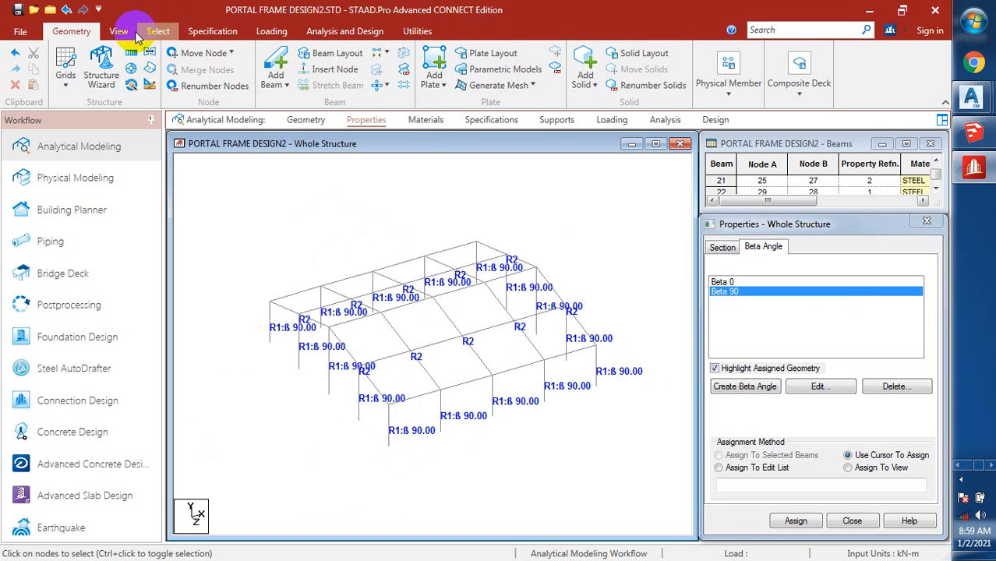
left_click(364, 124)
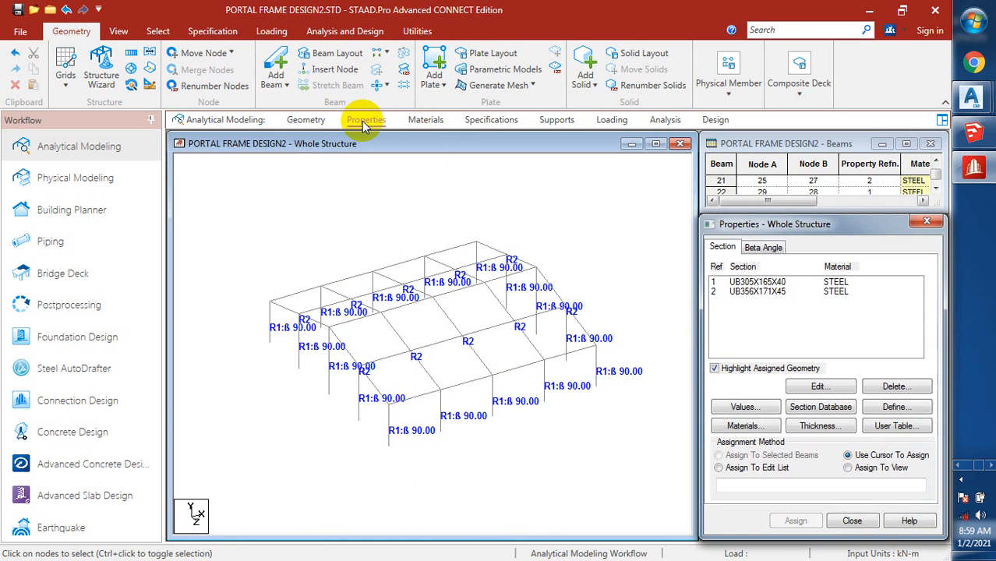
left_click(774, 291)
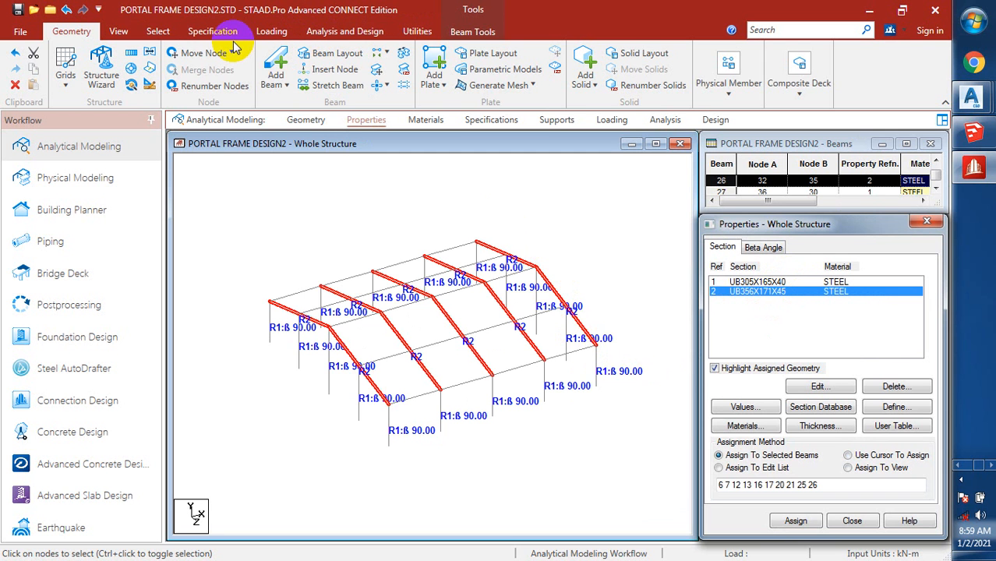
Select all beams parallel to X and assign the UB356X171X45 section to the selected beams
left_click(157, 31)
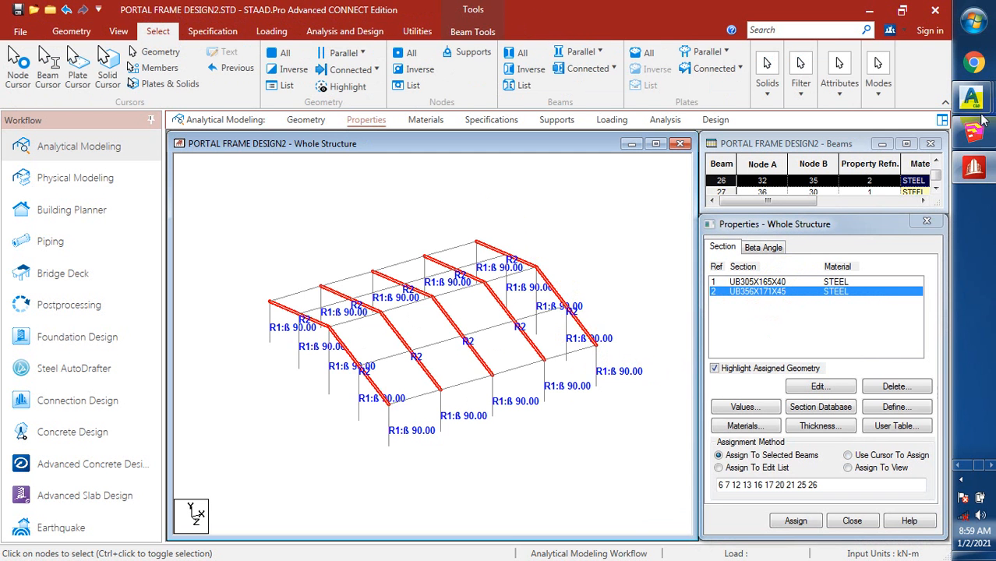
left_click(363, 53)
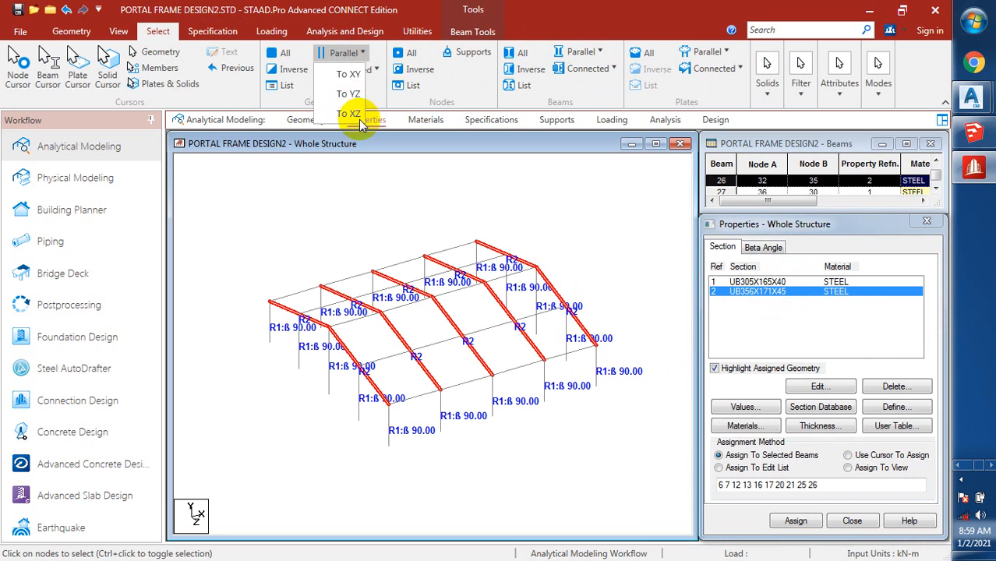
left_click(599, 52)
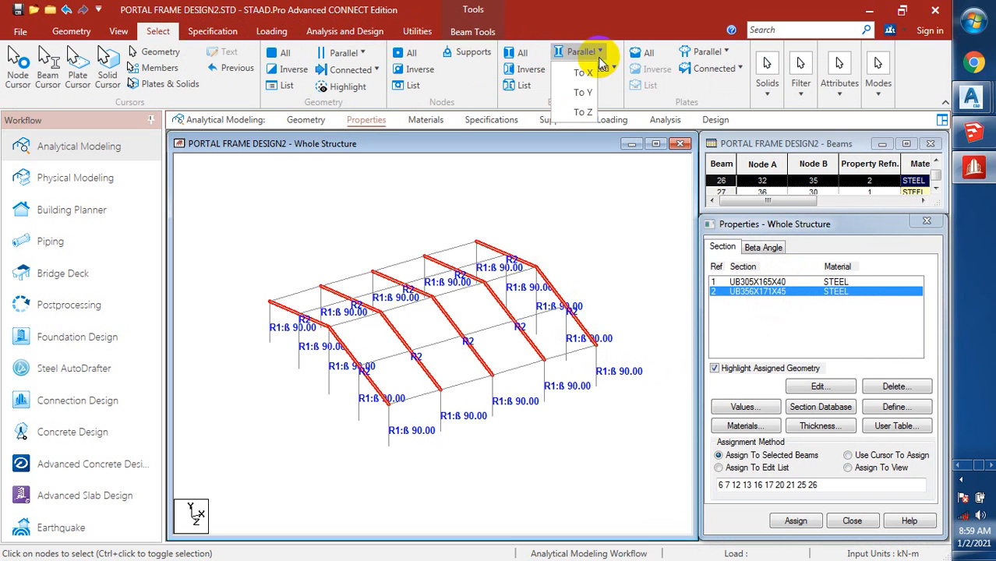
left_click(582, 112)
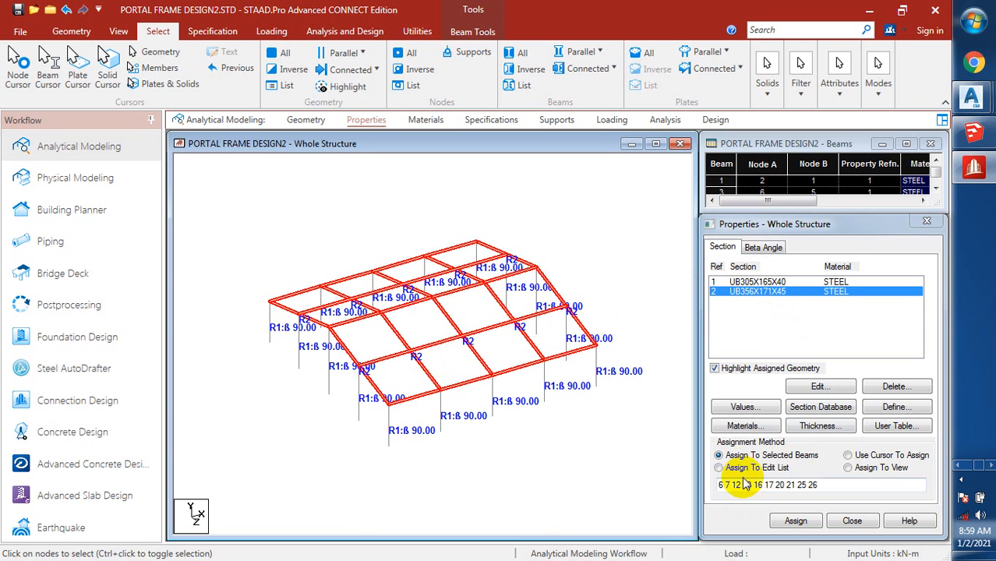
left_click(795, 520)
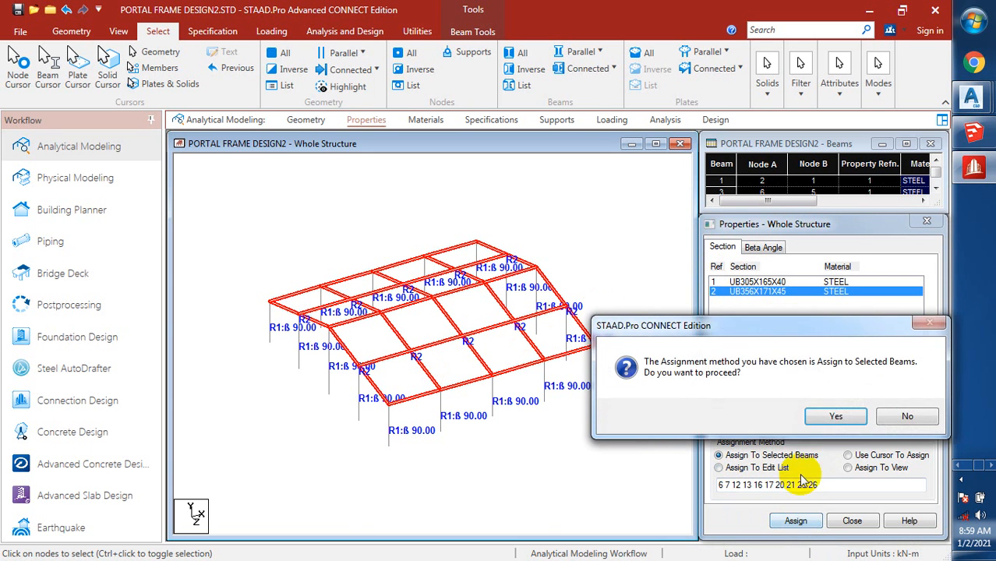
left_click(825, 416)
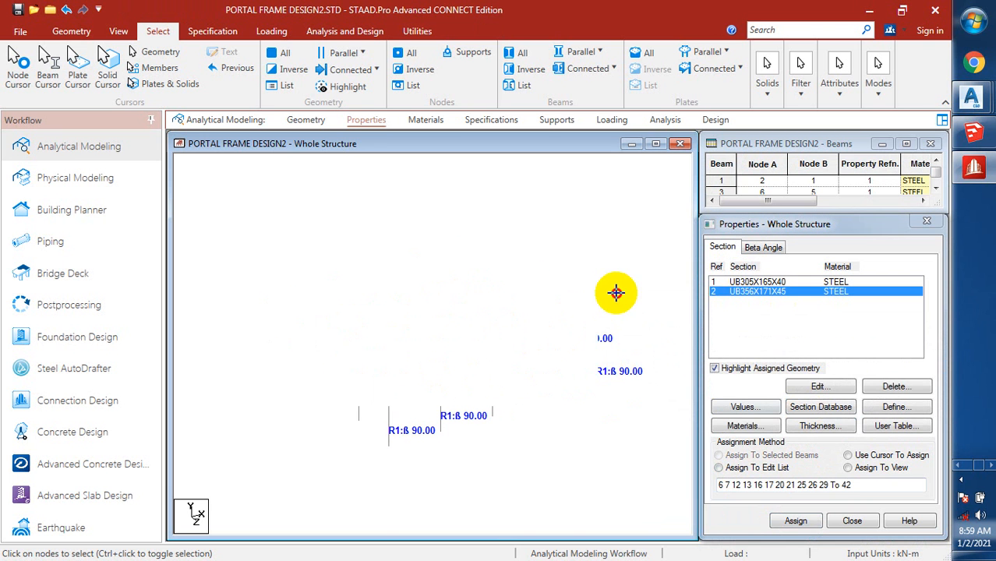
Display the whole structure with full 3D sections
right_click(319, 226)
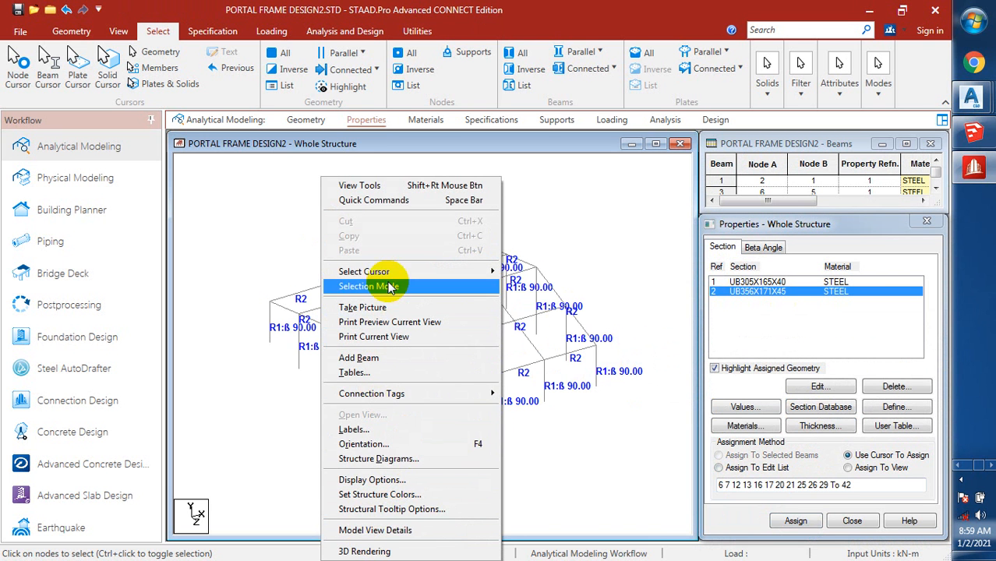
left_click(415, 481)
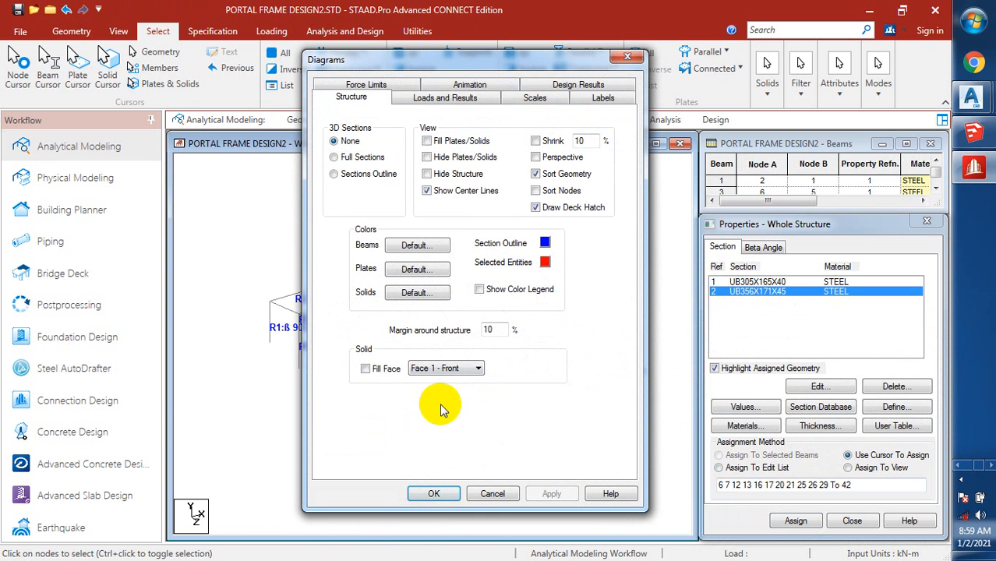
left_click(341, 156)
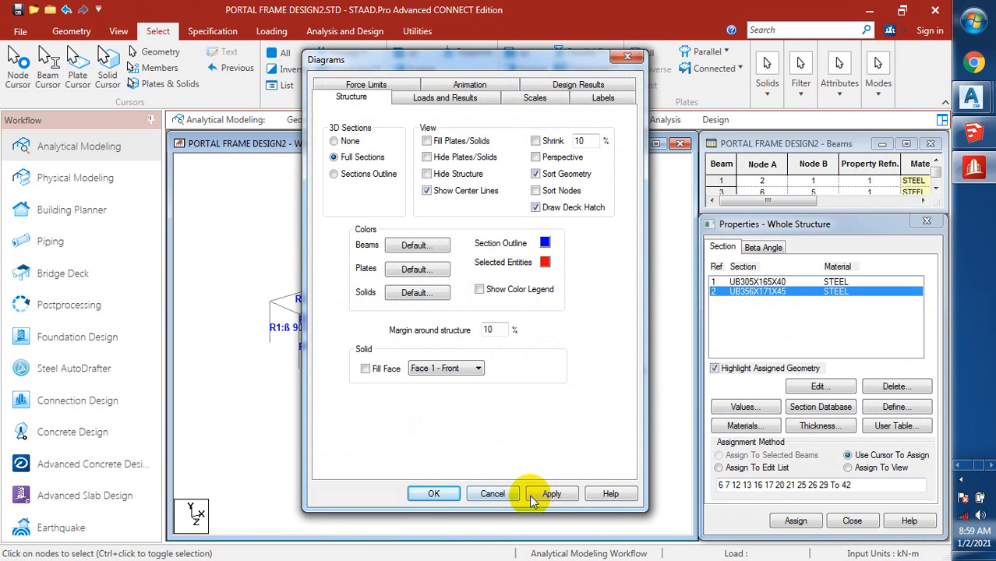
left_click(538, 493)
left_click(431, 494)
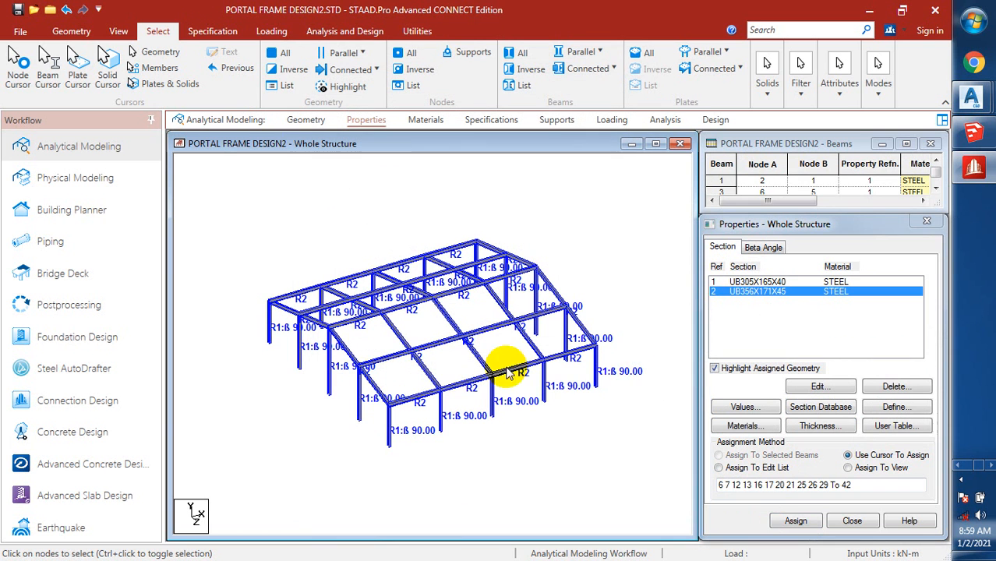
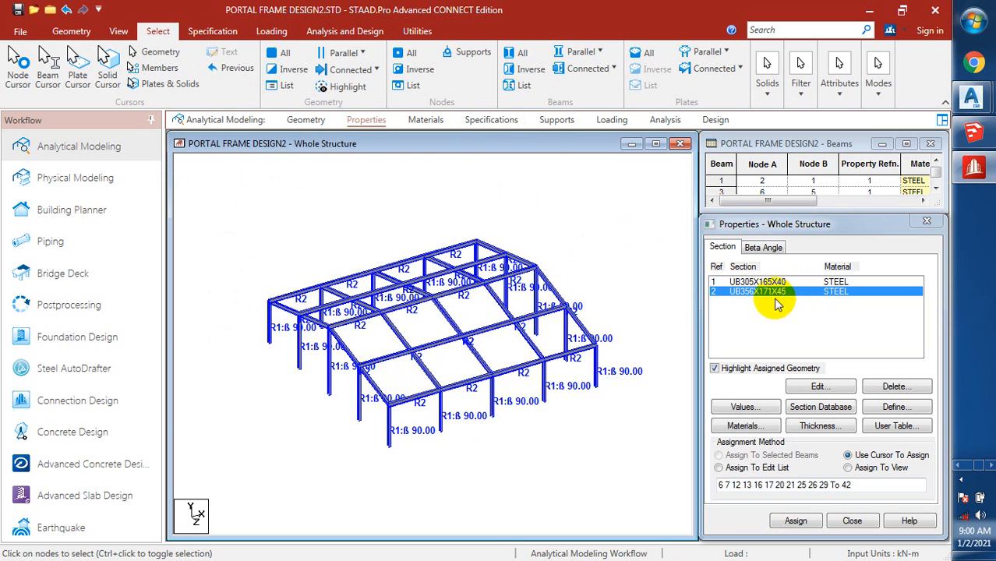
Set the 3D section display back to None so members show as plain lines
right_click(258, 239)
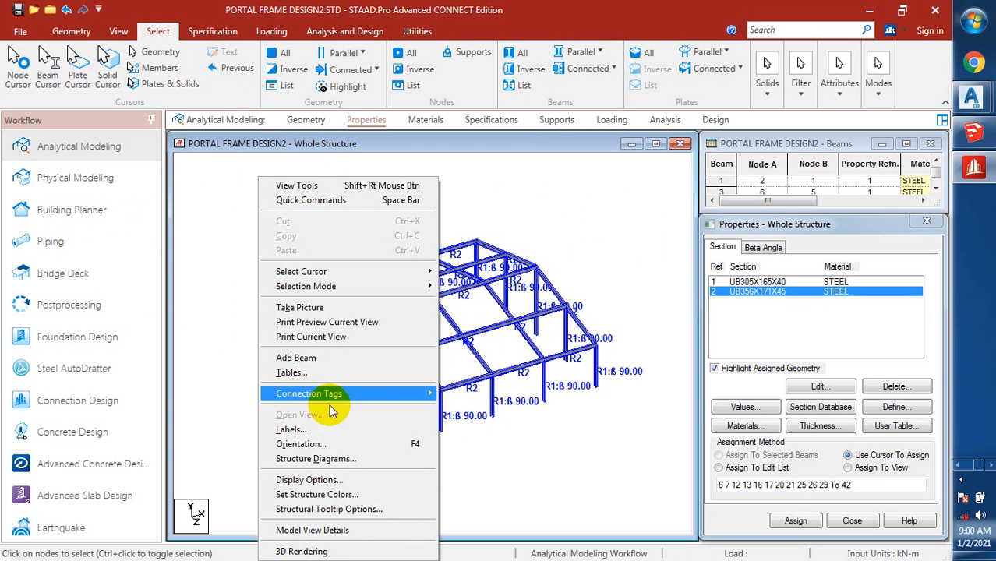
left_click(343, 459)
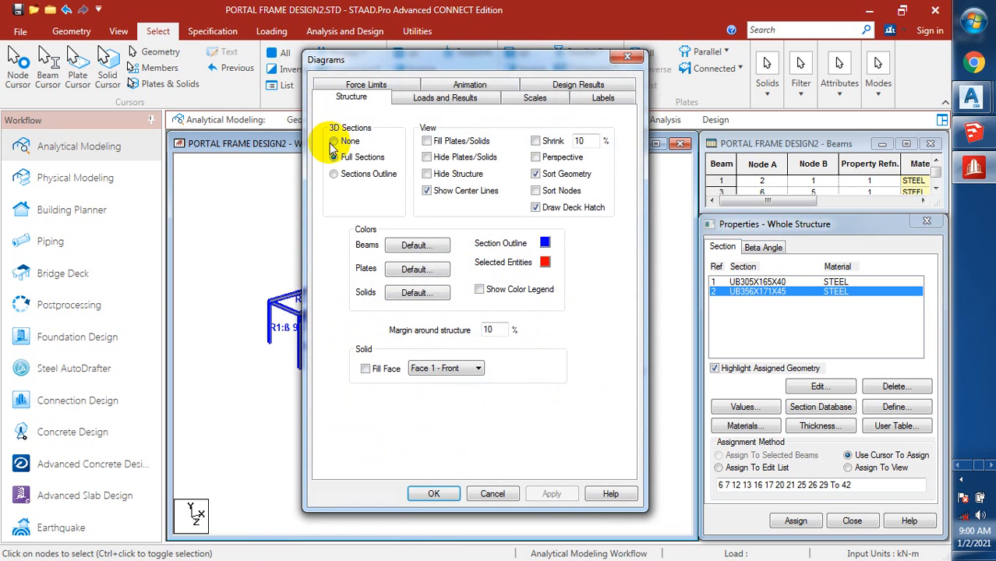
left_click(333, 141)
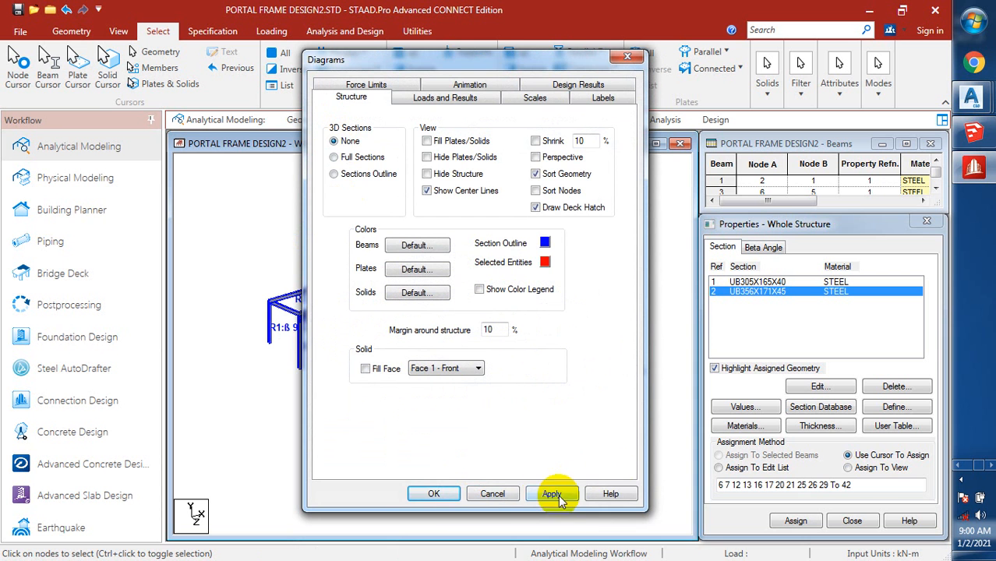
left_click(562, 493)
left_click(433, 493)
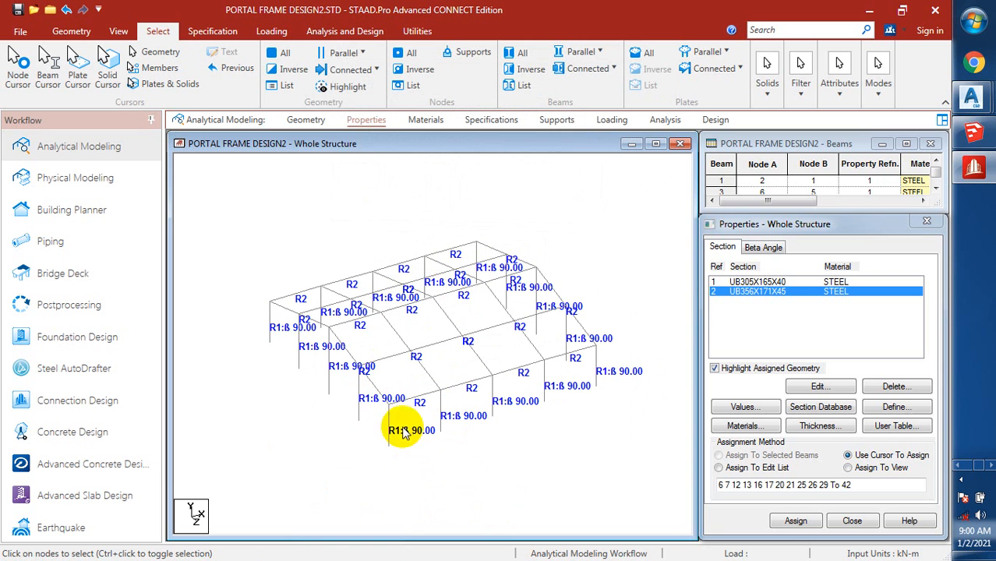
Return to the geometry view and add two crossing diagonal beams between the first two outer columns of the Z = 20 m side wall
left_click(482, 124)
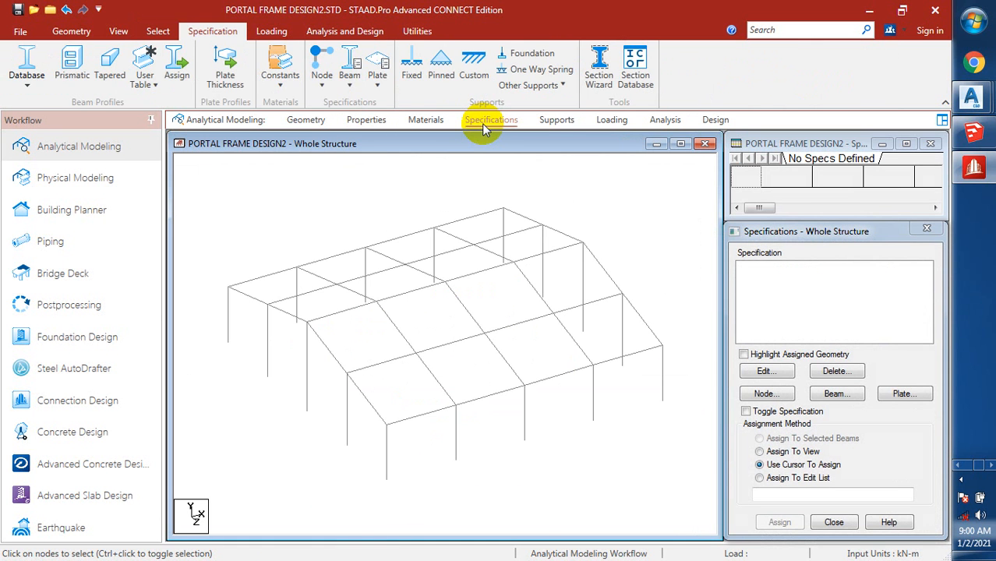
left_click(298, 123)
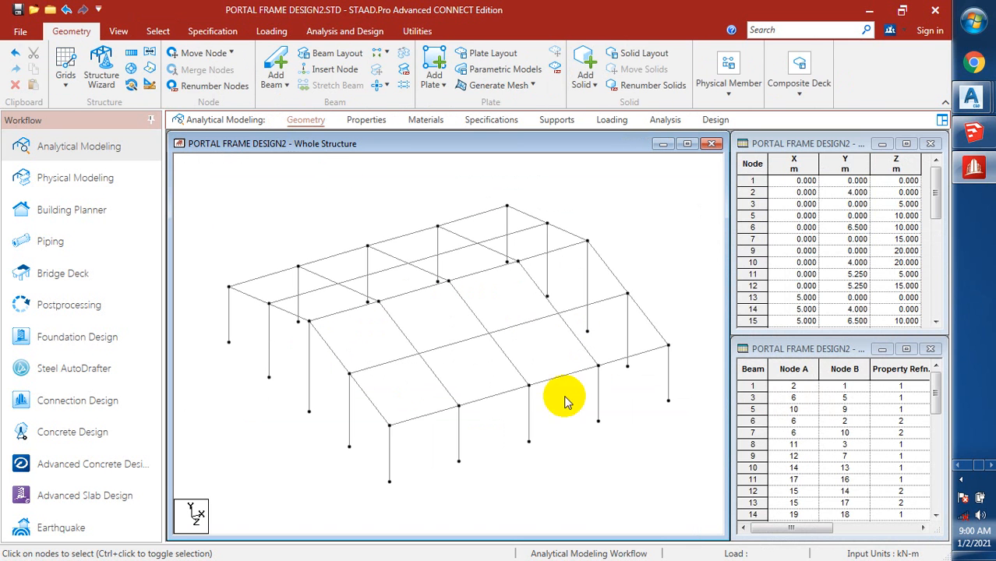
left_click(127, 31)
left_click(152, 32)
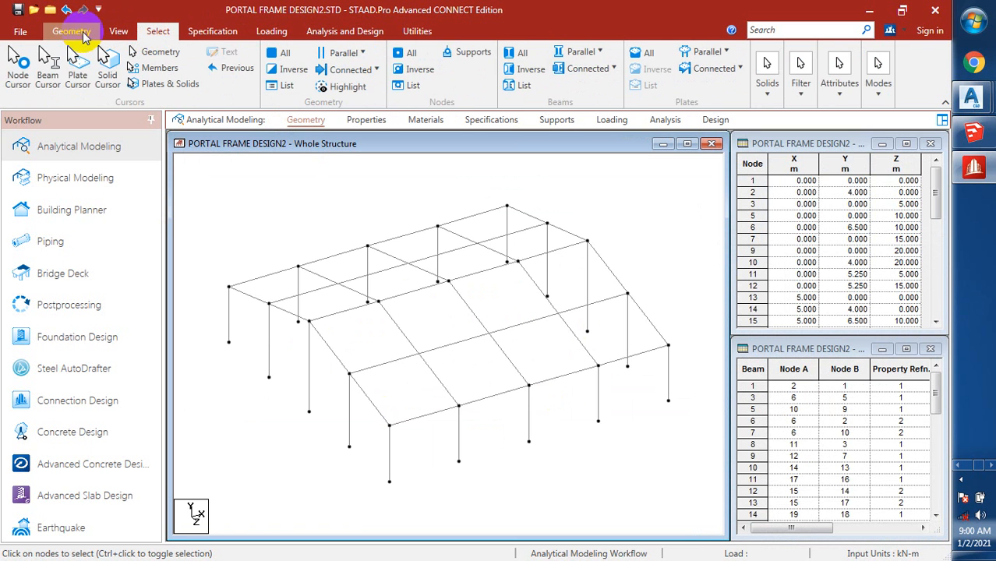
left_click(71, 31)
left_click(279, 59)
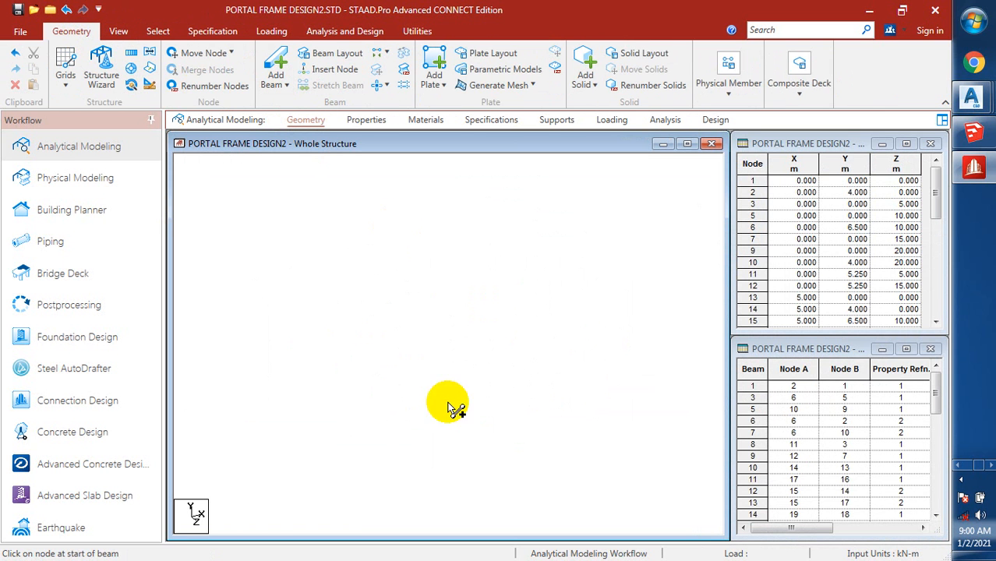
left_click_drag(389, 481, 459, 406)
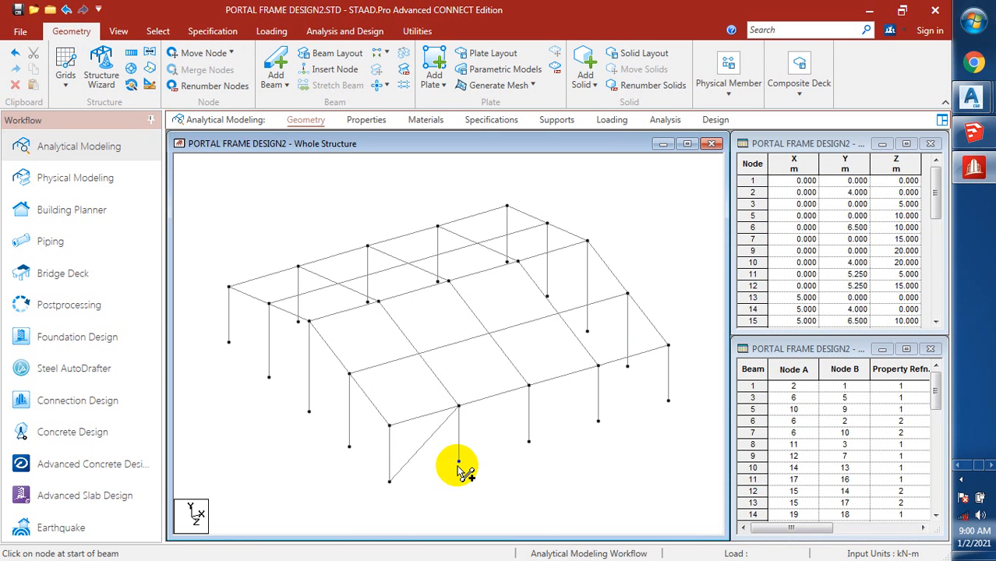
left_click_drag(460, 463, 389, 425)
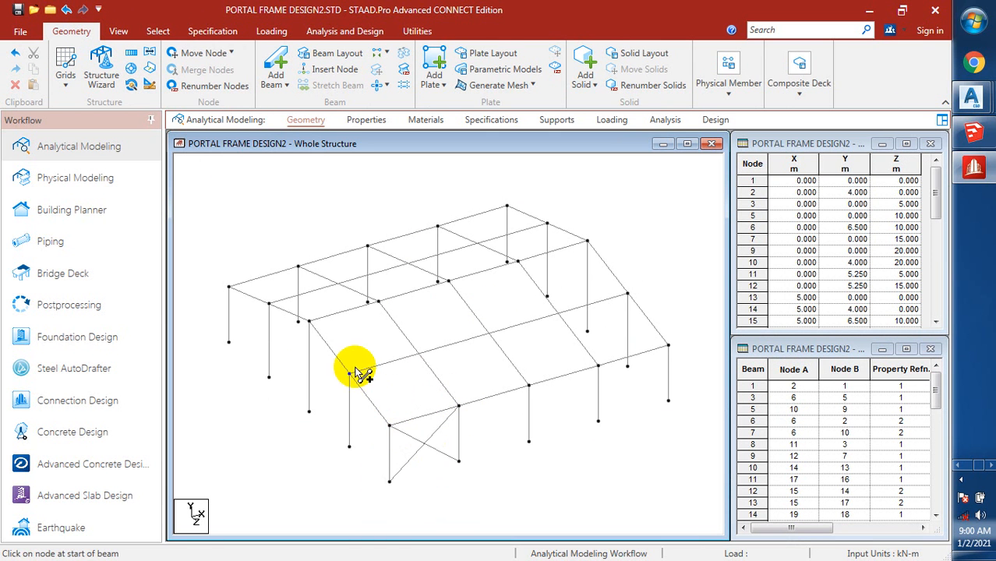
Add a roof diagonal from the end frame's intermediate column top to the second frame's eaves, and insert two evenly spaced nodes into beam 13
left_click_drag(349, 375, 457, 405)
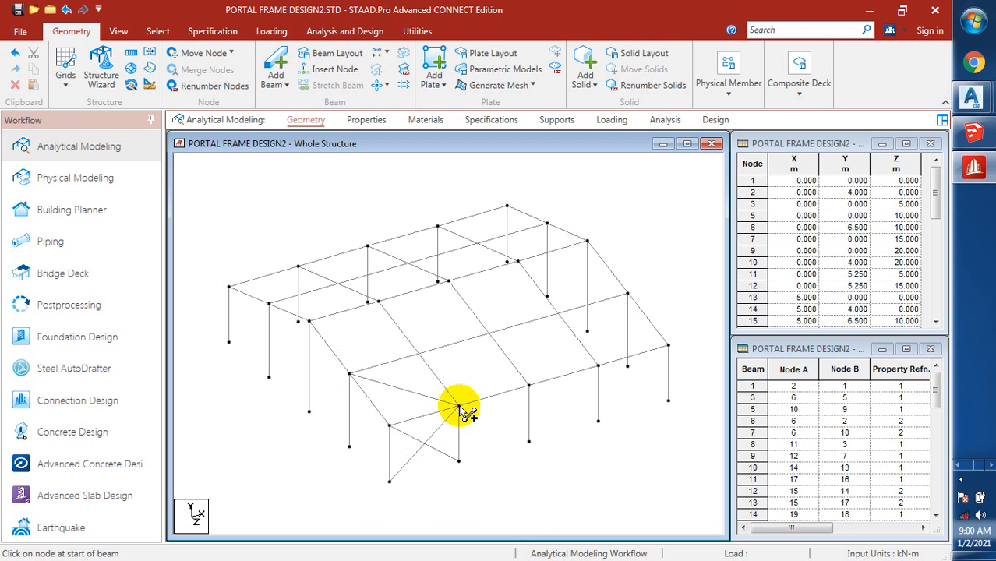
left_click_drag(389, 425, 421, 362)
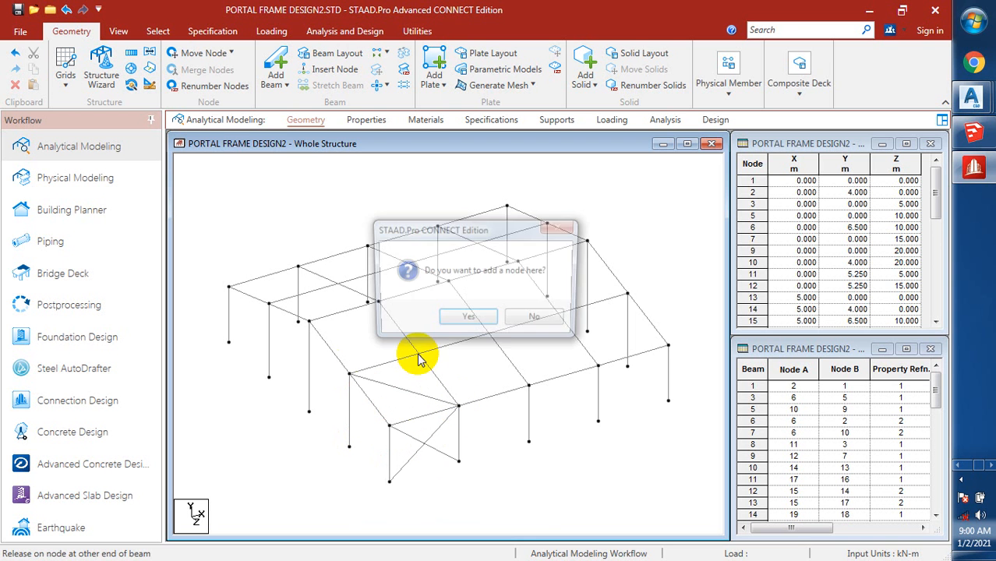
left_click(458, 321)
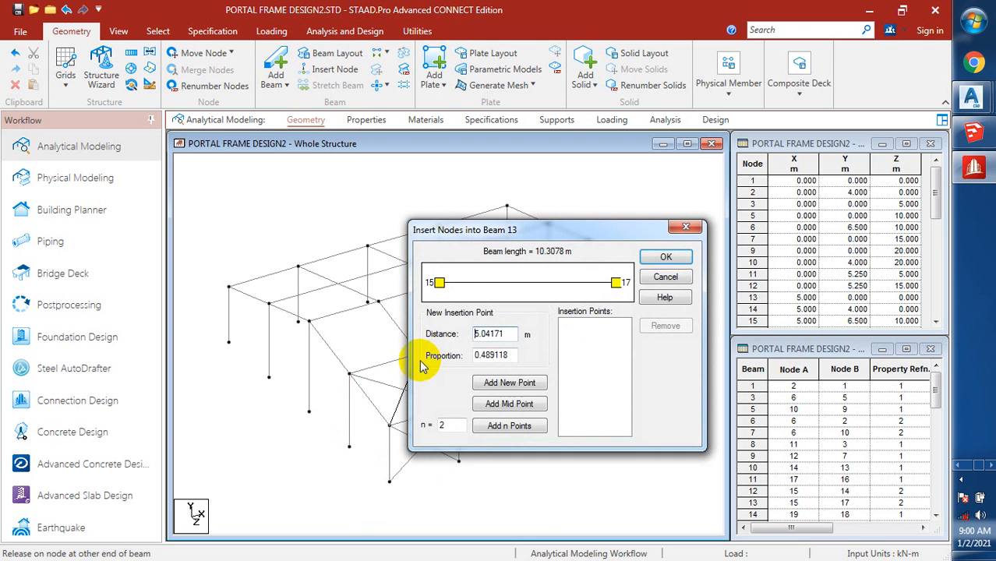
left_click(666, 257)
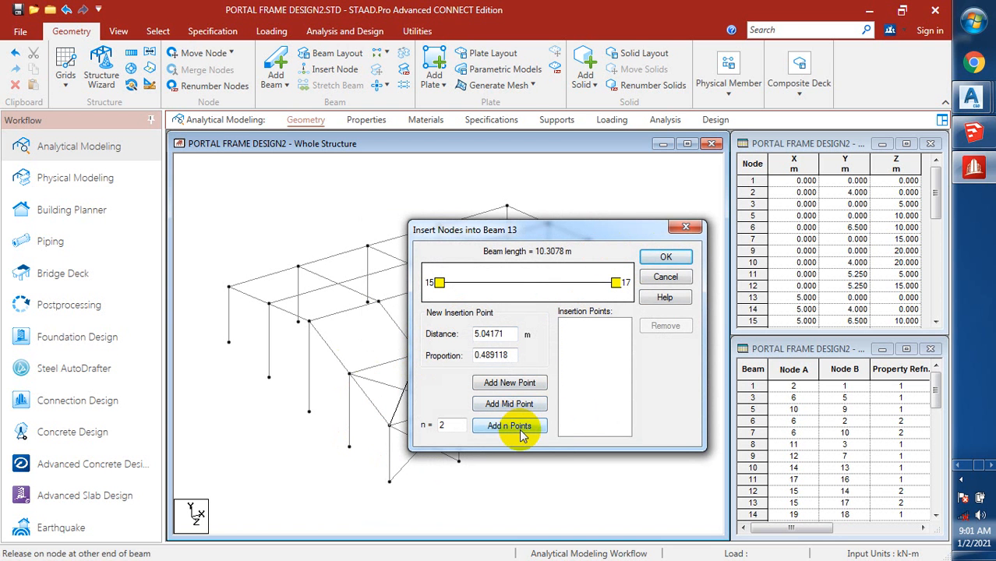
left_click_drag(573, 227, 651, 172)
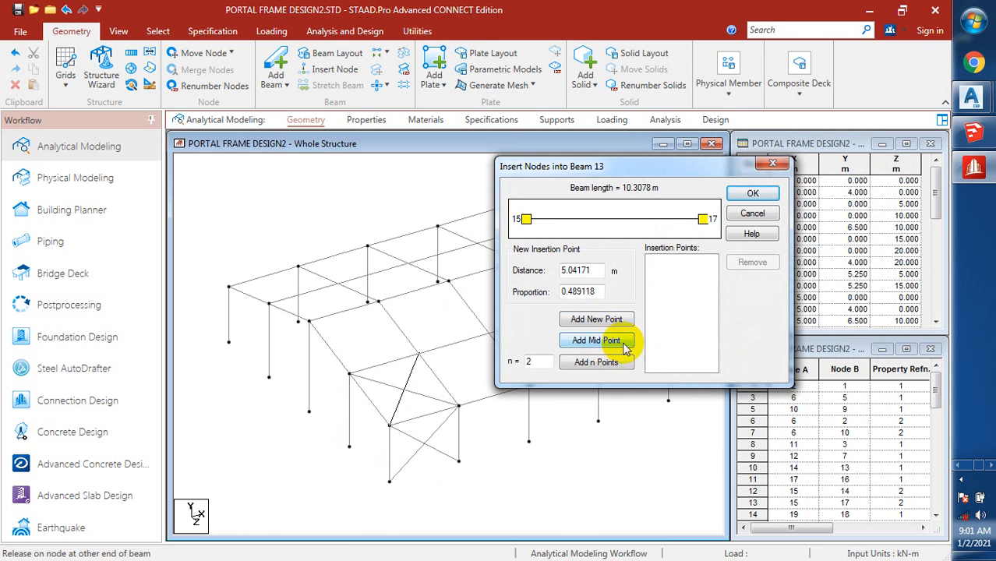
left_click(596, 362)
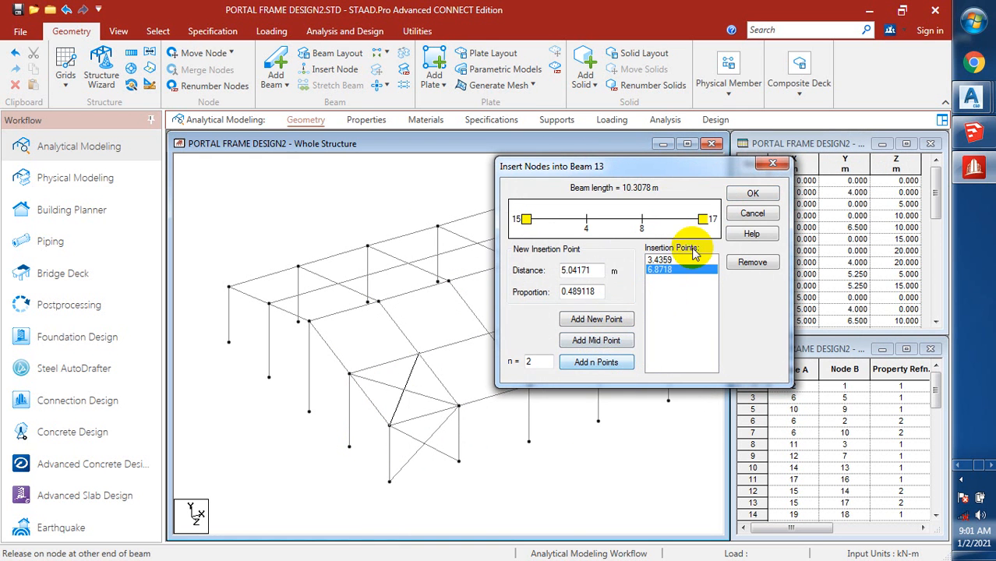
left_click(752, 193)
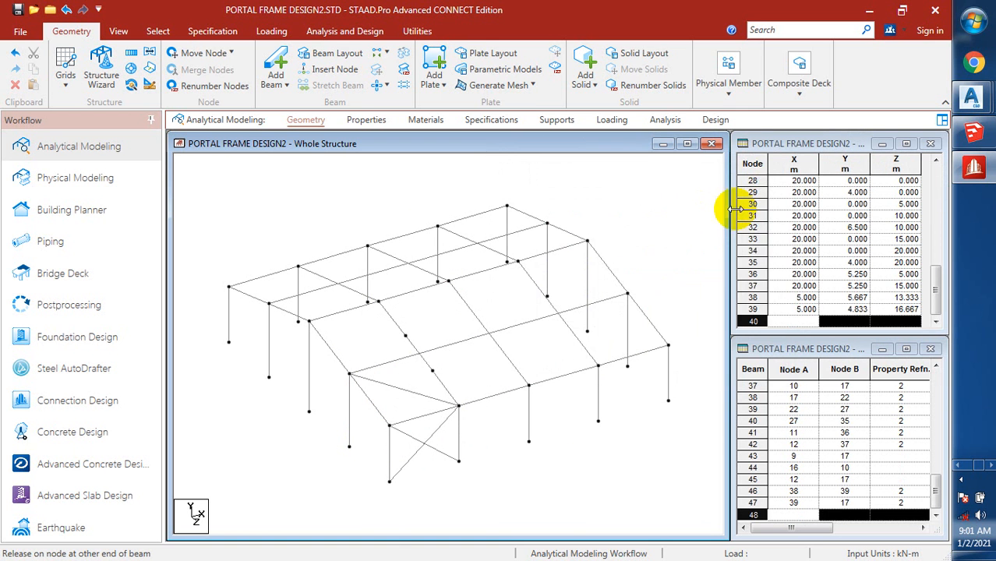
Add the opposing roof diagonal from the end frame's eaves to the second frame's rafter, inserting a node at 1.74147 m along beam 46
left_click(419, 360)
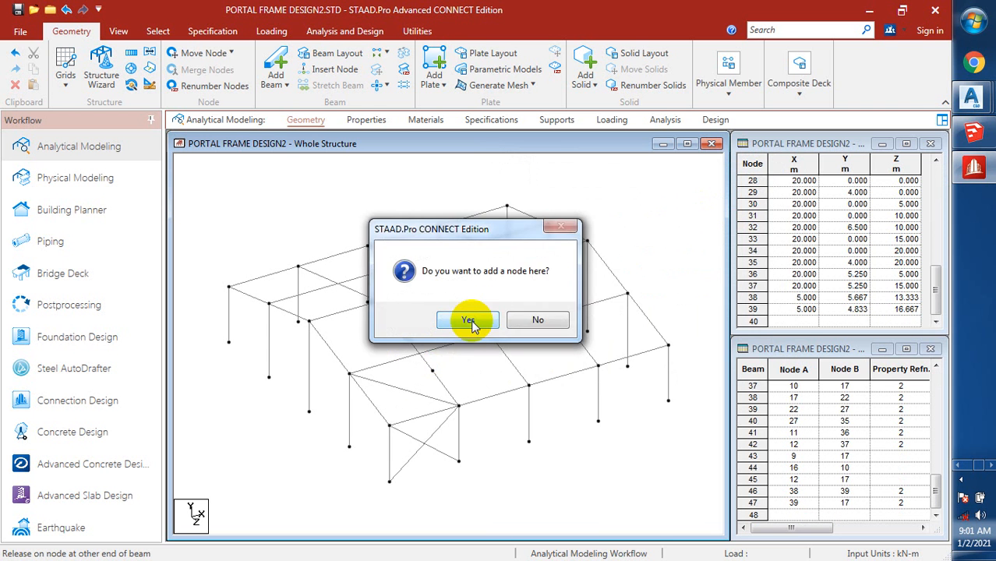
left_click(471, 321)
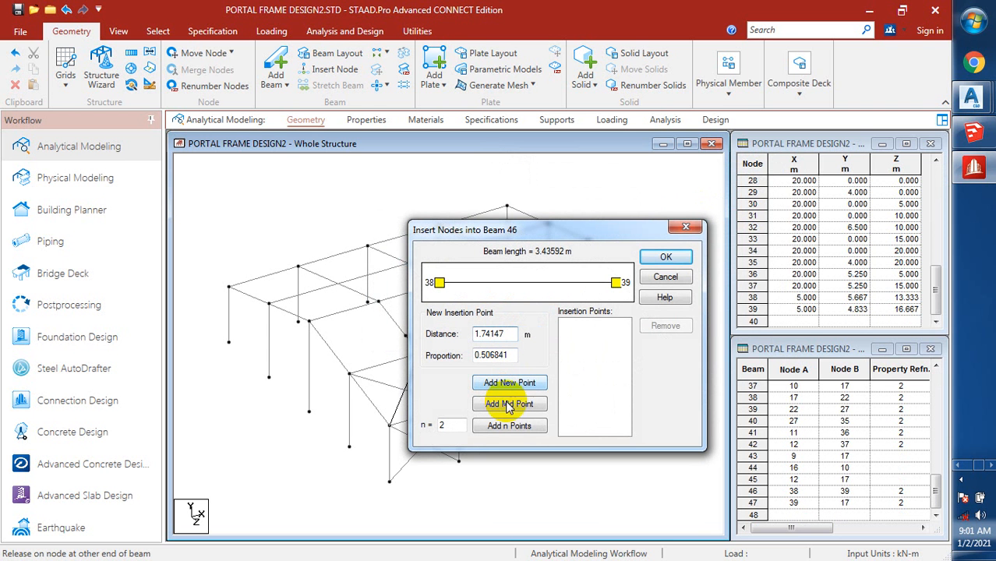
left_click(523, 384)
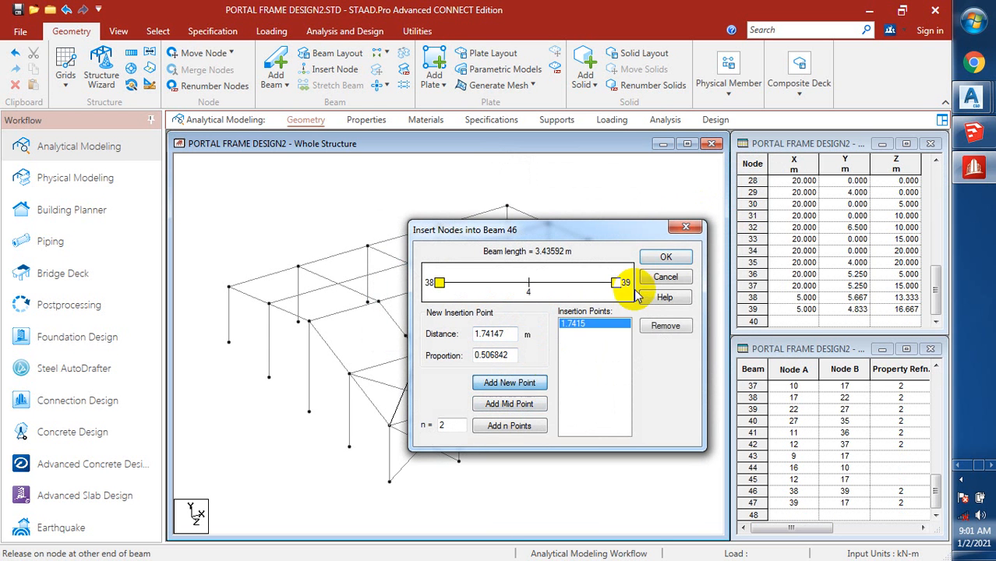
left_click(666, 258)
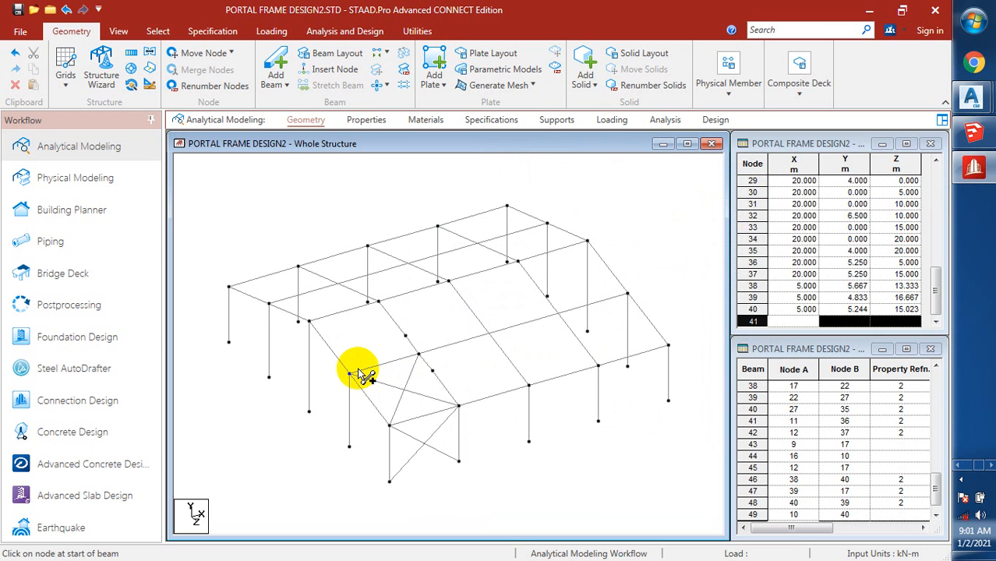
Cross-brace the remaining roof panels of the first bay, inserting a node at 5.06951 m along beam 12 for the diagonals
left_click_drag(350, 375, 372, 310)
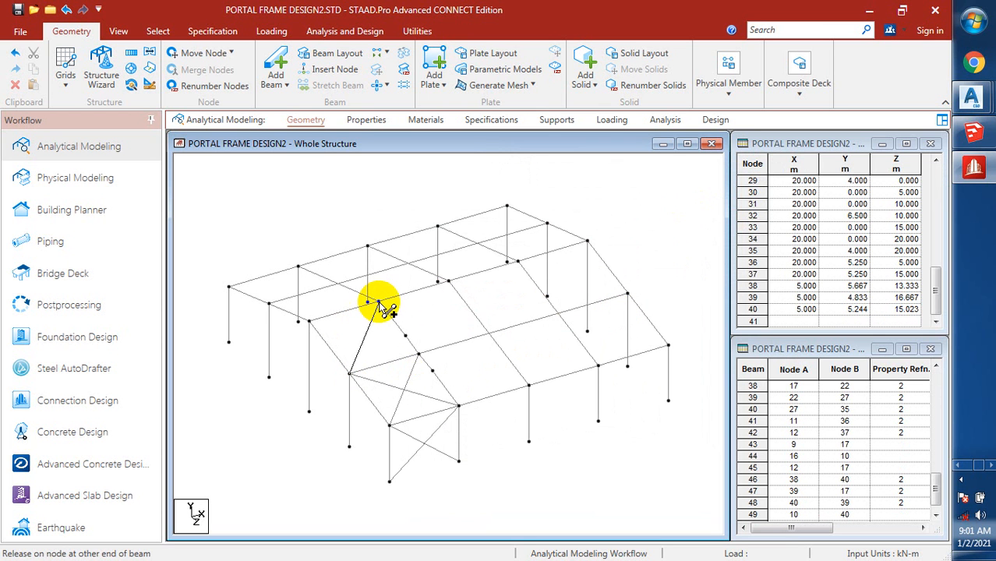
left_click_drag(308, 321, 419, 355)
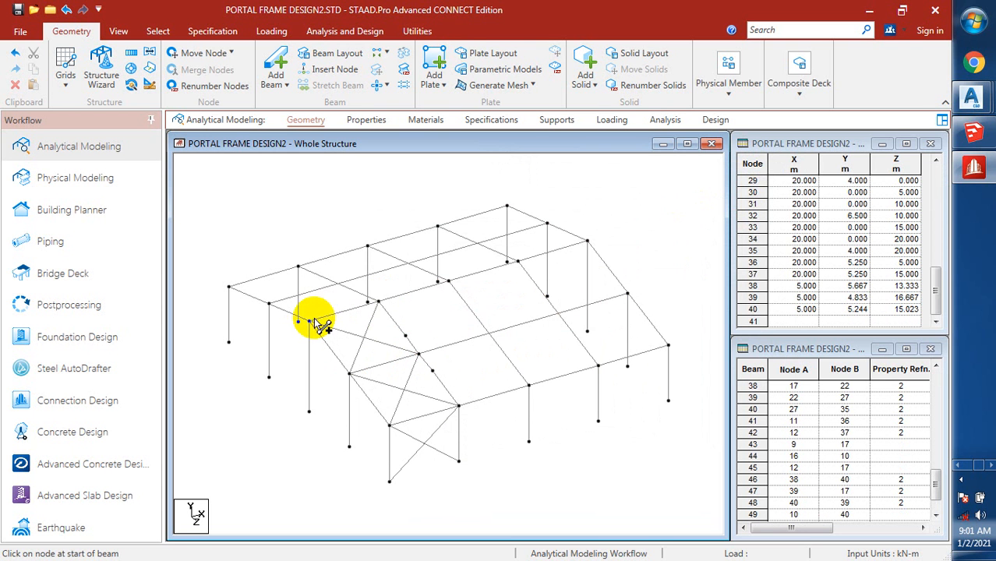
left_click_drag(310, 322, 334, 272)
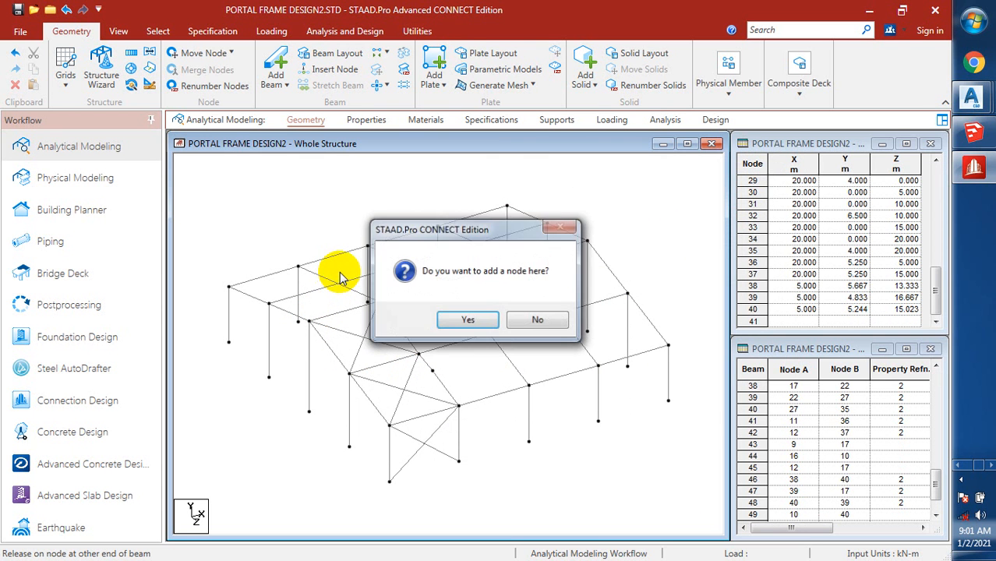
left_click(466, 317)
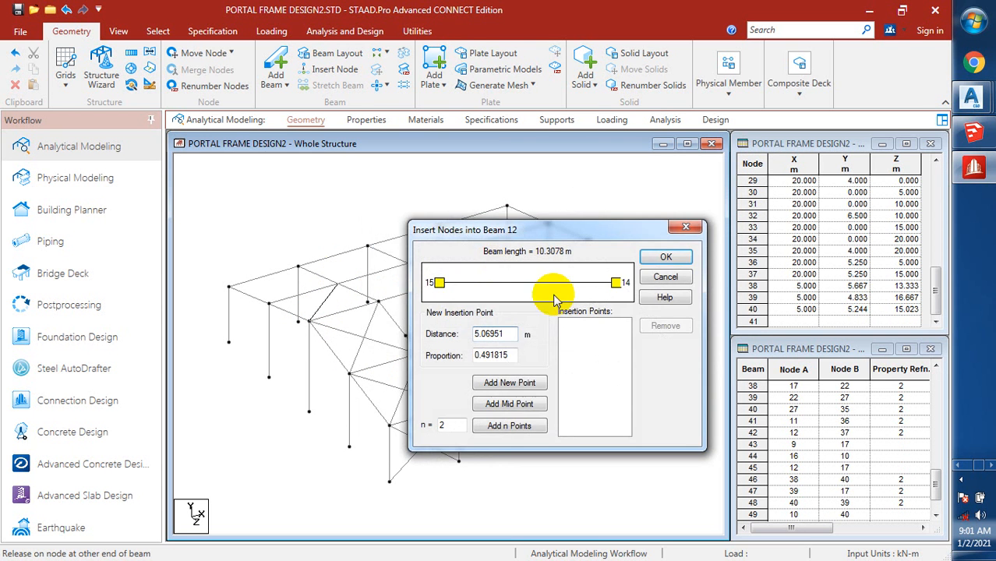
left_click(508, 383)
left_click(666, 257)
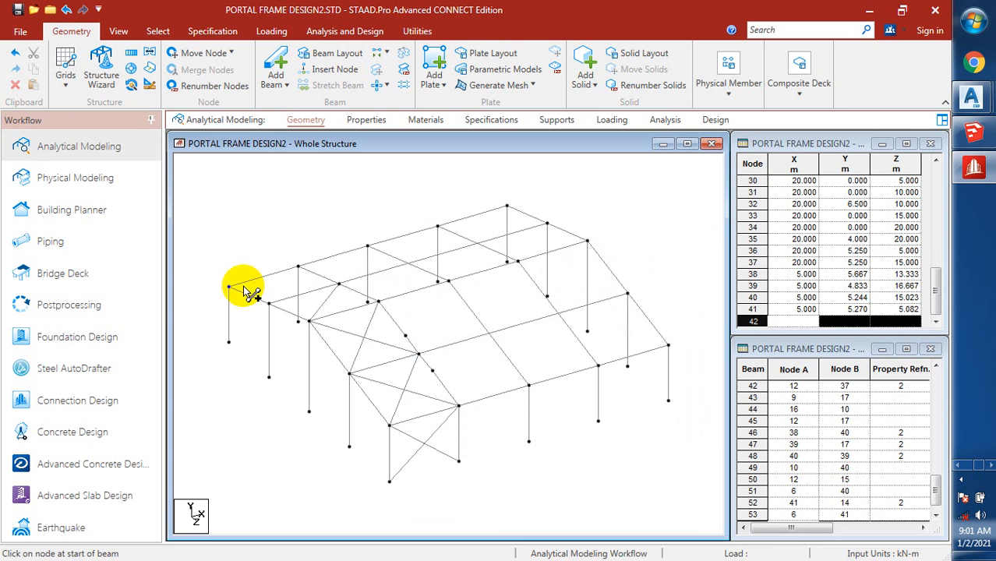
left_click_drag(268, 303, 228, 285)
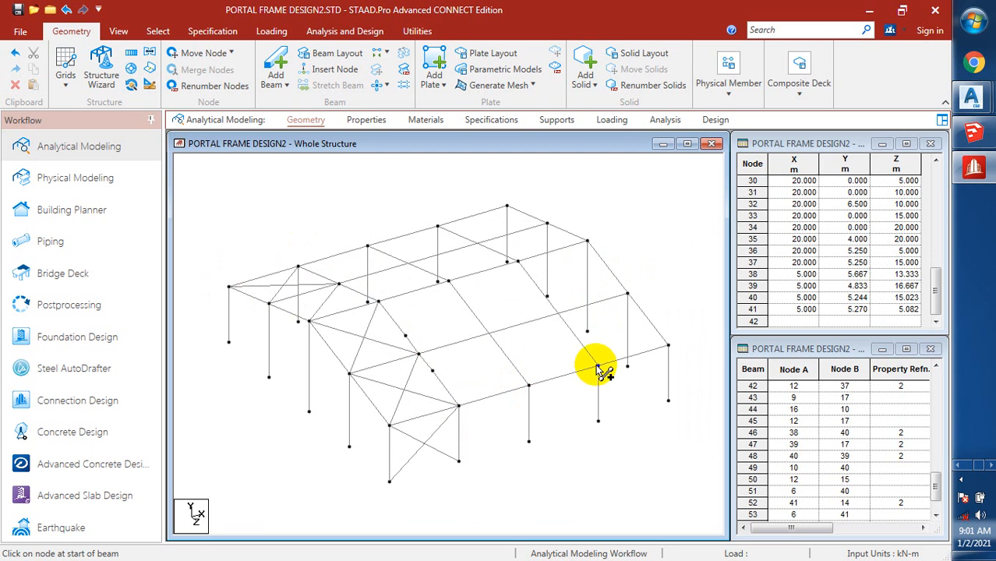
Cross-brace the last bay of the Z = 20 m side wall and its adjoining roof panel, inserting a node at 14.9708 m along beam 42
left_click_drag(597, 366, 668, 400)
left_click_drag(668, 346, 598, 421)
left_click_drag(597, 365, 627, 295)
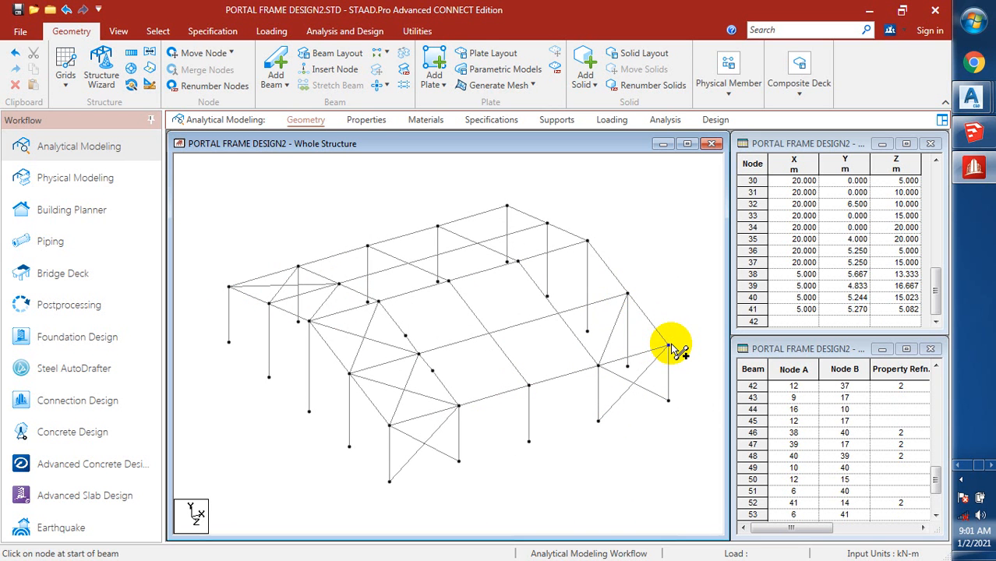
left_click_drag(668, 345, 560, 314)
left_click(458, 323)
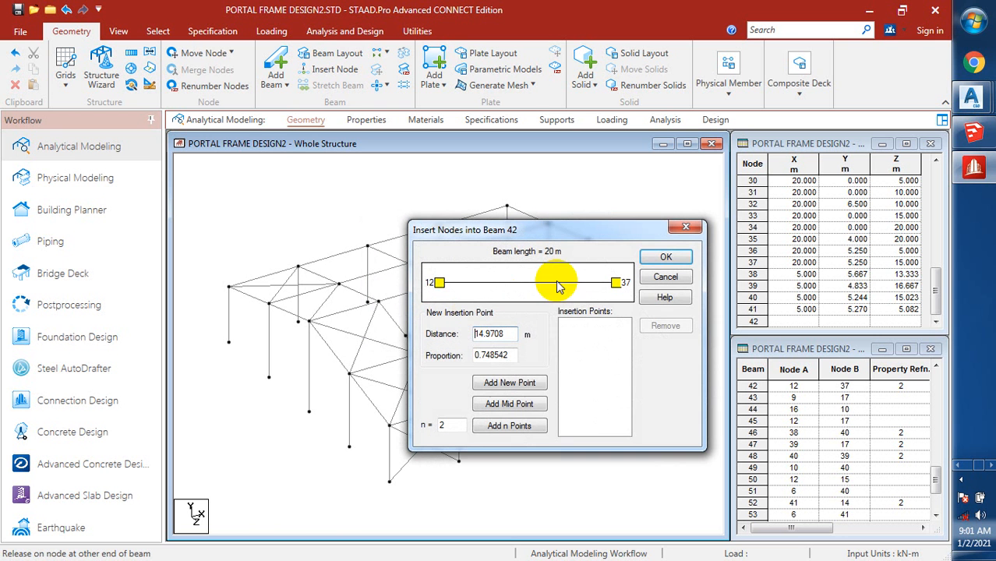
left_click(484, 383)
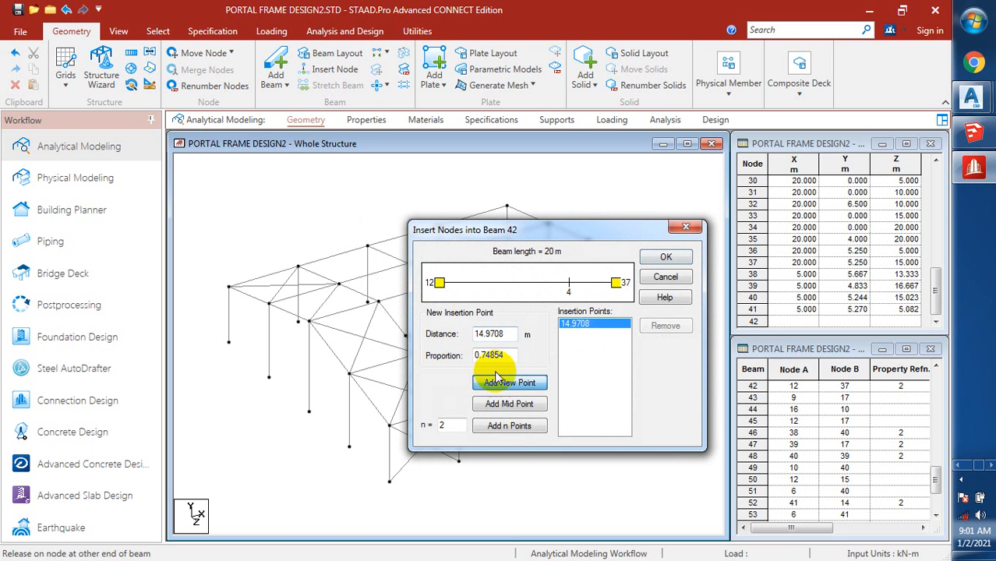
left_click(647, 261)
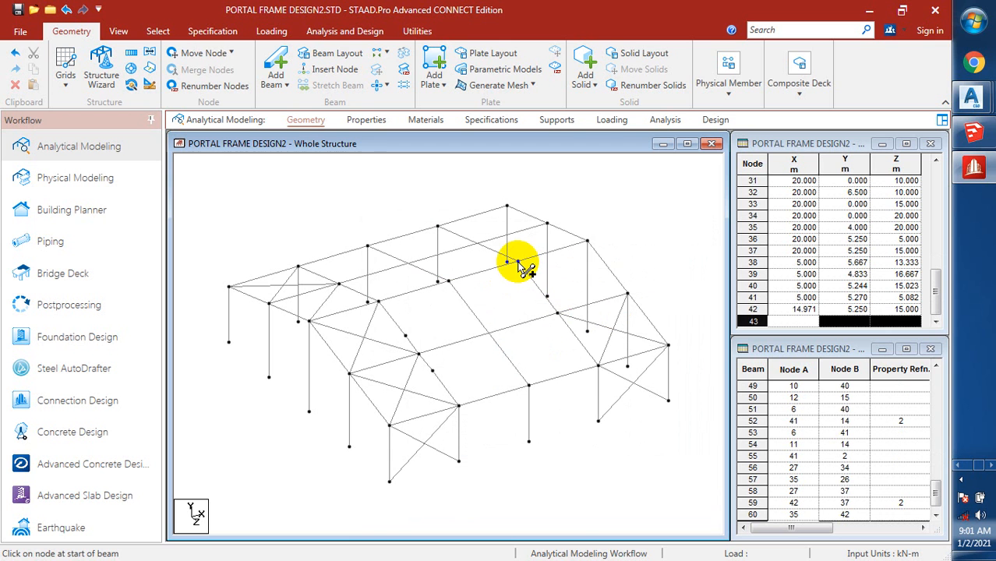
Cross-brace the remaining roof panels of the last bay, inserting a node at 14.9391 m along beam 41
left_click_drag(519, 266, 627, 293)
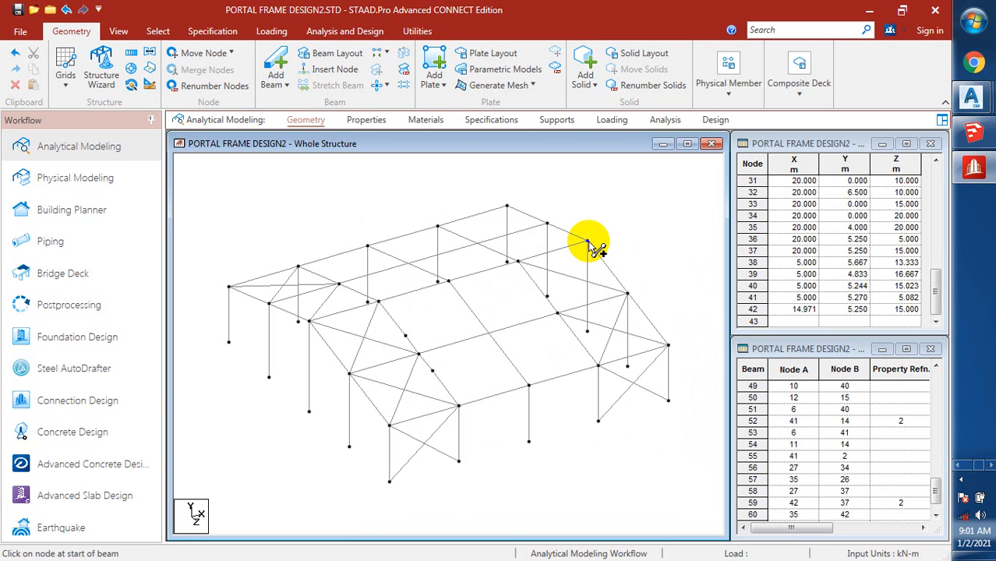
left_click_drag(587, 241, 557, 312)
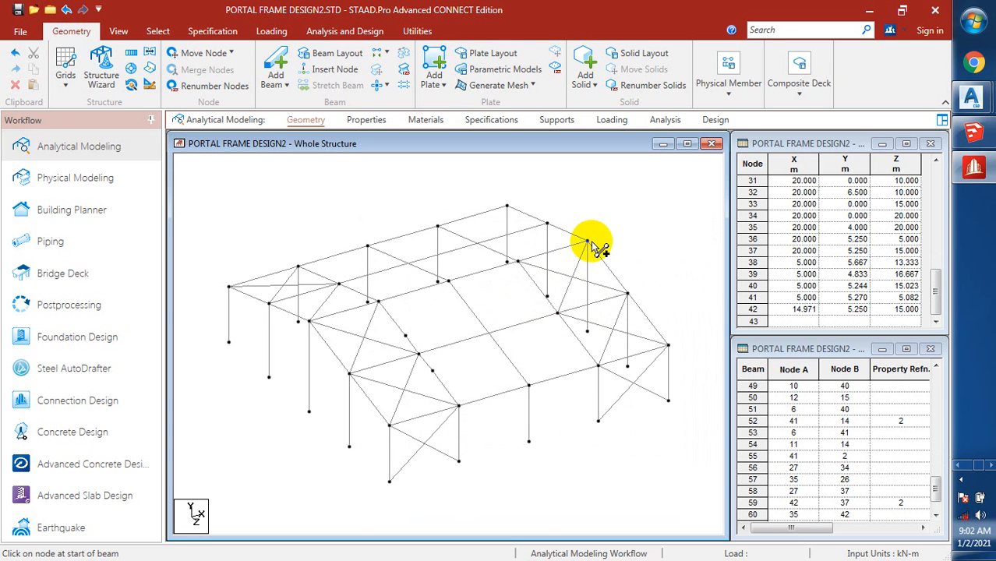
left_click_drag(587, 241, 477, 248)
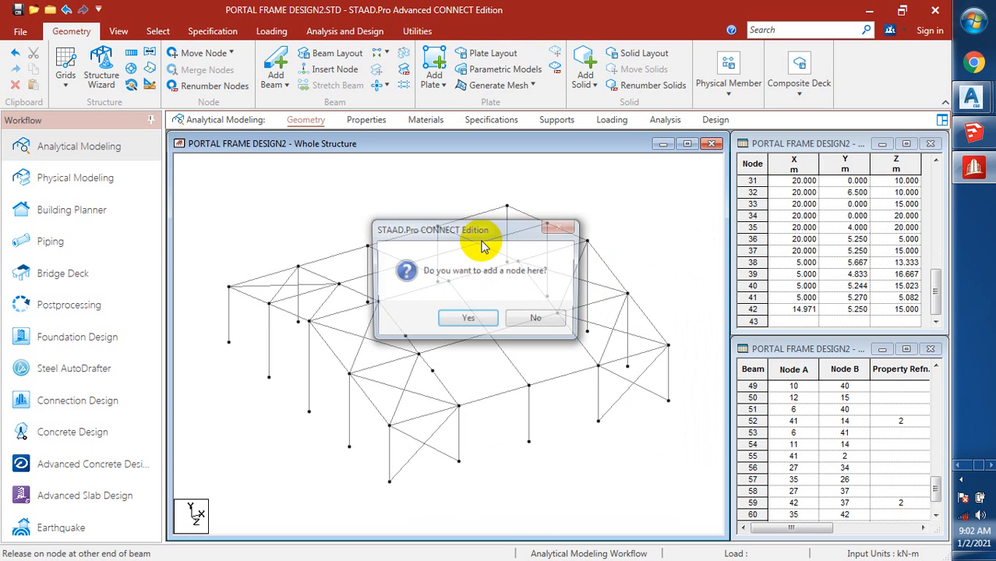
left_click(463, 321)
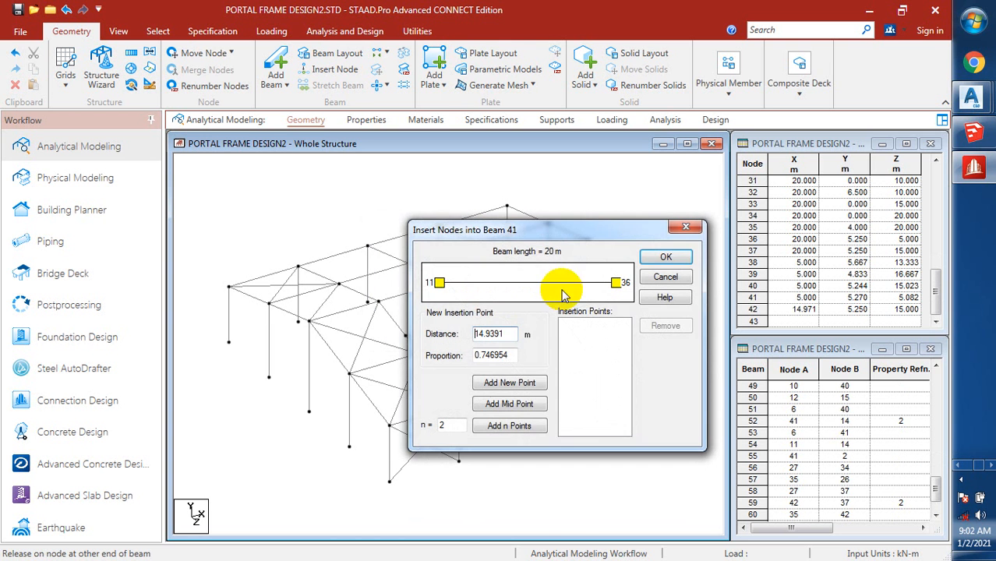
left_click(508, 382)
left_click(651, 262)
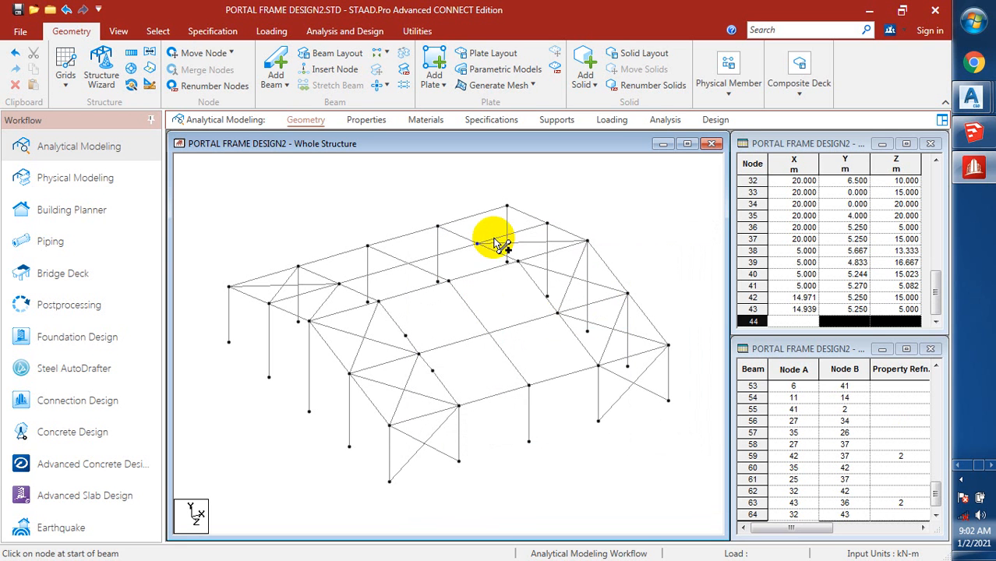
mouse_move(477, 243)
left_mouse_down()
mouse_move(508, 187)
mouse_move(508, 206)
mouse_move(439, 228)
mouse_move(508, 266)
left_mouse_up()
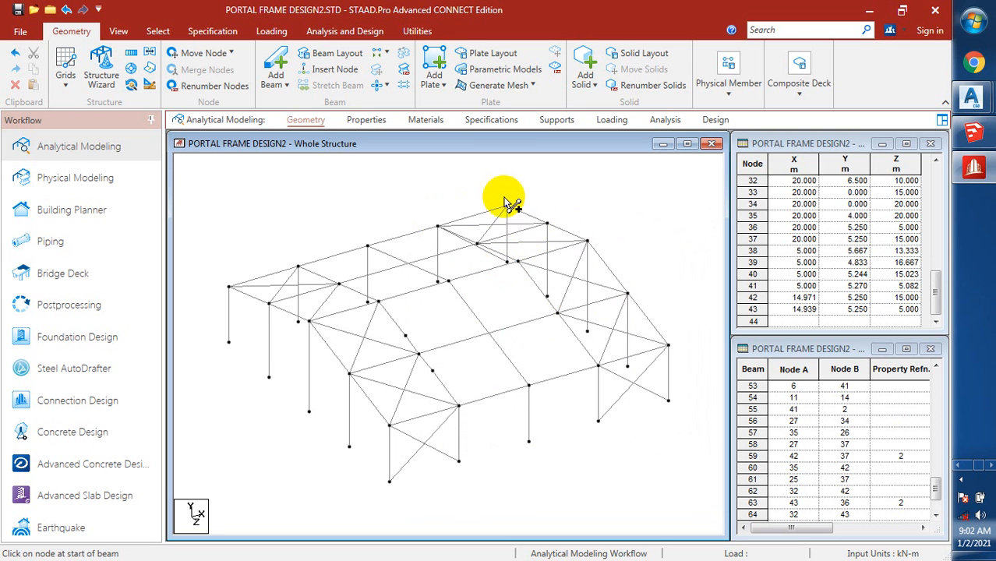
Add crossing wall diagonals in the first and last bays of the Z = 0 side wall
left_click_drag(506, 207, 438, 286)
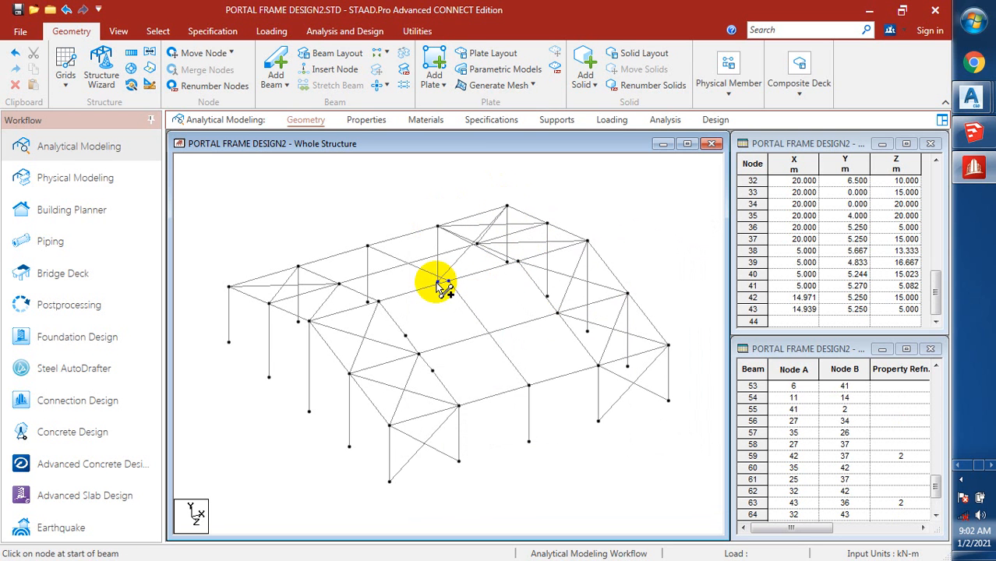
left_click_drag(229, 343, 299, 267)
left_click_drag(298, 321, 229, 288)
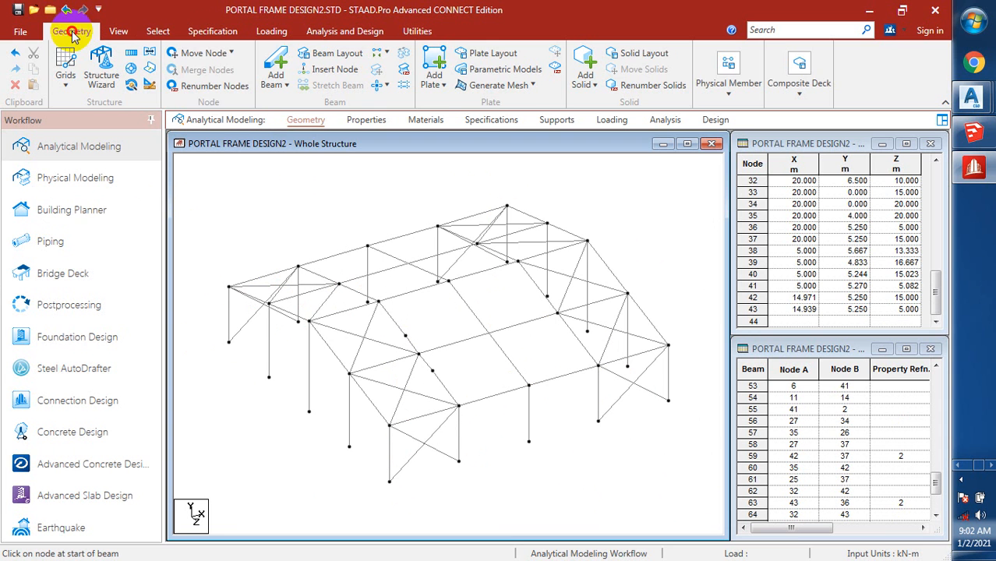
Try to delete spare nodes 38 and 39 on the second frame's rafter, and undo the deletion
left_click(154, 32)
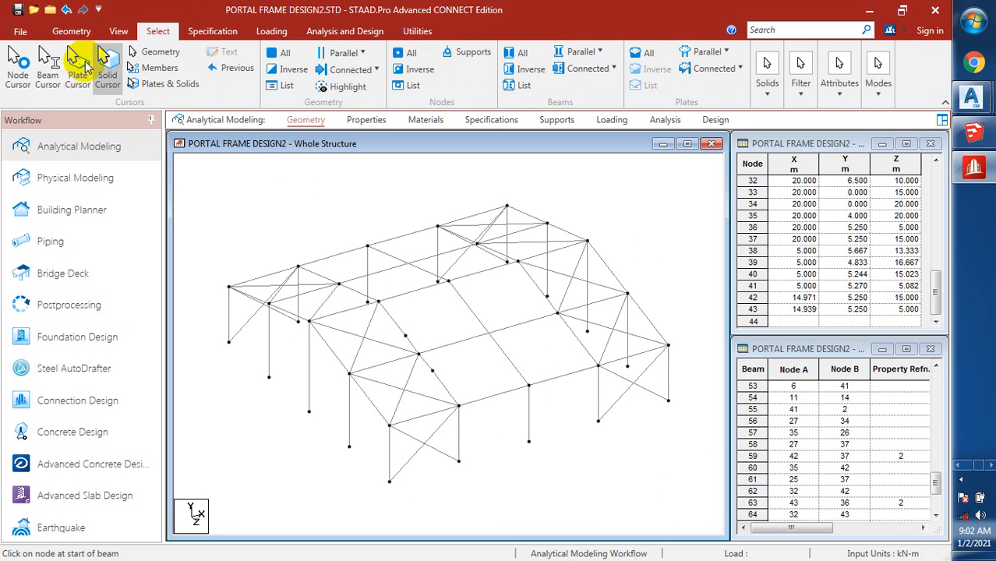
left_click(19, 62)
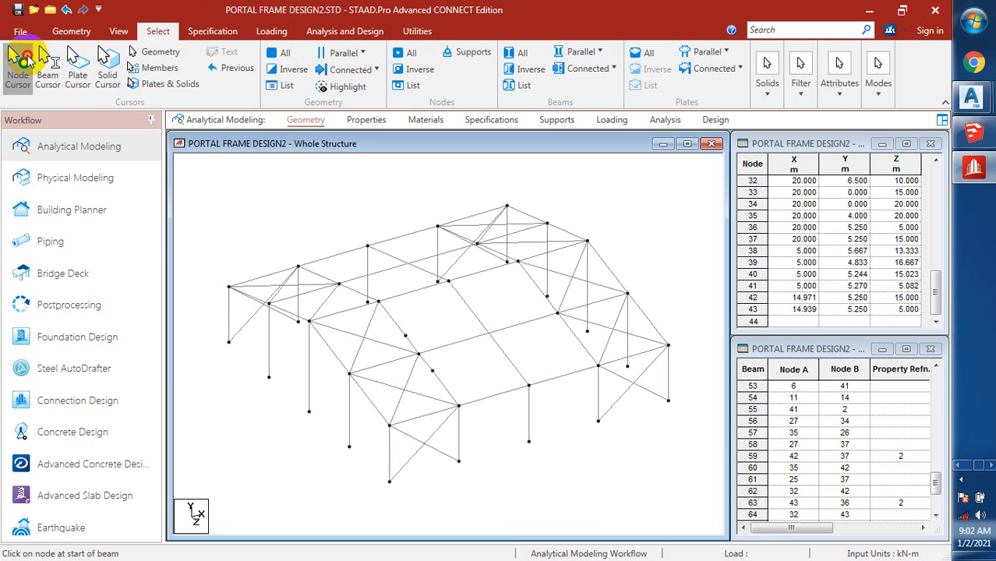
left_click(406, 336)
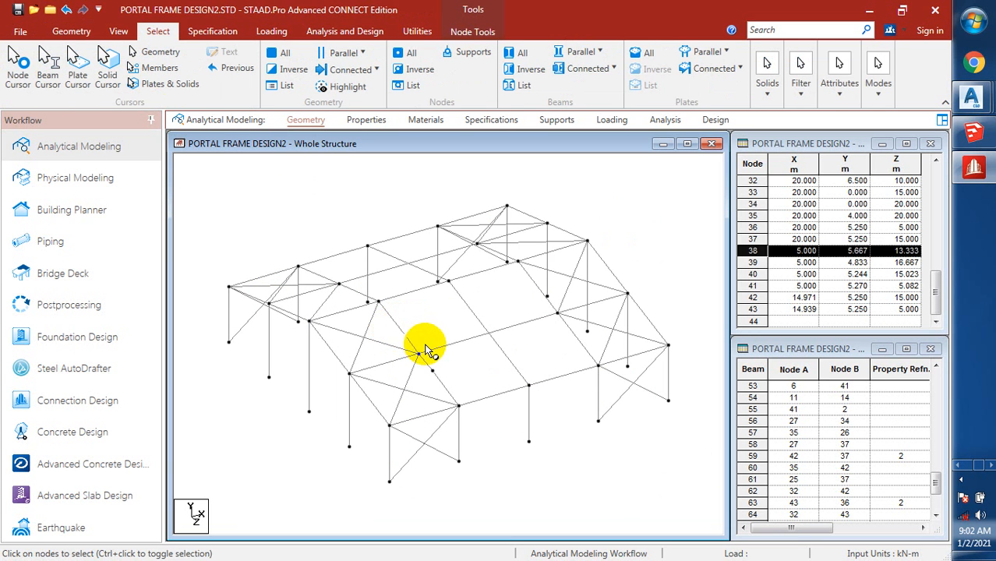
left_click(451, 382, "ctrl")
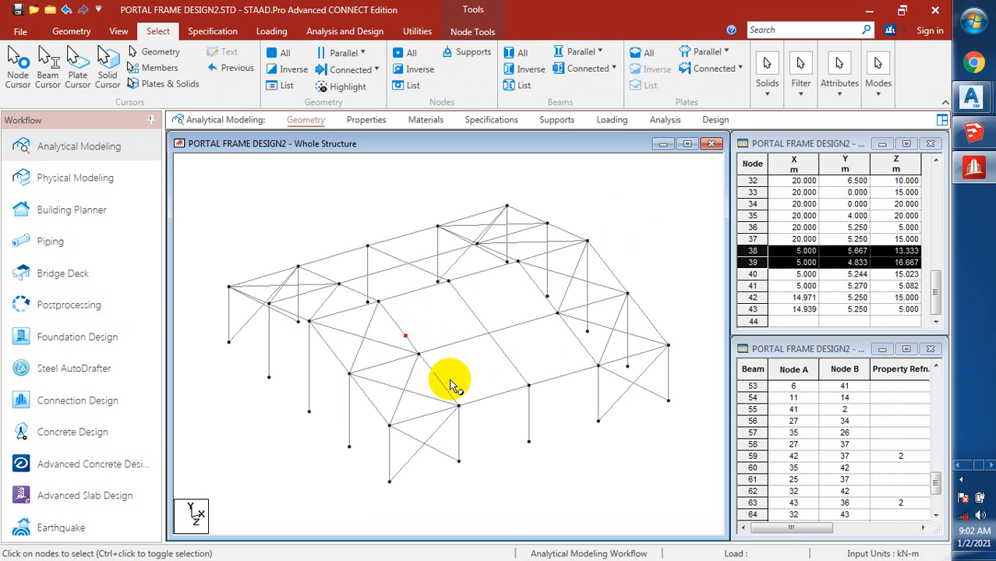
key("Delete")
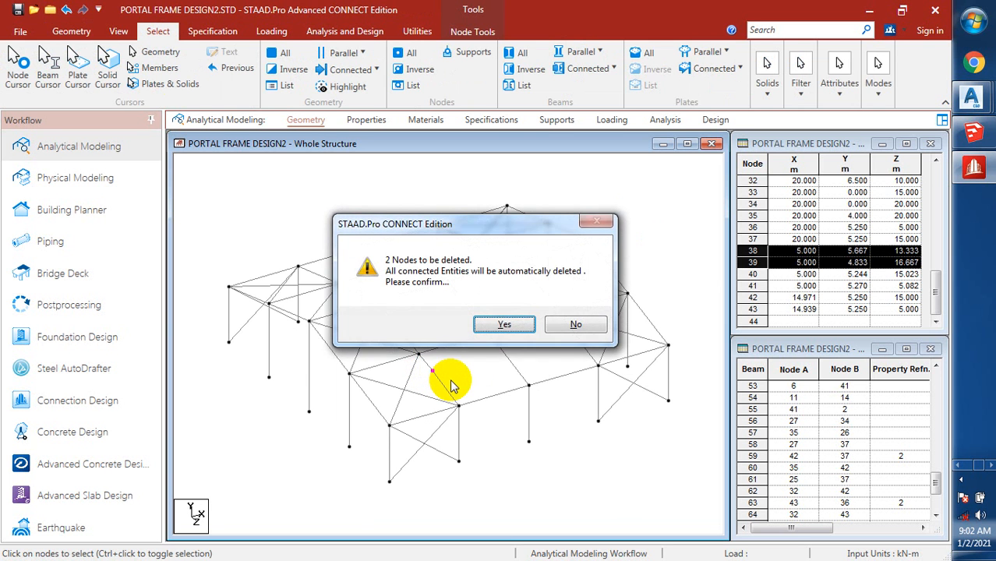
key("Return")
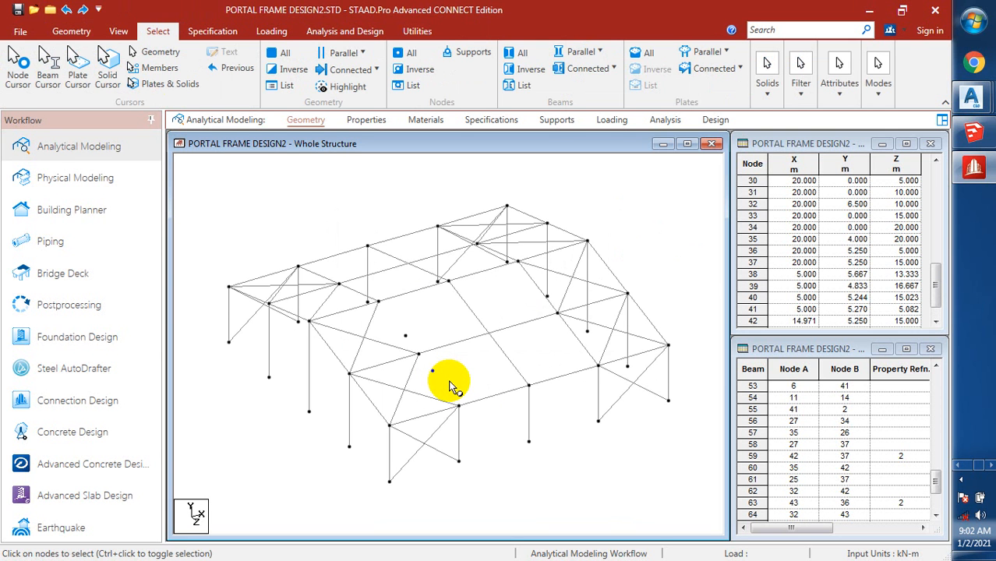
key("ctrl+z")
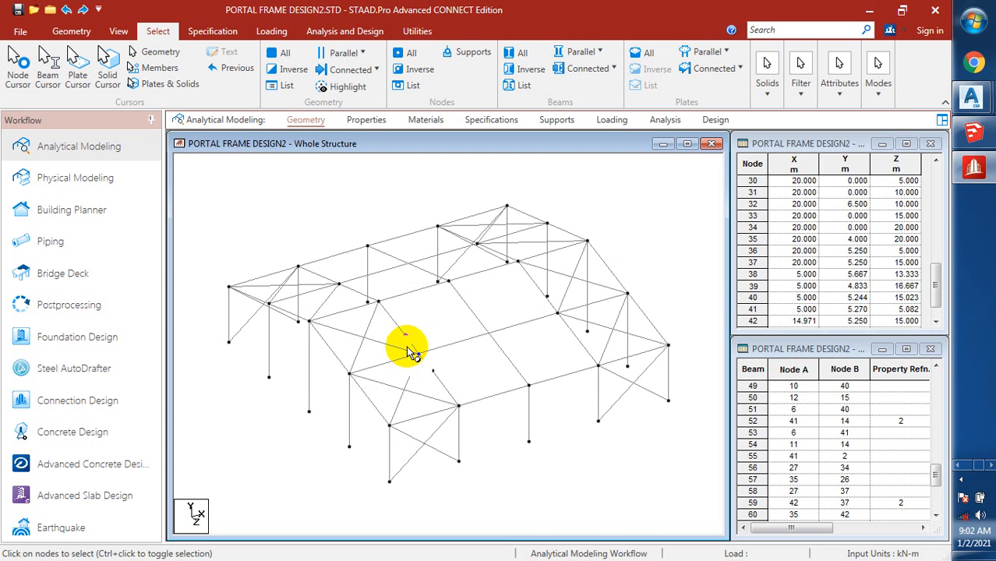
left_click(426, 370)
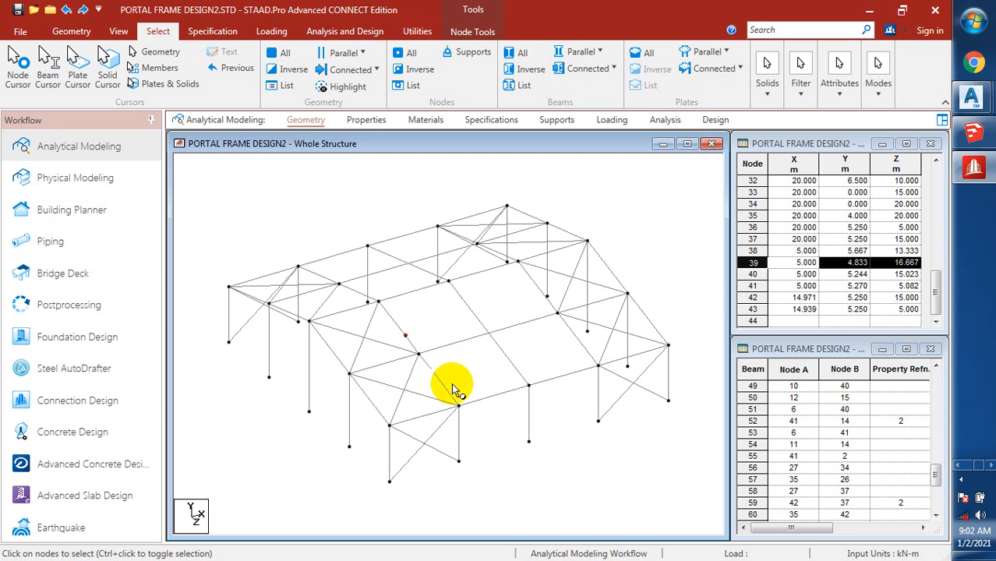
key("Delete")
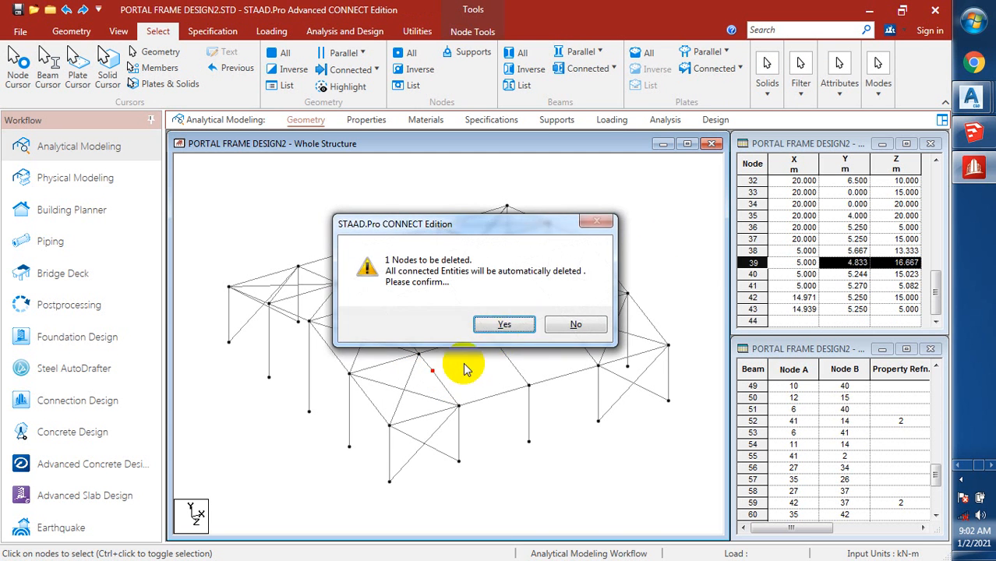
left_click(571, 325)
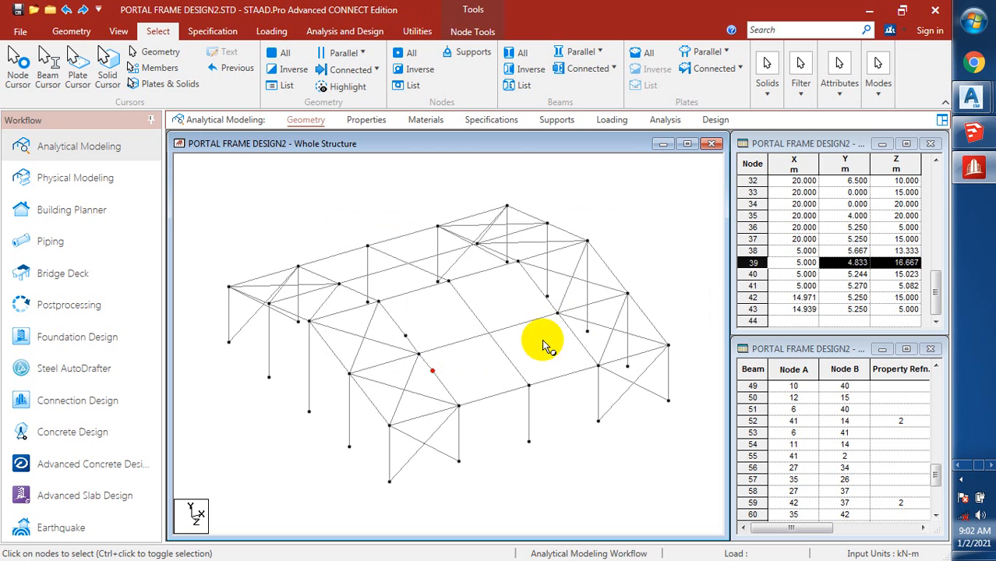
left_click(452, 364)
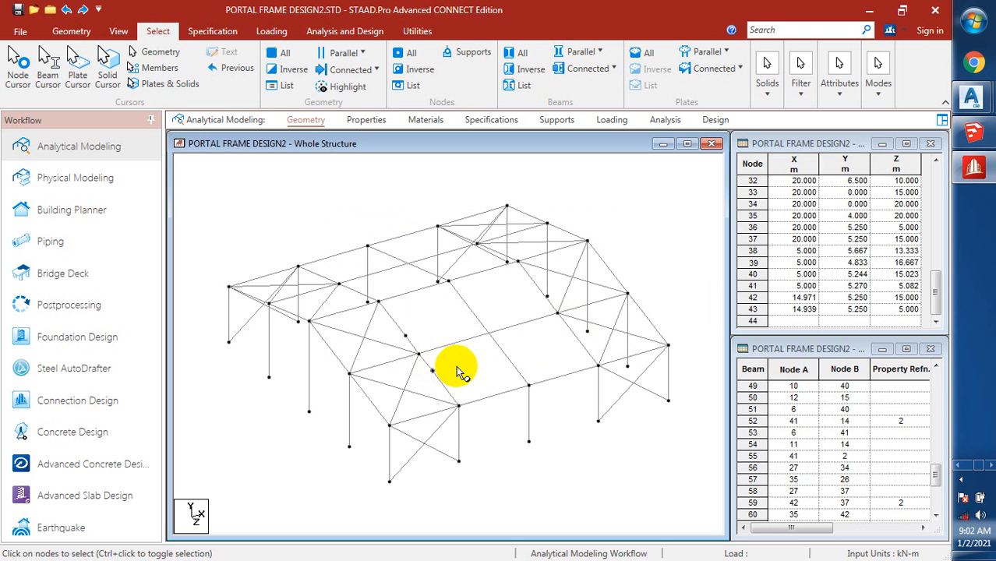
Try to delete beam 13 at the ridge end of the second frame's rafter
left_click(428, 352)
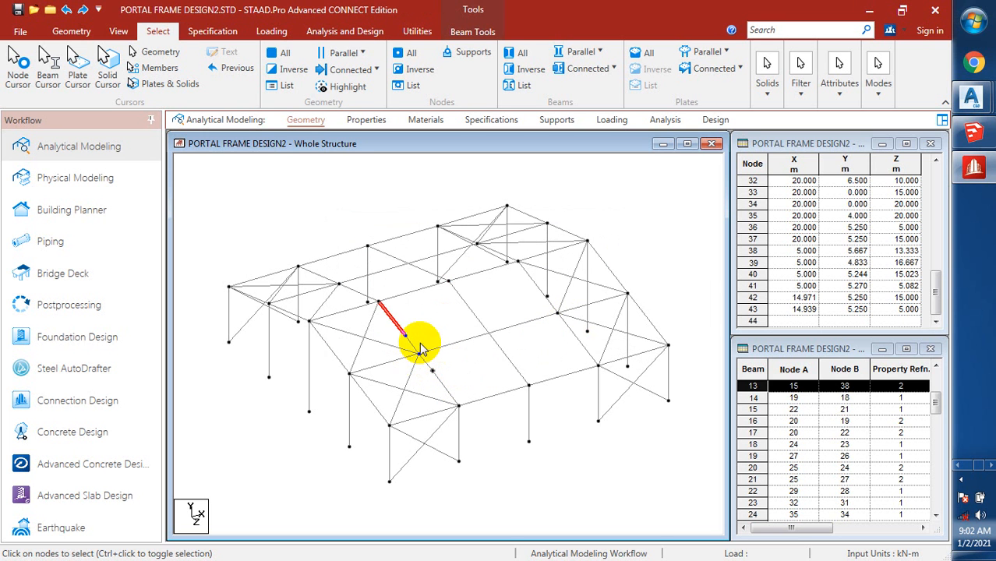
scroll(421, 348, "up", 2)
key("Delete")
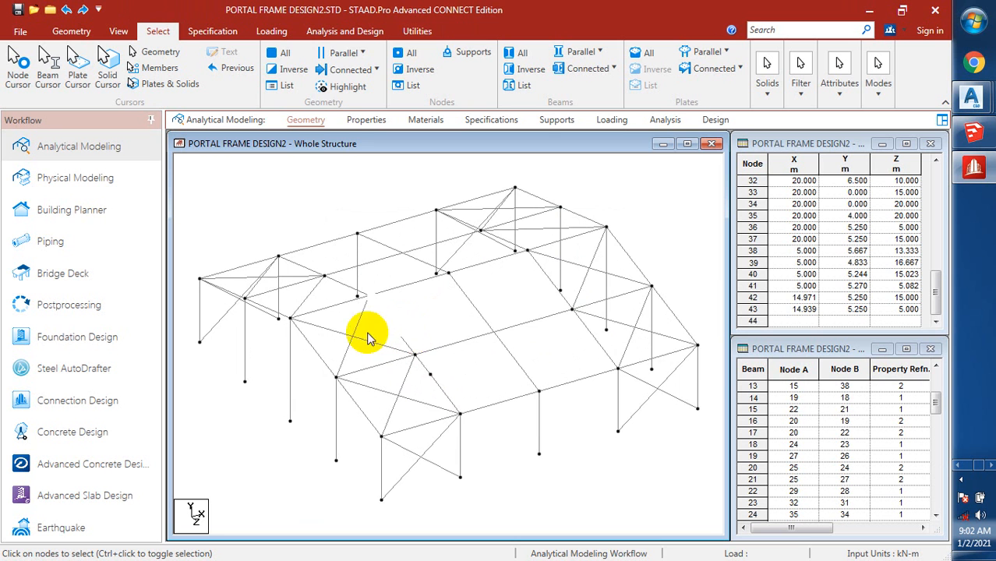
scroll(386, 333, "up", 1)
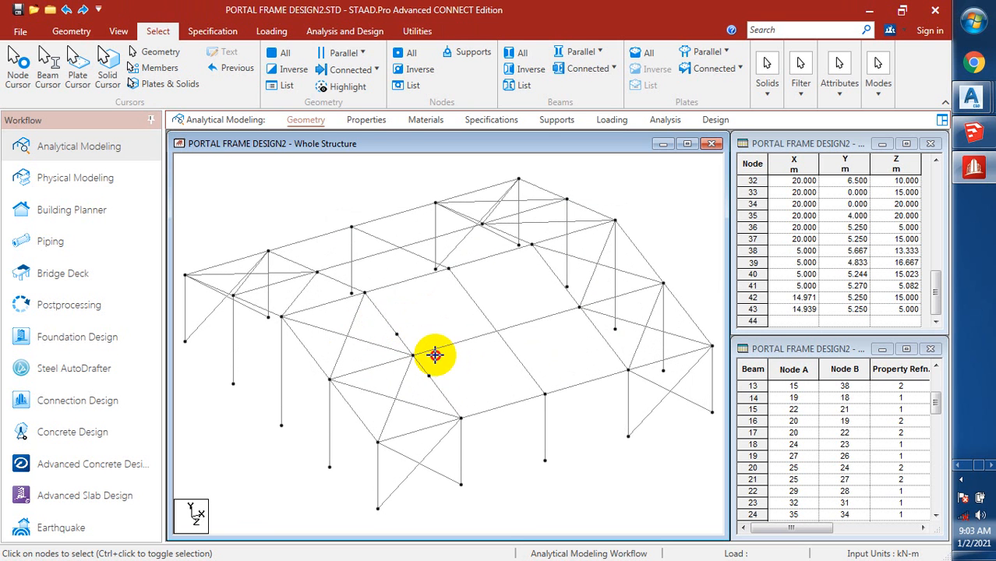
Merge beams 13 and 46 between the ridge and mid-rafter node of the second frame, keeping beam 13's properties
left_click(384, 318)
left_click(405, 349)
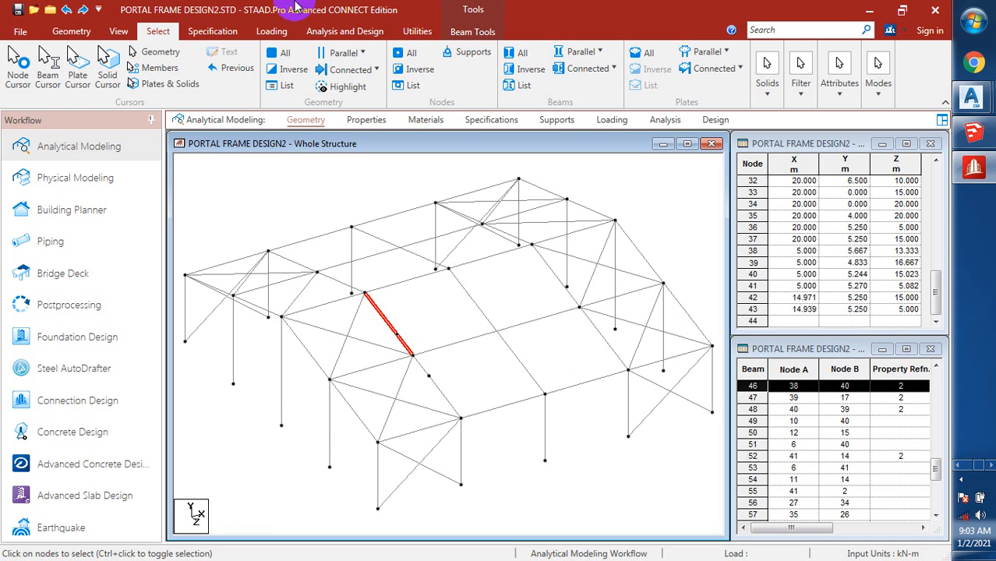
left_click(78, 37)
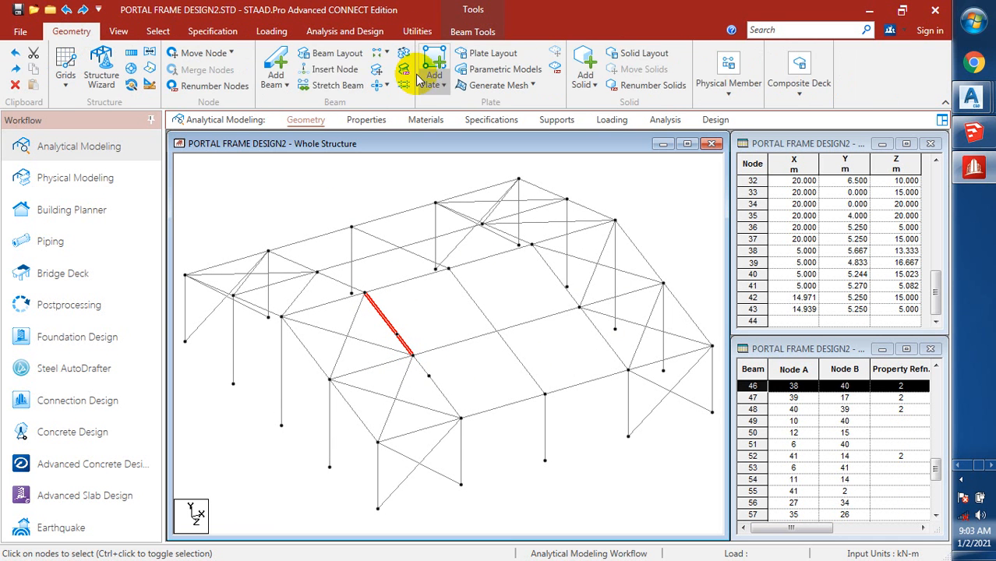
left_click(467, 31)
left_click(217, 66)
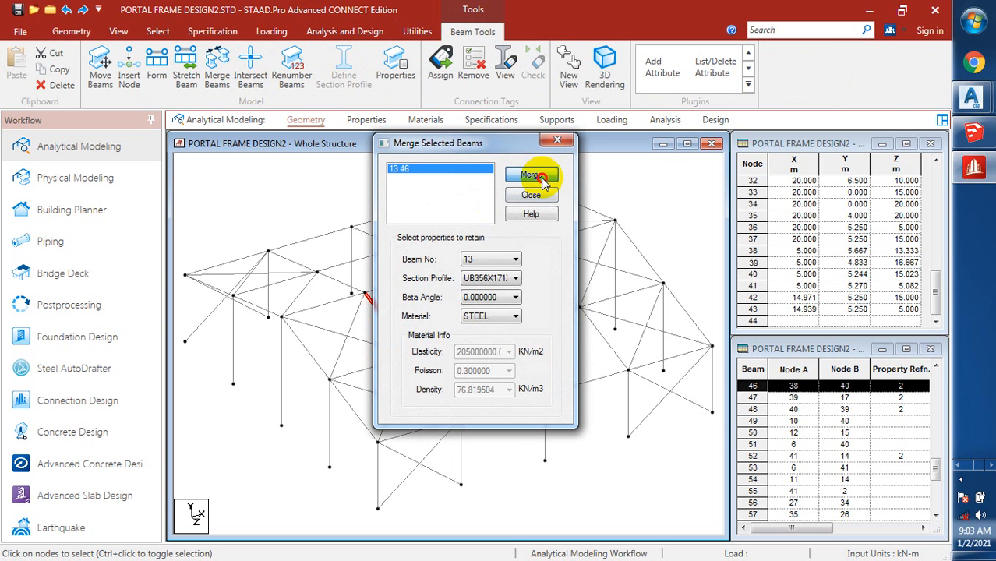
left_click(537, 176)
left_click(531, 195)
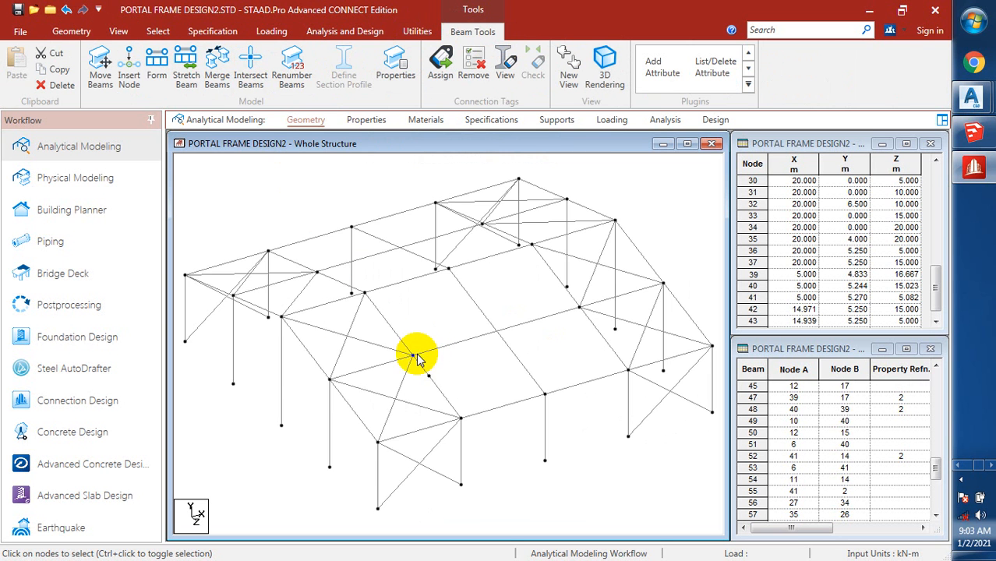
Merge beams 47 and 48 on the eaves half of the second frame's rafter into one member
left_click(435, 389)
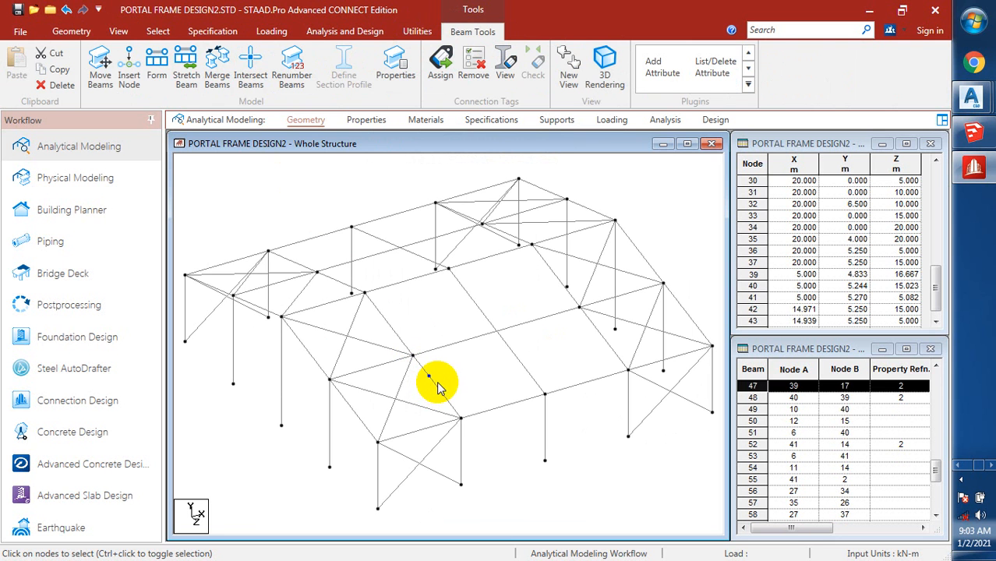
left_click(421, 366, "ctrl")
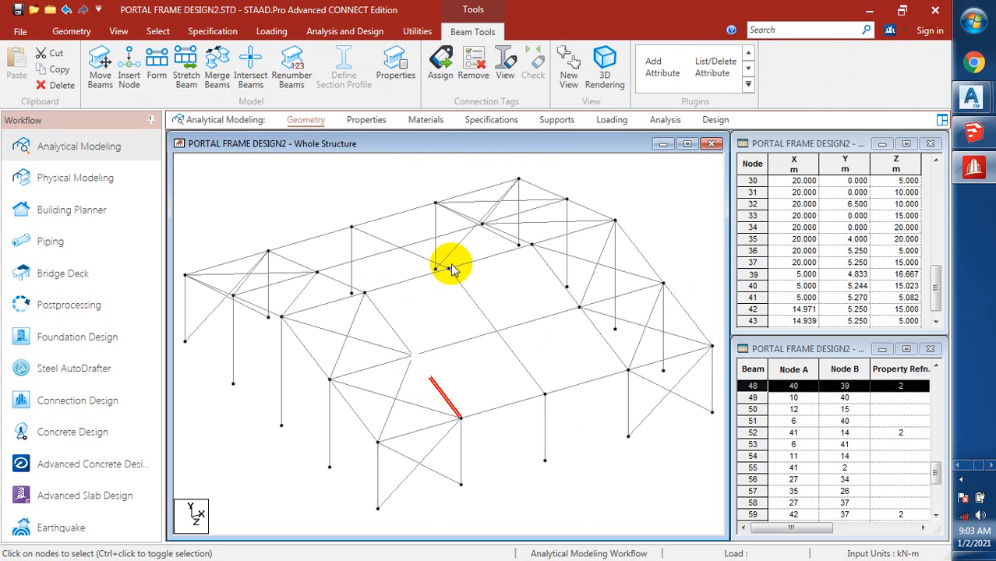
left_click(217, 62)
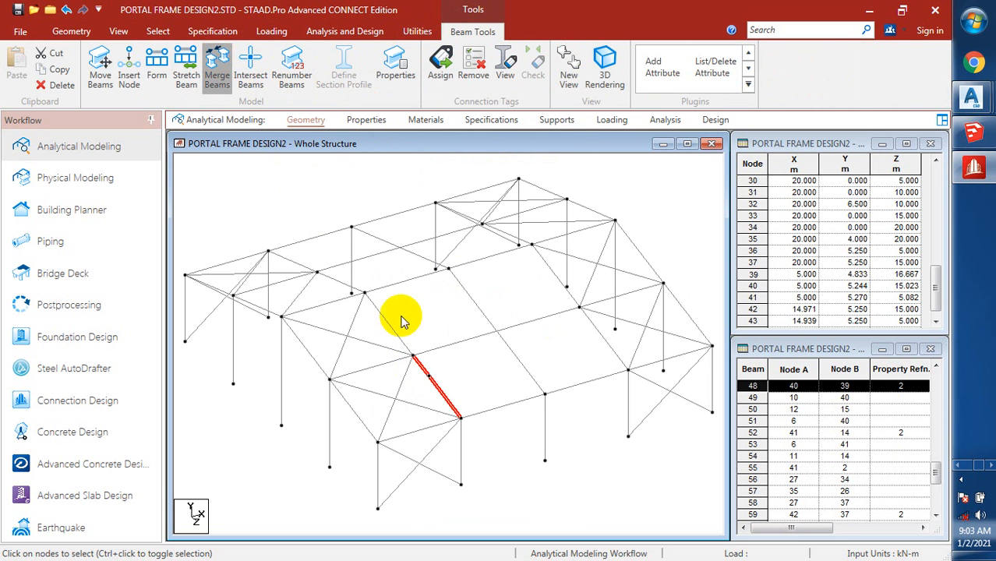
left_click(530, 172)
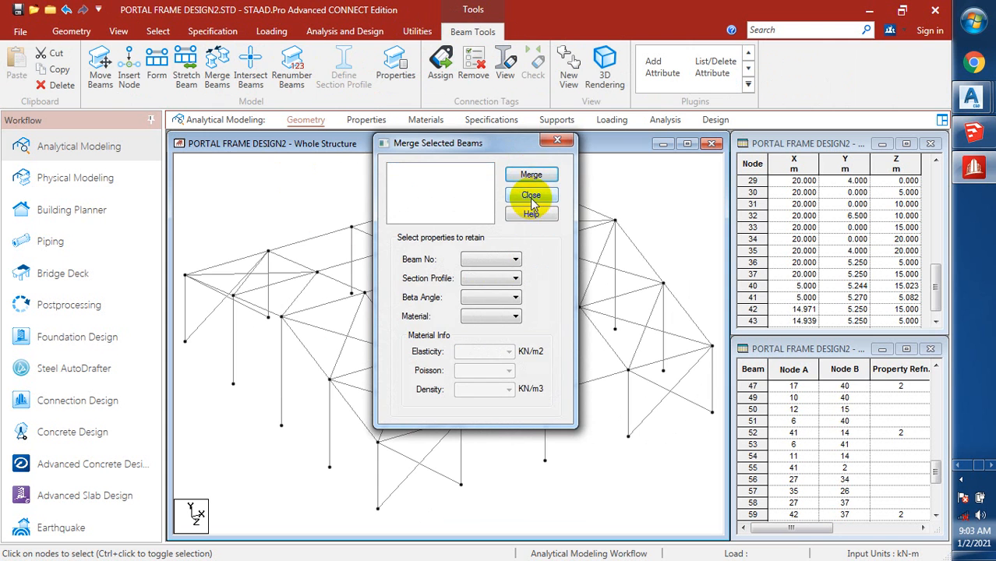
left_click(531, 194)
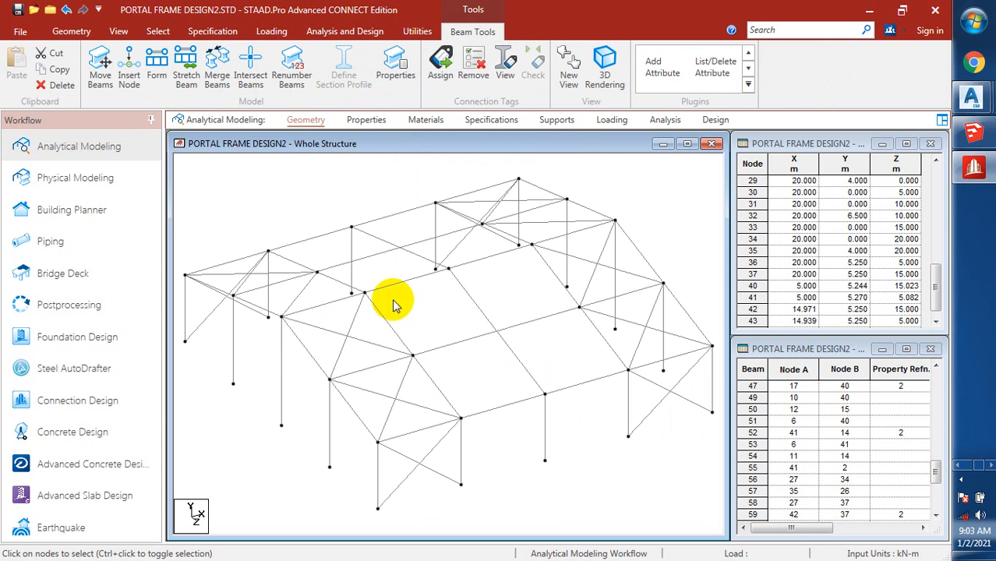
Add the missing roof diagonal from node 11 on the first frame's rafter to ridge node 15 of the second frame
left_click(451, 317)
scroll(451, 318, "down", 3)
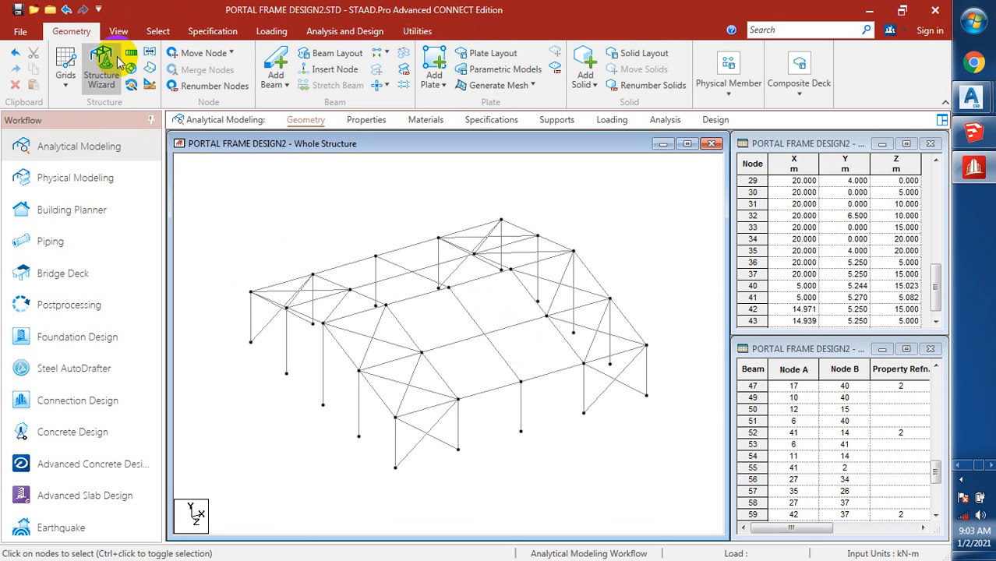
left_click(276, 66)
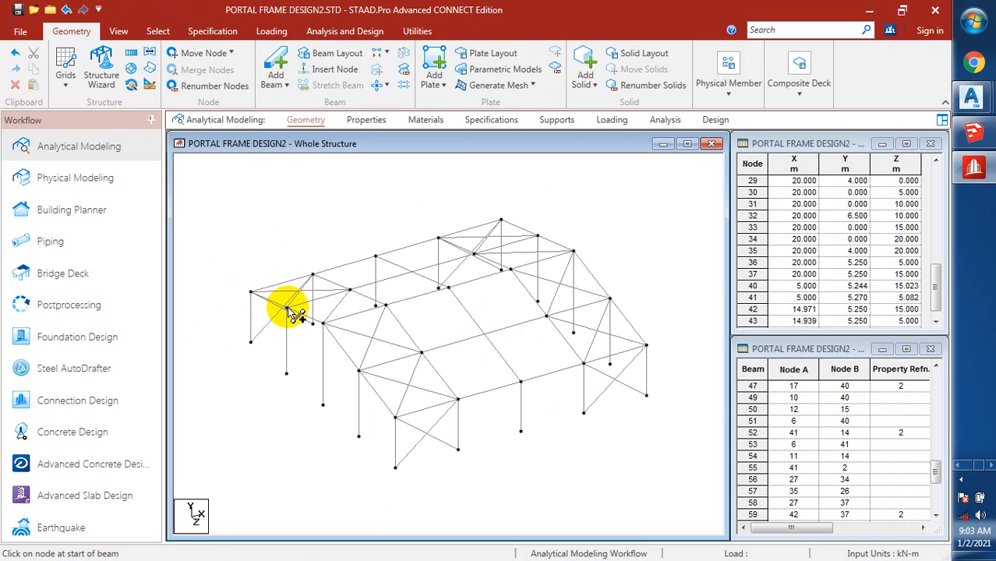
left_click_drag(286, 309, 387, 308)
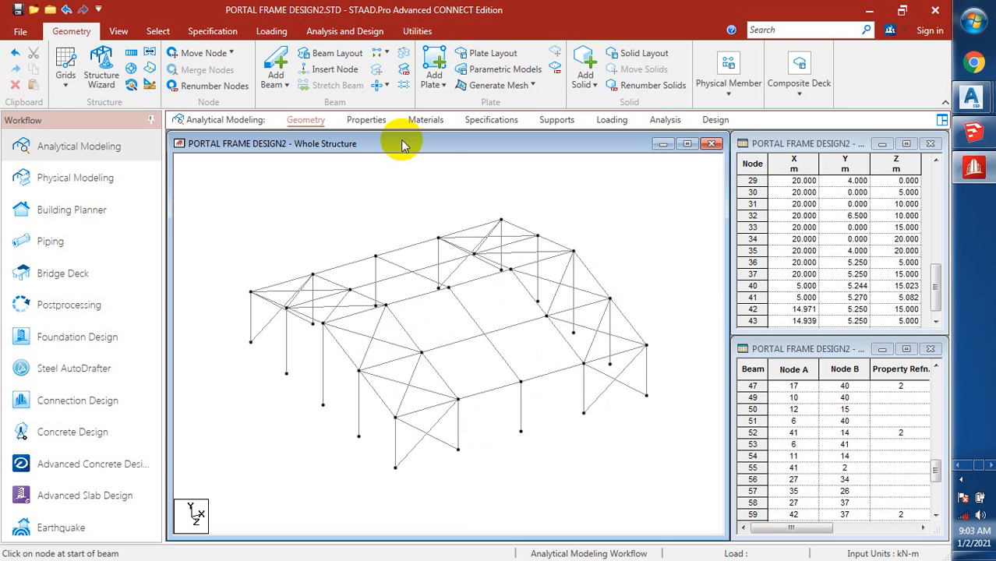
Define a circular section property with a 0.03 m diameter (YD) and STEEL as the material
left_click(362, 122)
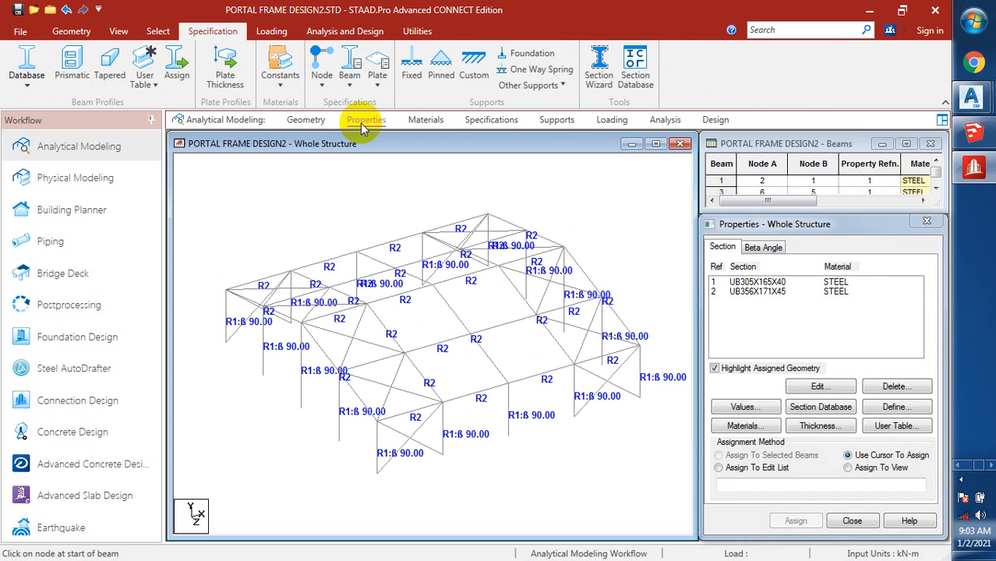
left_click(896, 409)
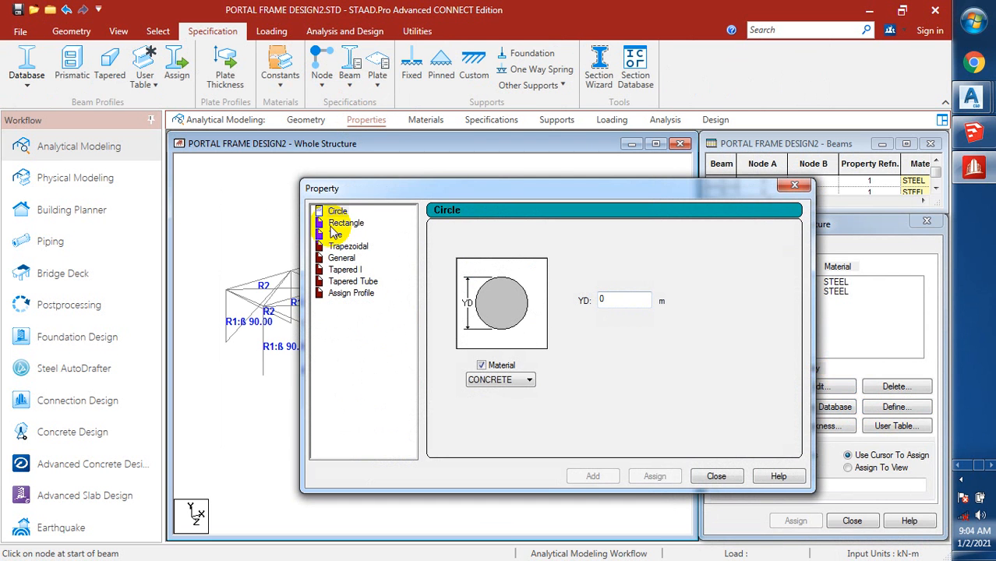
left_click(626, 300)
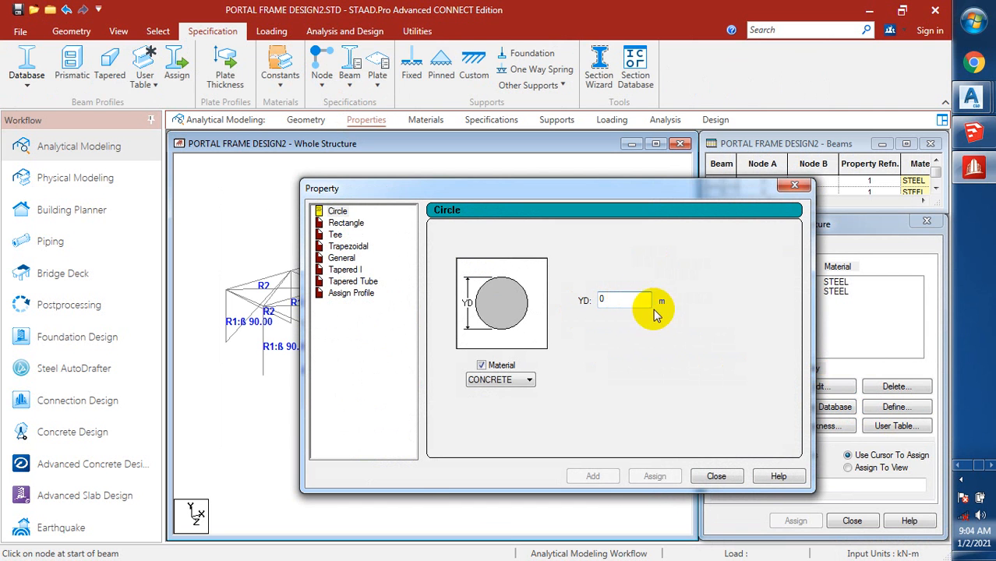
left_click(499, 380)
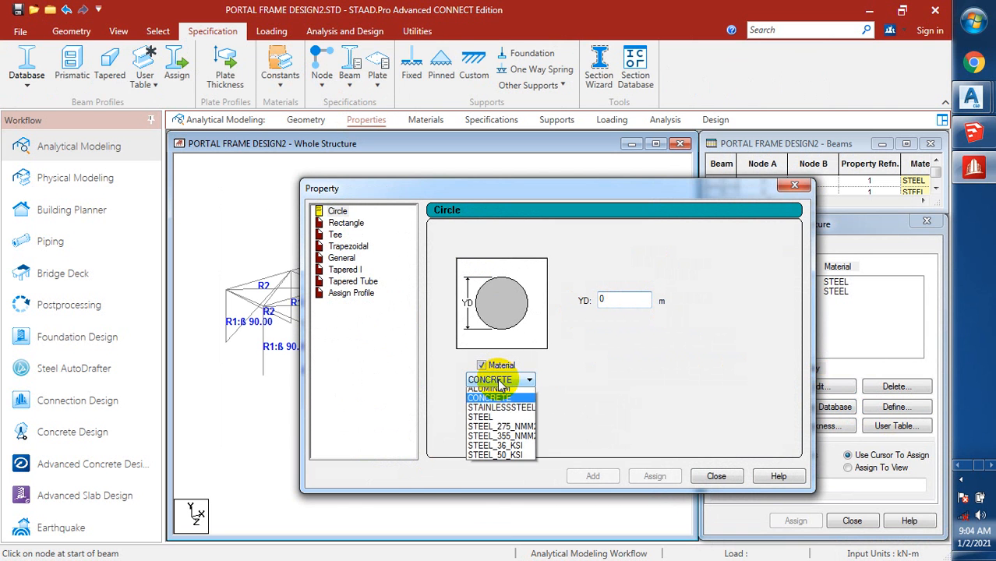
left_click(507, 420)
left_click(611, 300)
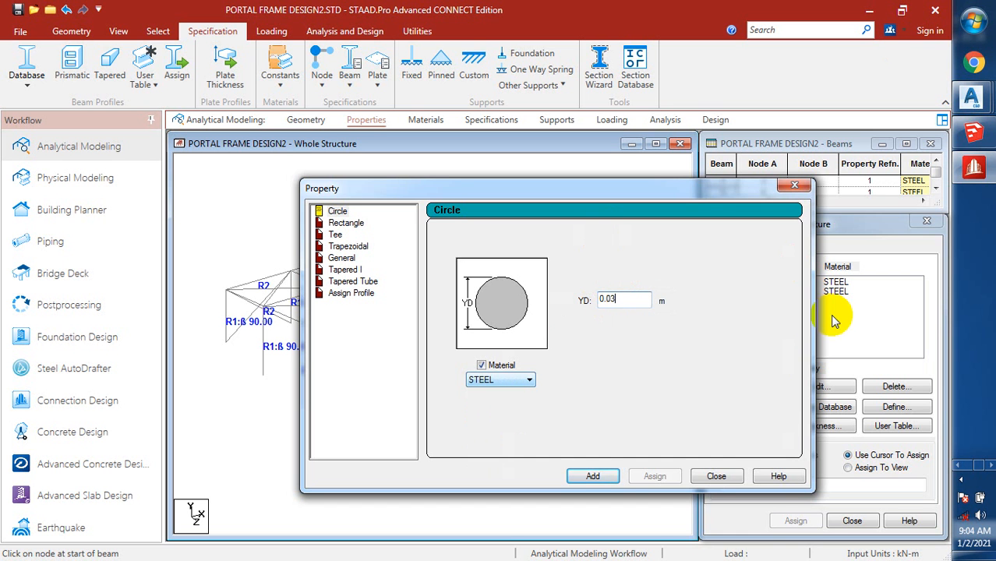
left_click(593, 476)
left_click(713, 475)
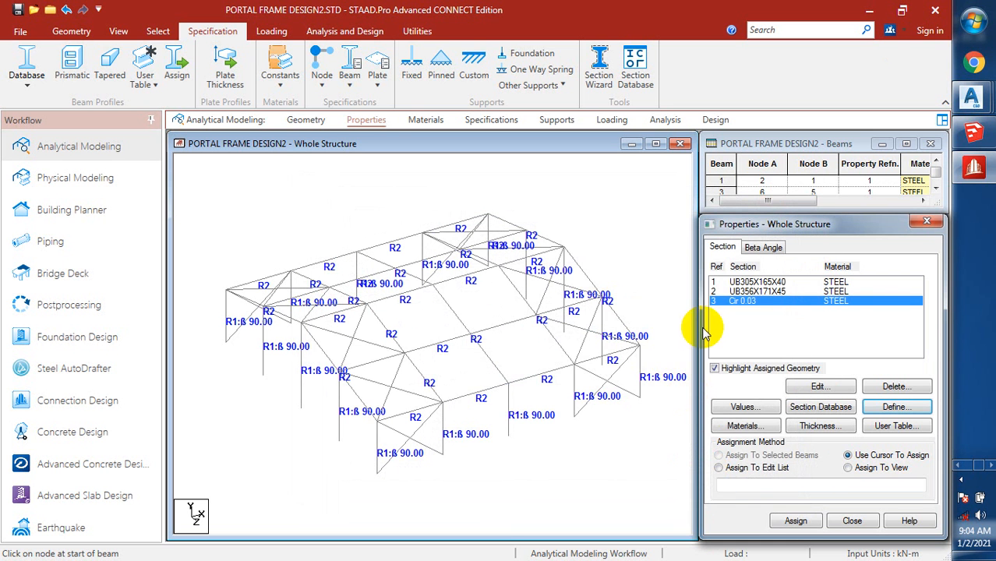
left_click(534, 461)
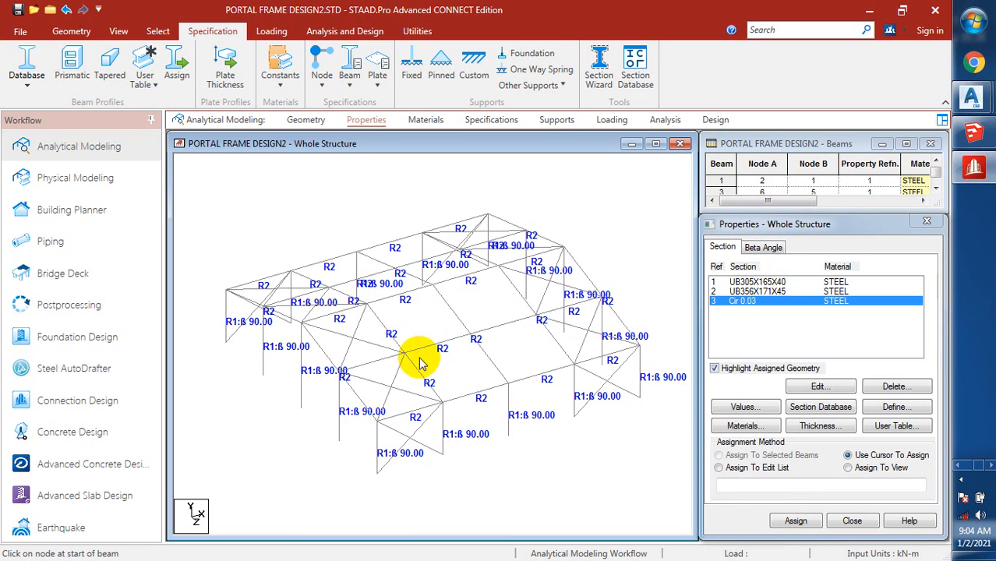
left_click(158, 32)
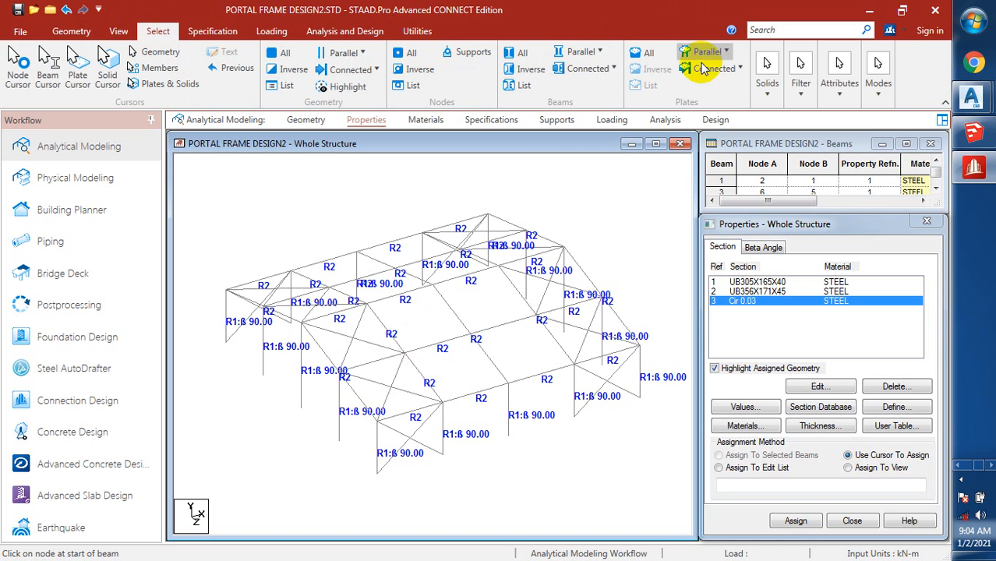
left_click(489, 121)
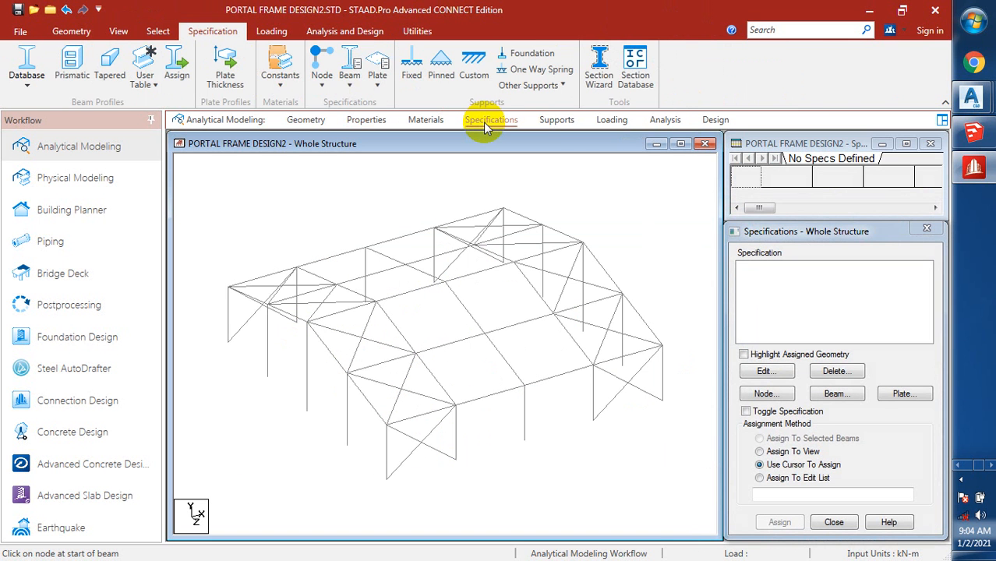
left_click(832, 394)
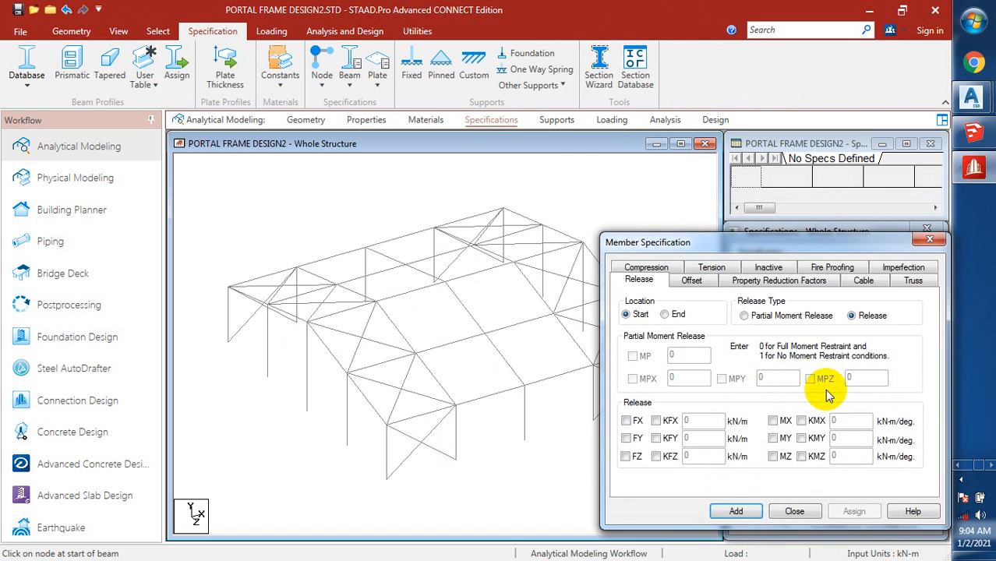
left_click(927, 240)
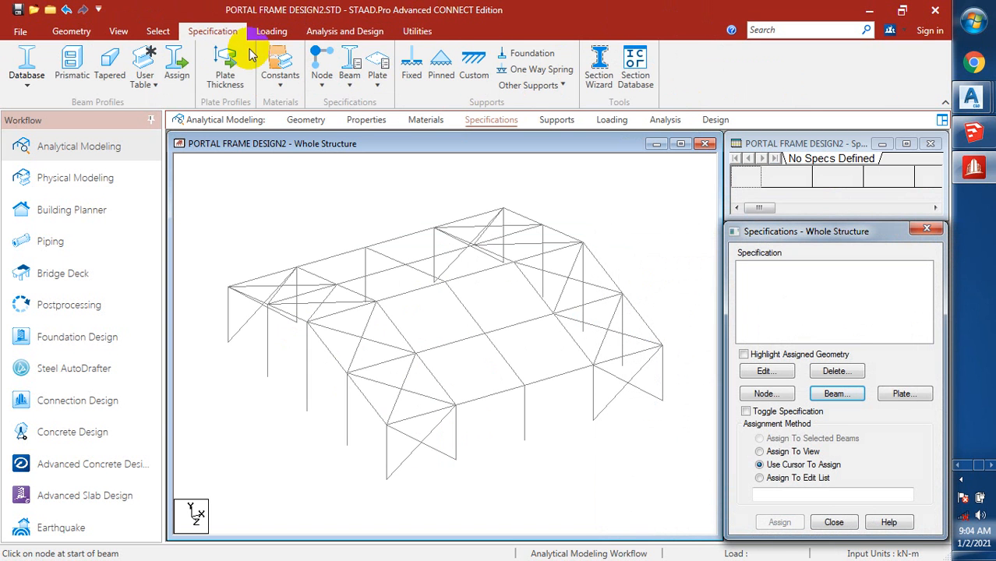
Select all beams with a missing section property while on the Specifications page
left_click(154, 31)
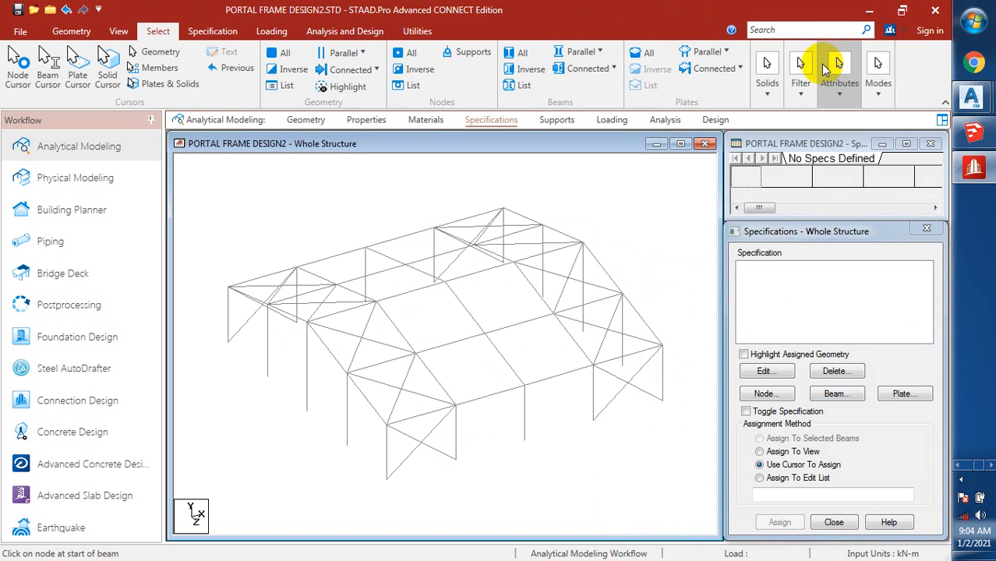
left_click(839, 92)
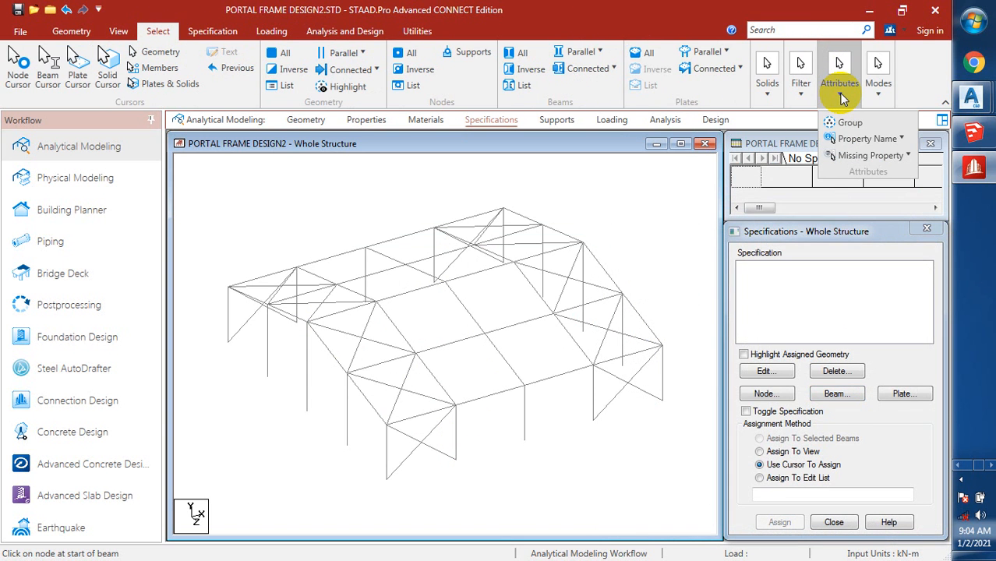
mouse_move(908, 159)
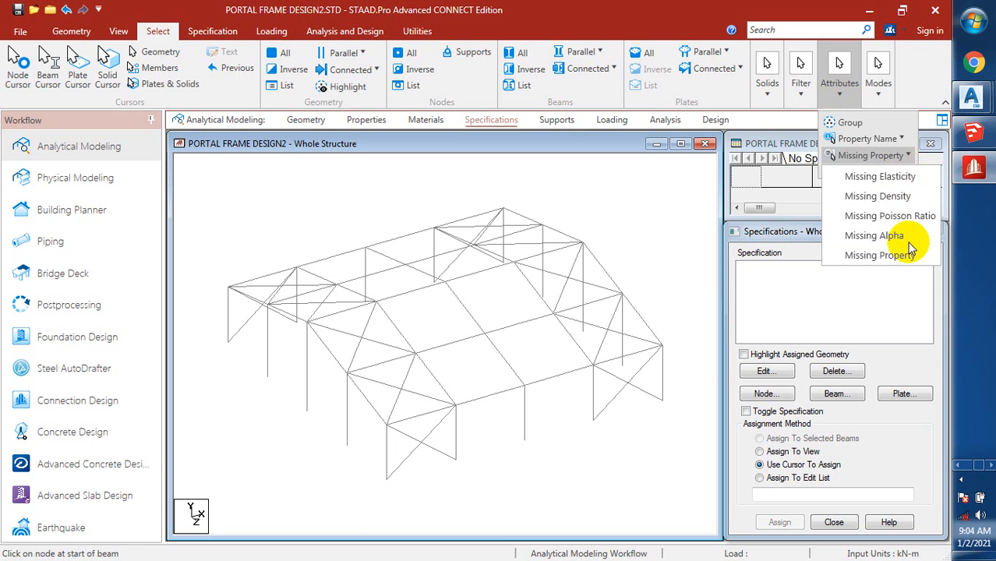
left_click(904, 260)
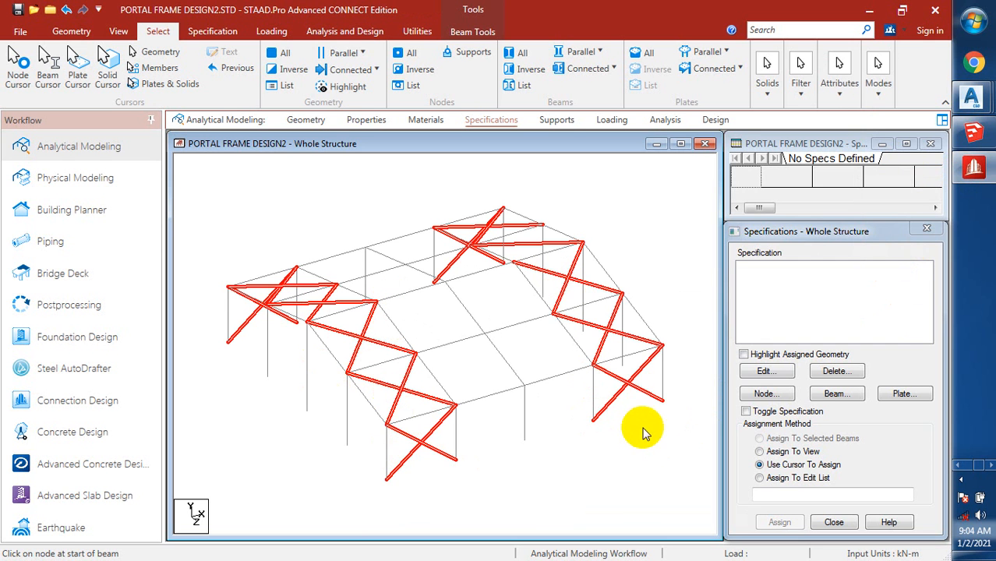
Assign the Cir 0.03 steel section to all bracing members with a missing property
left_click(366, 120)
left_click(742, 302)
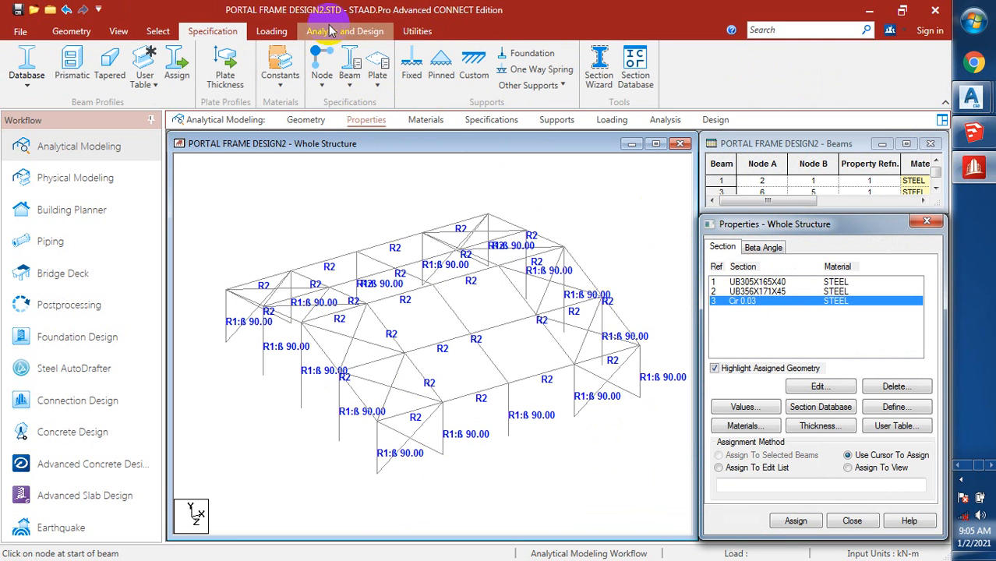
left_click(161, 32)
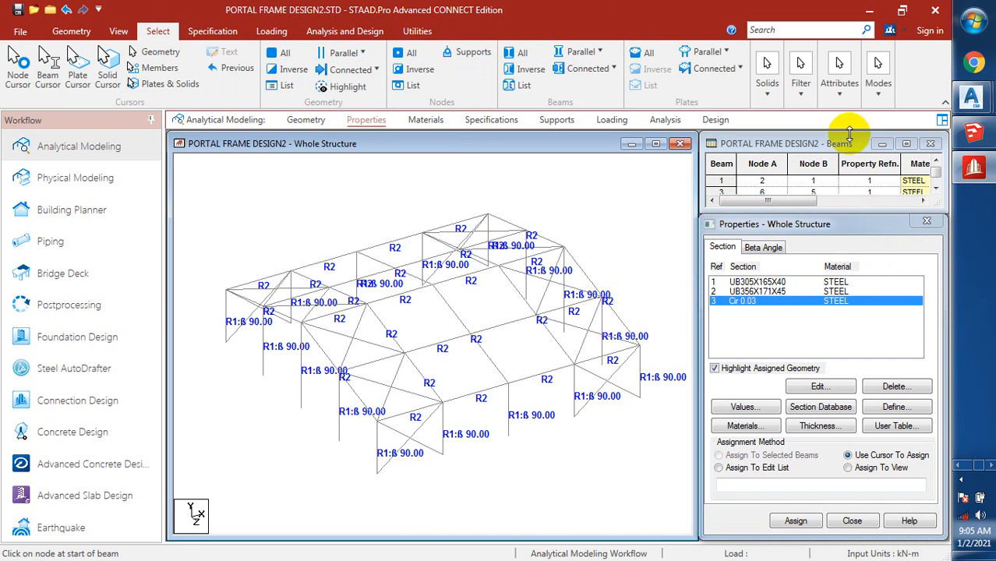
left_click(839, 74)
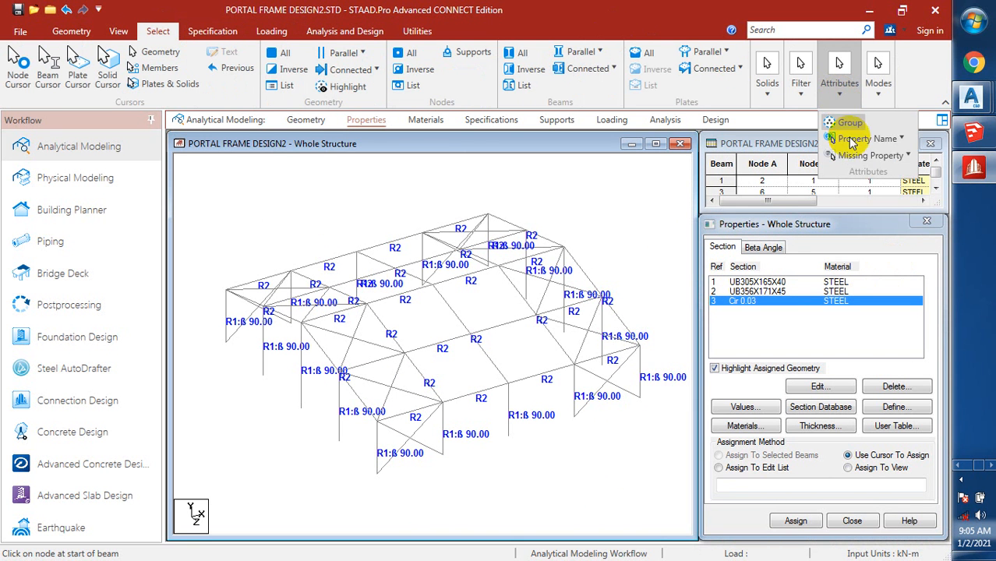
left_click(906, 156)
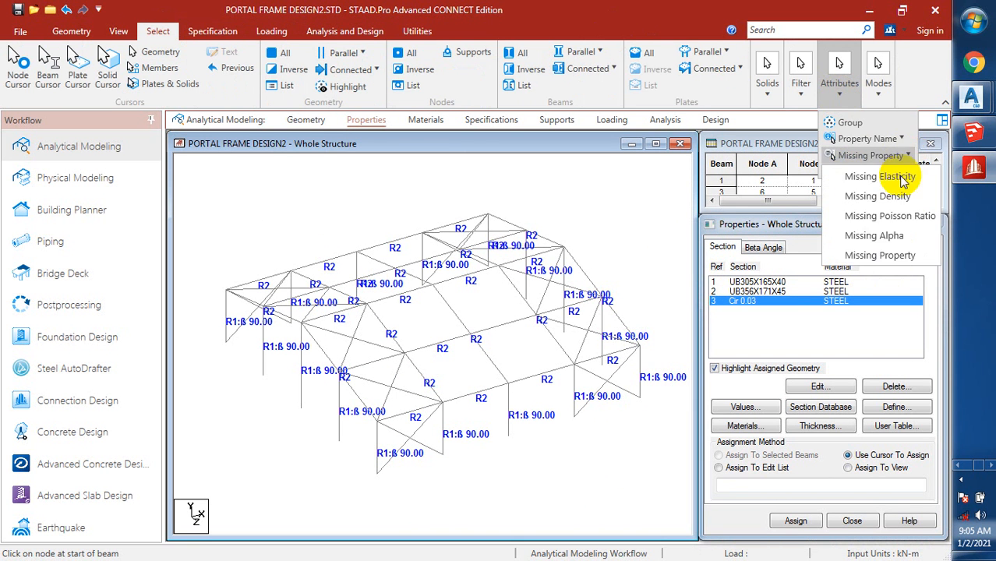
left_click(885, 258)
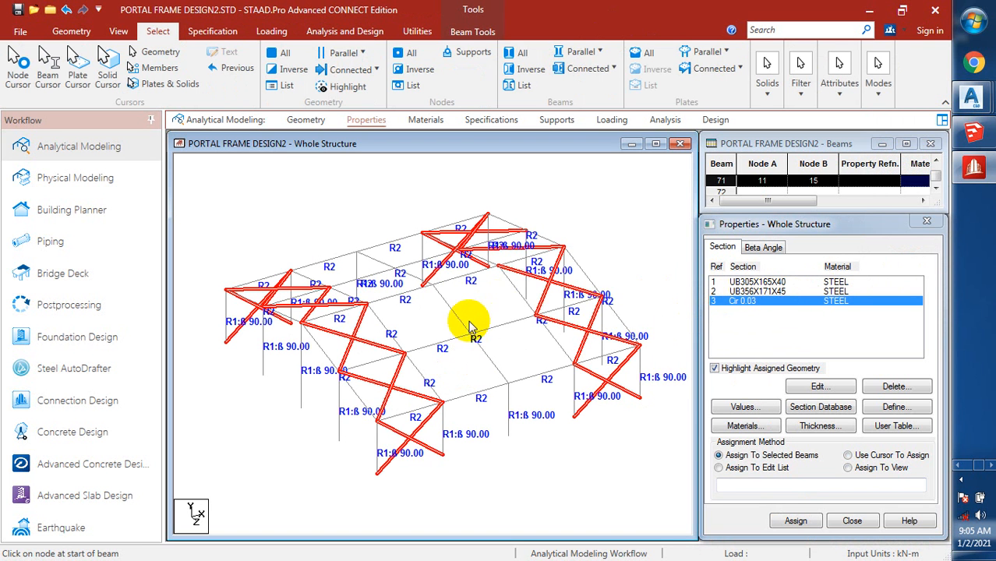
left_click(796, 520)
left_click(831, 416)
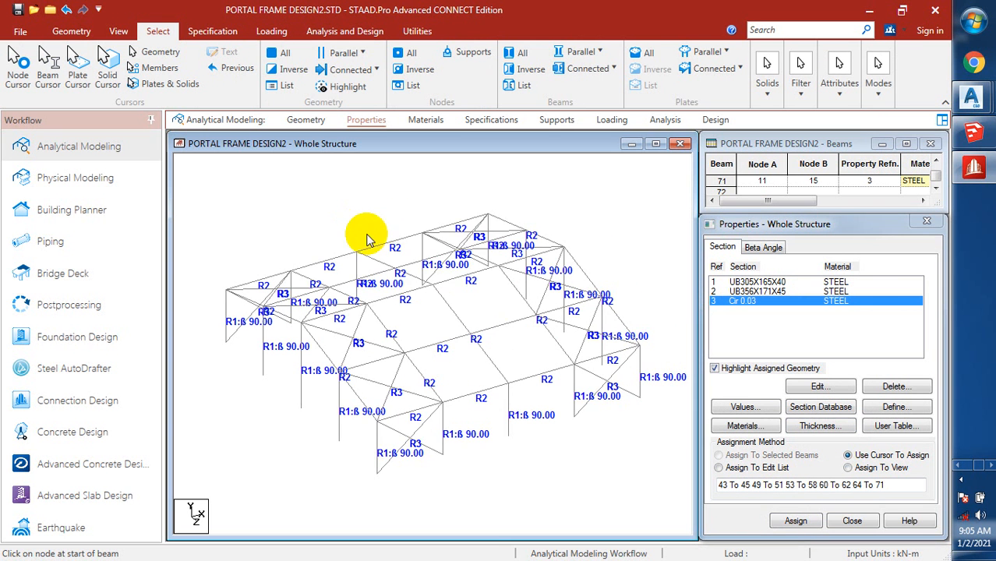
Display the whole structure with full 3D sections to check the assigned member profiles
right_click(333, 232)
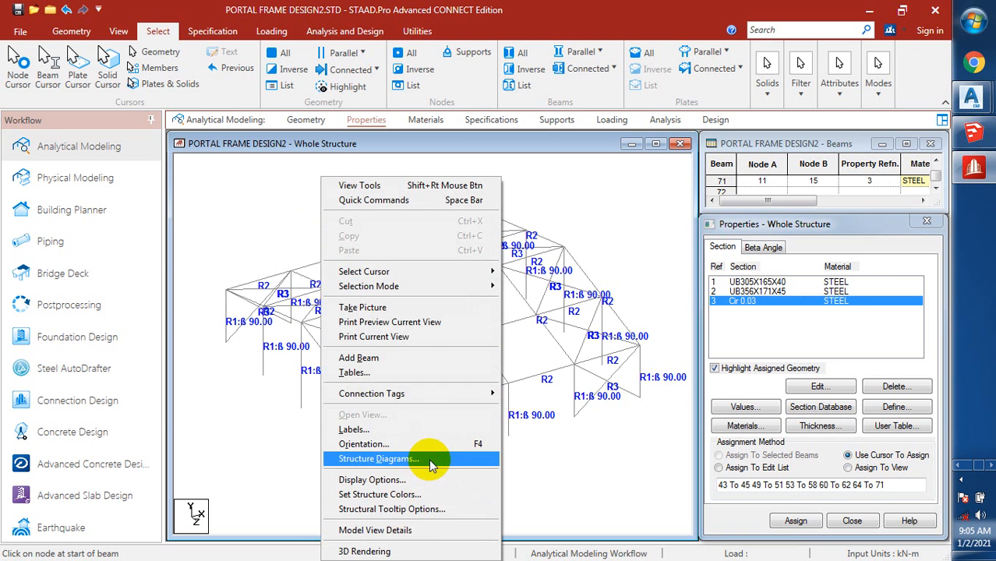
left_click(424, 458)
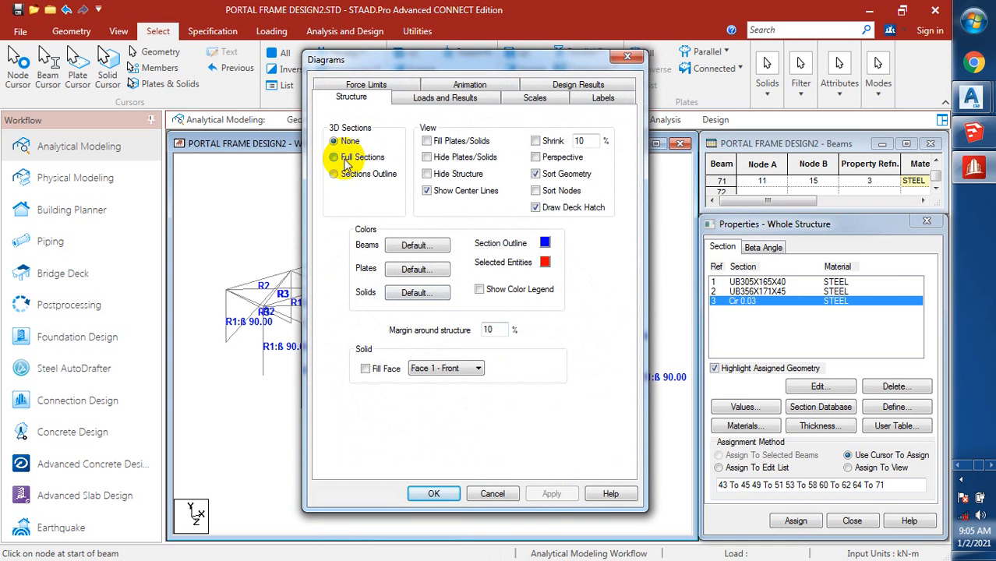
left_click(348, 158)
left_click(551, 494)
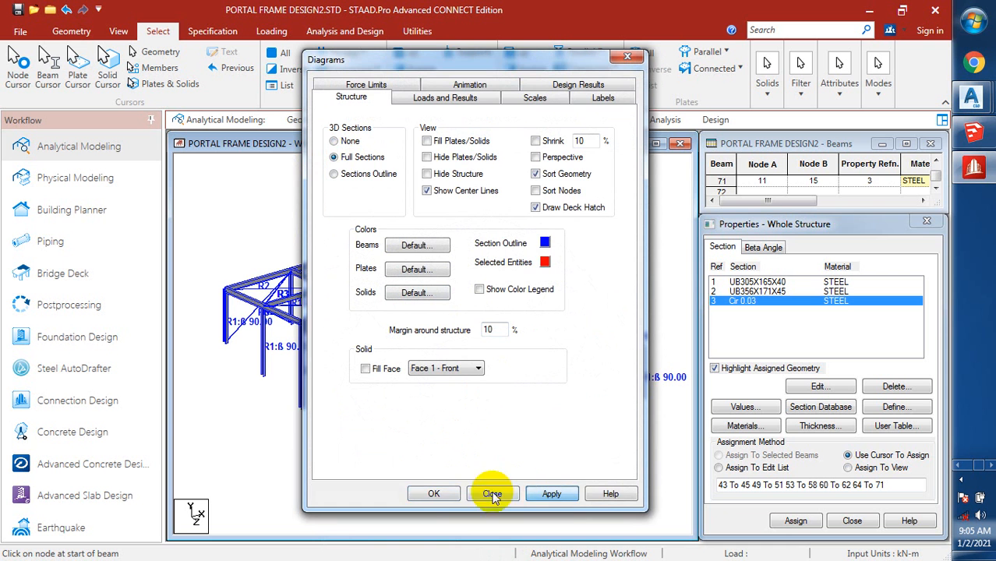
left_click(431, 493)
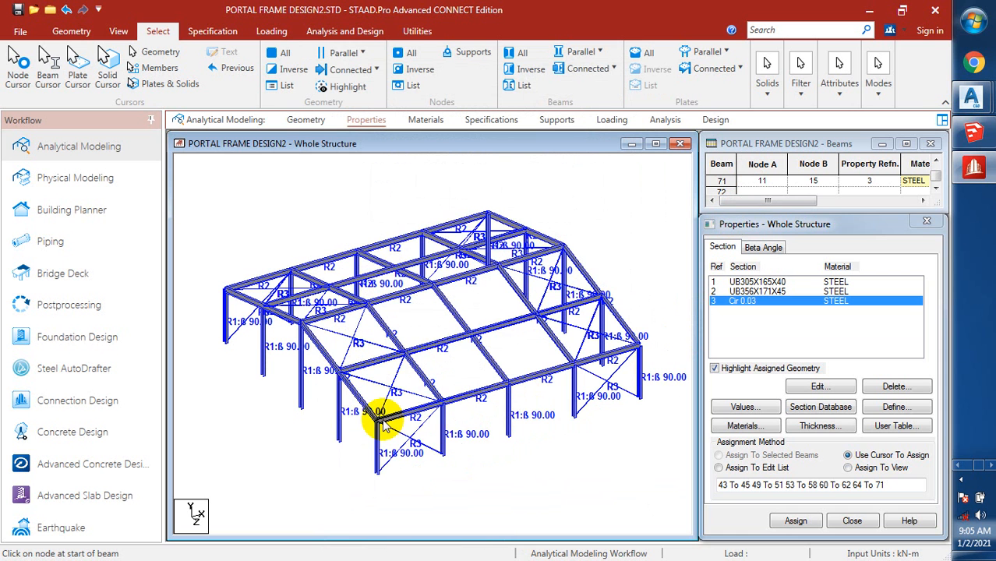
Turn off the 3D section display so the structure shows as a line model
right_click(285, 203)
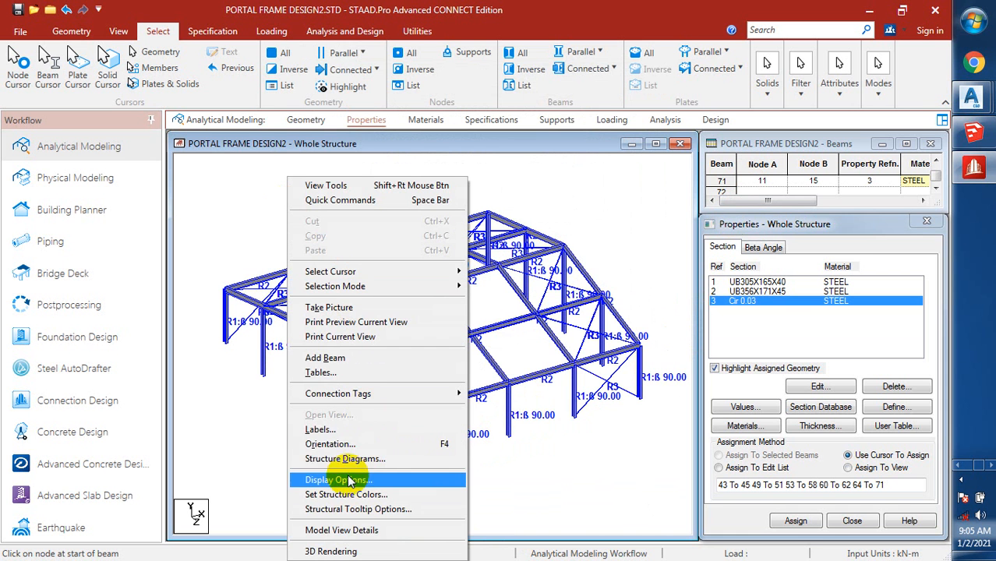
left_click(371, 460)
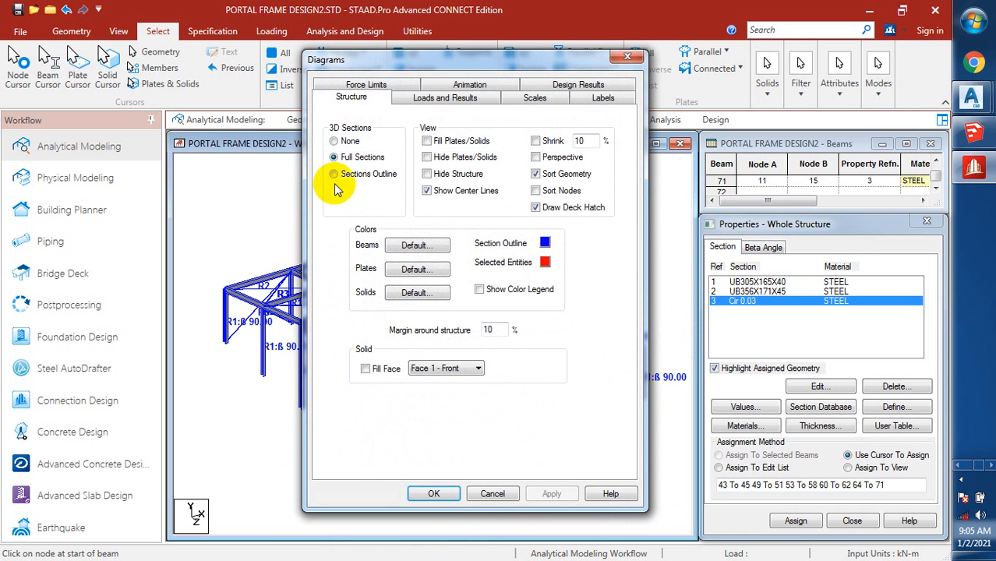
left_click(335, 141)
left_click(537, 493)
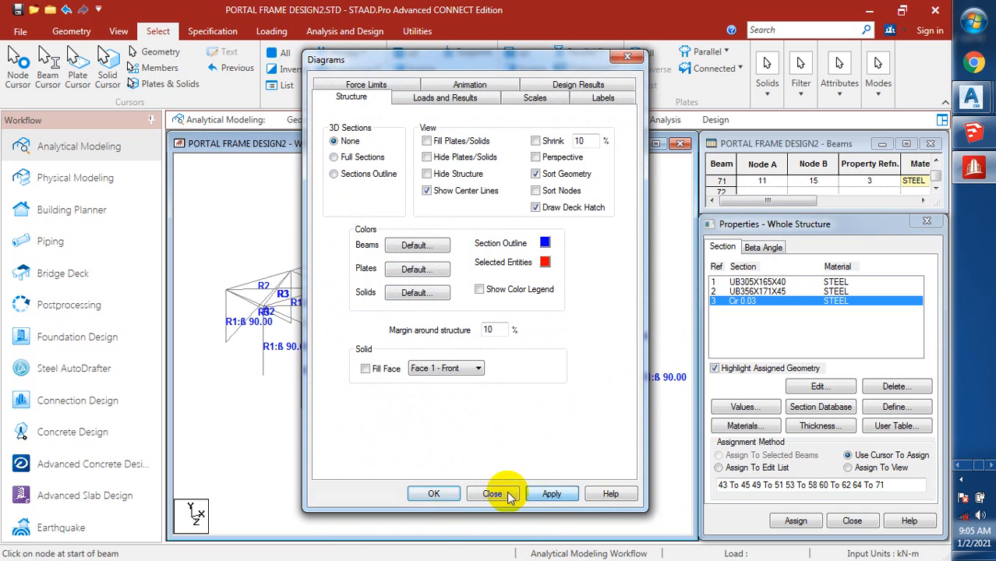
left_click(435, 494)
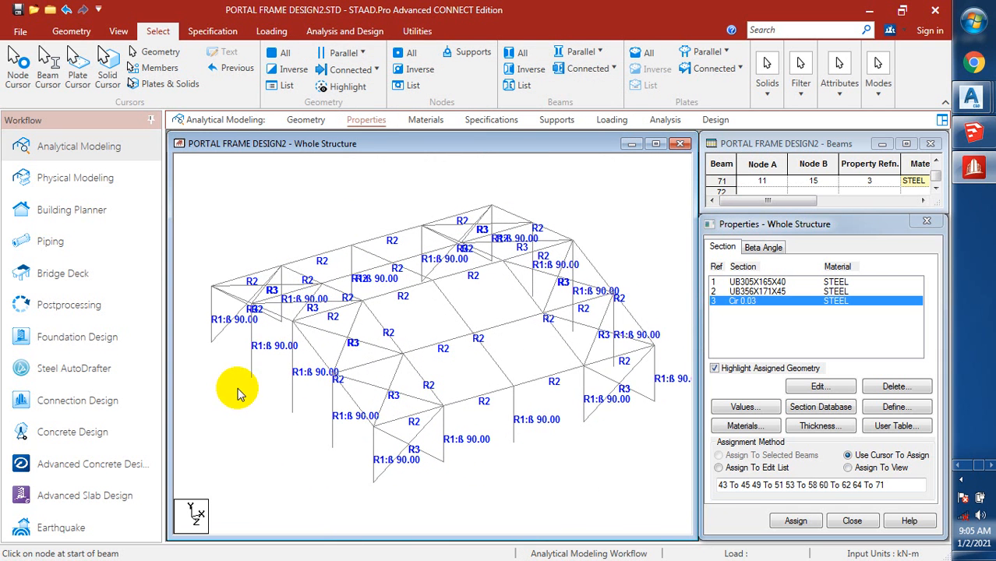
Add a partial moment release with MPZ 0.99 at the start of beam 9, the intermediate gable column between nodes 12 and 7
left_click(324, 403)
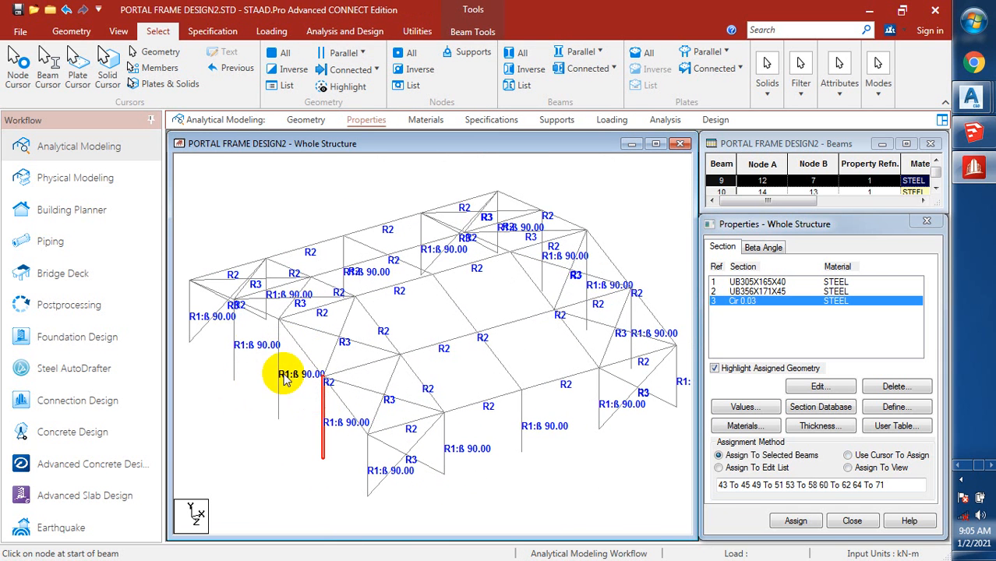
left_click(260, 331)
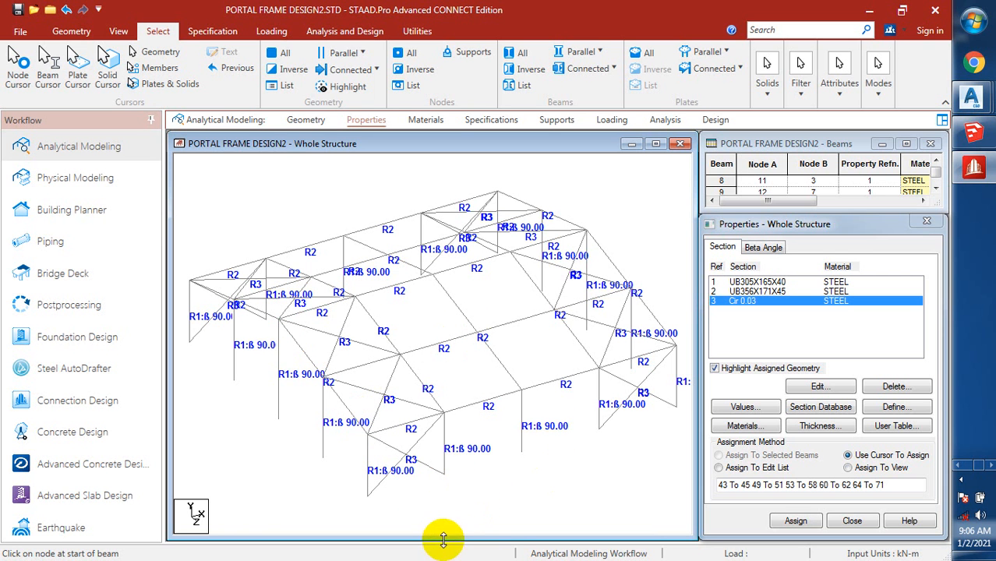
double_click(326, 398)
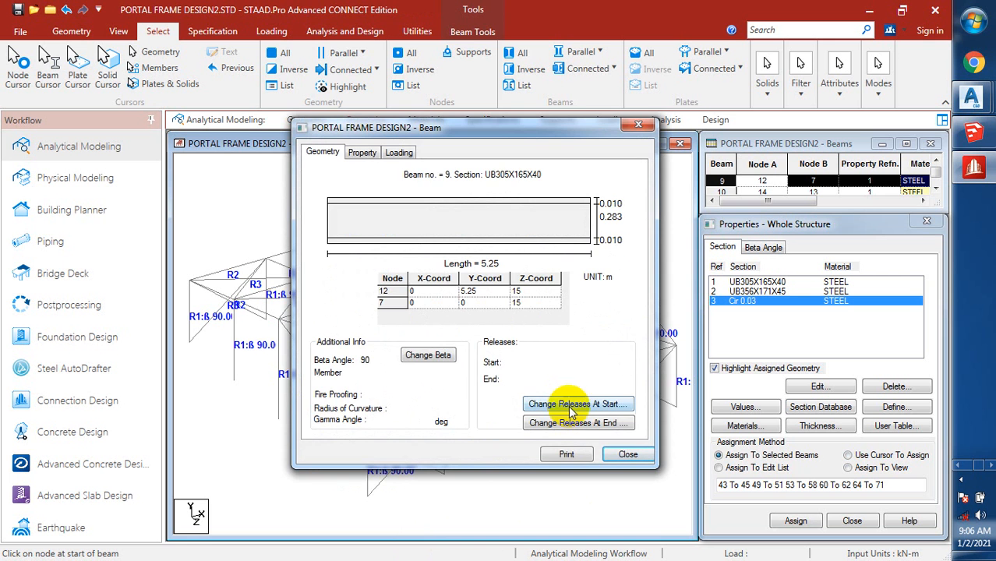
left_click(576, 405)
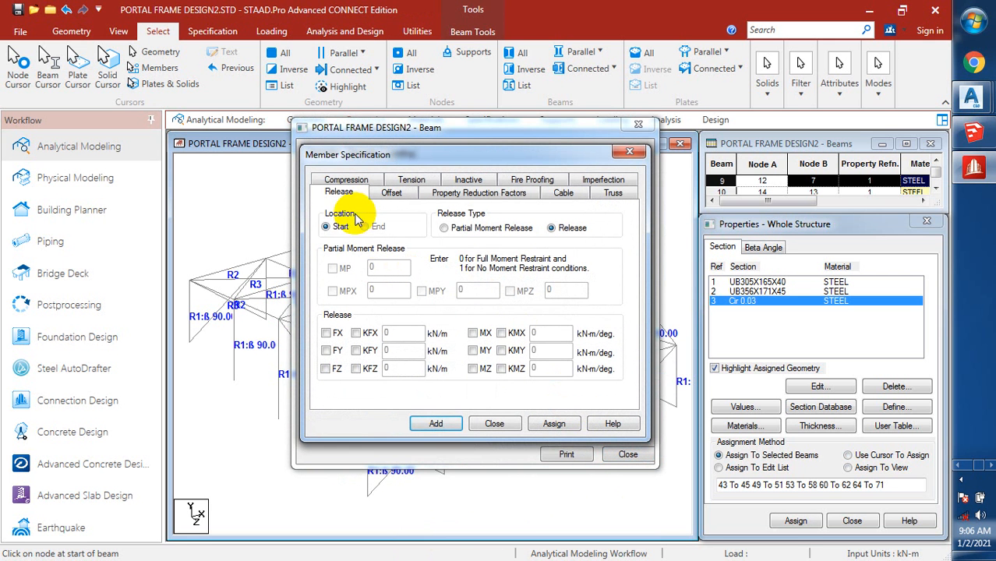
left_click(455, 232)
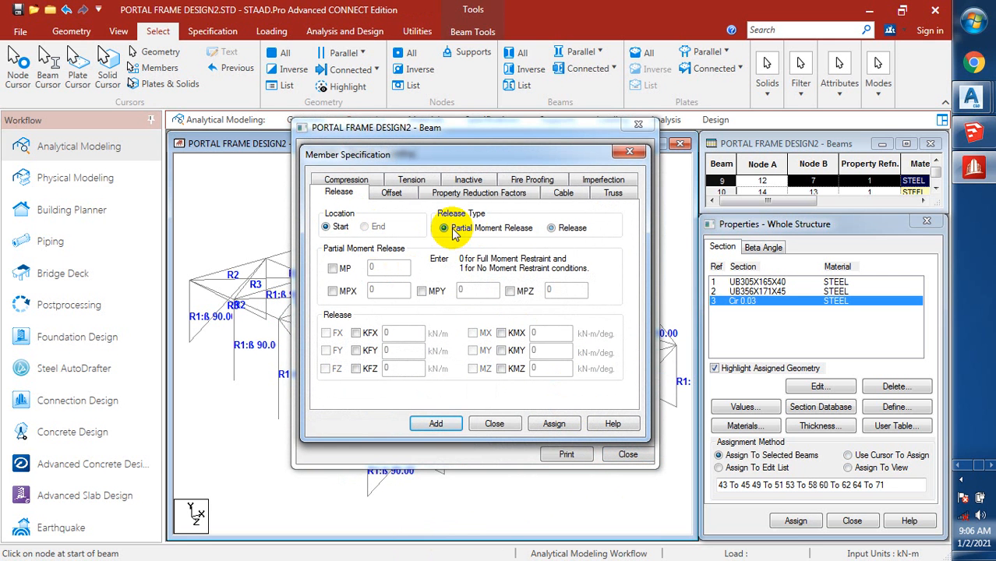
left_click(510, 291)
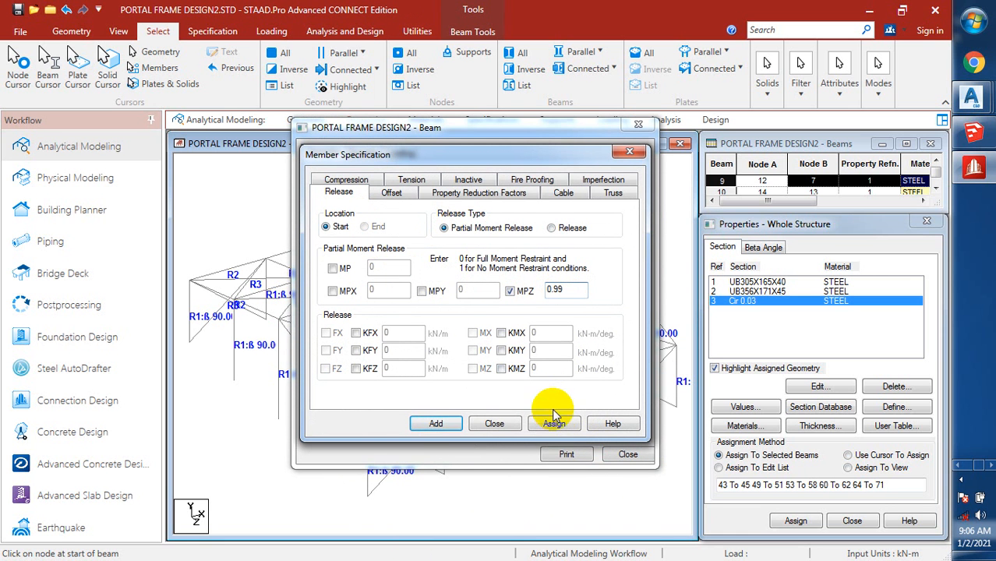
left_click(428, 424)
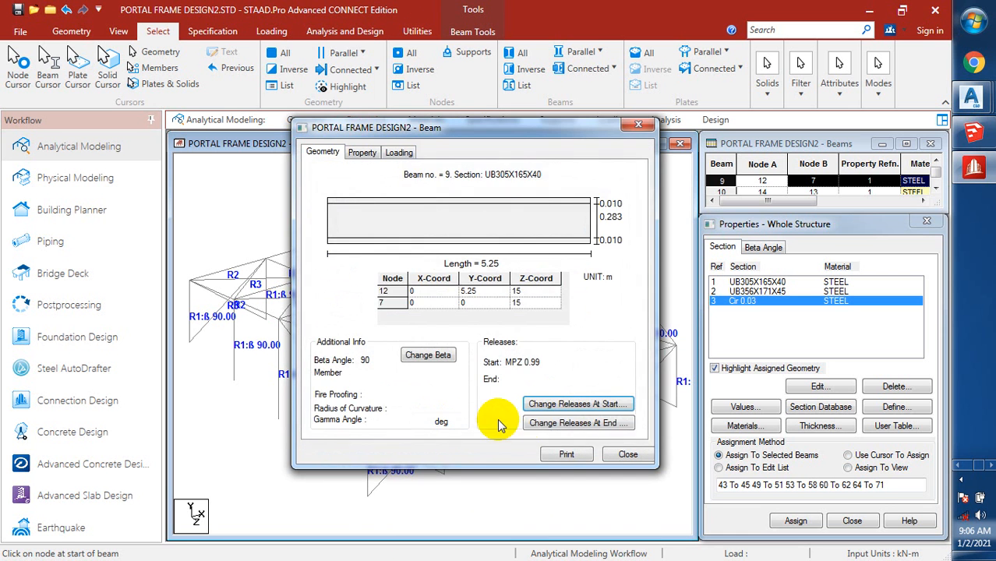
left_click(628, 456)
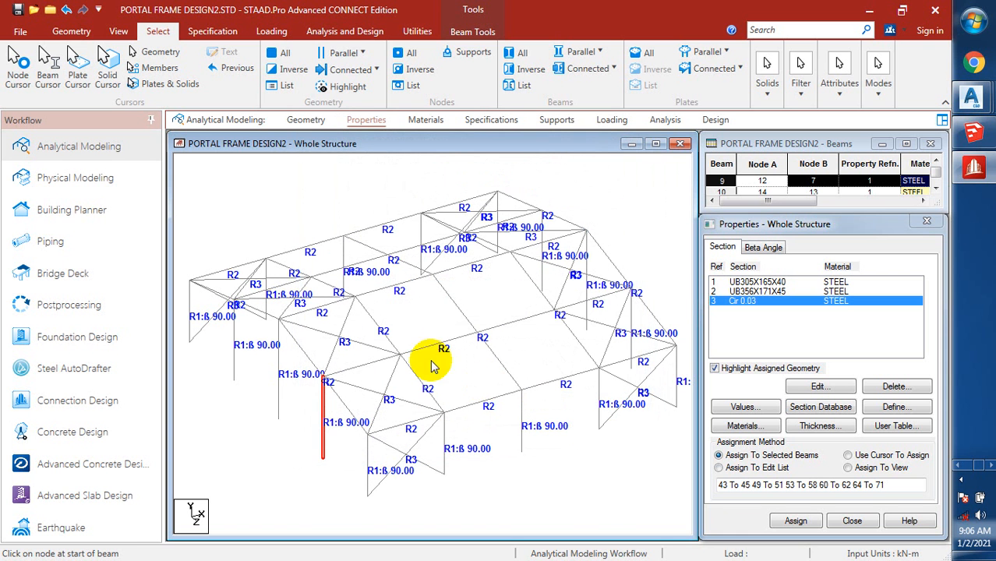
left_click(303, 407)
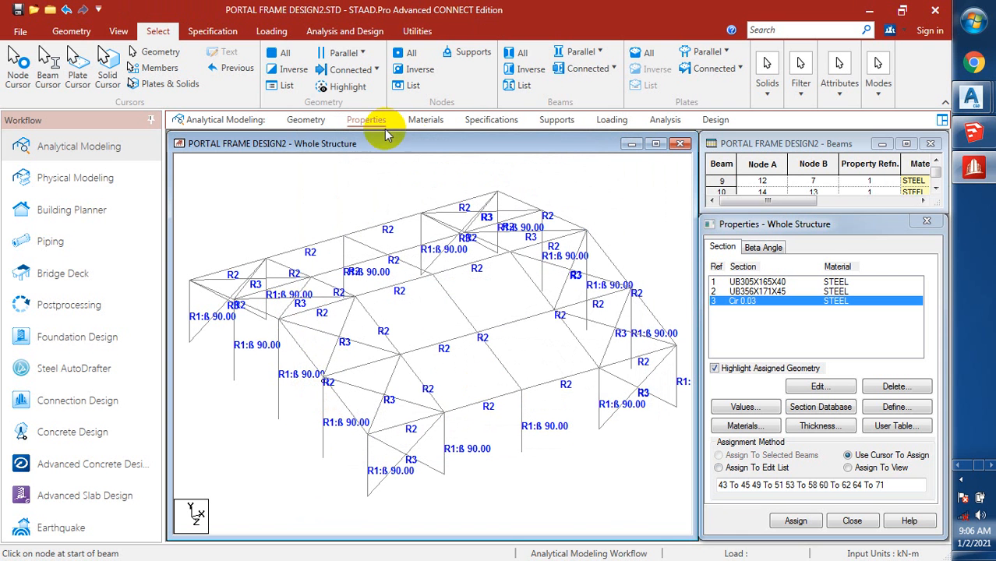
Assign the START MPZ 0.99 release specification to the other three intermediate gable columns, beams 8, 27 and 28
left_click(473, 123)
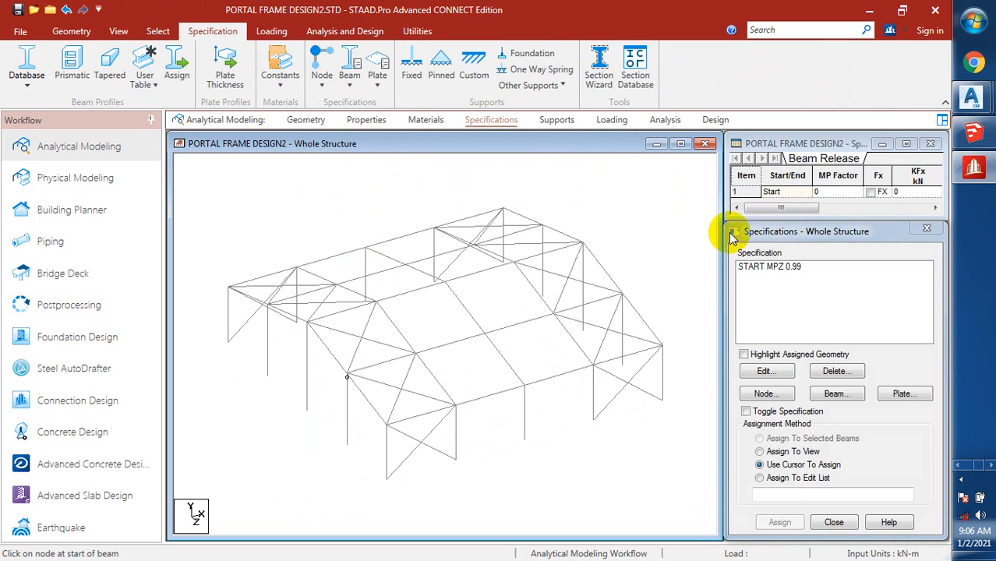
left_click(783, 267)
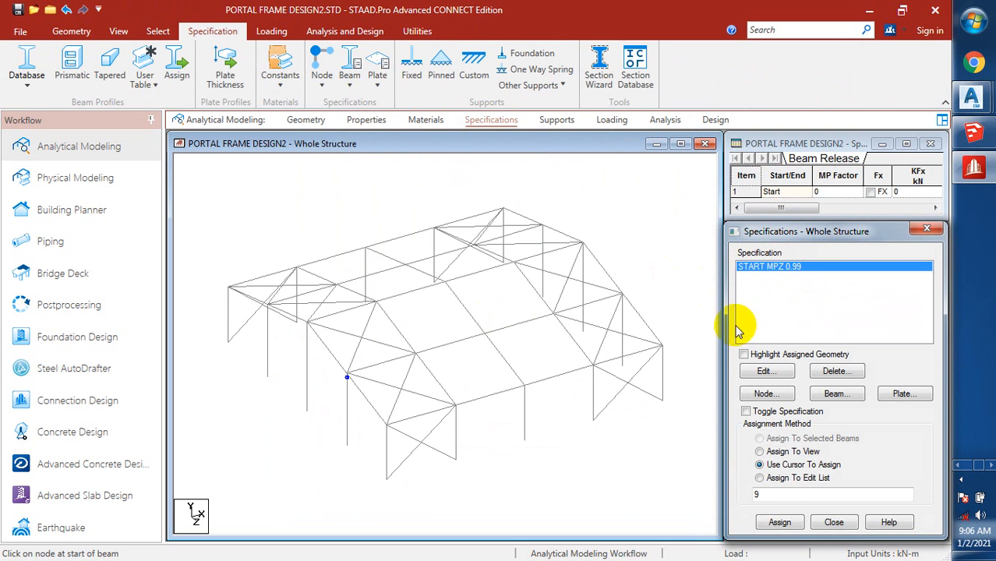
left_click(267, 343)
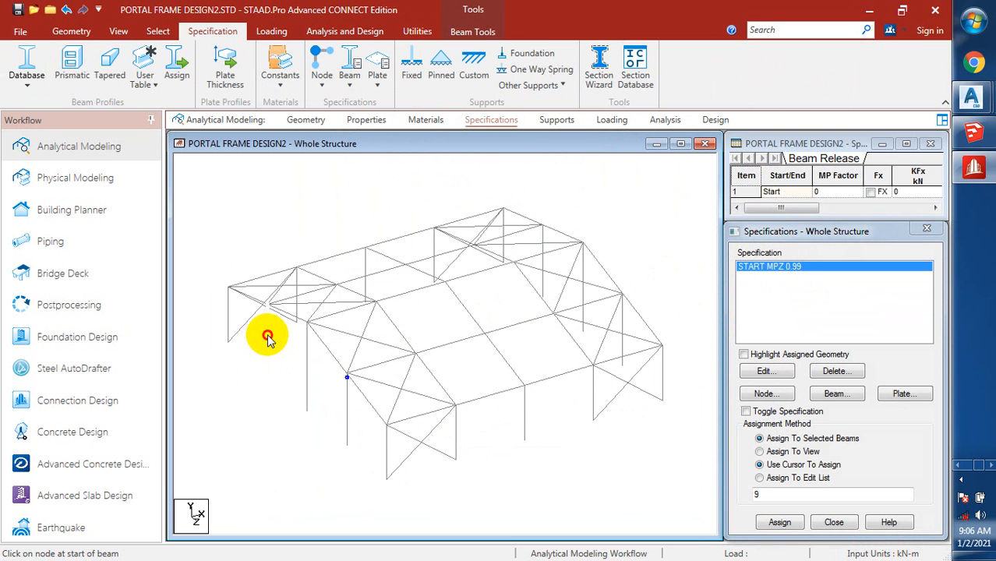
left_click(543, 257, "ctrl")
left_click(548, 262)
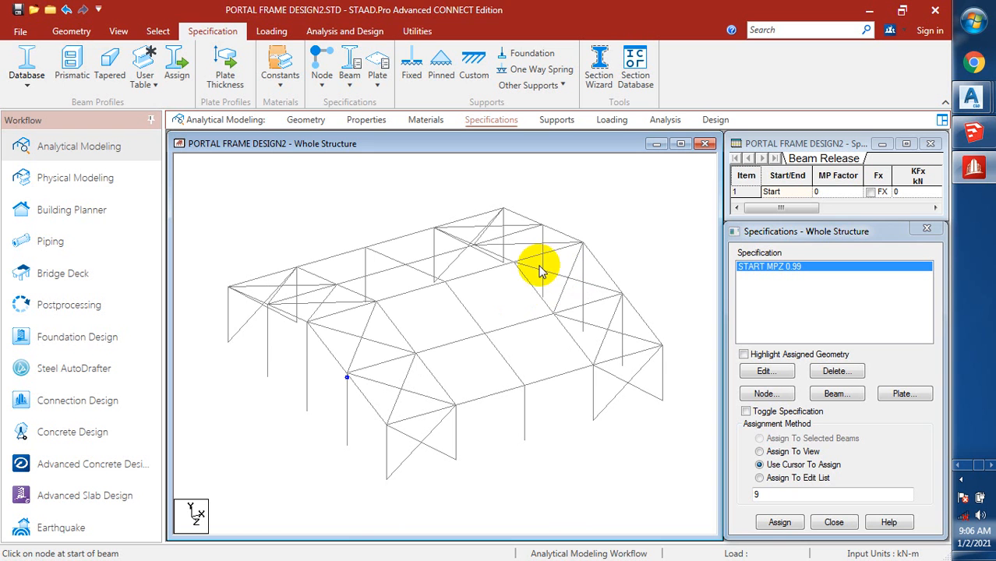
left_click(543, 267)
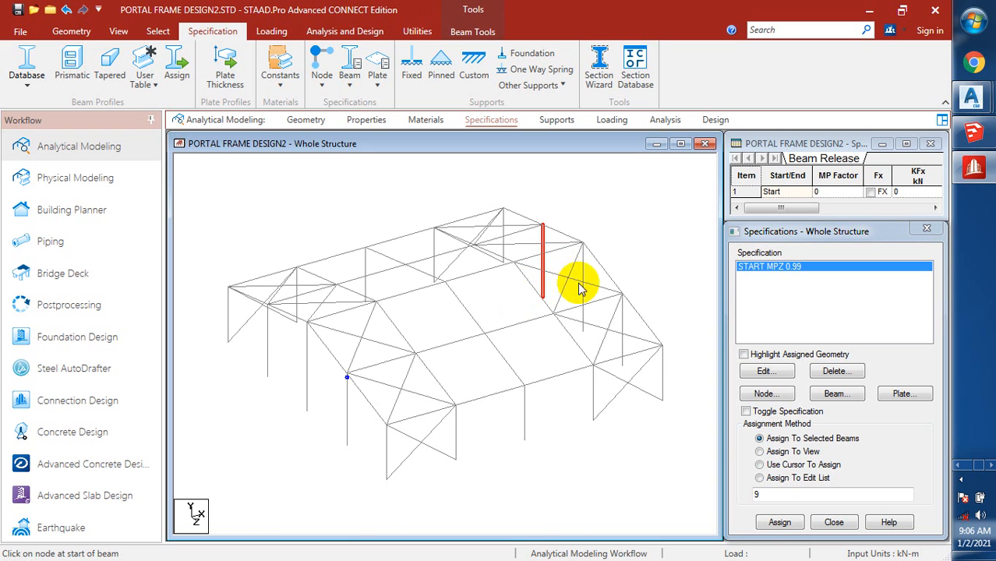
left_click(623, 330, "ctrl")
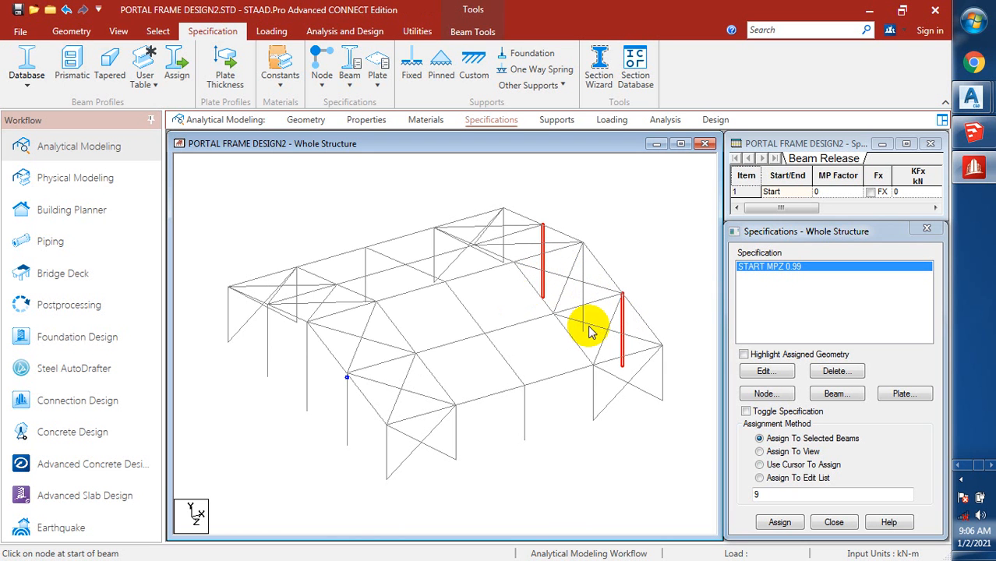
left_click(266, 337, "ctrl")
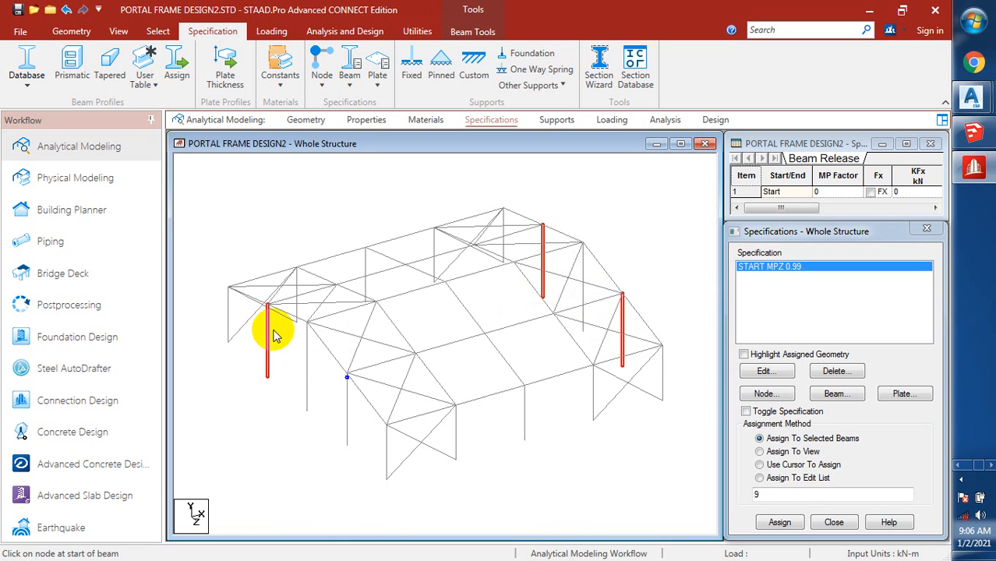
left_click(781, 523)
left_click(826, 416)
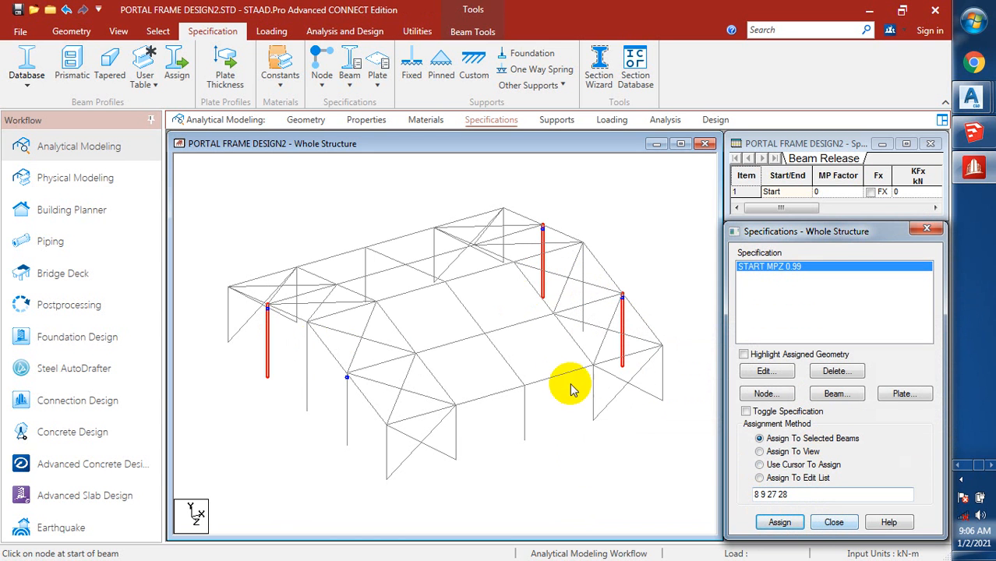
left_click(577, 458)
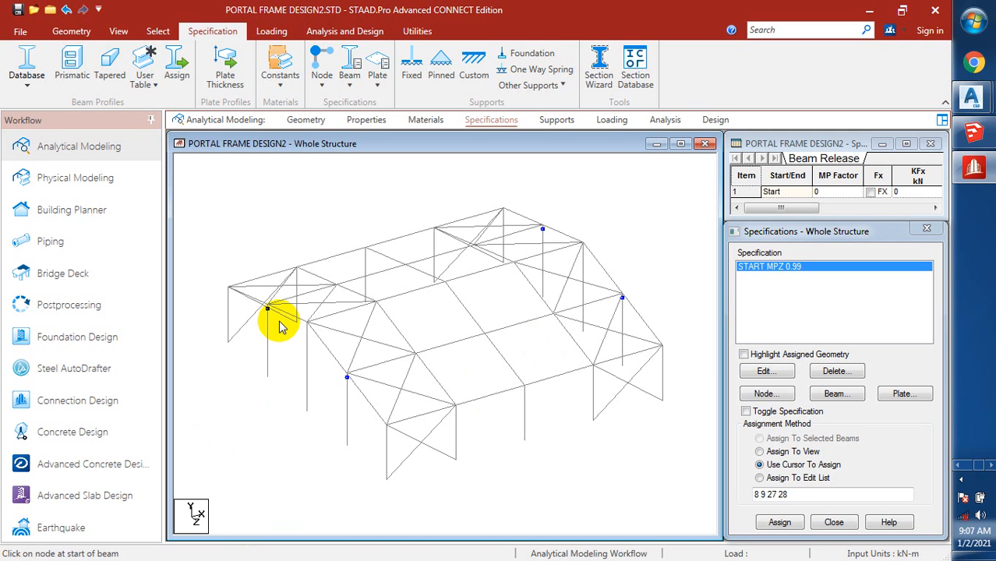
Show full 3D sections on the Specifications page to review the released columns and bracing
right_click(266, 224)
left_click(347, 459)
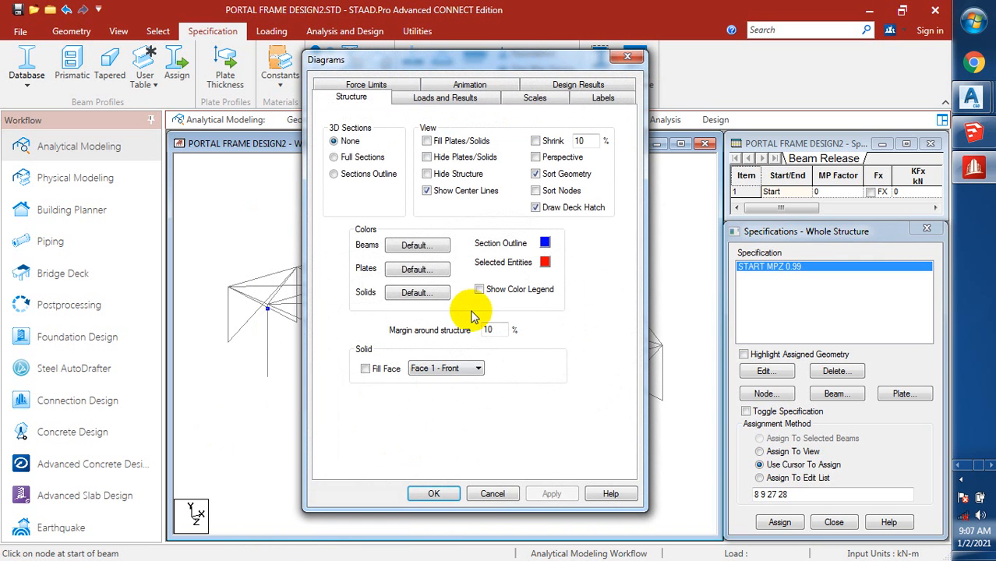
left_click(342, 157)
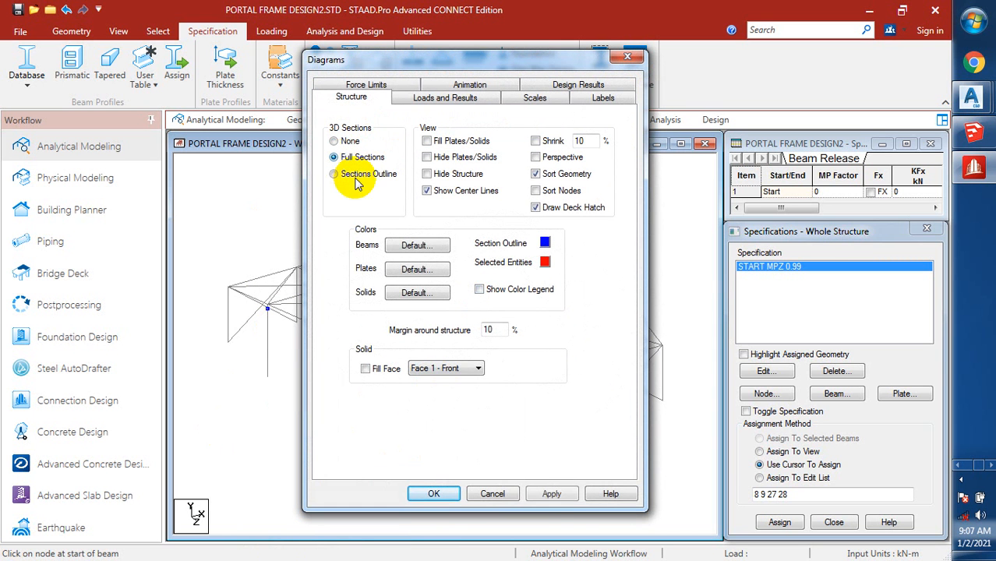
left_click(552, 493)
left_click(433, 493)
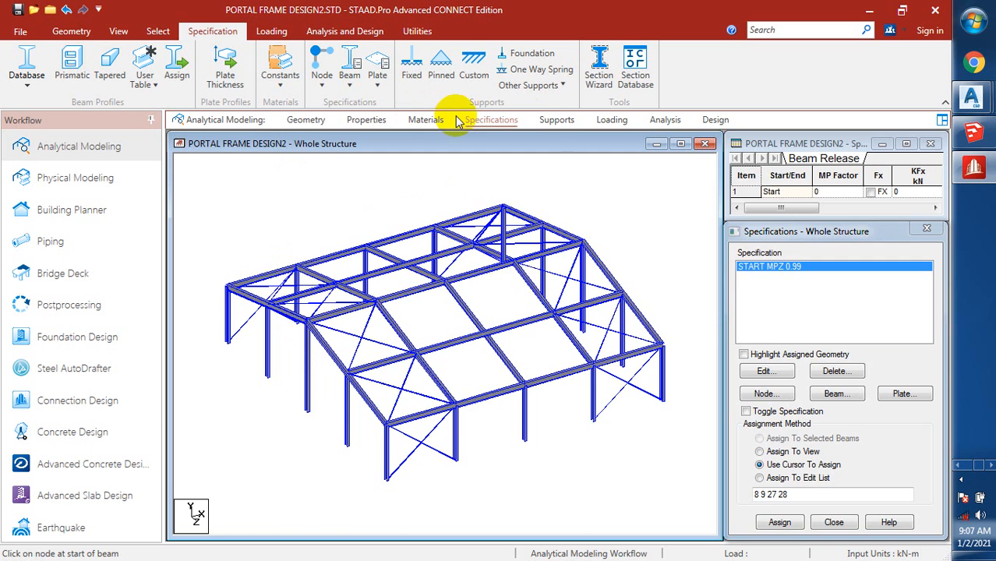
Create a fixed support definition on the Supports page
left_click(553, 120)
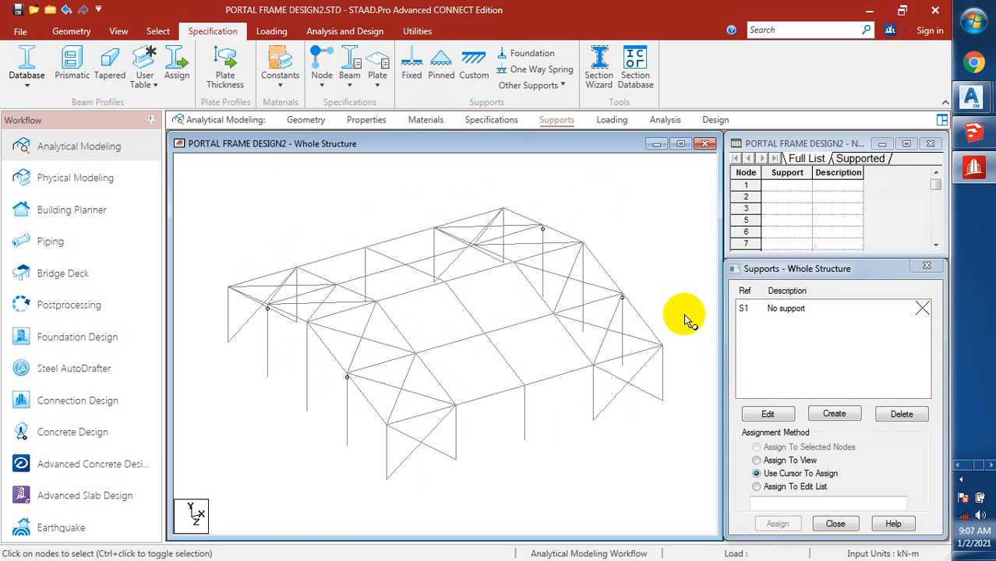
left_click(834, 414)
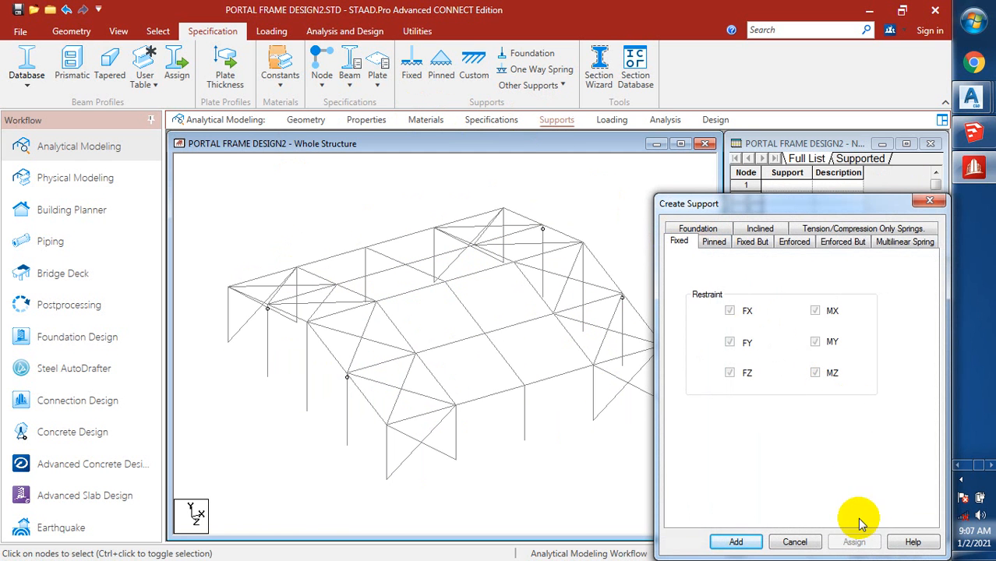
left_click(744, 542)
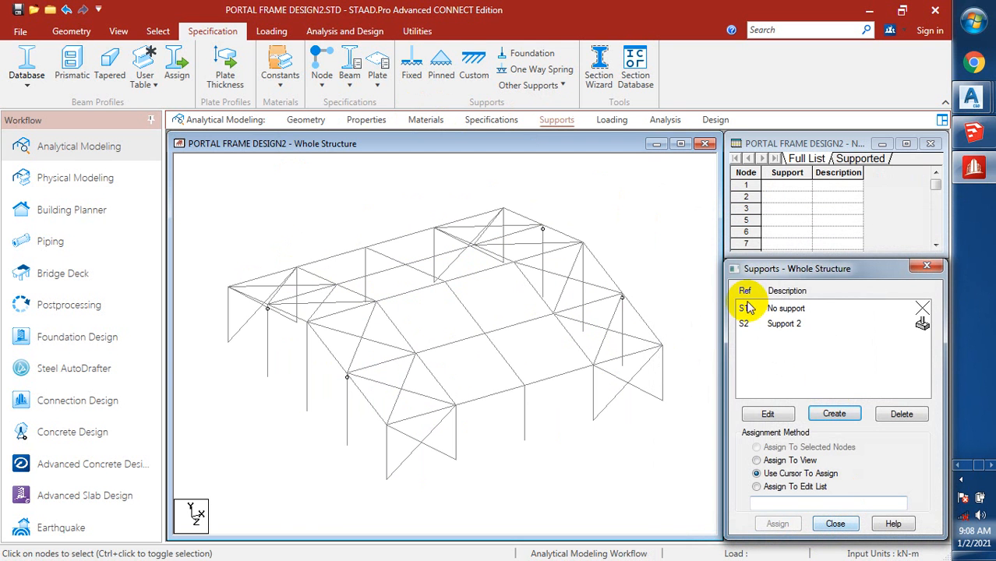
Assign the fixed support, Support 2, to all column base nodes, selecting them together in the gable elevation view
left_click(771, 324)
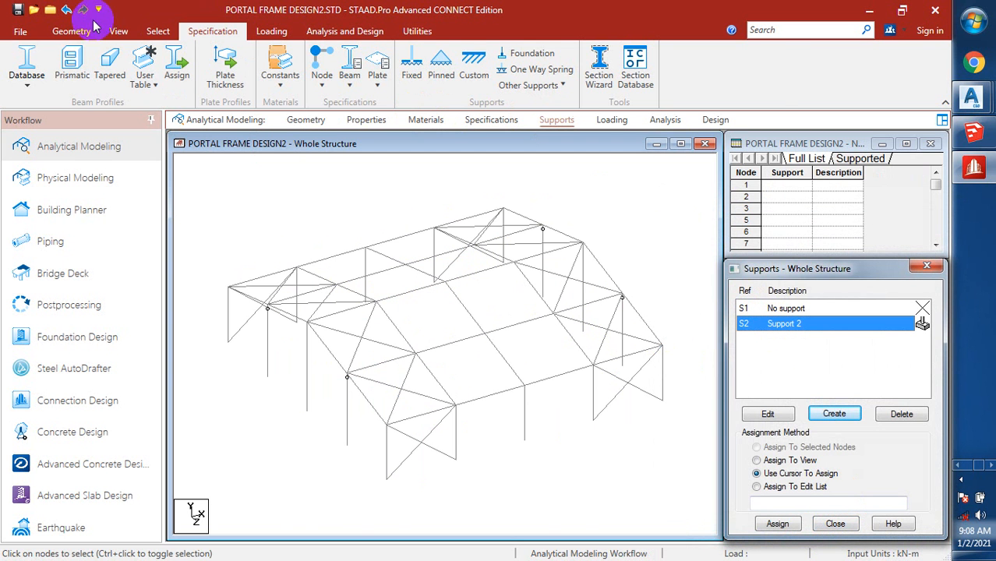
left_click(119, 31)
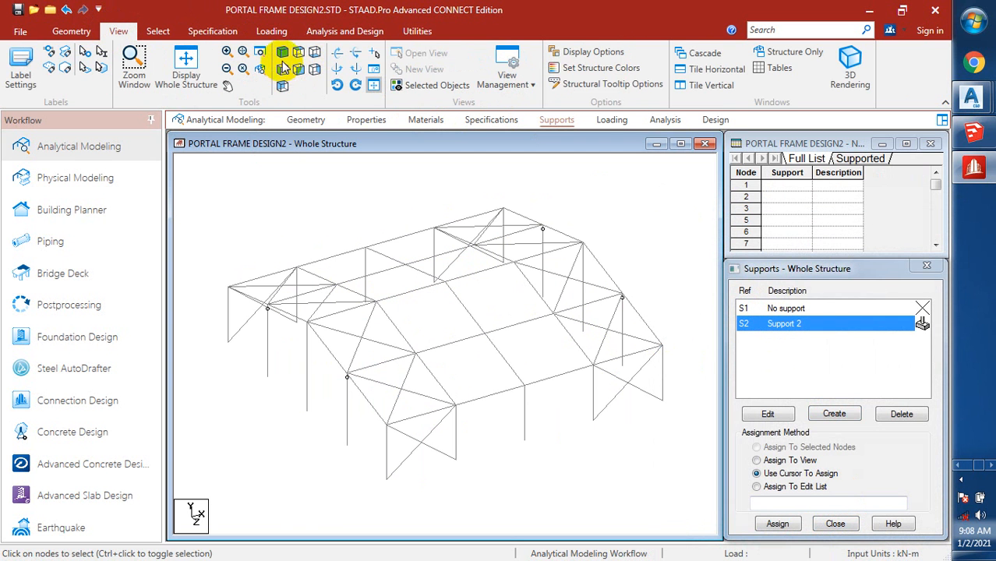
left_click(282, 68)
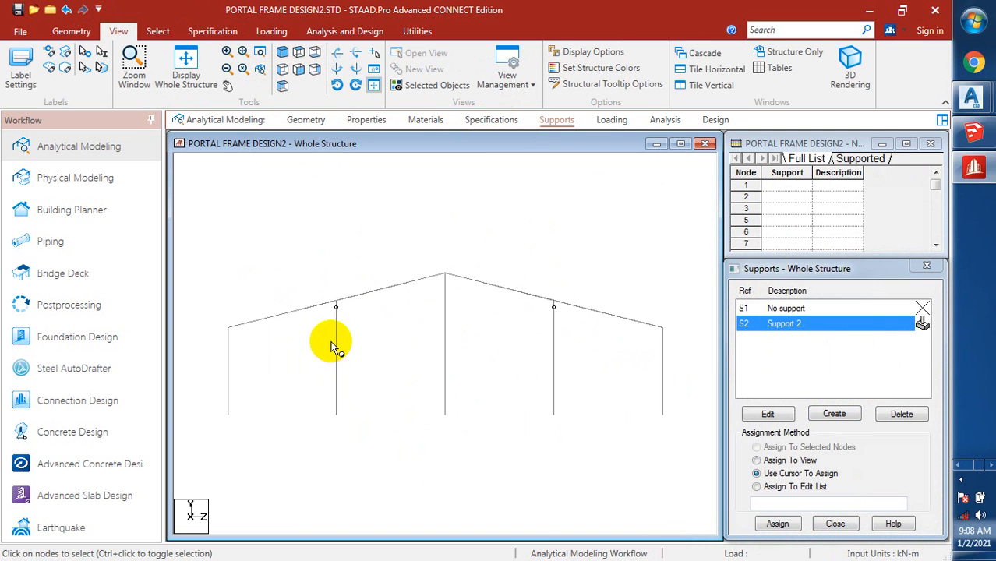
left_click_drag(217, 406, 705, 423)
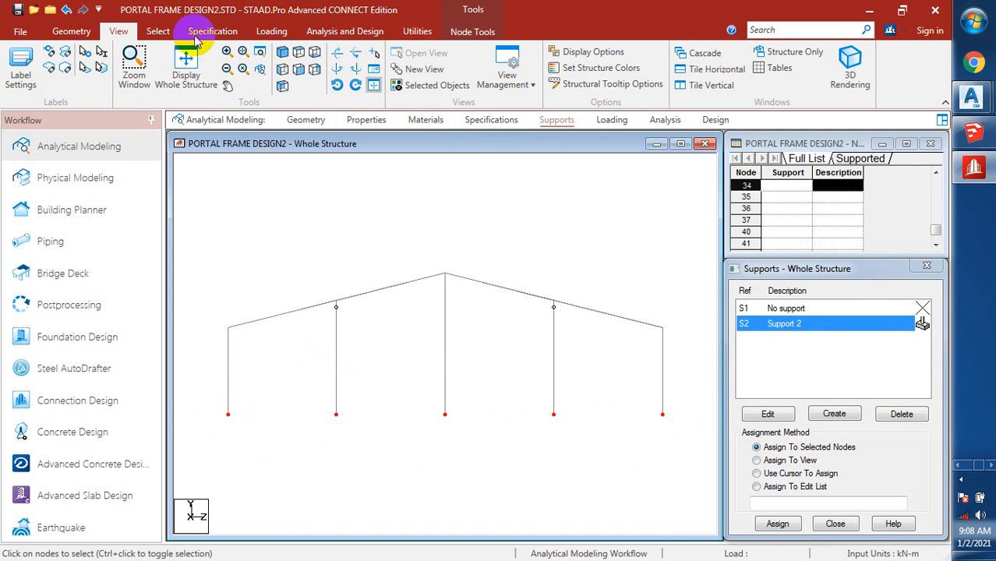
left_click(72, 31)
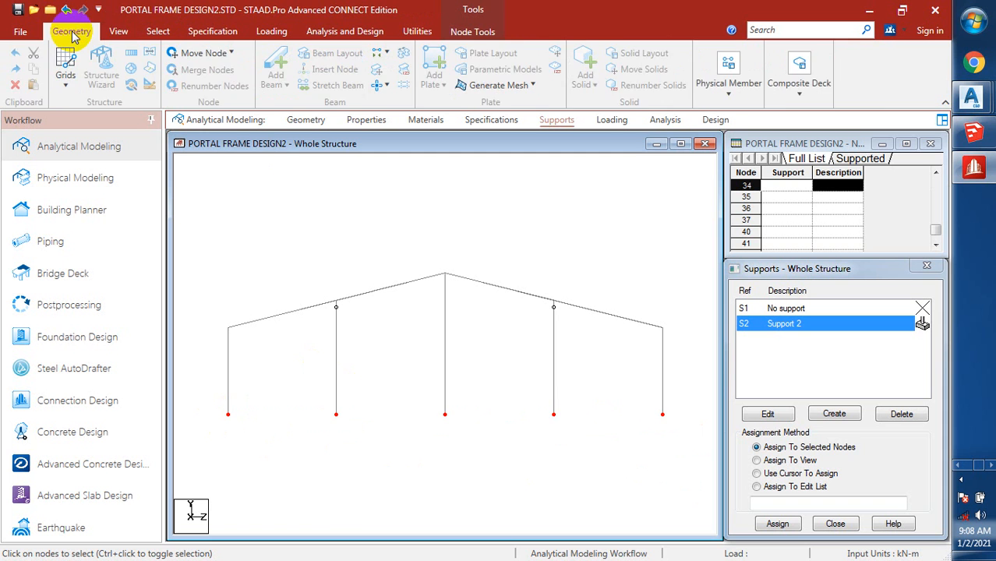
left_click(117, 32)
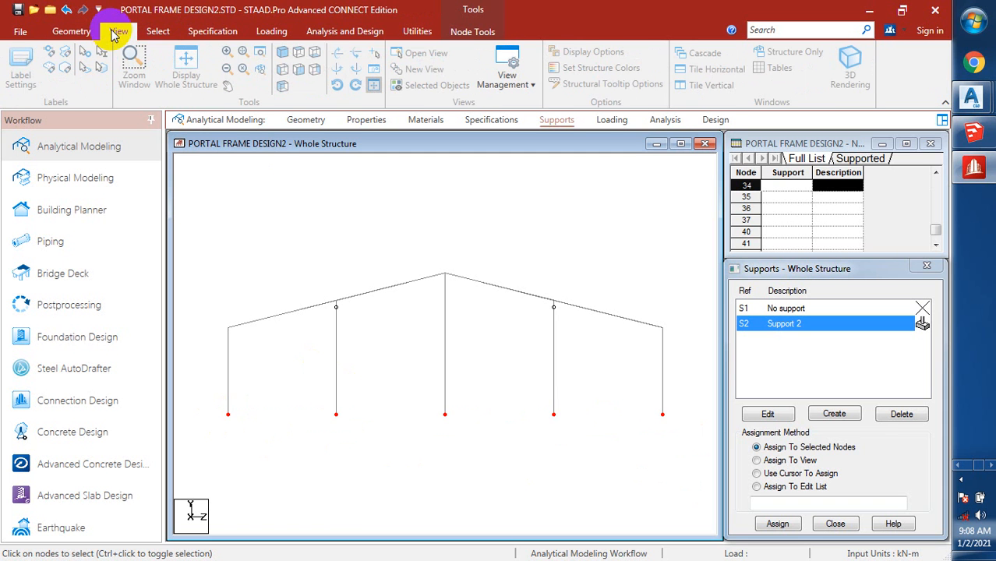
left_click(282, 52)
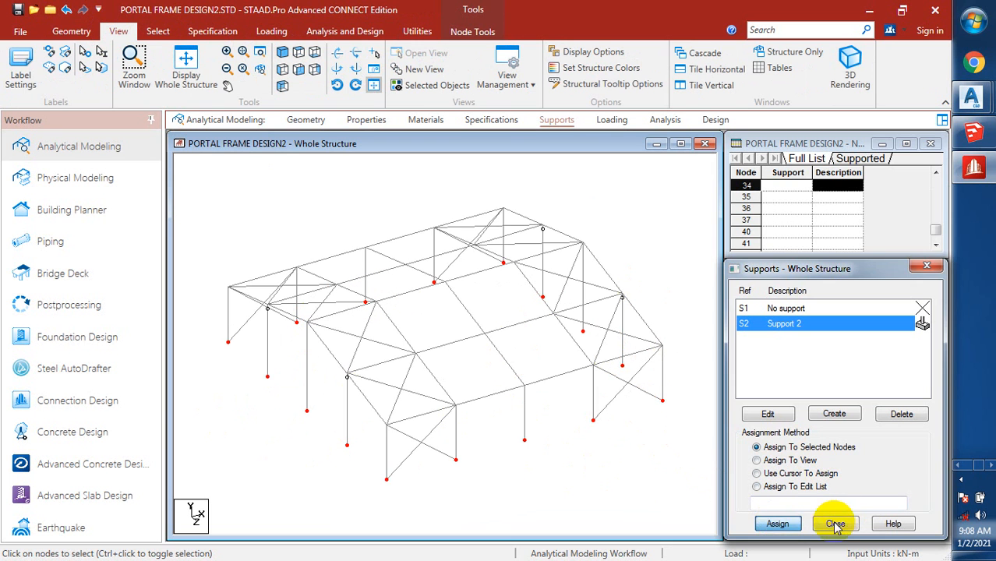
left_click(776, 523)
left_click(832, 441)
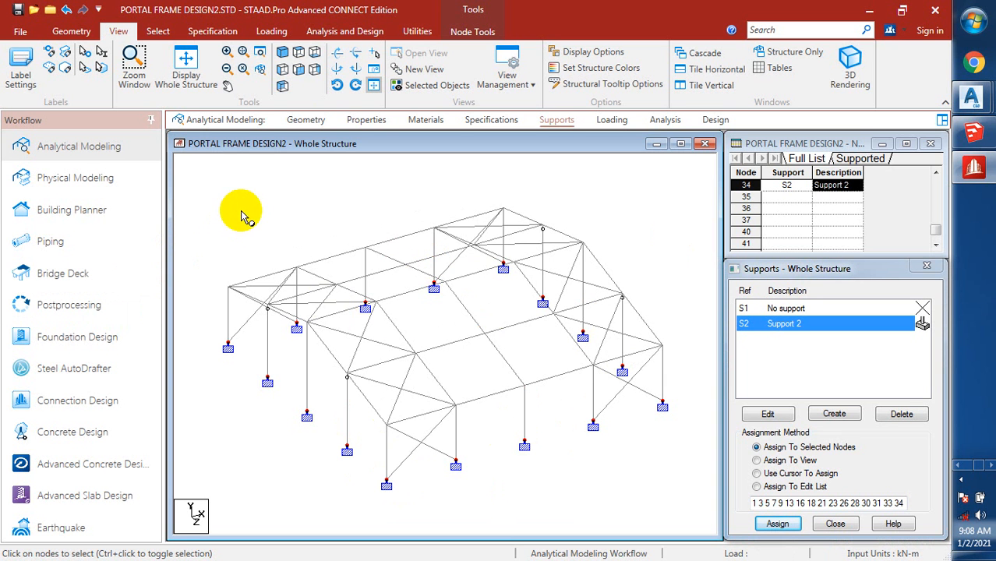
Display the whole structure with full 3D sections to review the frame with its base supports
right_click(329, 289)
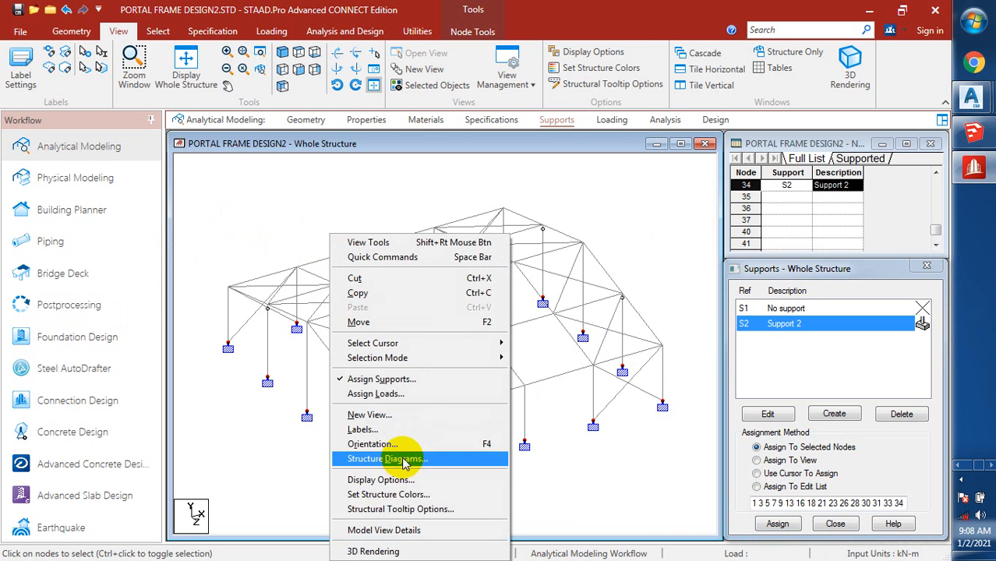
left_click(404, 459)
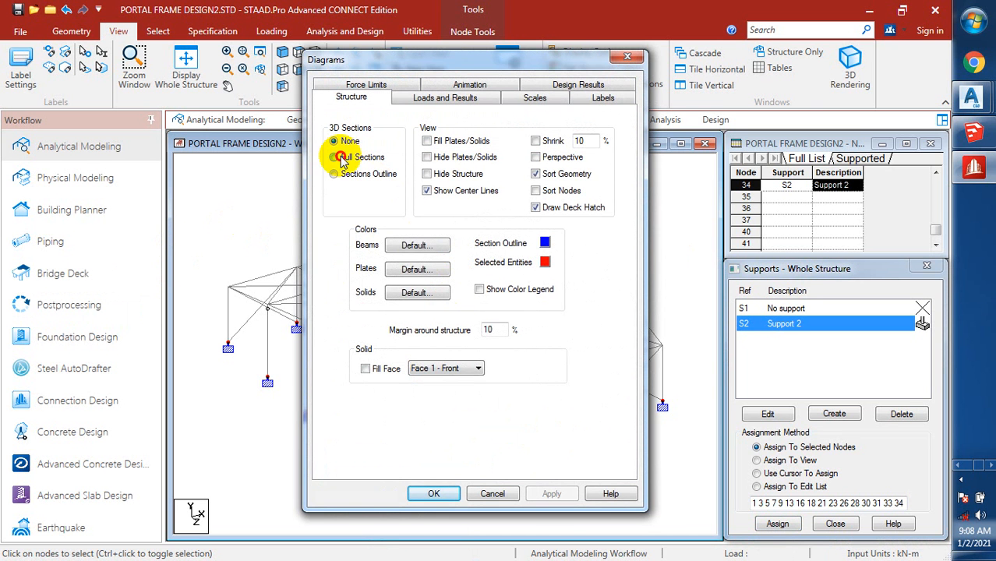
left_click(333, 157)
left_click(551, 493)
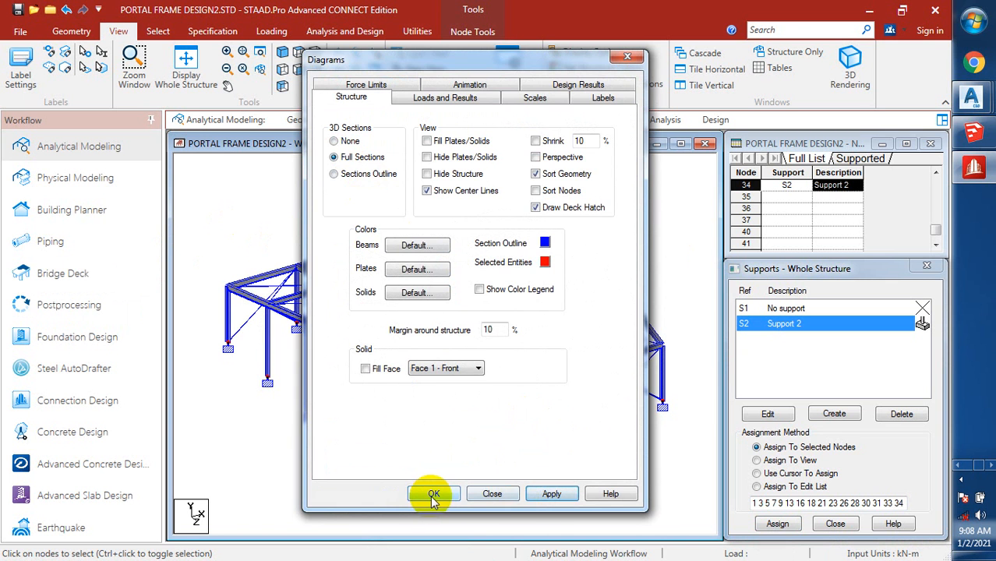
left_click(434, 495)
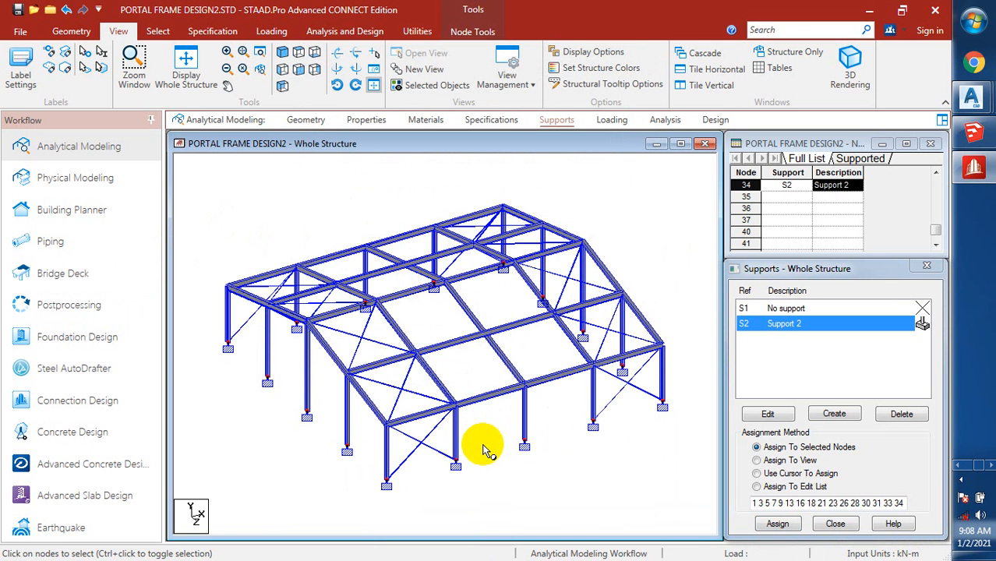